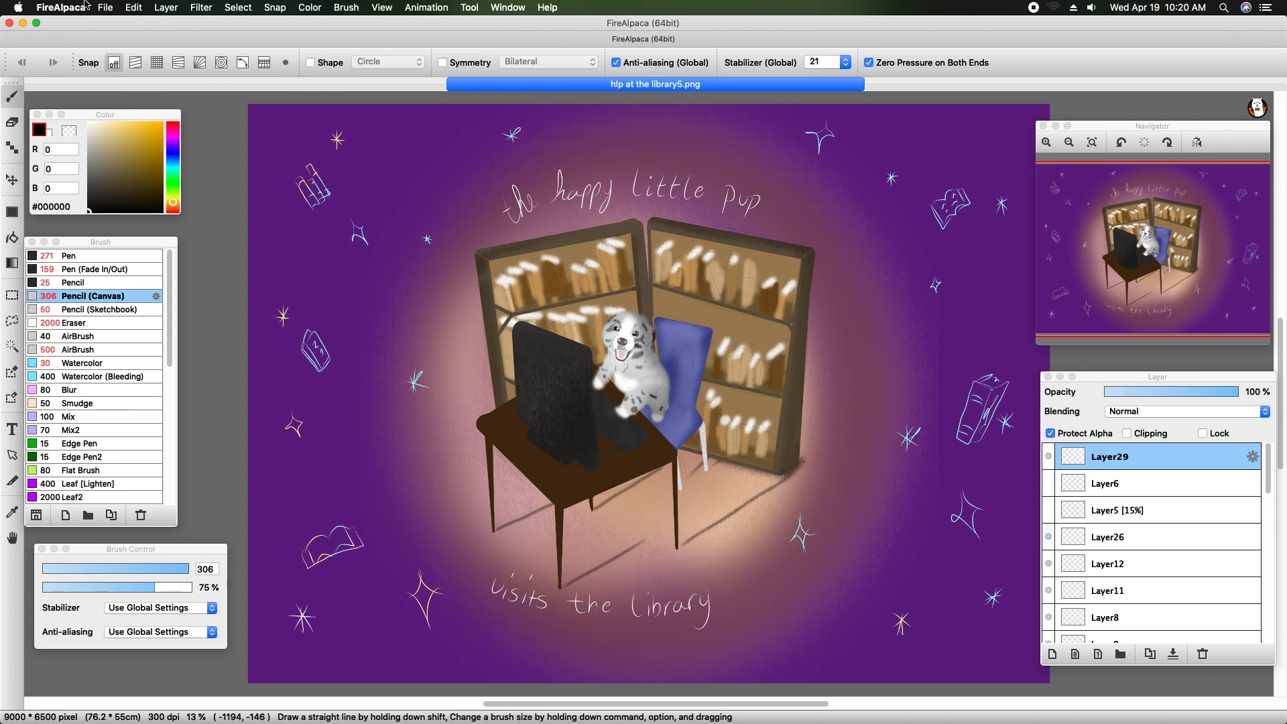
Step: Create a transparent 6480 × 7632 pixel image at 300 dpi with the Generic RGB Profile and Generic CMYK Profile
click(110, 8)
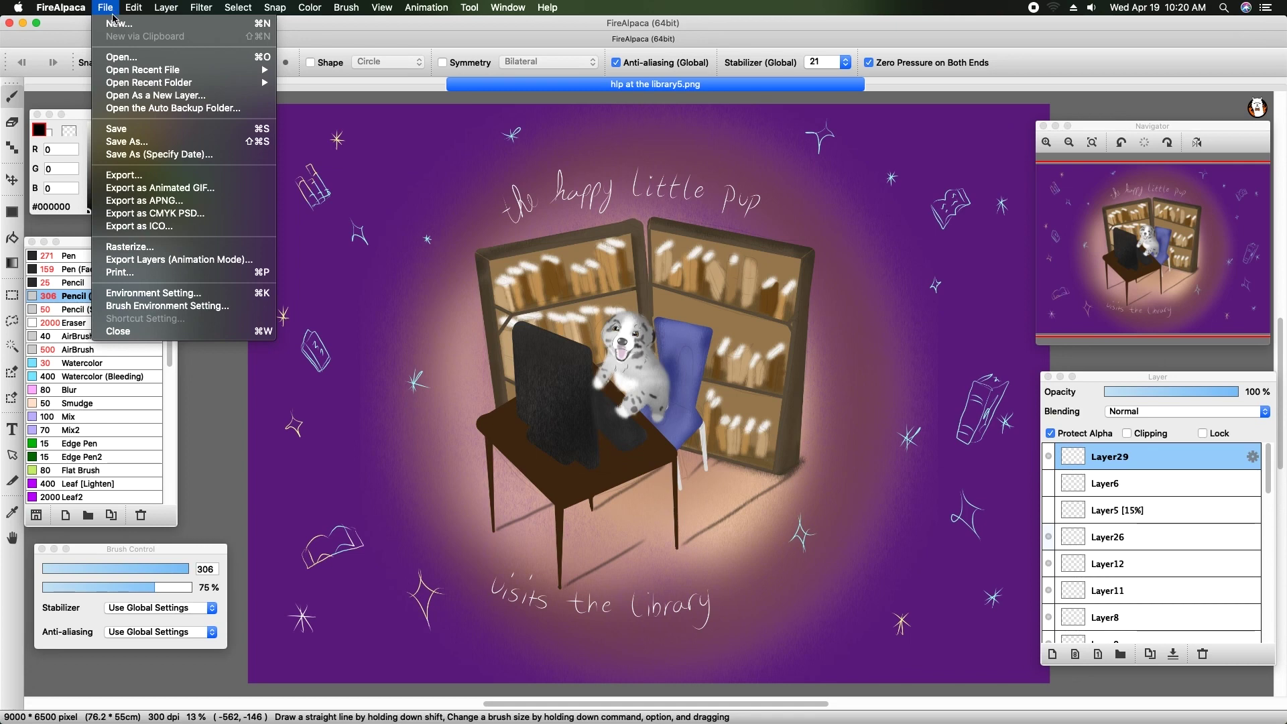
click(113, 24)
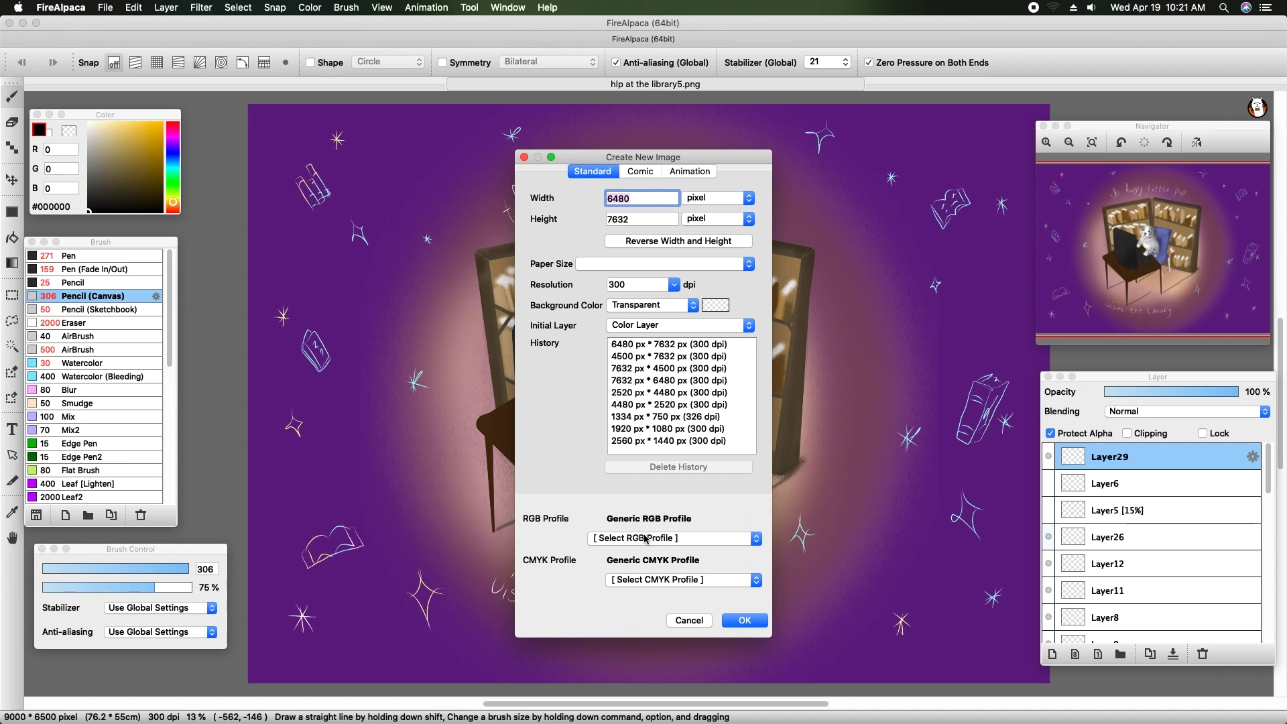
click(644, 539)
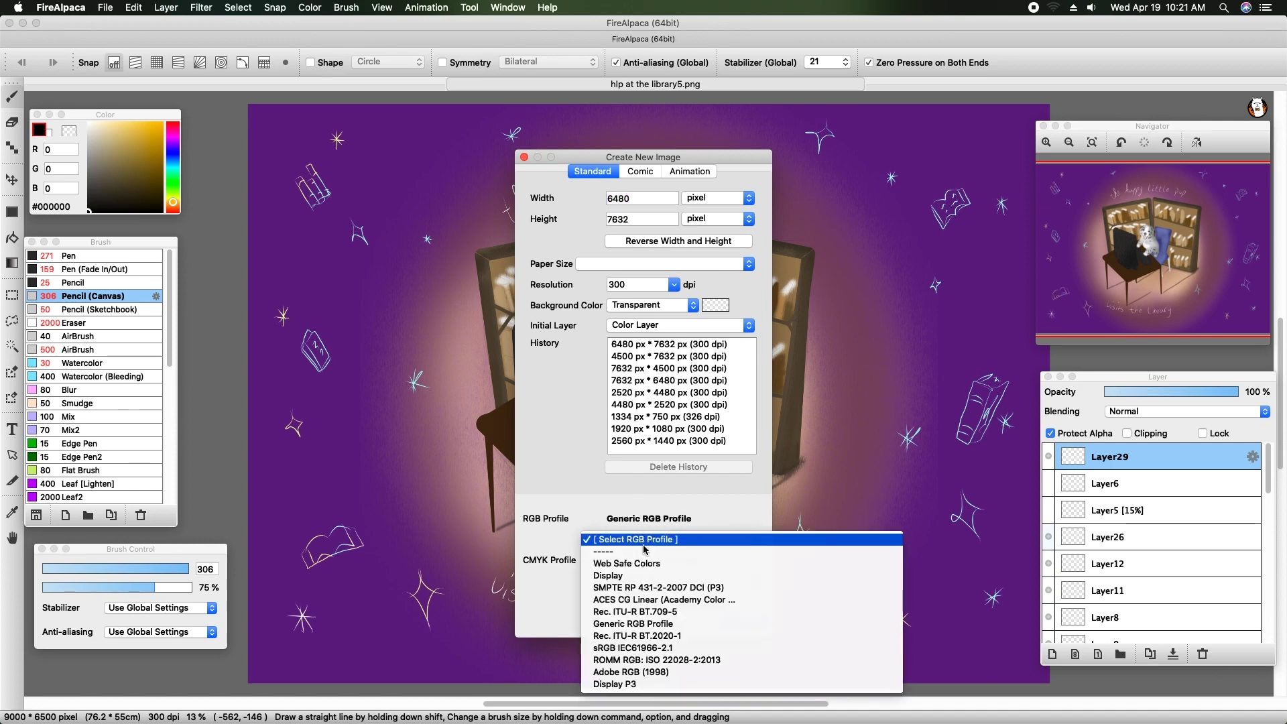
click(645, 625)
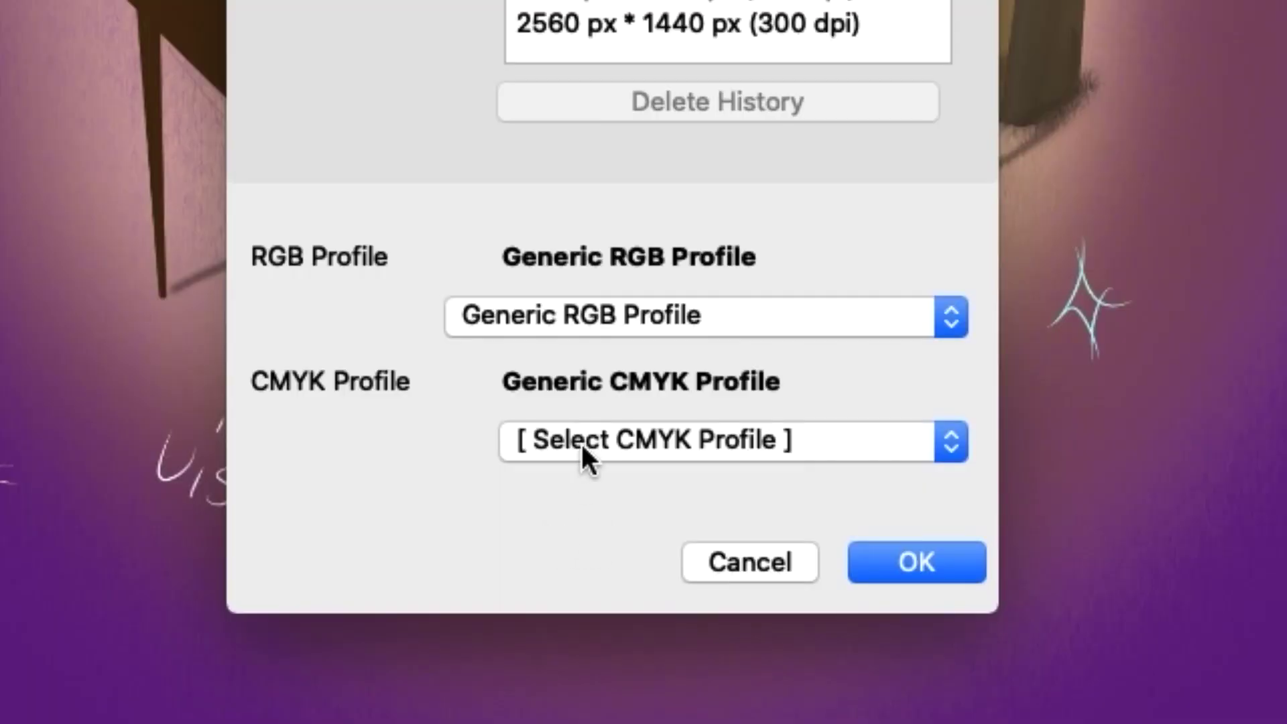
click(581, 443)
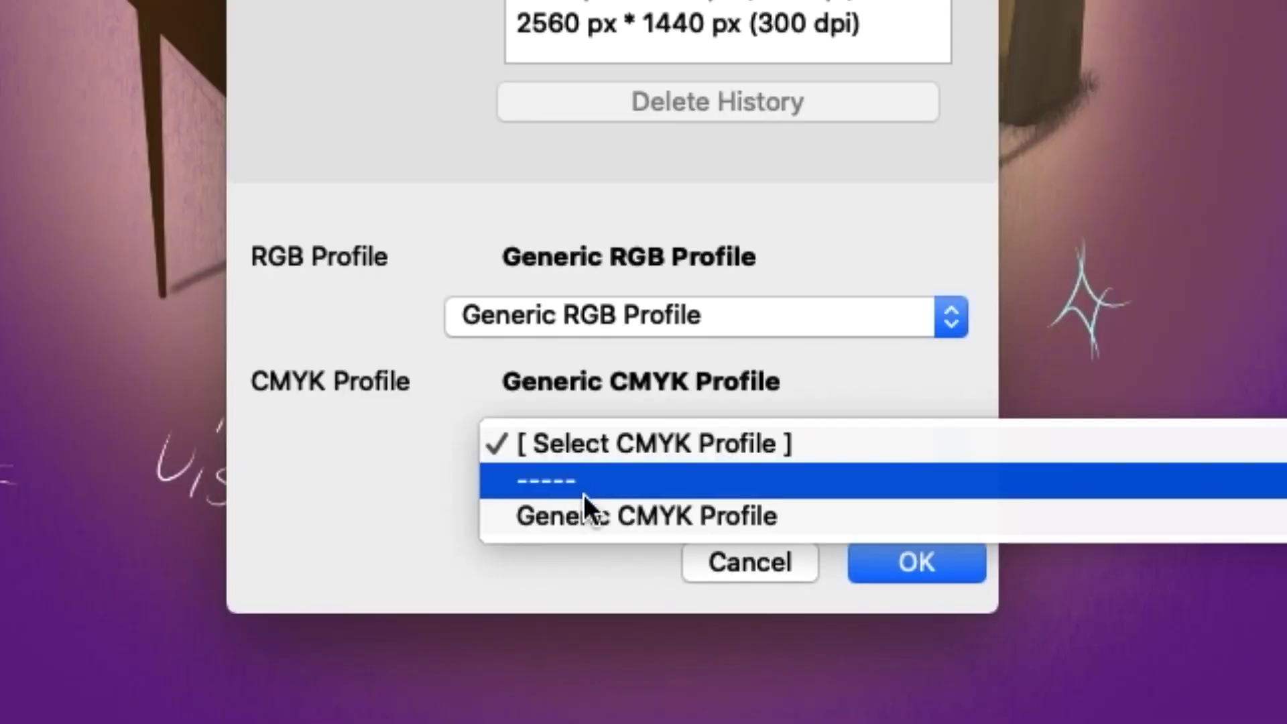
click(594, 530)
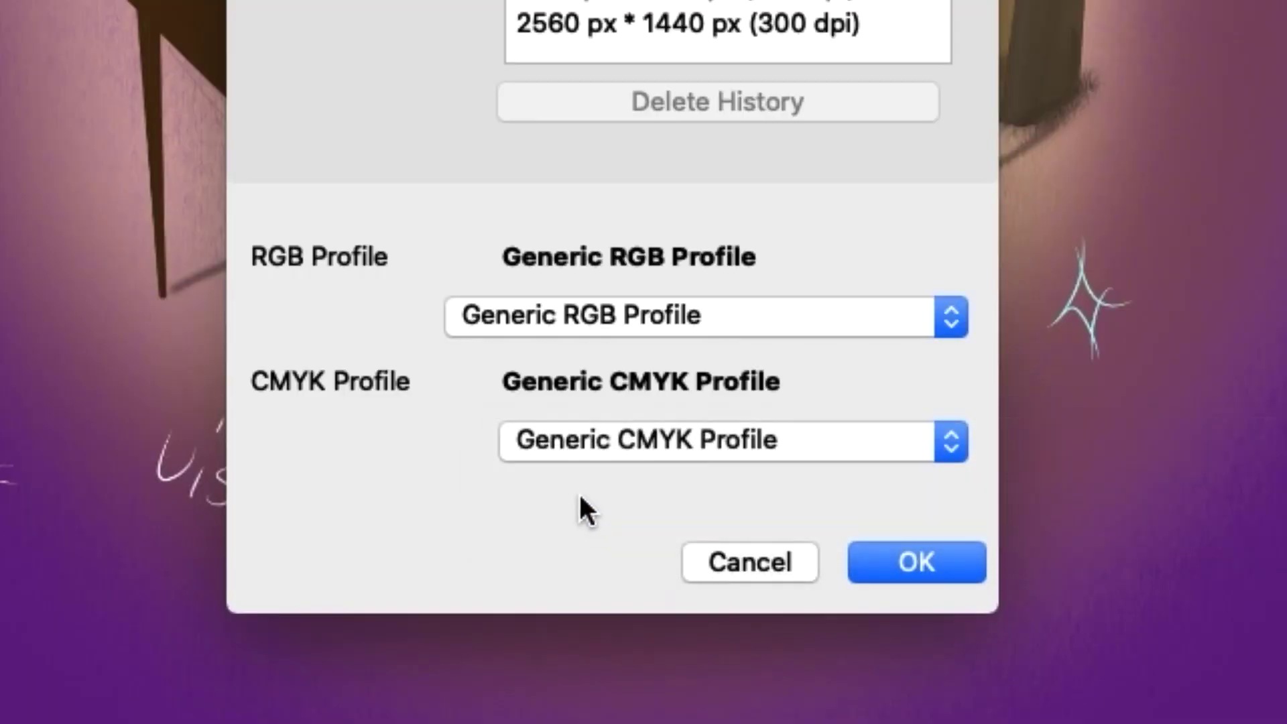
click(929, 570)
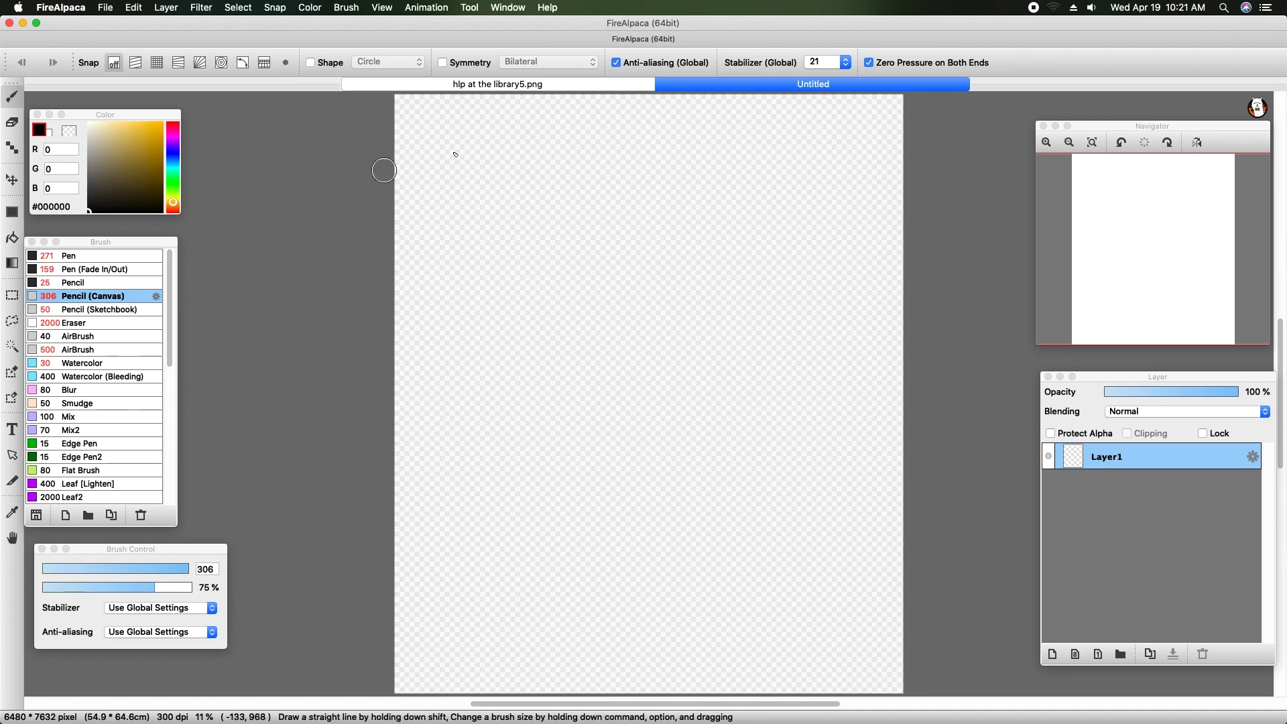
Step: Draw a black vertical stroke with the Pen at size 271 and another beside it with Pen (Fade In/Out) at size 159
click(1045, 140)
click(61, 256)
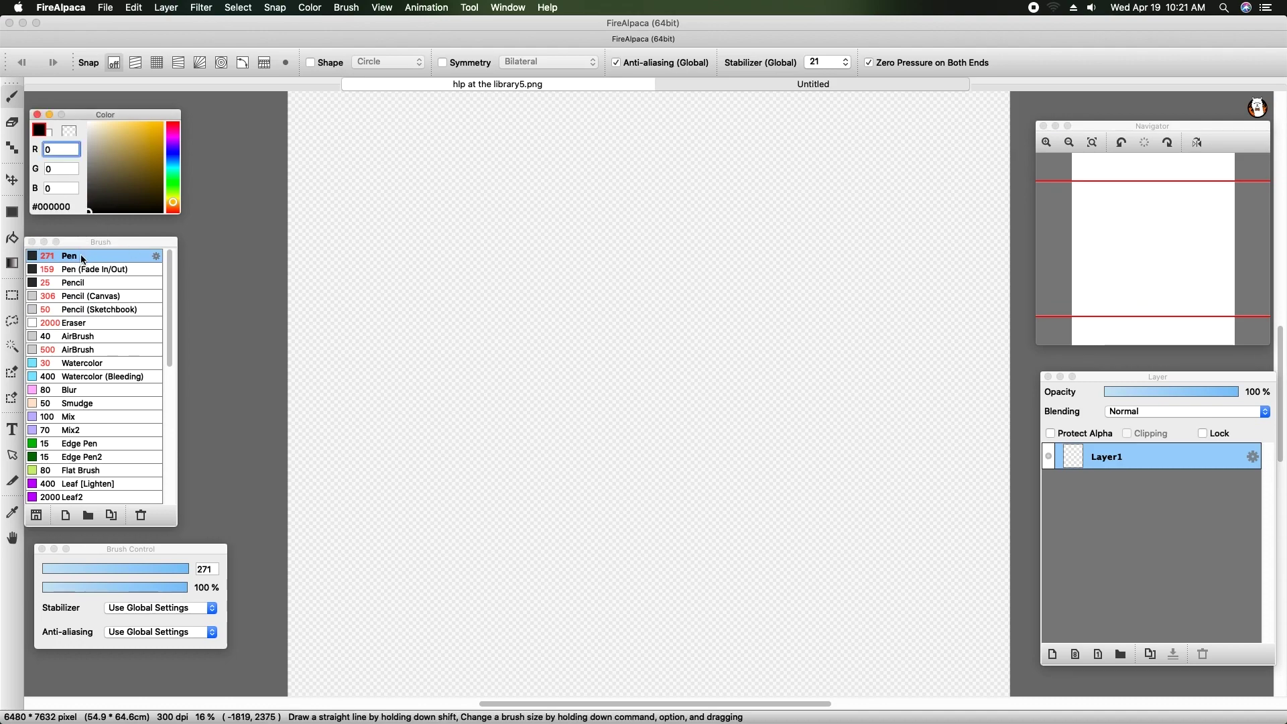
drag(388, 140, 403, 395)
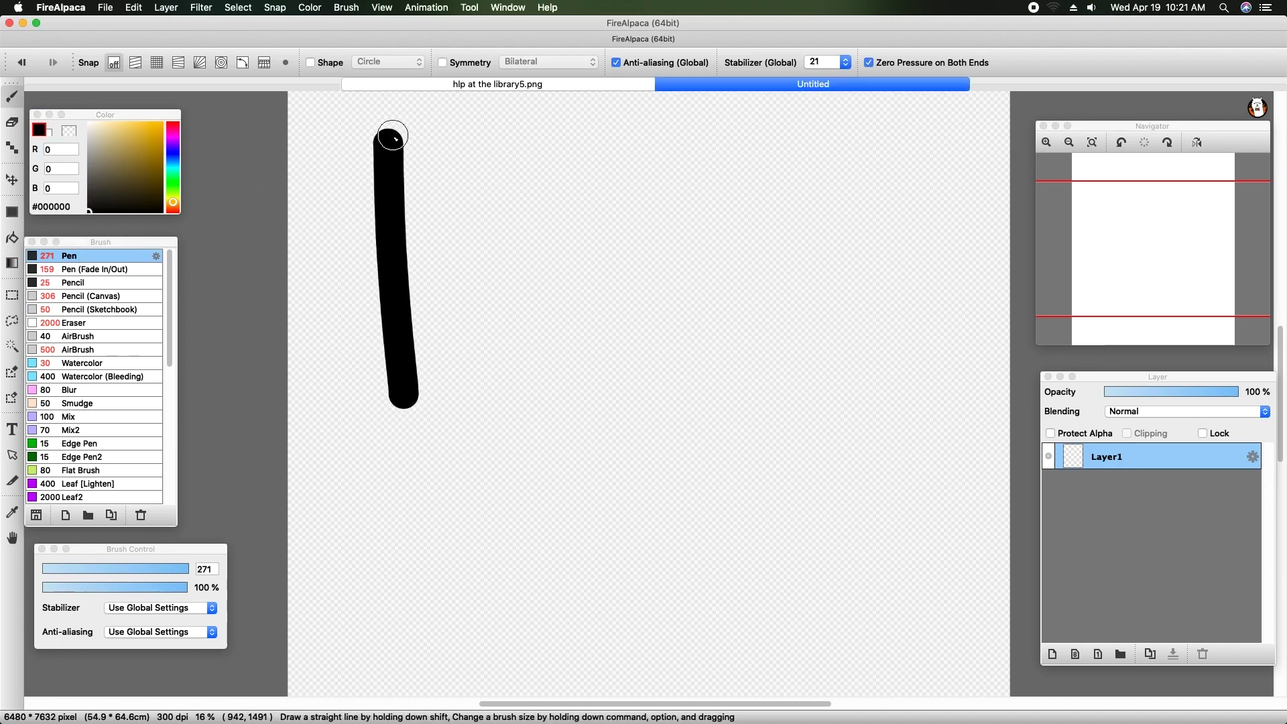
click(94, 269)
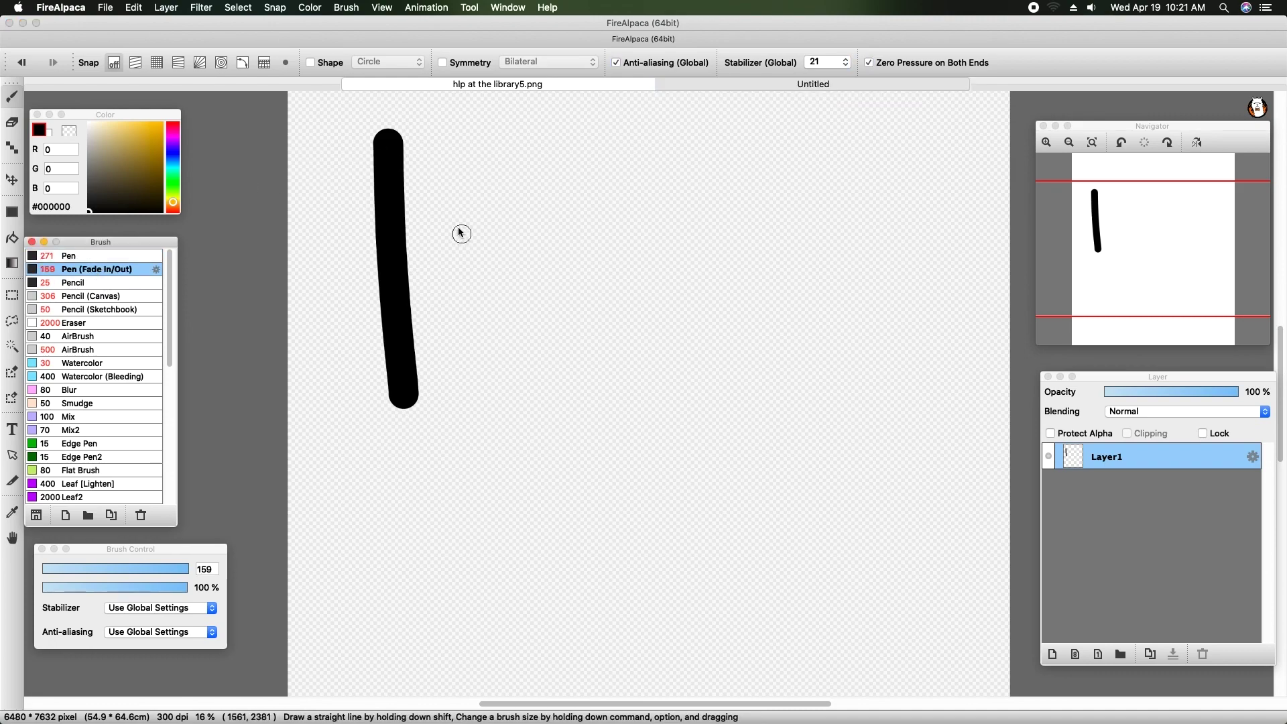
mouse_move(447, 128)
mouse_down()
mouse_move(451, 221)
mouse_move(497, 417)
mouse_up()
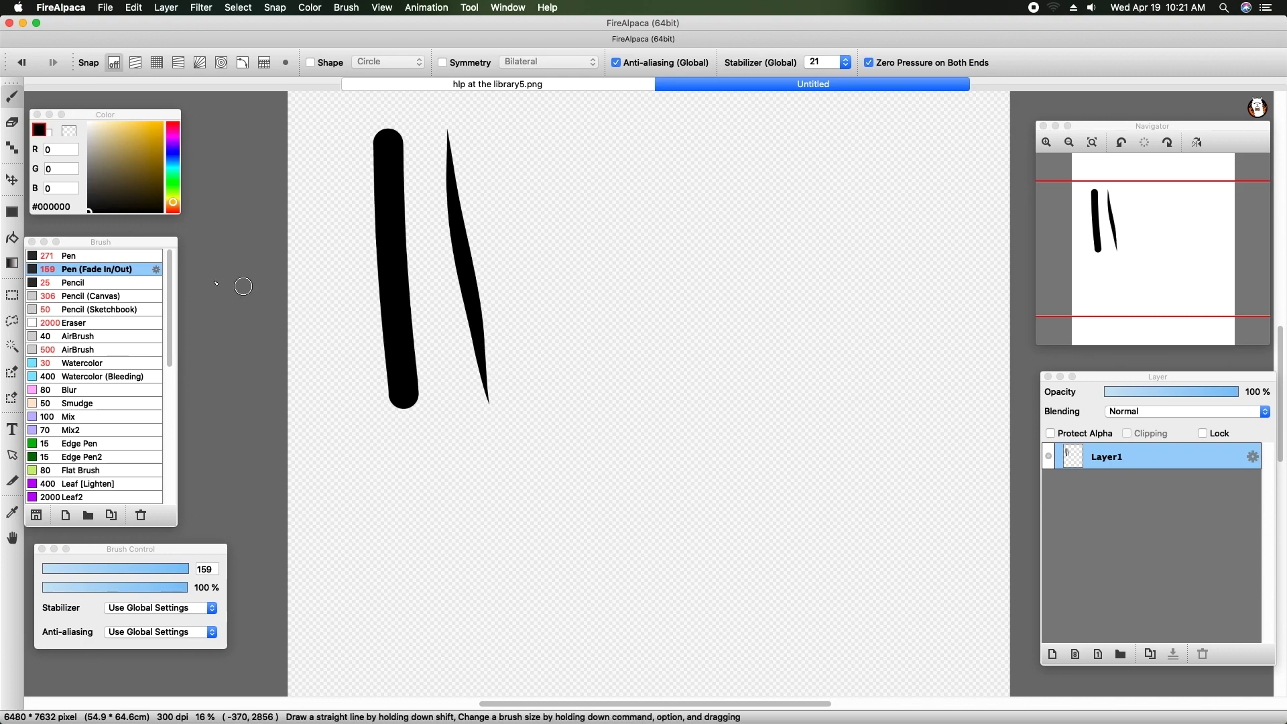
Step: Set the Pencil brush size to 194 and draw a third black stroke beside the fade in/out stroke
click(57, 285)
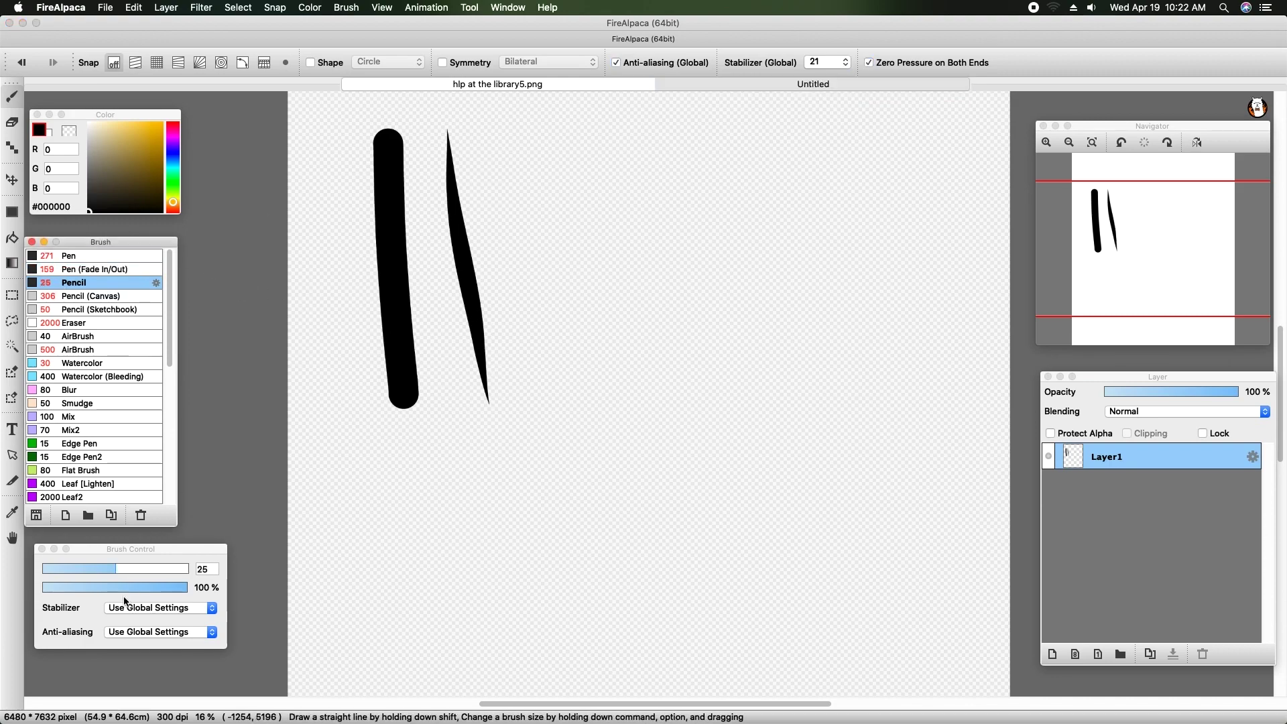
drag(259, 455, 294, 421)
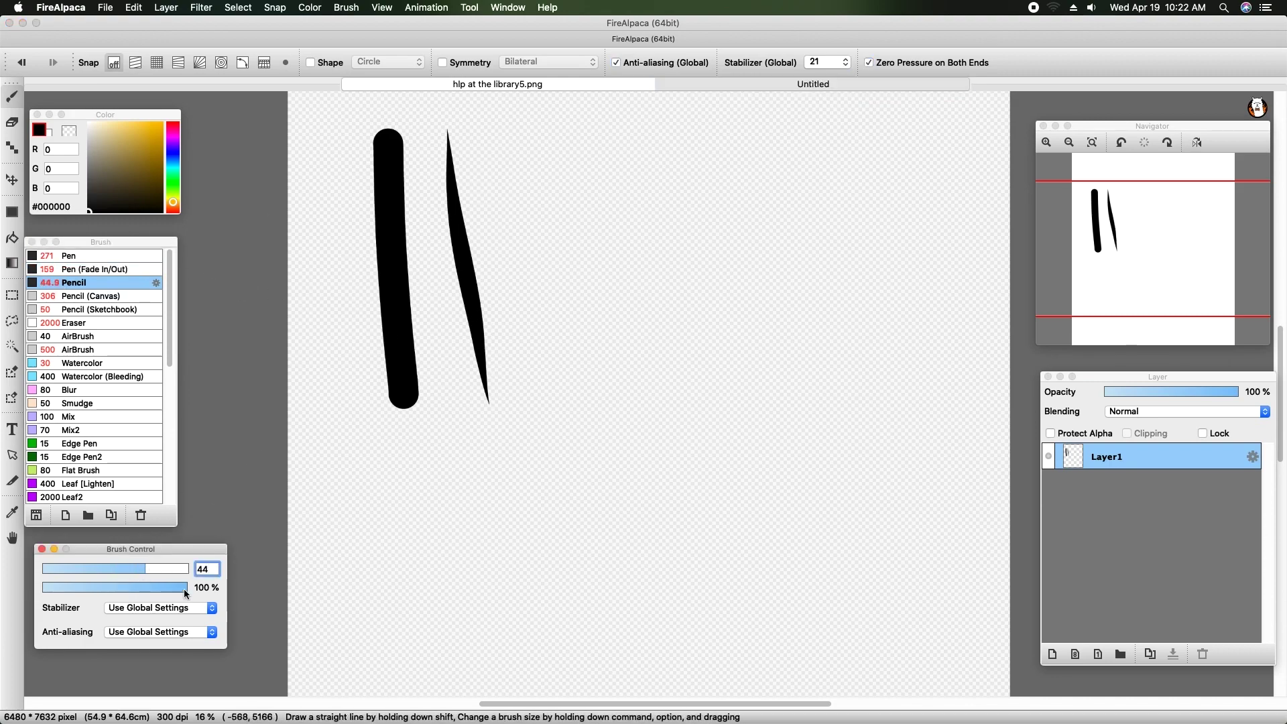
click(187, 569)
drag(545, 145, 581, 420)
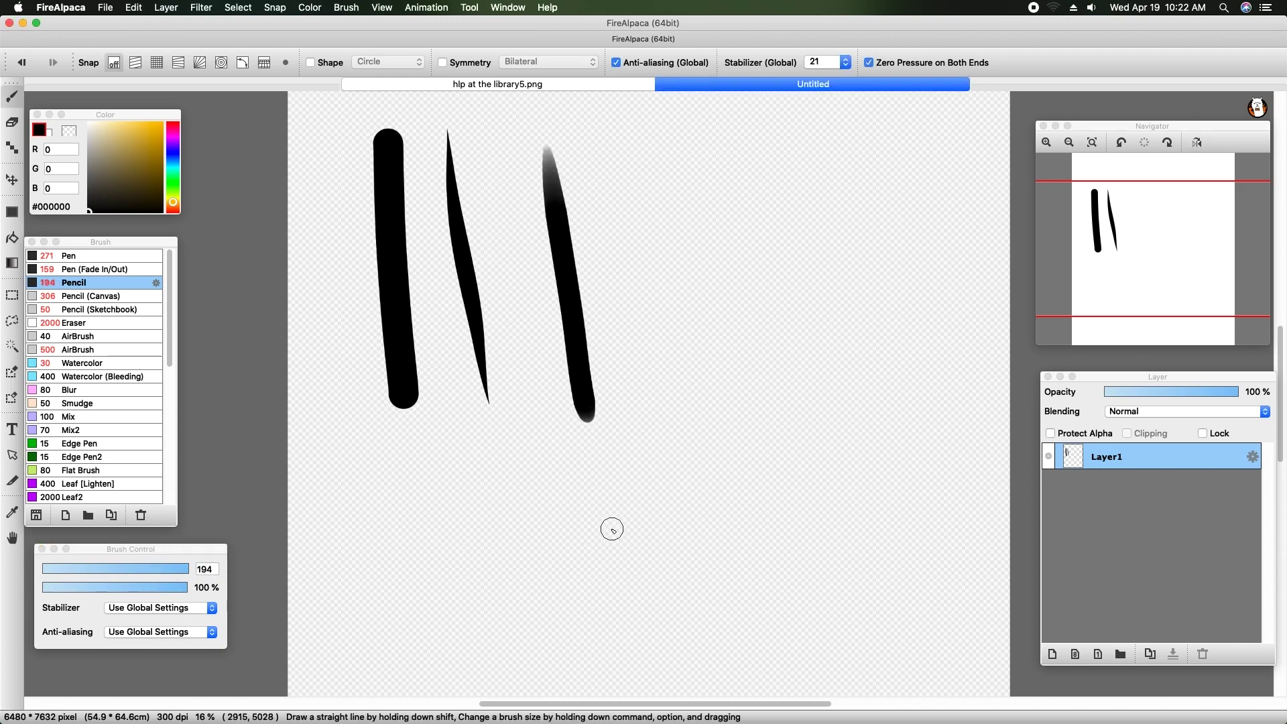
Step: Draw test strokes with Pencil (Canvas) at size 306 and with Pencil (Sketchbook) set to size 258
click(86, 296)
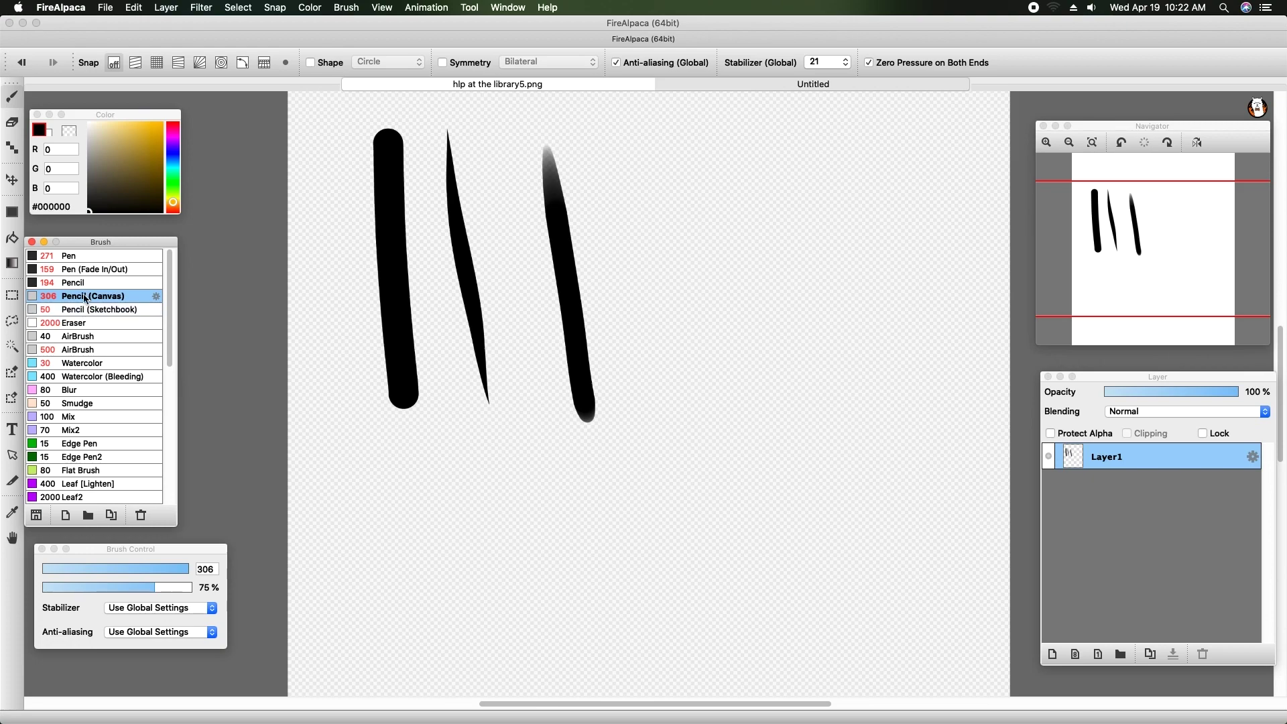
drag(634, 140, 686, 423)
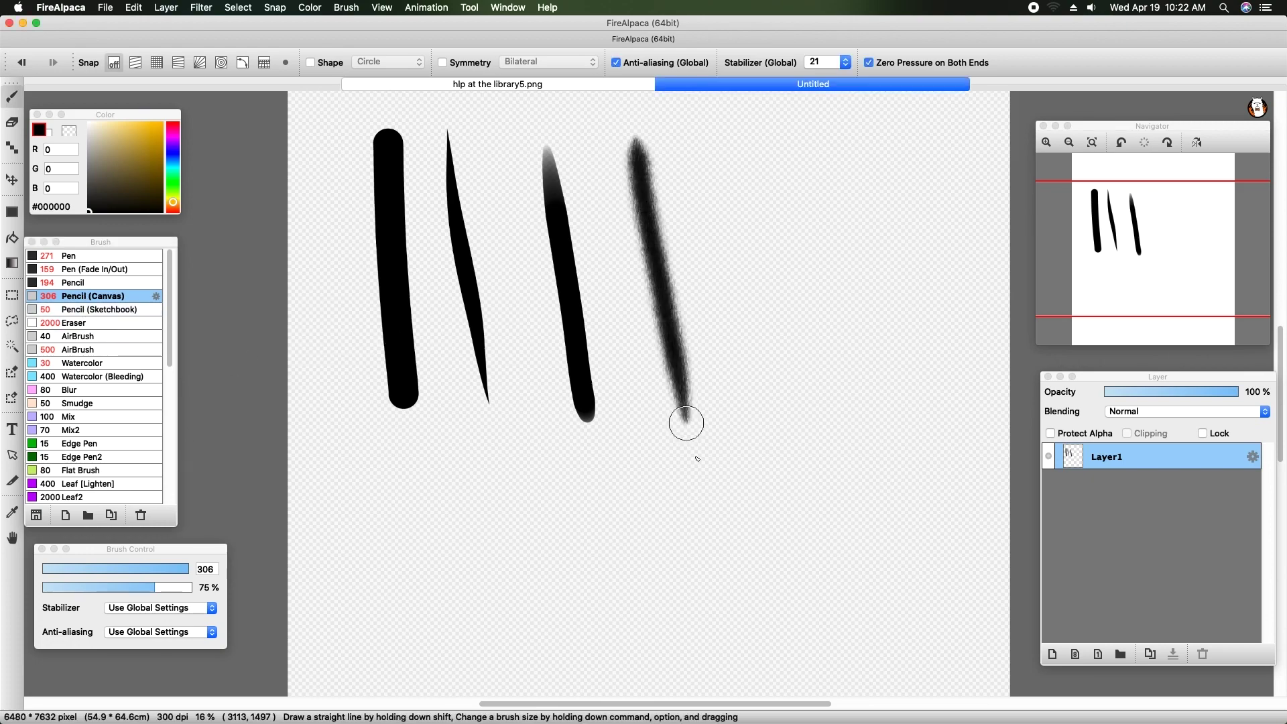
click(125, 310)
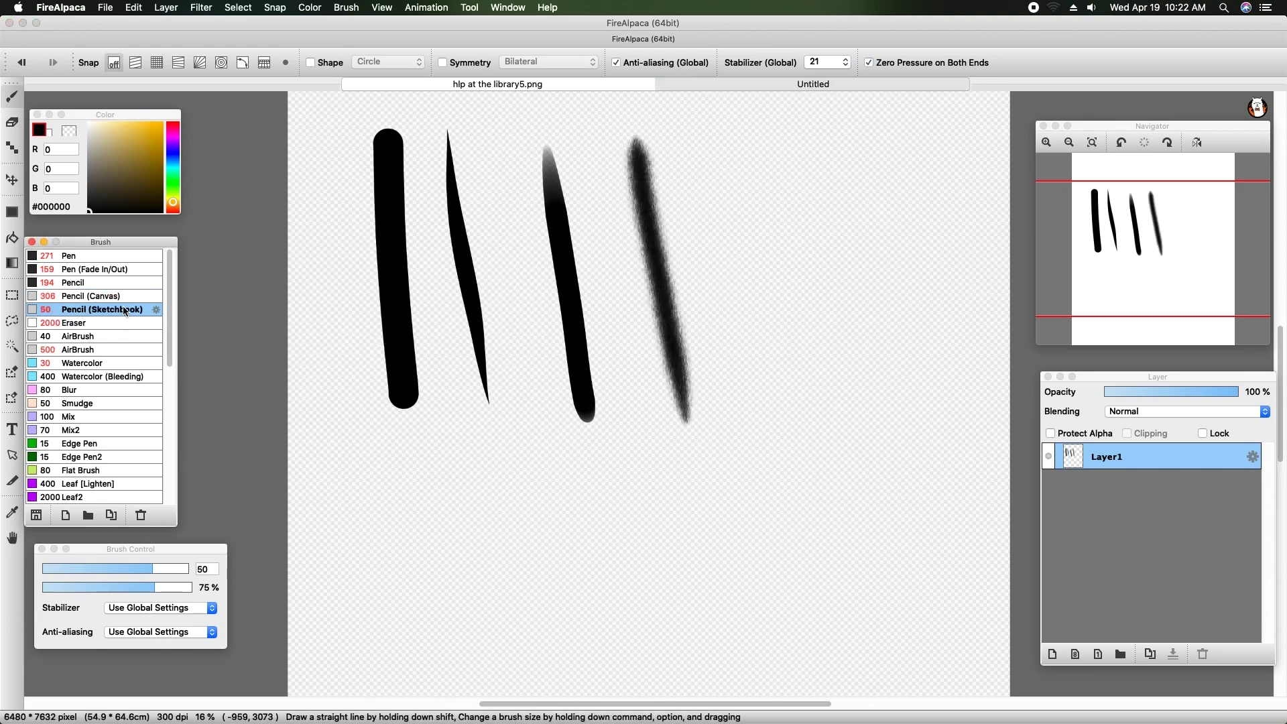
click(172, 567)
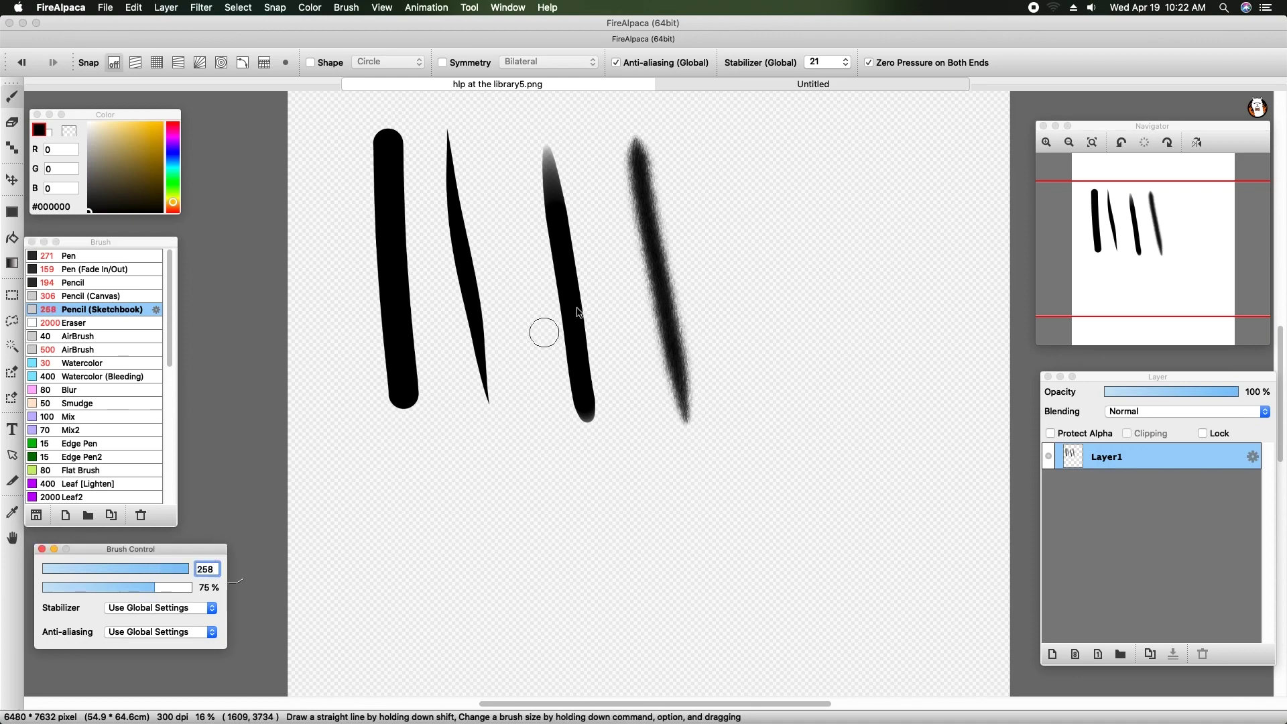
drag(738, 158, 751, 423)
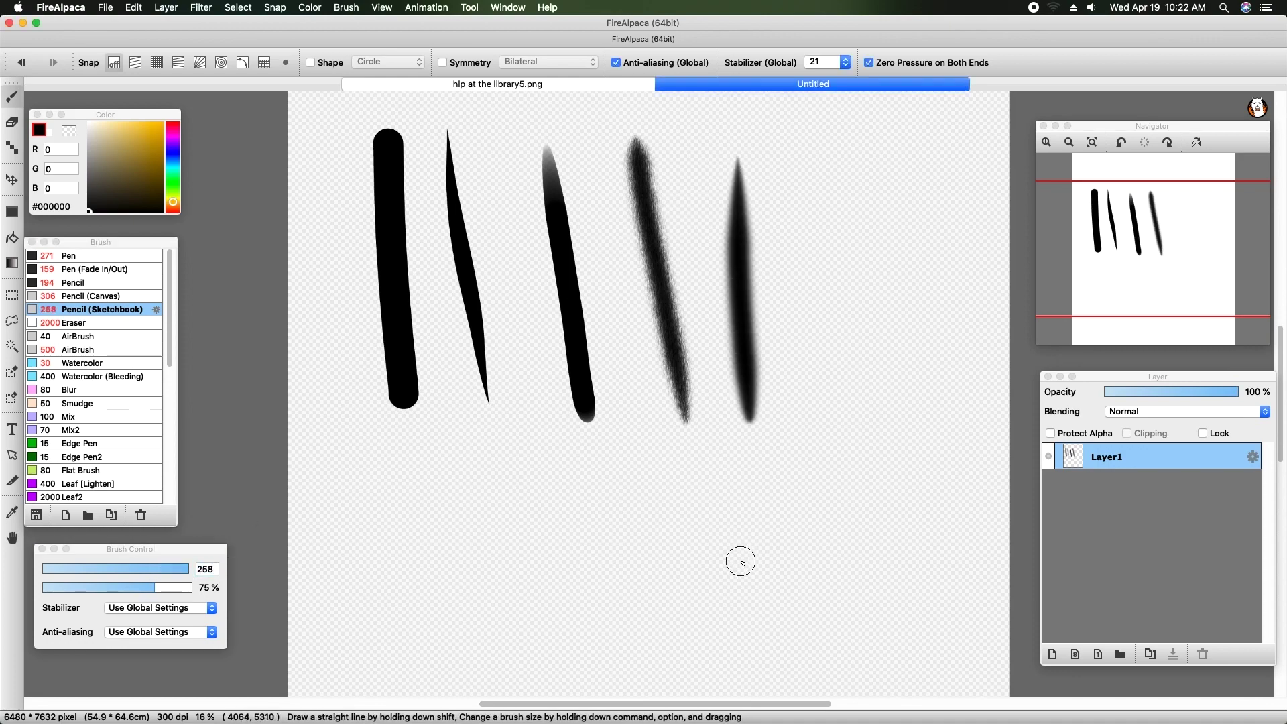
Step: Erase all five test strokes from the canvas with the Eraser brush at size 2000
click(55, 324)
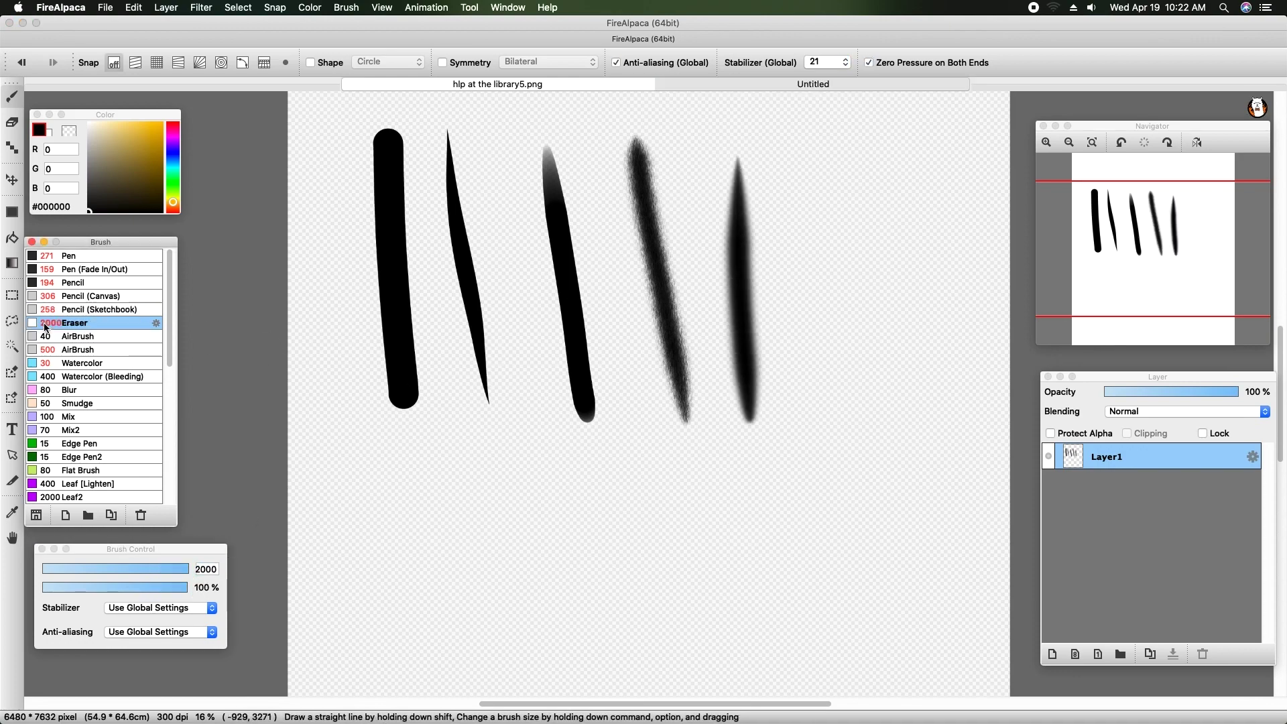
mouse_move(440, 416)
mouse_down()
mouse_move(389, 196)
mouse_move(449, 145)
mouse_move(540, 195)
mouse_move(573, 340)
mouse_move(647, 479)
mouse_move(725, 403)
mouse_move(664, 252)
mouse_move(646, 158)
mouse_move(732, 138)
mouse_up()
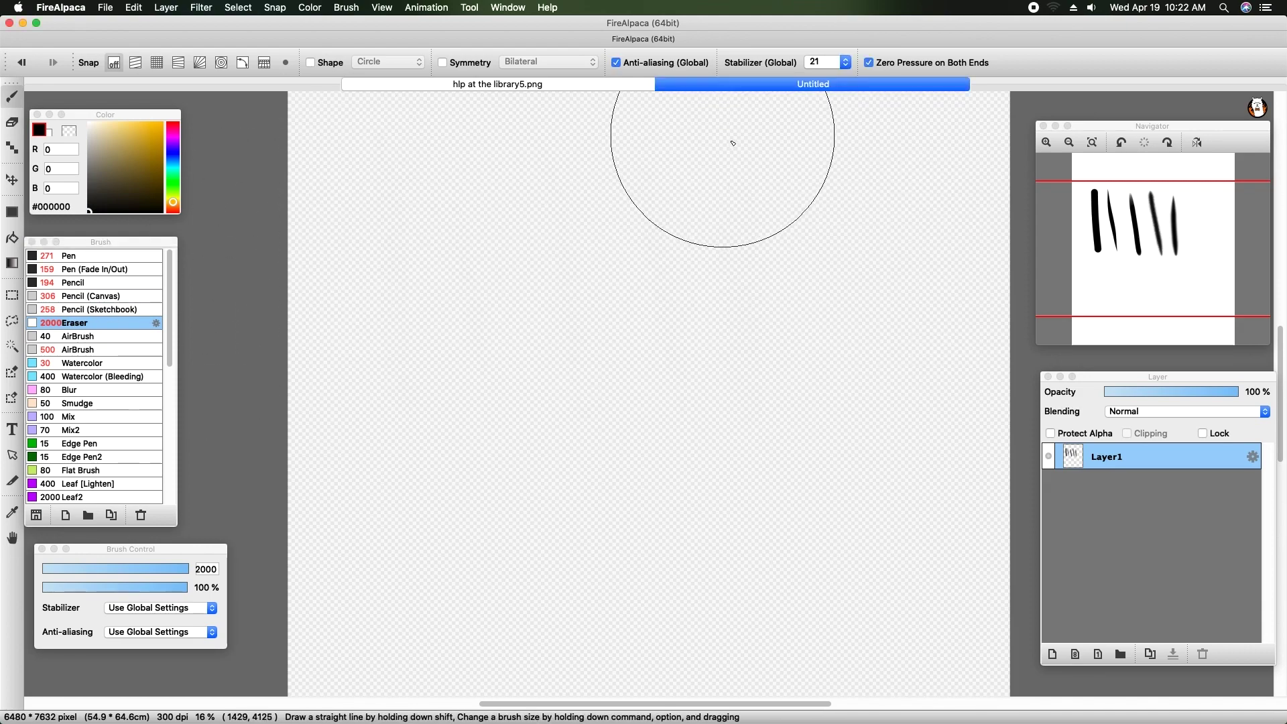
Step: Paint a long curved black stroke with the 20% opacity AirBrush set to size 197, and test undo and redo on it
click(93, 337)
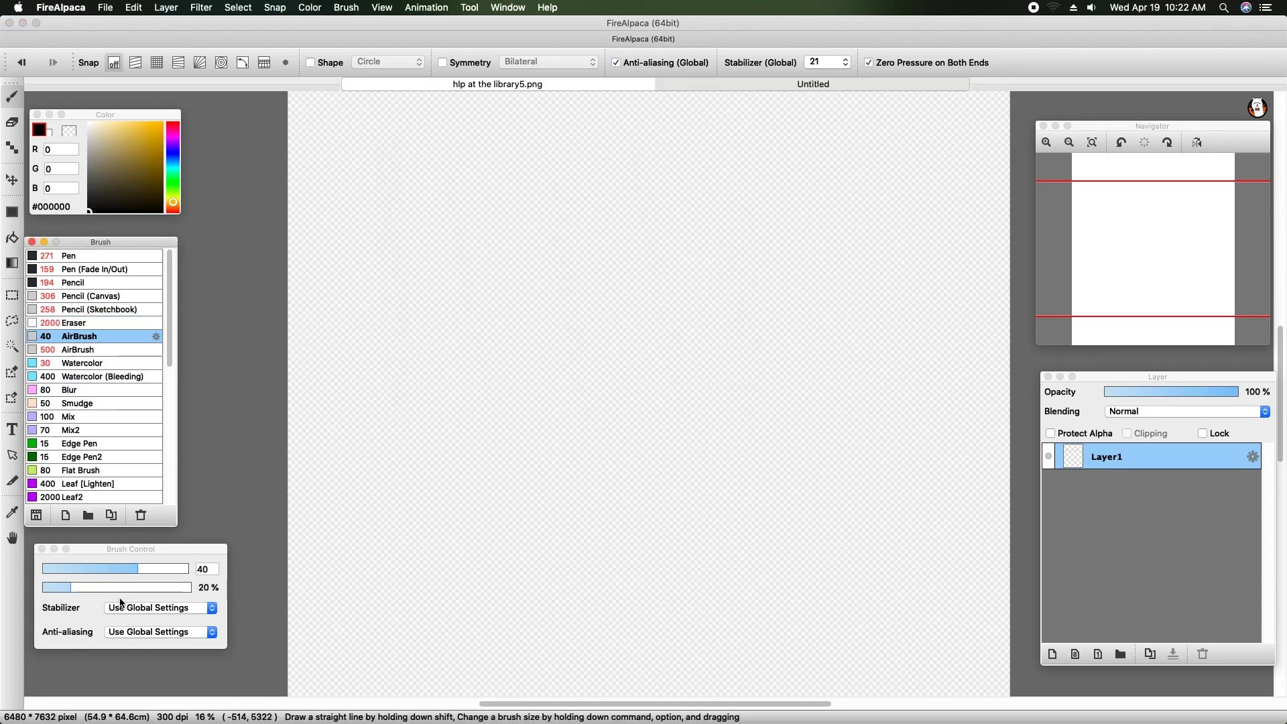
drag(138, 568, 188, 568)
drag(452, 567, 515, 374)
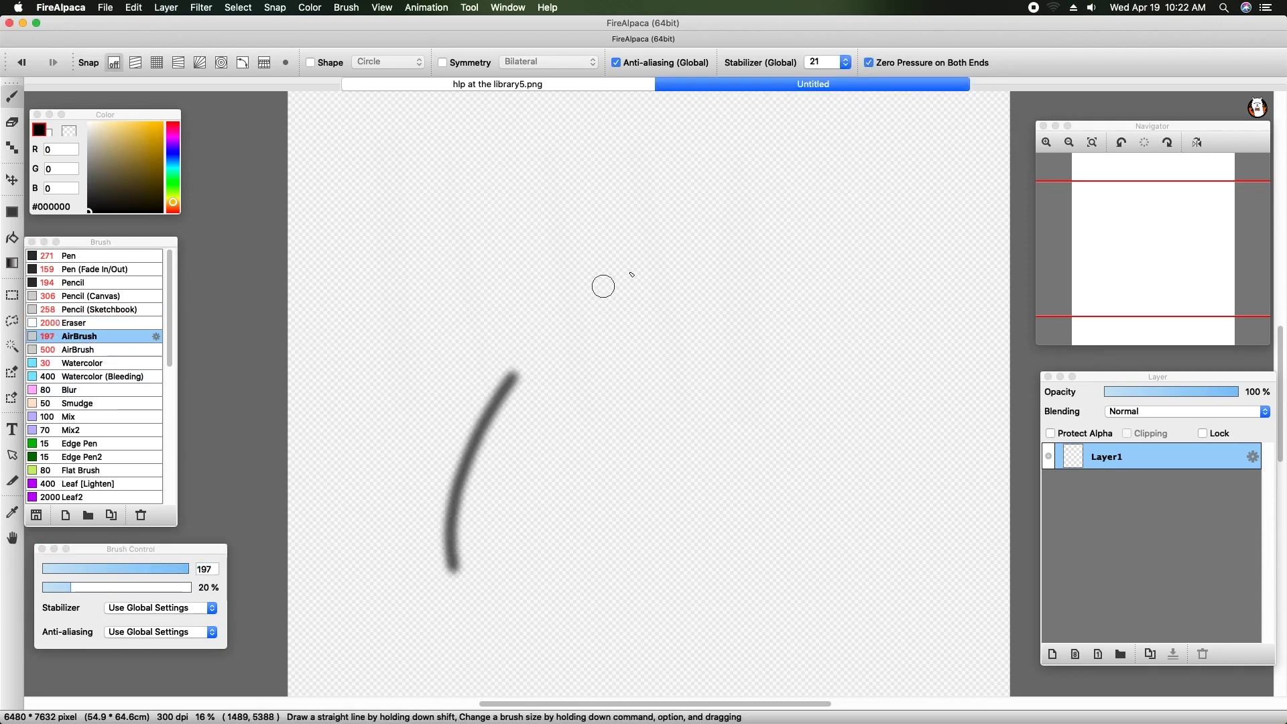
drag(603, 286, 776, 181)
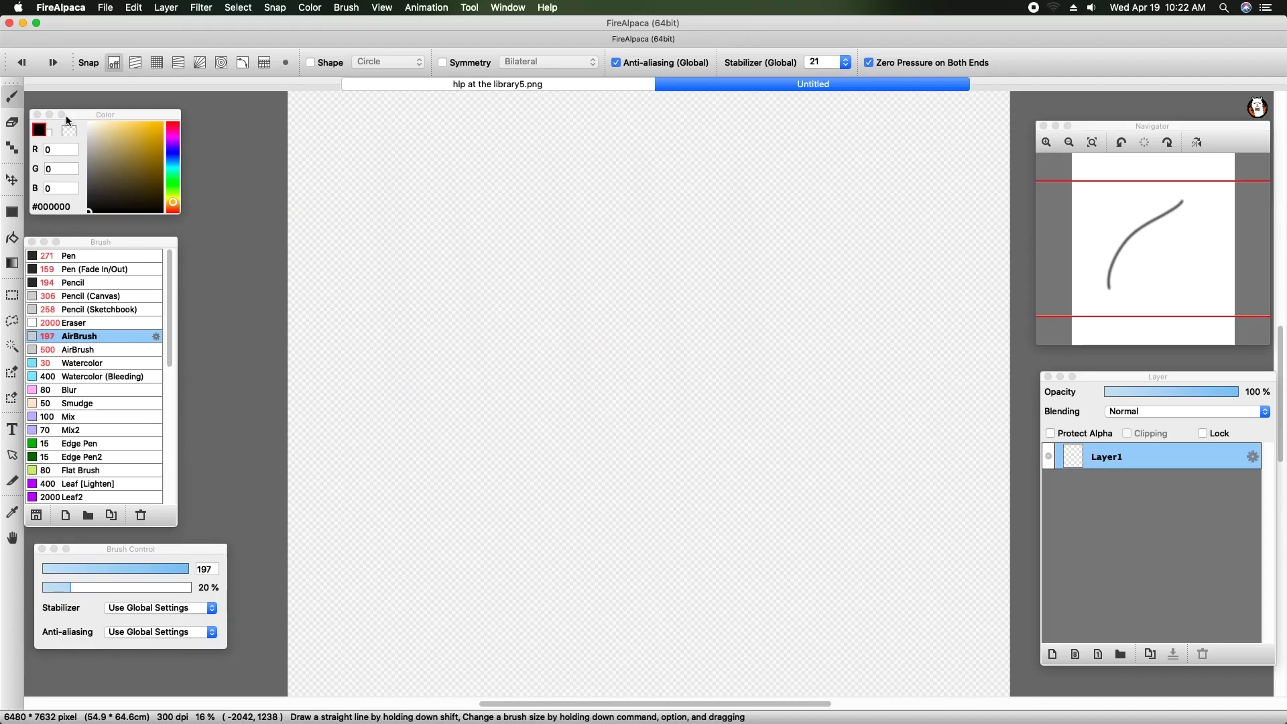
click(54, 66)
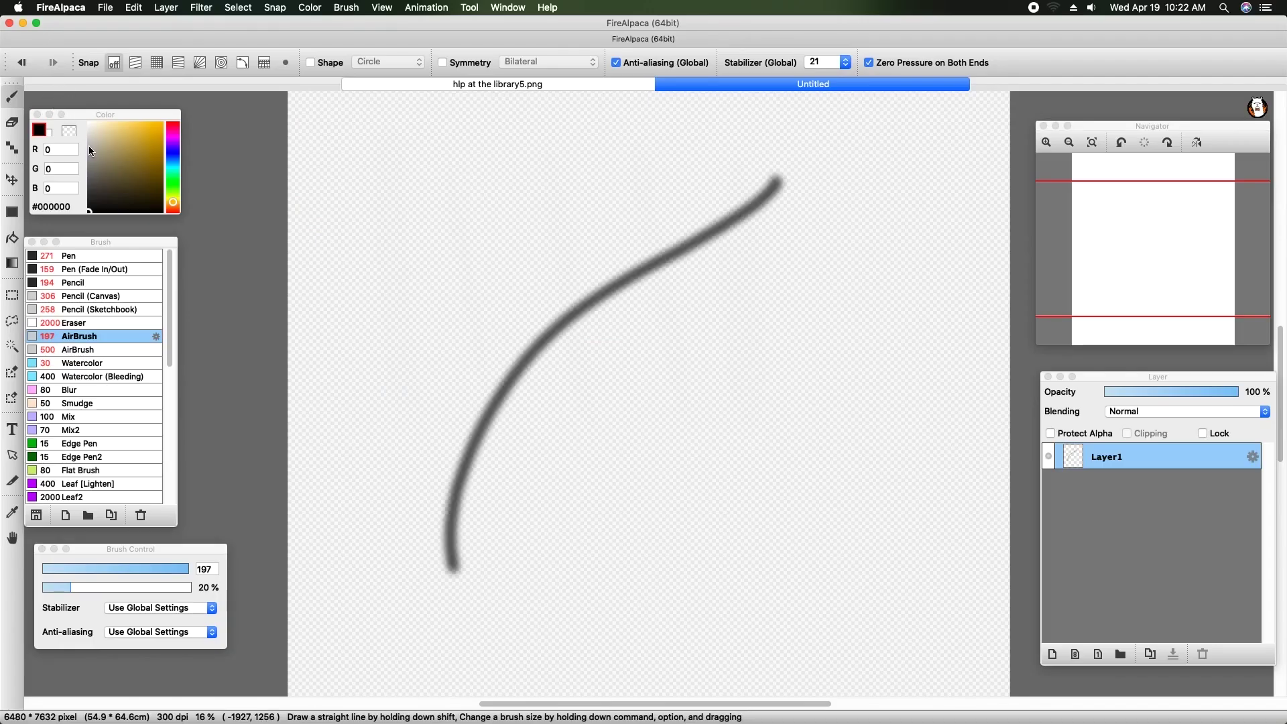
click(21, 62)
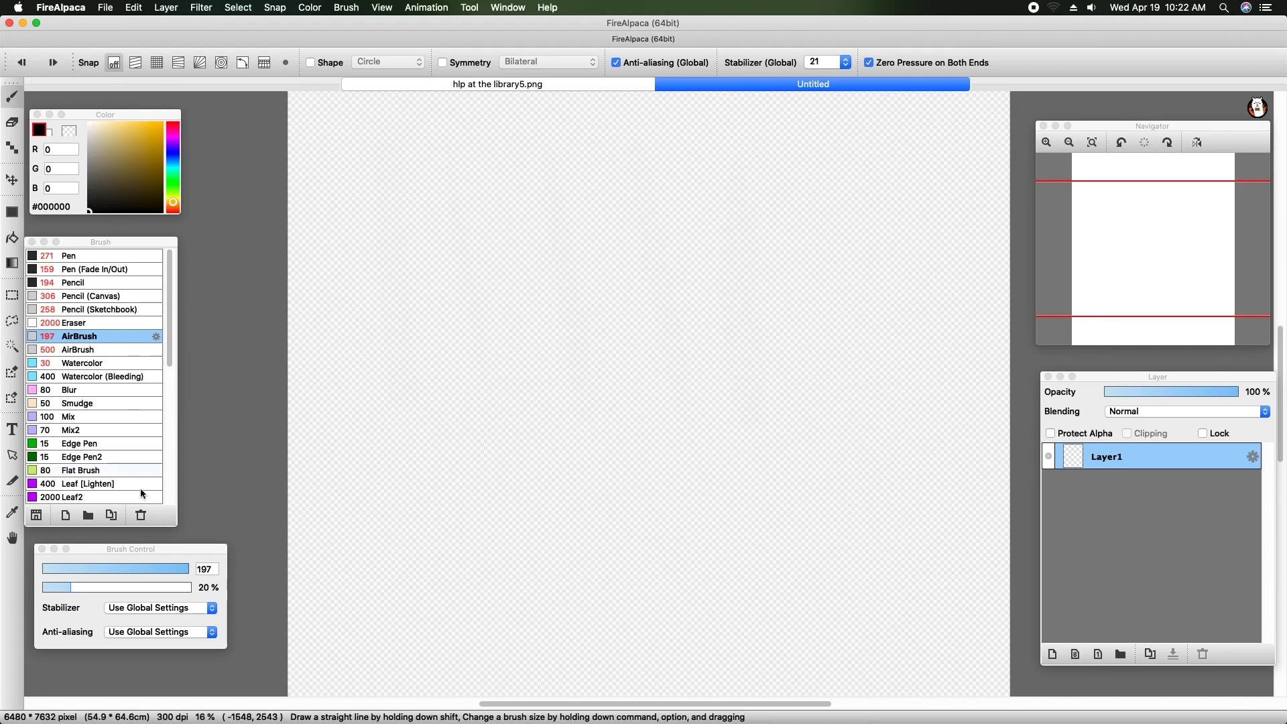
Step: Pick the muted brown colour #8F7B46 and review which program panels can be shown or hidden
mouse_move(1049, 270)
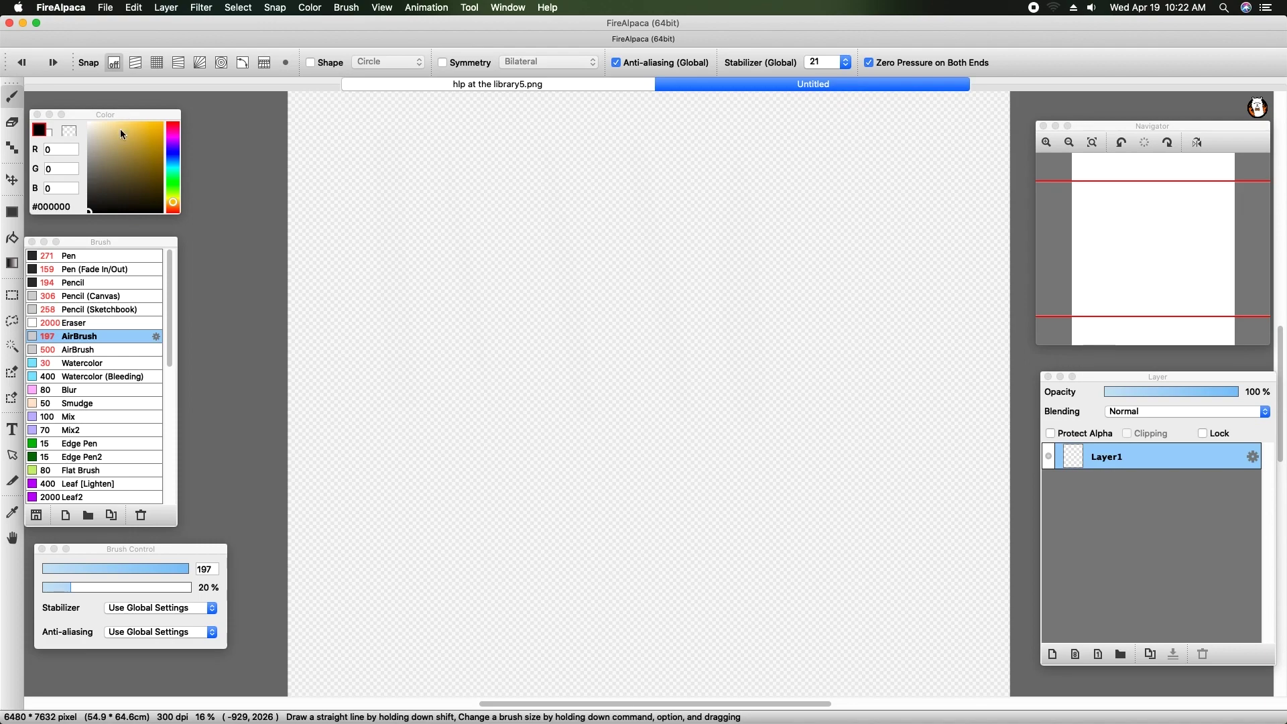
click(126, 162)
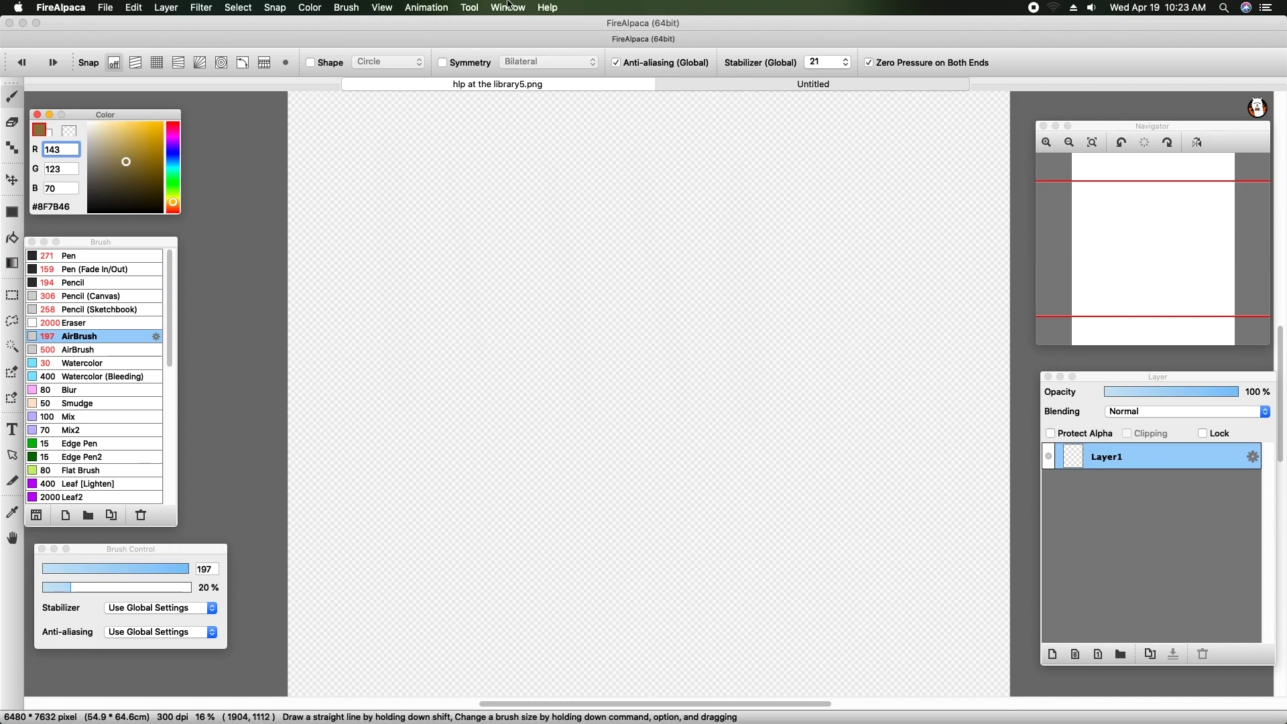
click(508, 8)
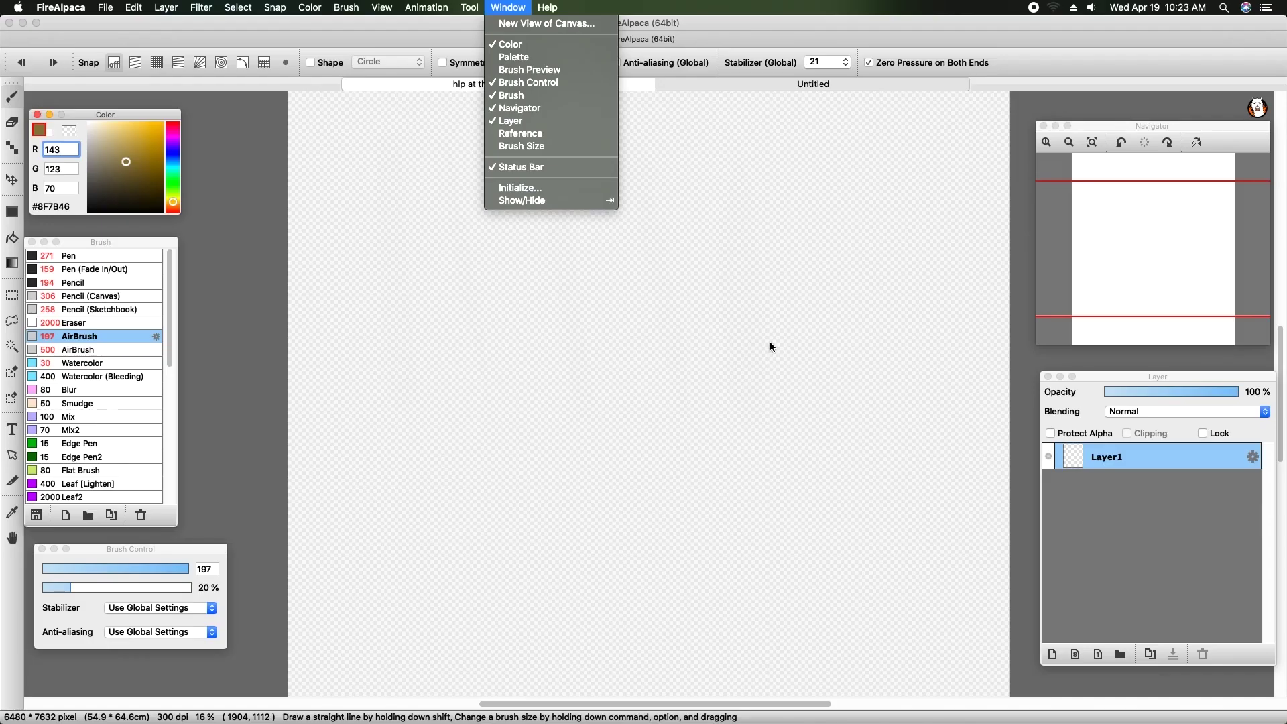
click(1260, 723)
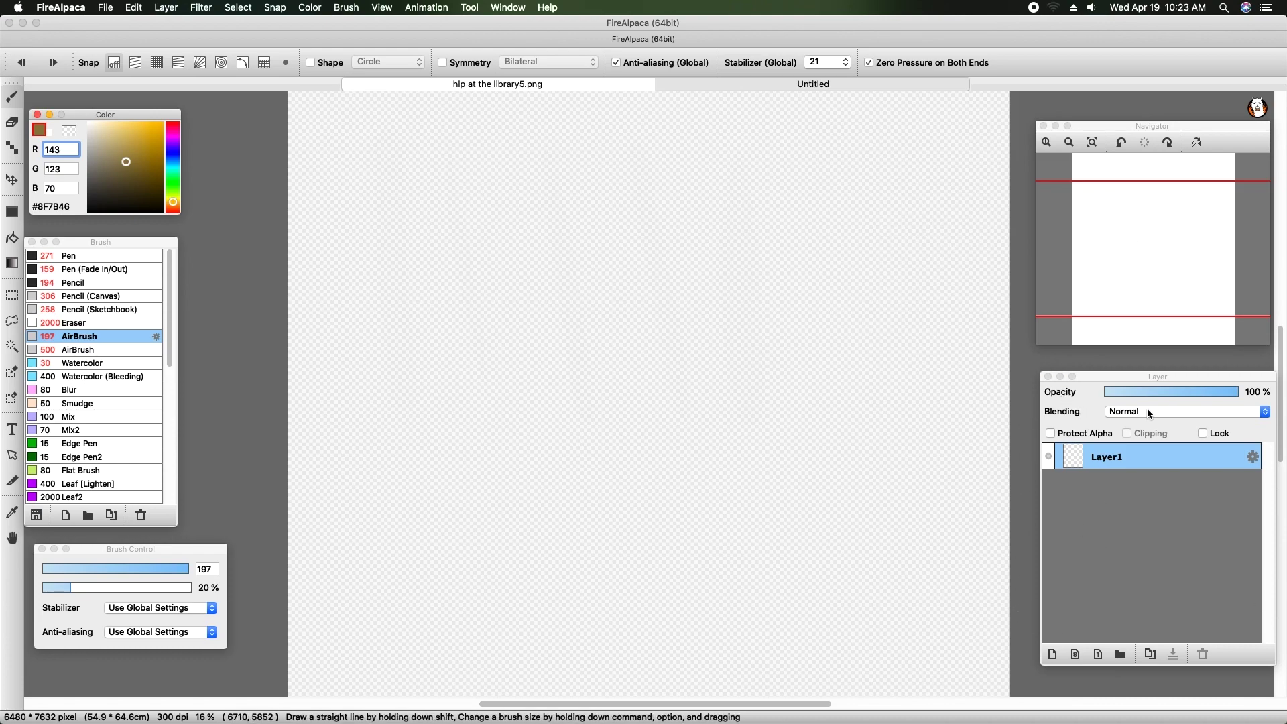
Step: Move and enlarge the Layer panel over the canvas and add a new layer above Layer1
drag(1099, 376, 378, 108)
drag(553, 398, 1023, 635)
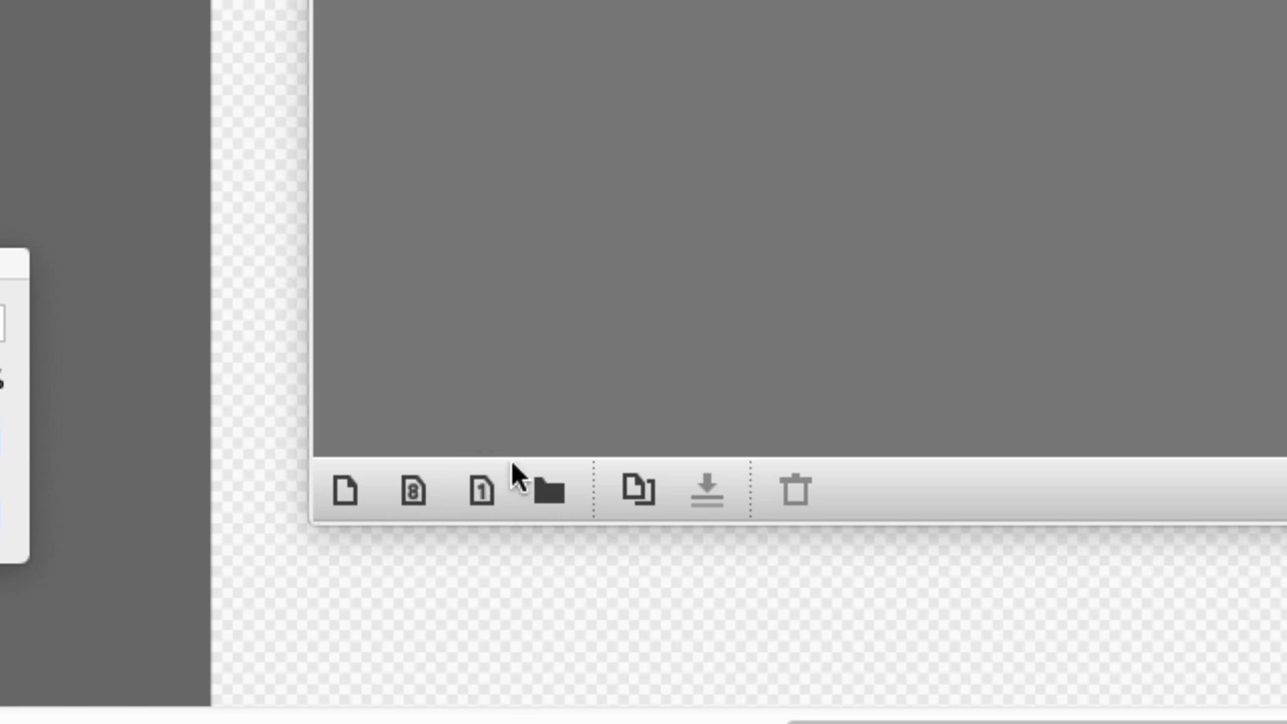
click(574, 542)
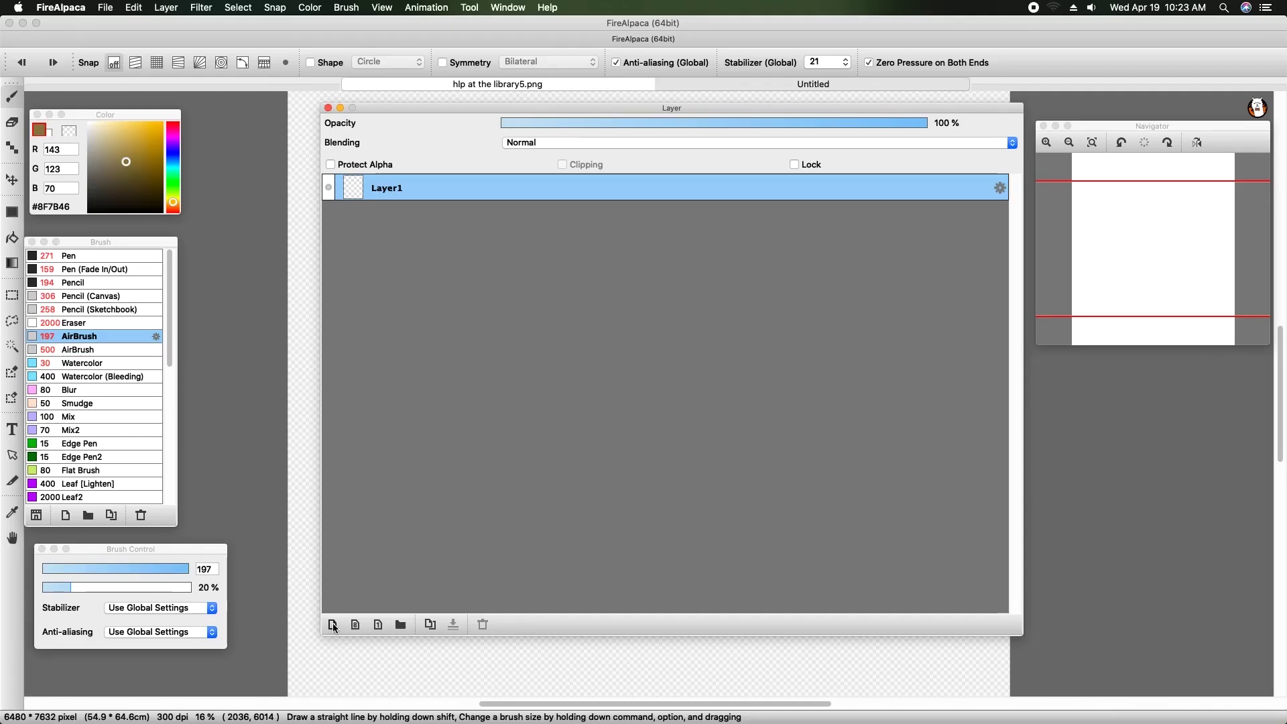
click(361, 486)
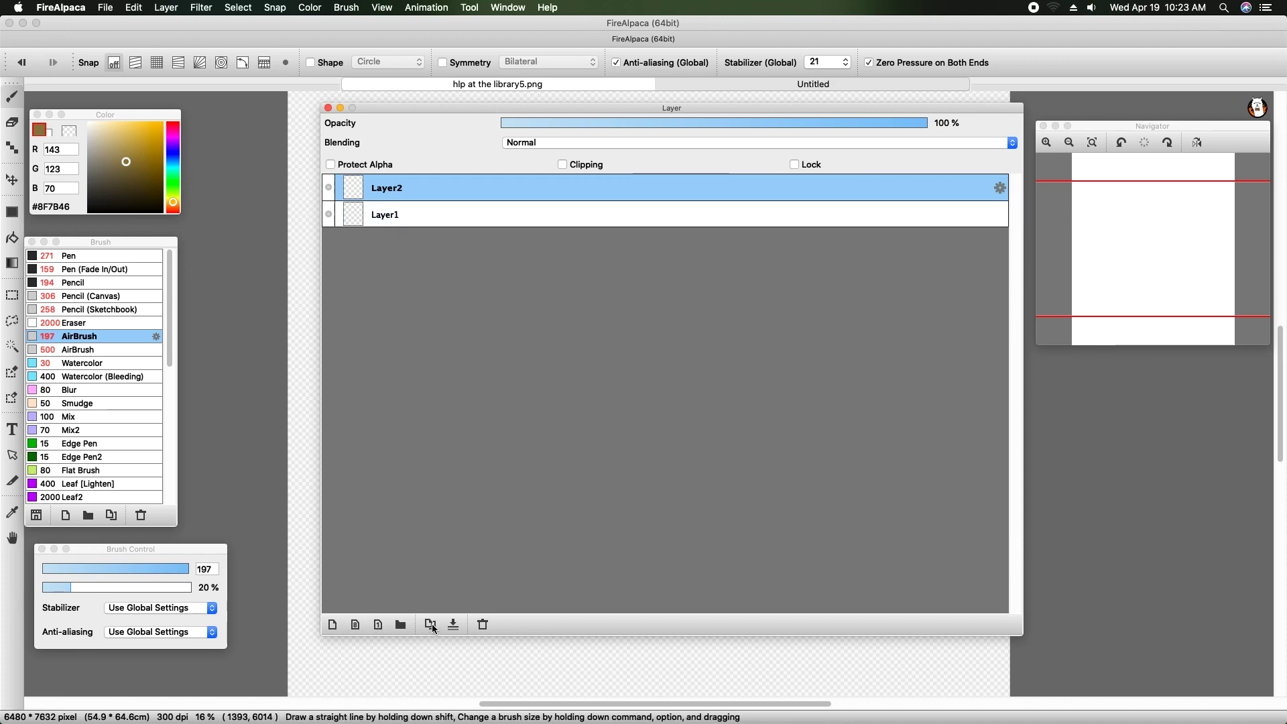
drag(583, 107, 811, 114)
Step: Paint a curved AirBrush stroke in ochre #A98E41 on the new layer, in the uncovered part of the canvas
click(134, 152)
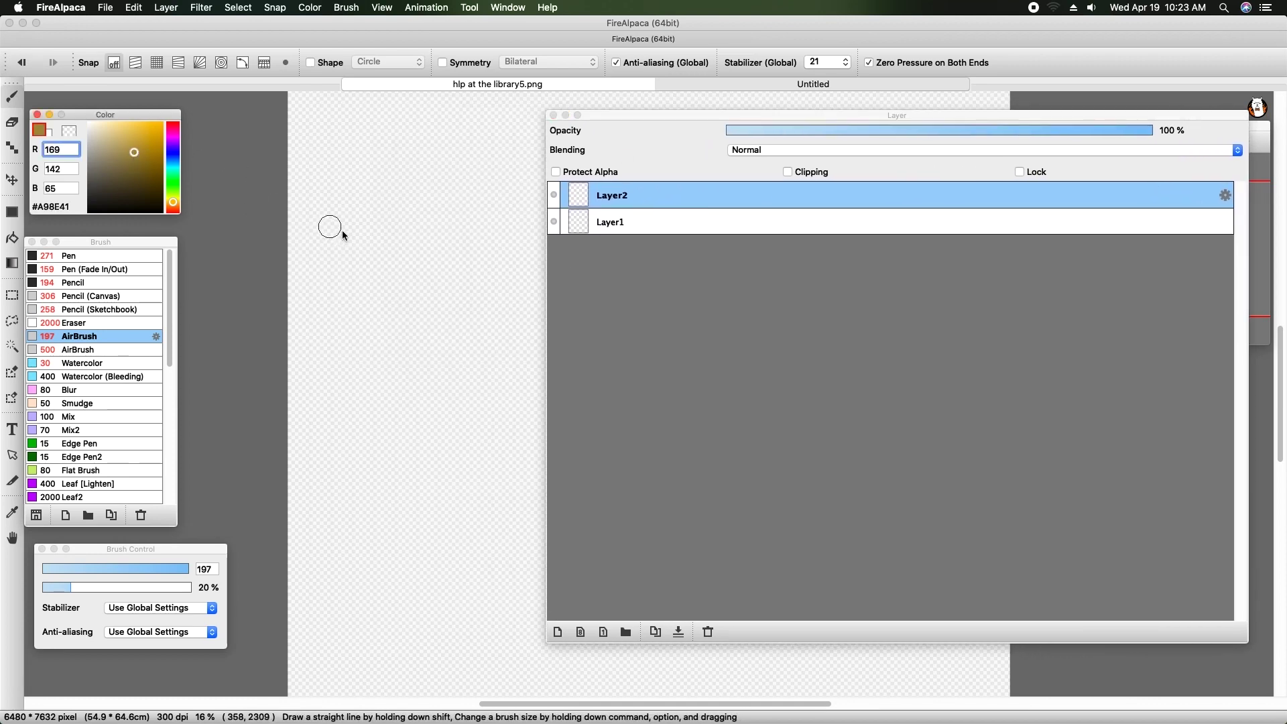
click(417, 164)
mouse_move(416, 164)
mouse_down()
mouse_move(369, 299)
mouse_move(369, 390)
mouse_move(378, 262)
mouse_move(396, 199)
mouse_up()
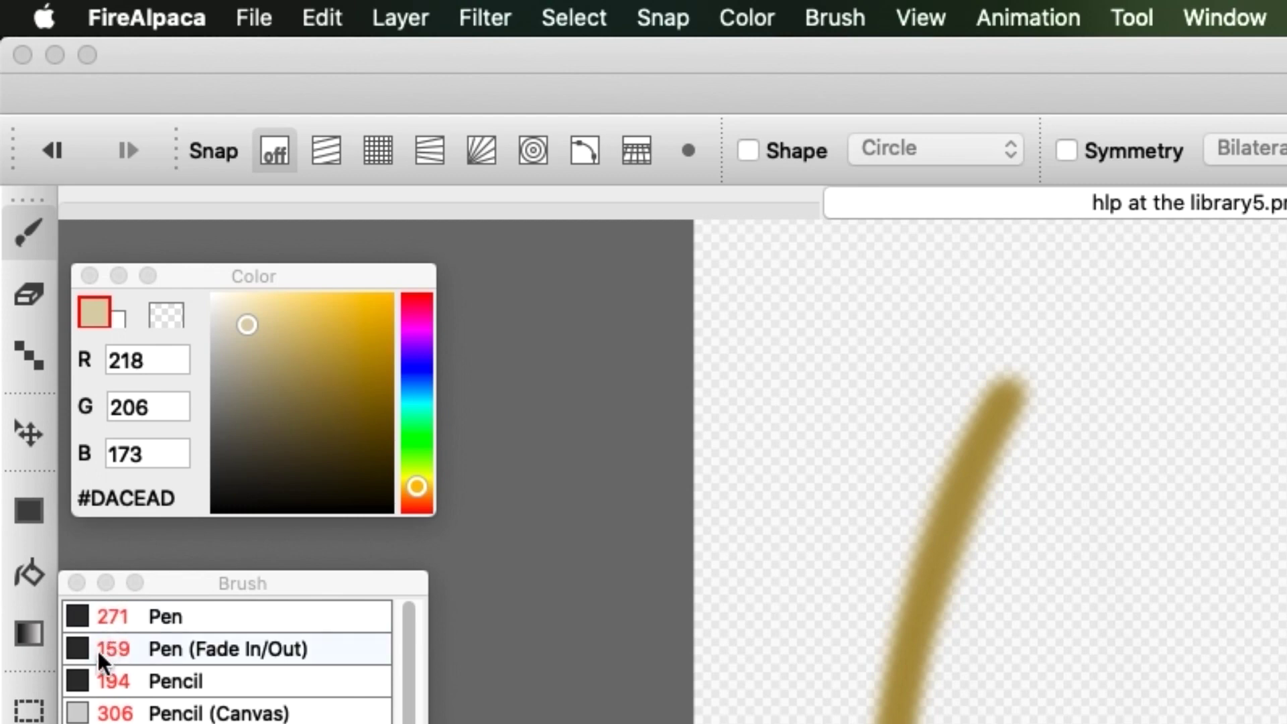
Step: Move the duplicated ochre stroke beside the original and Transform it, enlarging it and rotating it 144.8 degrees so their upper ends meet
click(35, 427)
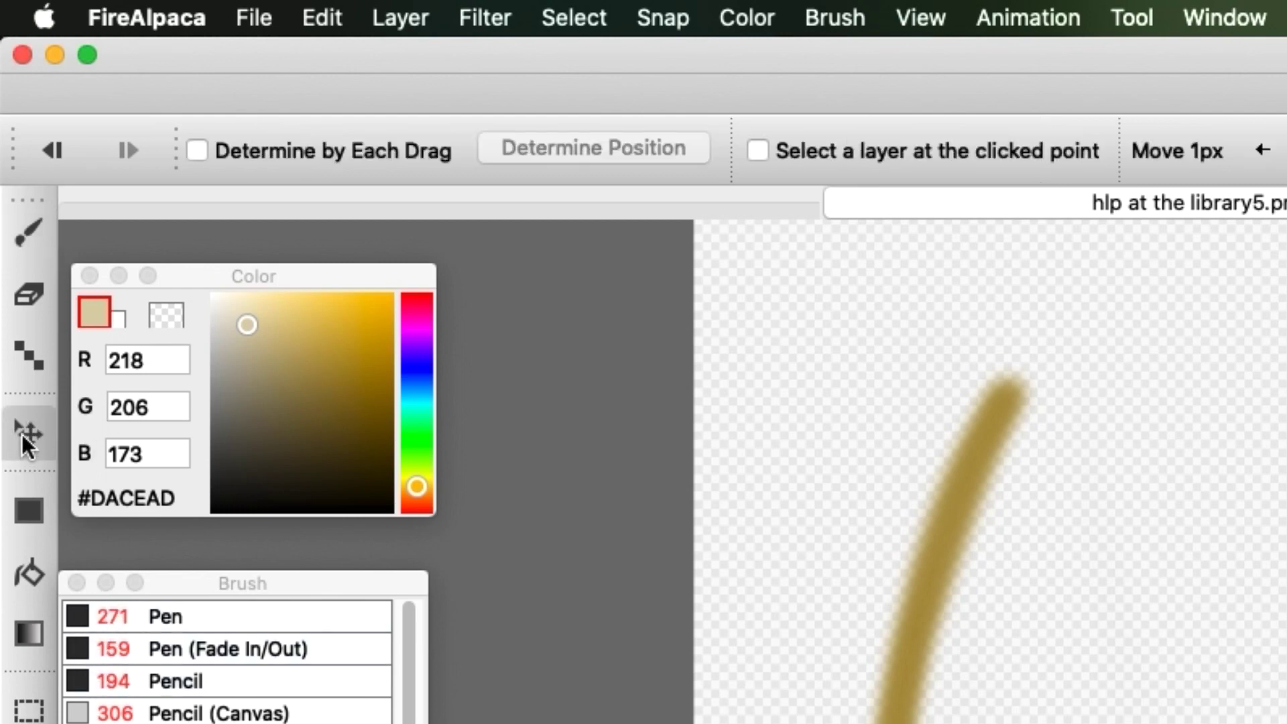
drag(894, 687, 1067, 696)
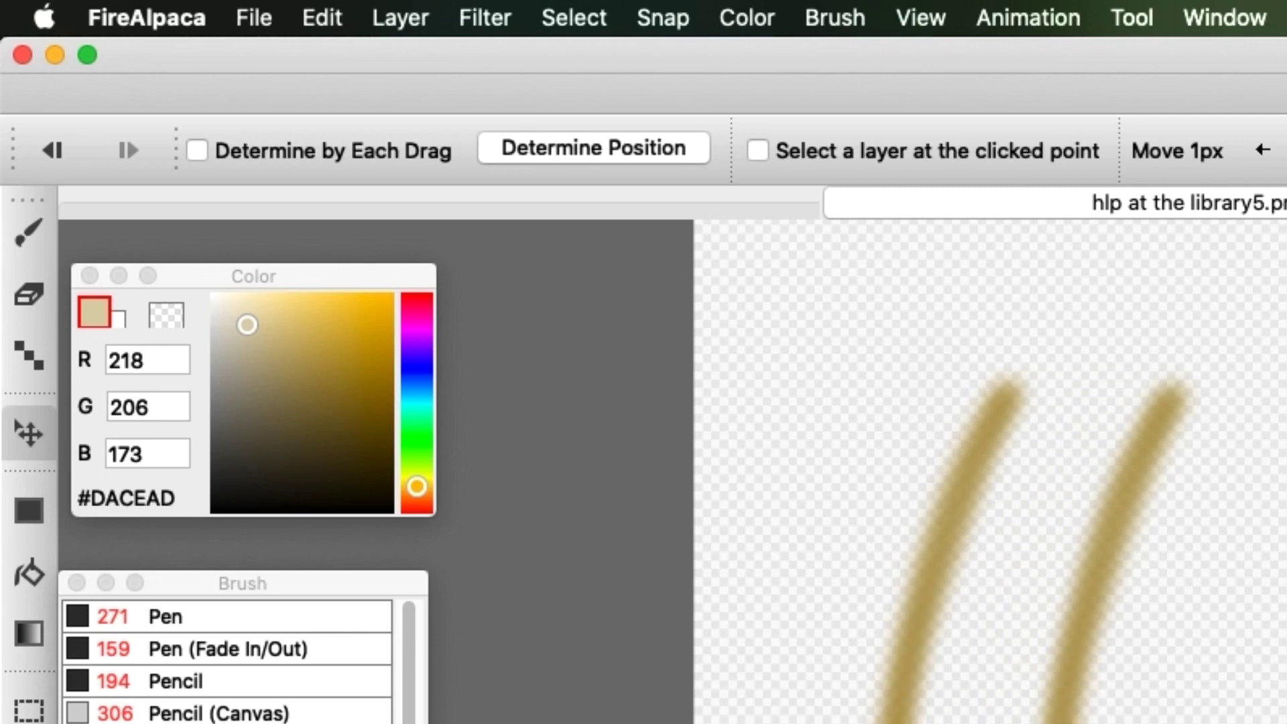
click(598, 19)
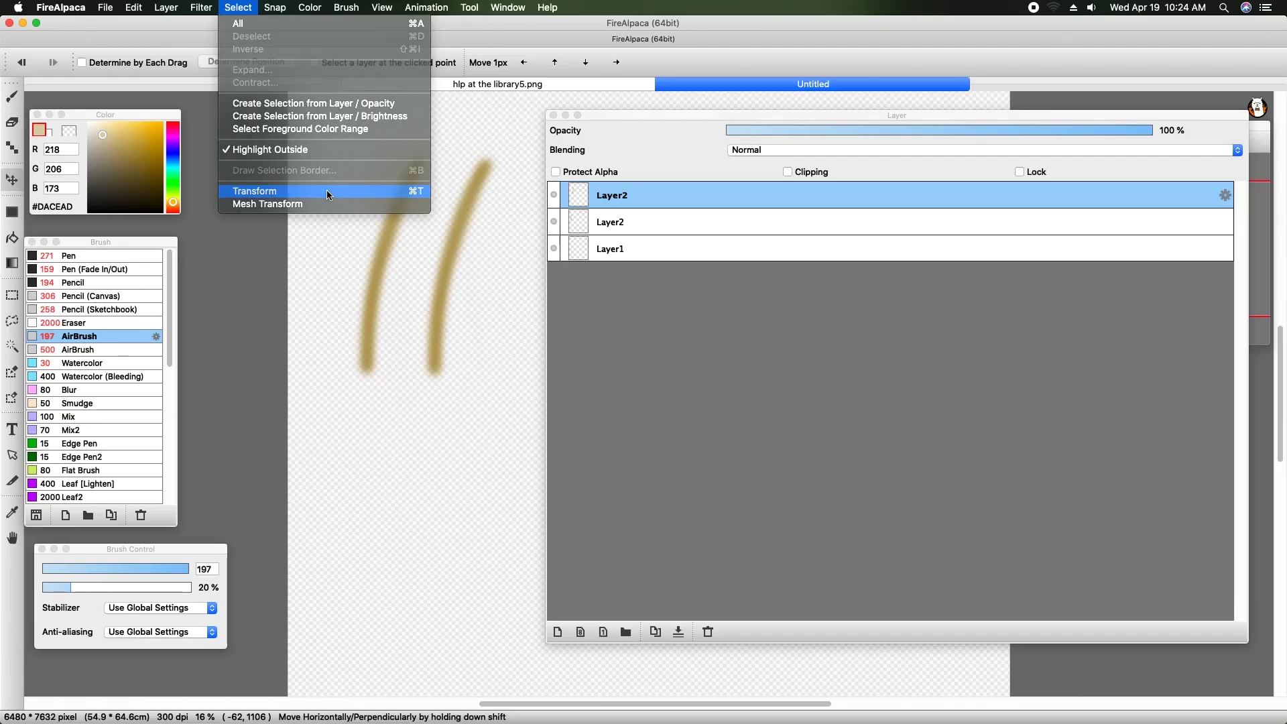
click(327, 192)
mouse_move(504, 110)
mouse_down()
mouse_move(536, 191)
mouse_move(494, 356)
mouse_move(539, 287)
mouse_move(496, 349)
mouse_move(484, 252)
mouse_move(489, 436)
mouse_up()
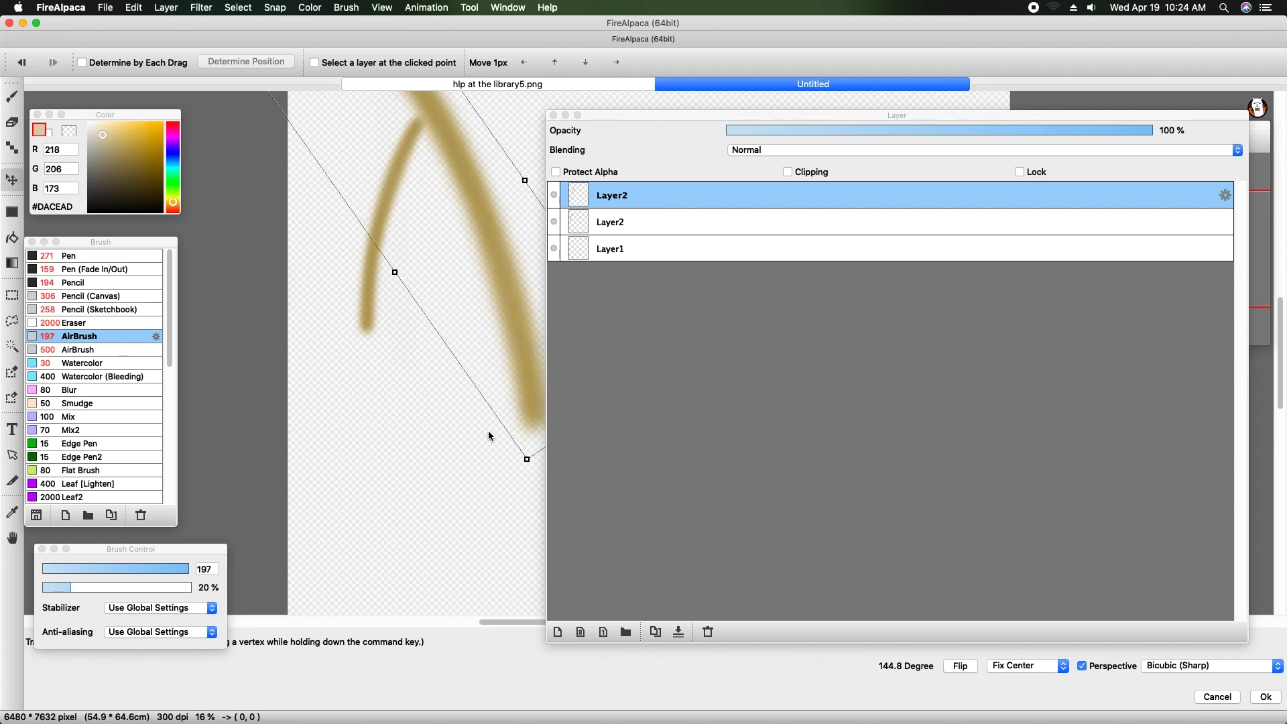
mouse_move(482, 312)
mouse_down()
mouse_move(476, 356)
mouse_move(542, 447)
mouse_up()
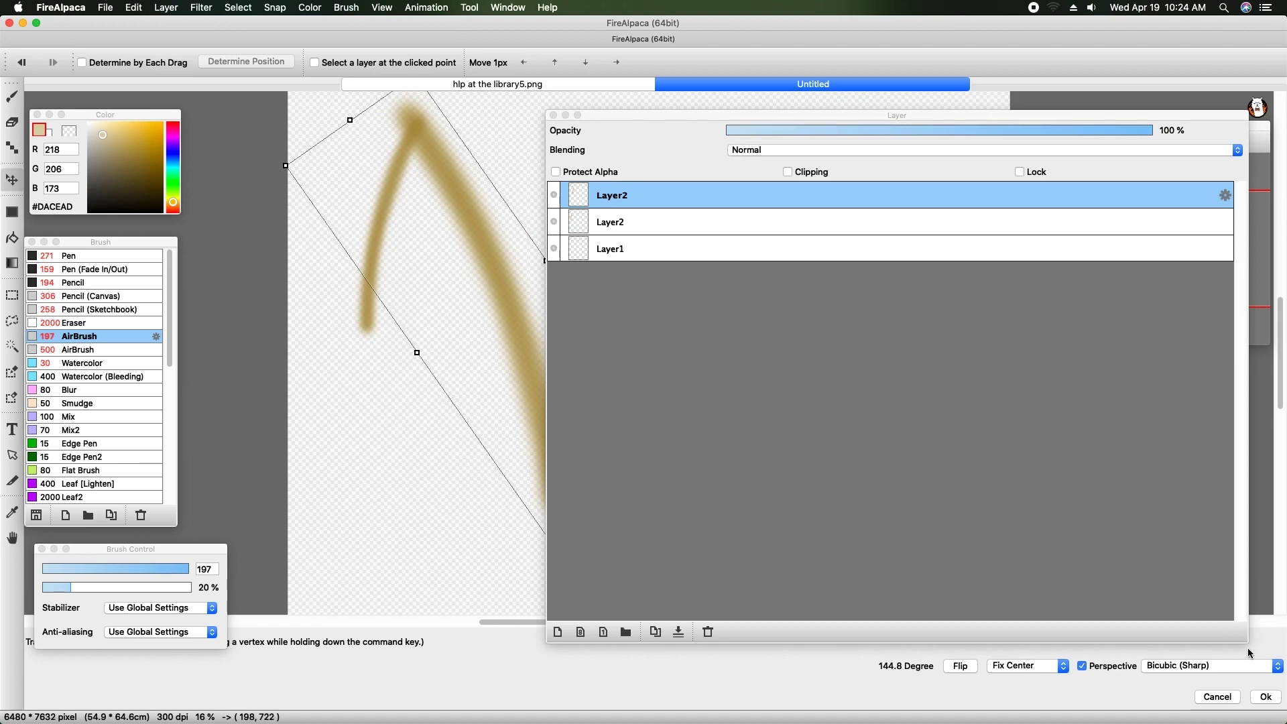
click(1262, 698)
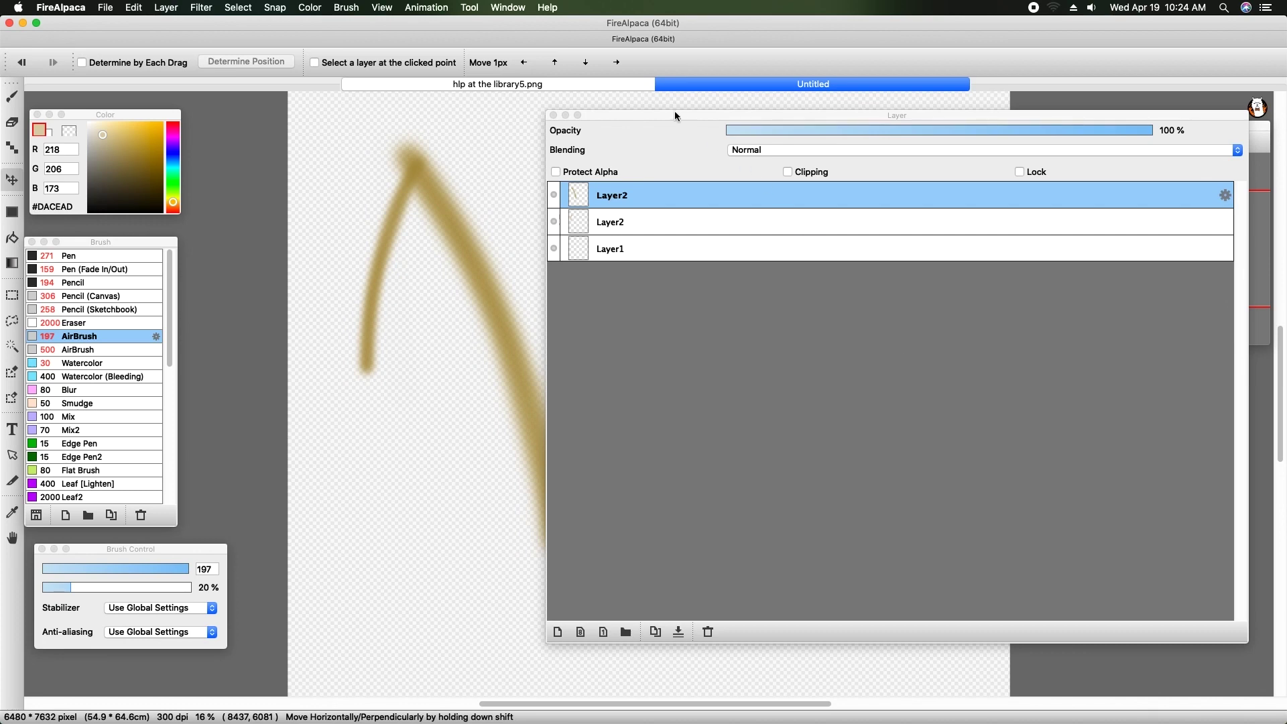
Step: Merge the transformed stroke's layer into the layer below and move the combined strokes together on the canvas
drag(674, 116, 614, 120)
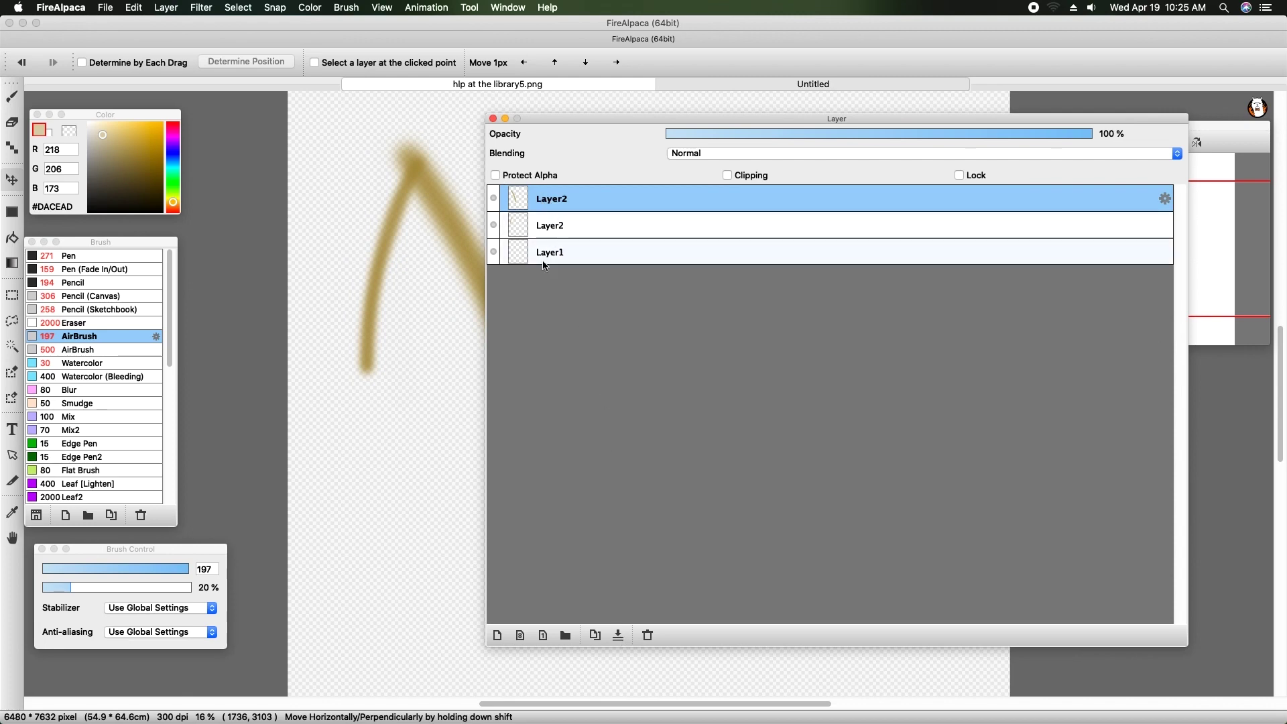
click(618, 637)
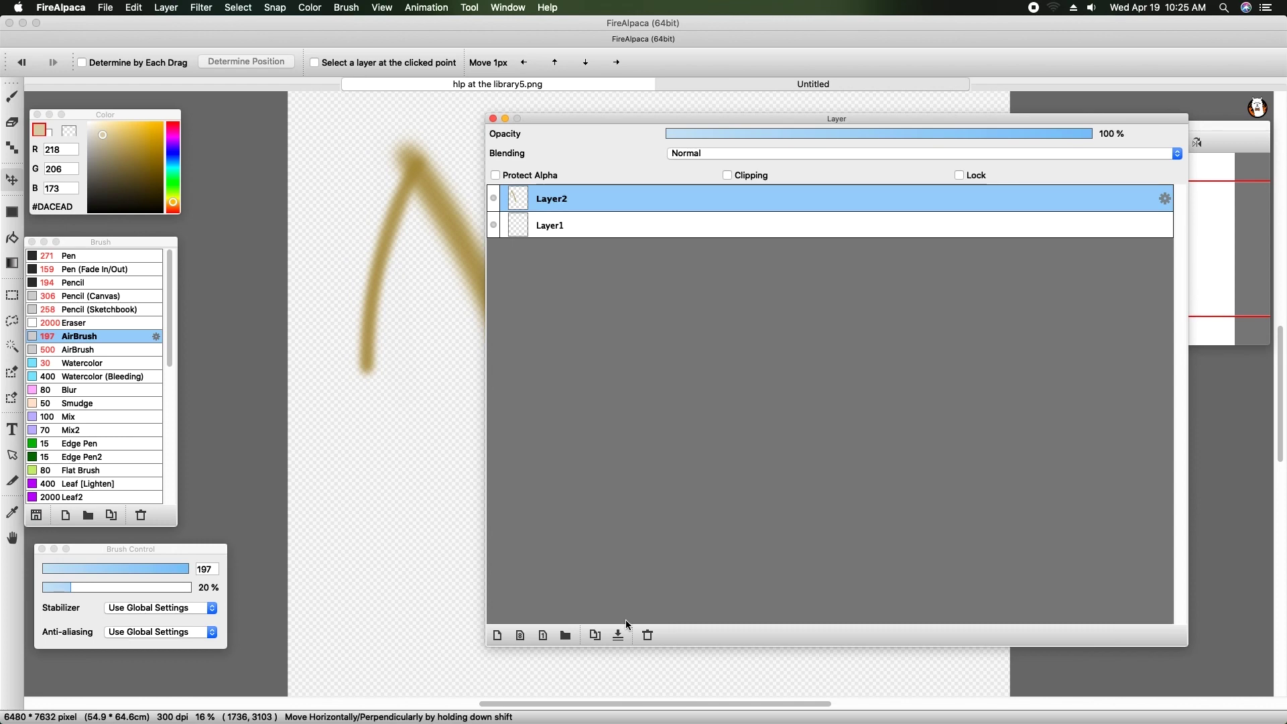
mouse_move(411, 217)
mouse_down()
mouse_move(387, 458)
mouse_move(416, 201)
mouse_move(454, 204)
mouse_up()
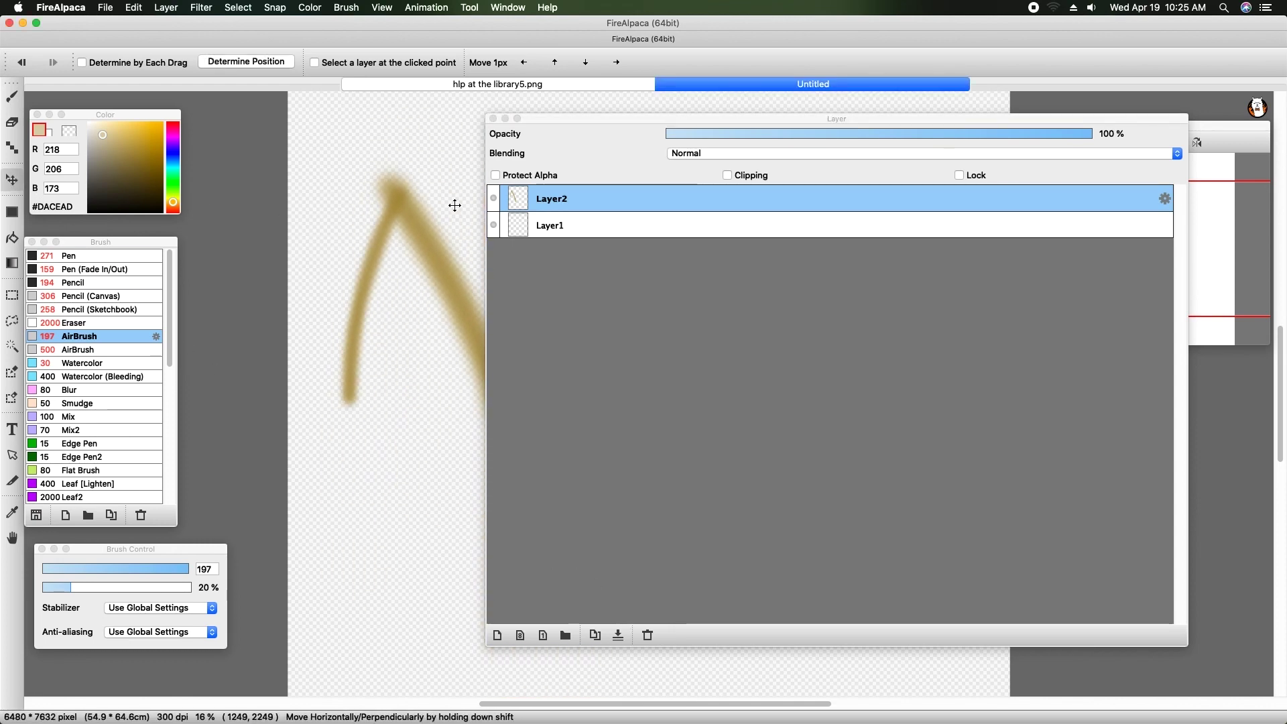
drag(567, 119, 757, 112)
mouse_move(475, 253)
mouse_down()
mouse_move(445, 359)
mouse_move(529, 397)
mouse_move(577, 324)
mouse_move(514, 336)
mouse_move(477, 302)
mouse_up()
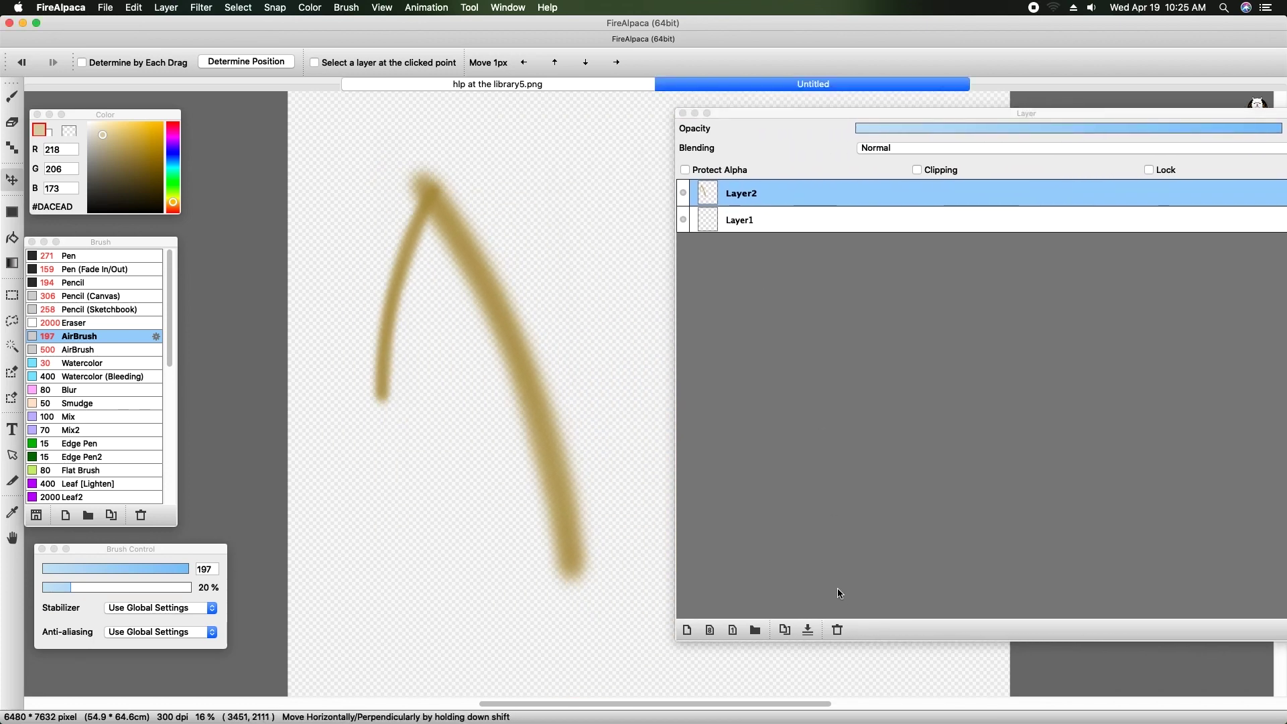
Step: Delete the merged stroke layer, and shrink the Layer panel and place it directly beneath the Navigator
click(837, 630)
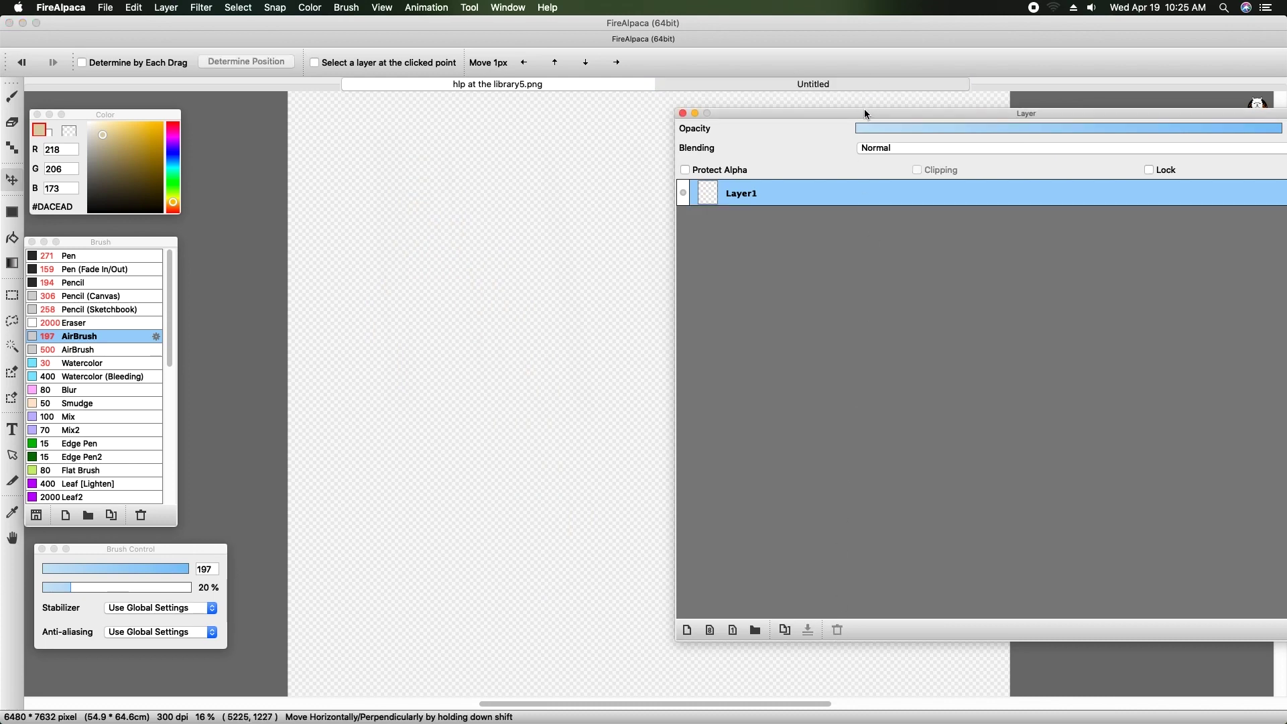
drag(863, 108, 550, 173)
drag(1072, 390, 580, 483)
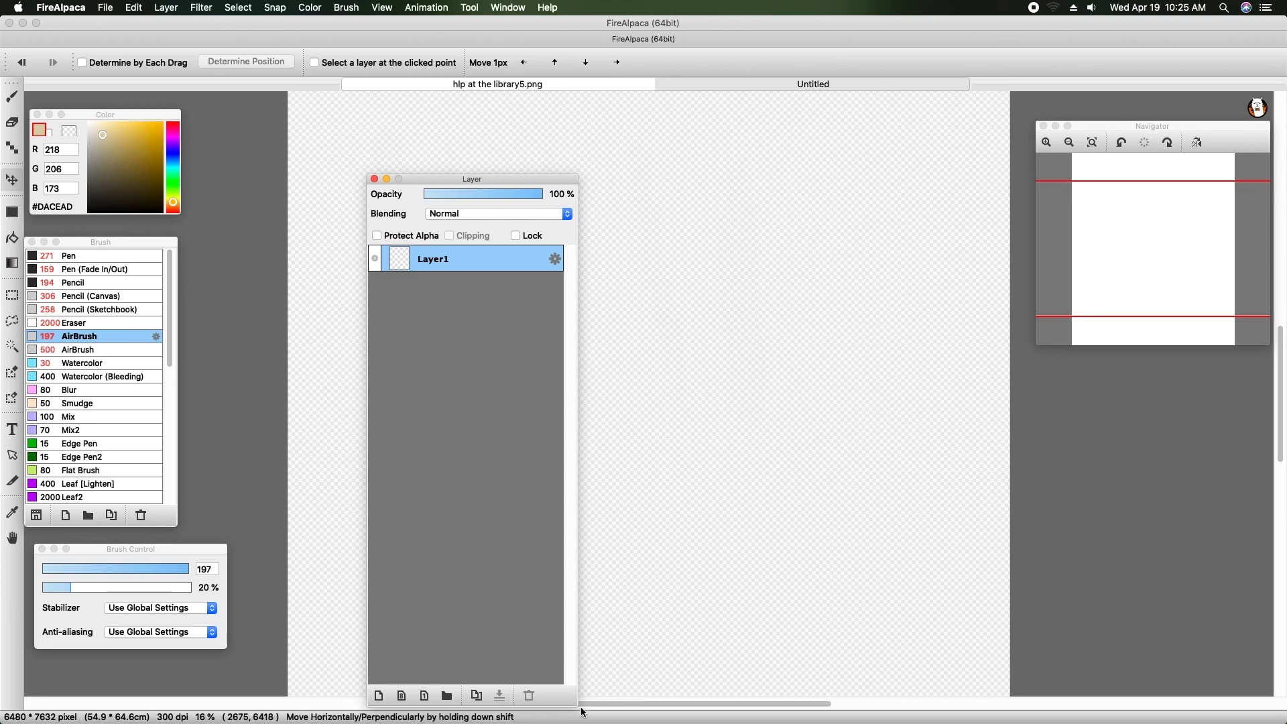
drag(582, 712, 593, 415)
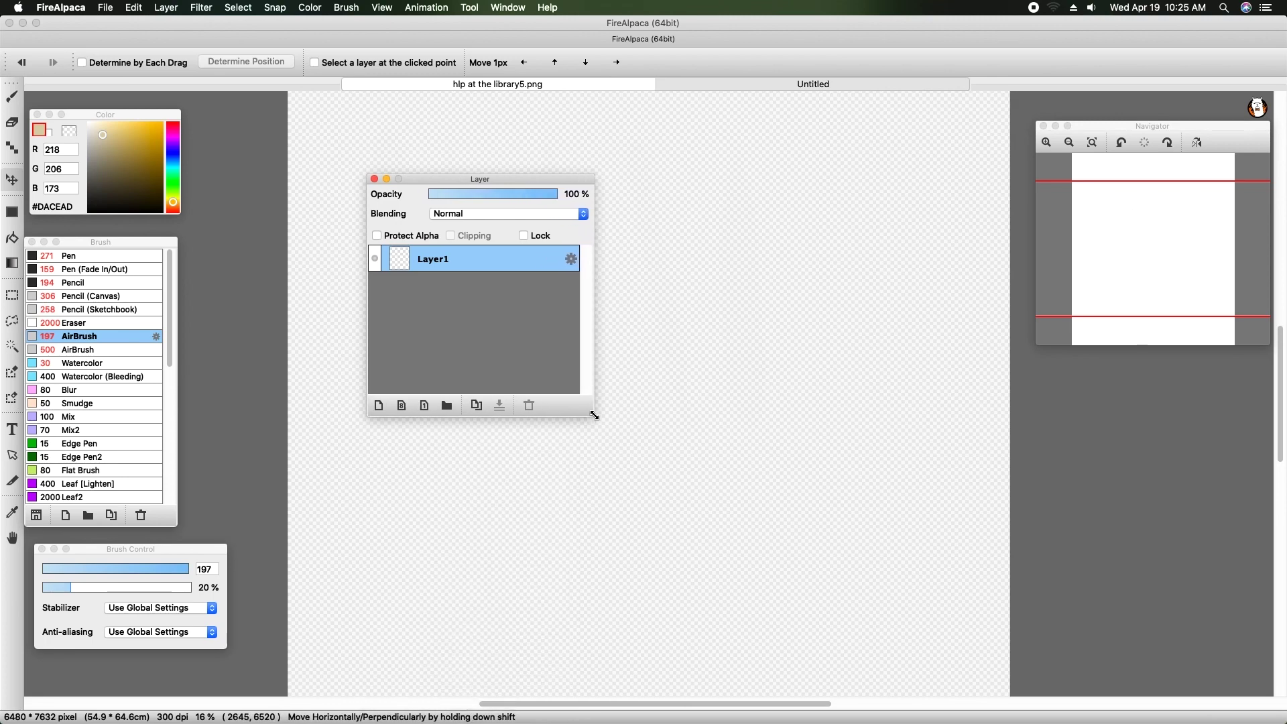
drag(447, 177, 1116, 352)
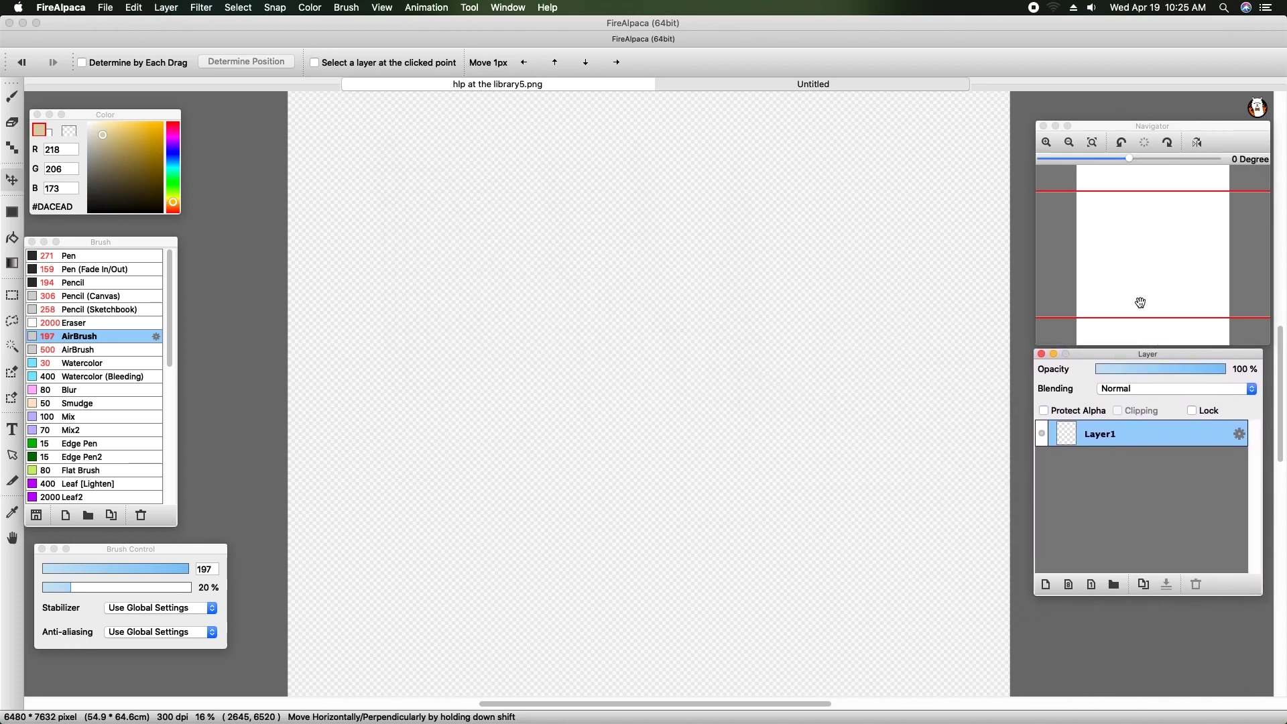
Step: Add a new layer above Layer1 and ready the Pen (Fade In/Out) brush in black #000000 for painting
click(1047, 582)
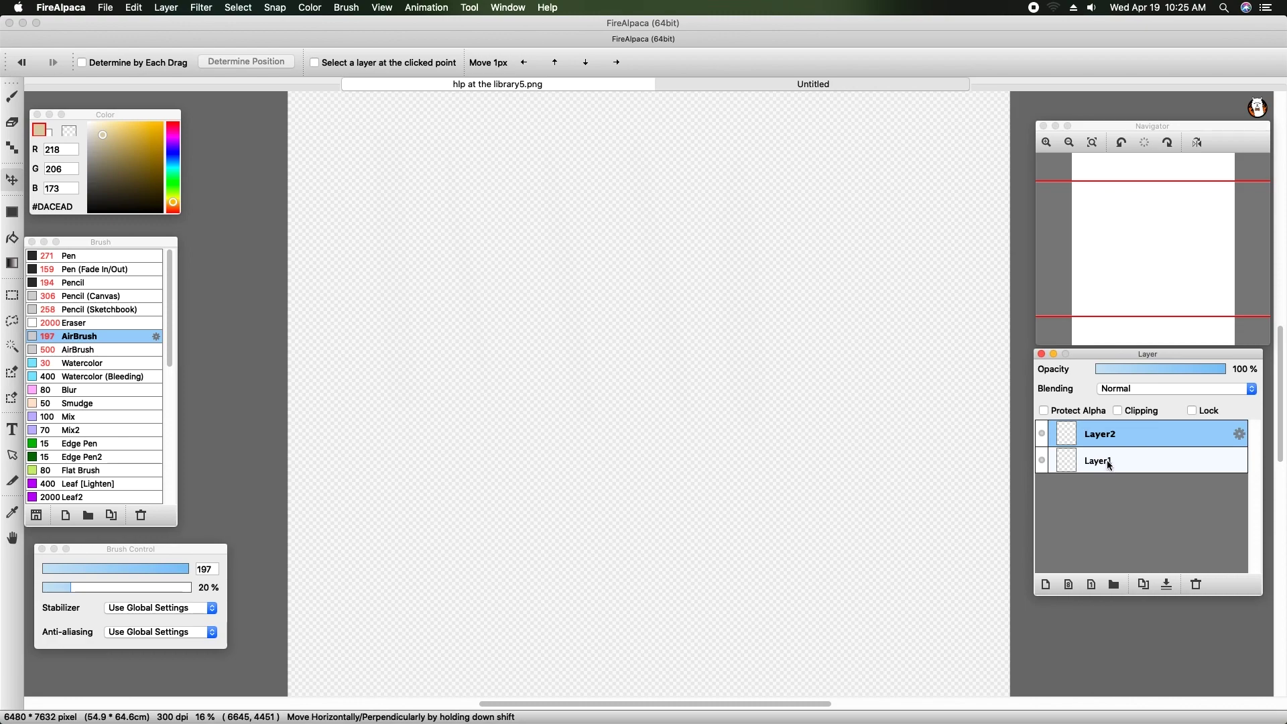
click(90, 211)
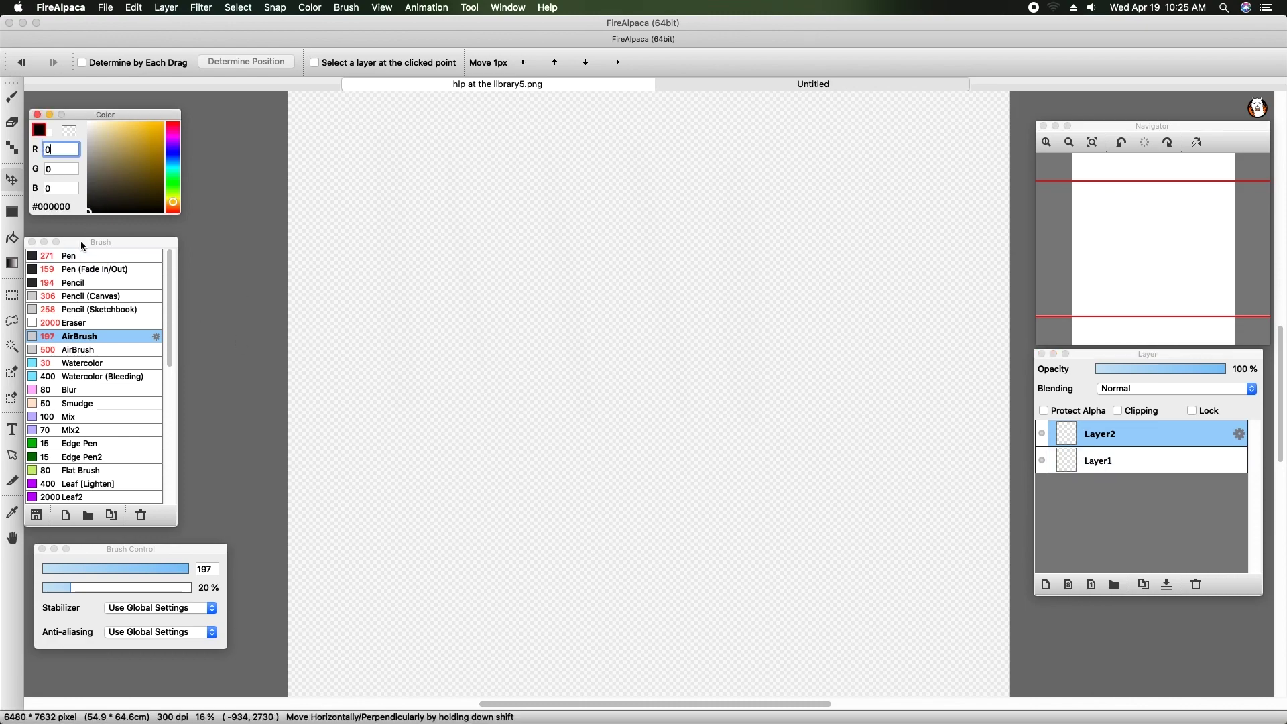
click(85, 261)
click(94, 271)
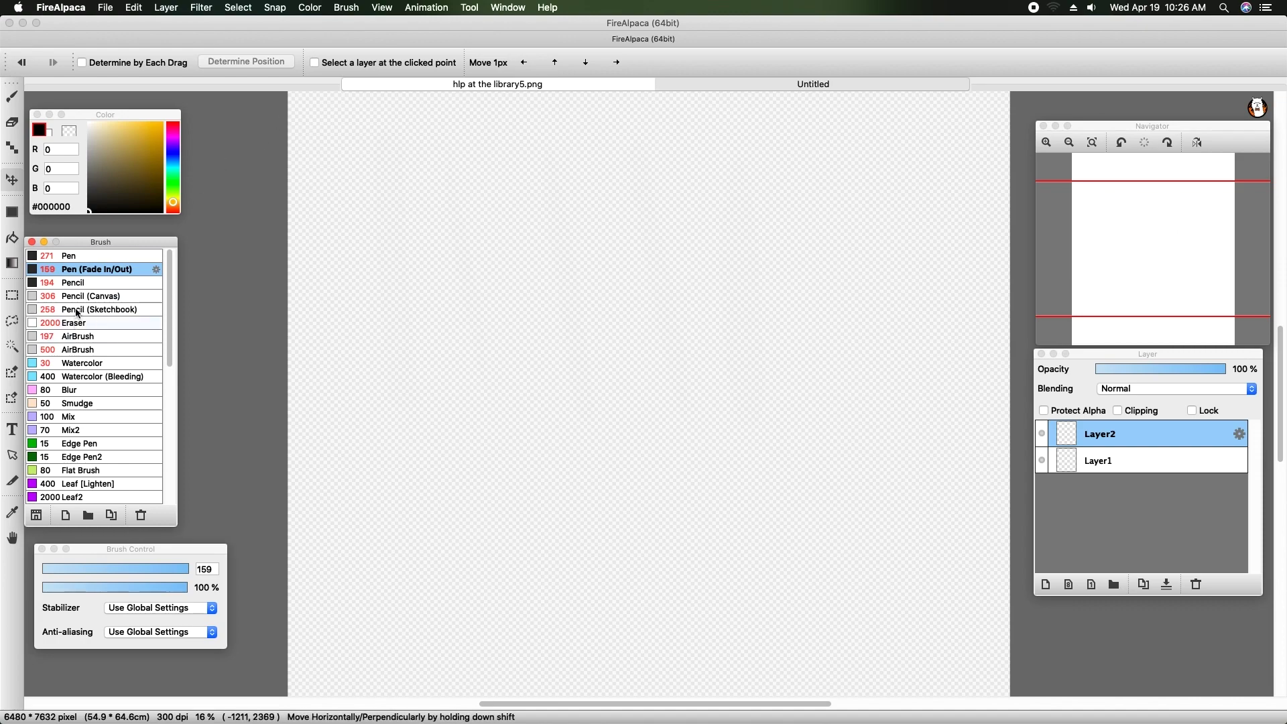
click(12, 96)
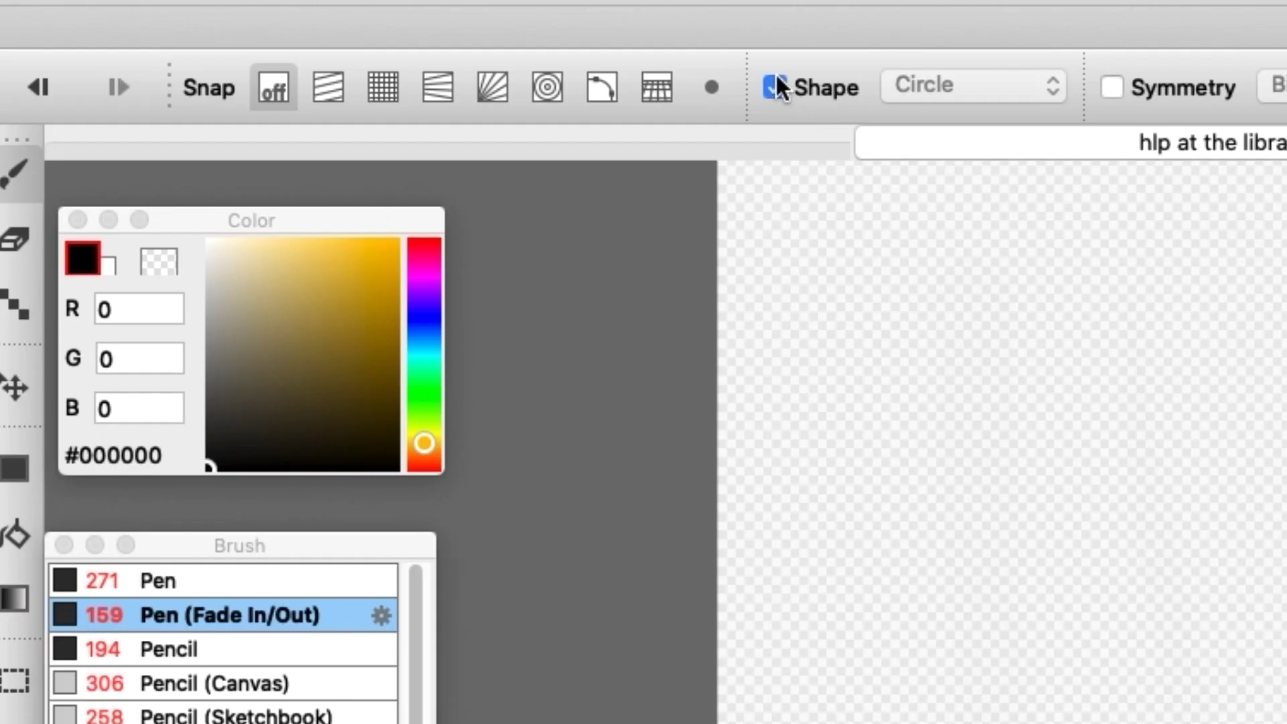
Step: Enable Shape drawing with the Circle option and draw a thick black circle on the upper left part of the canvas
click(776, 86)
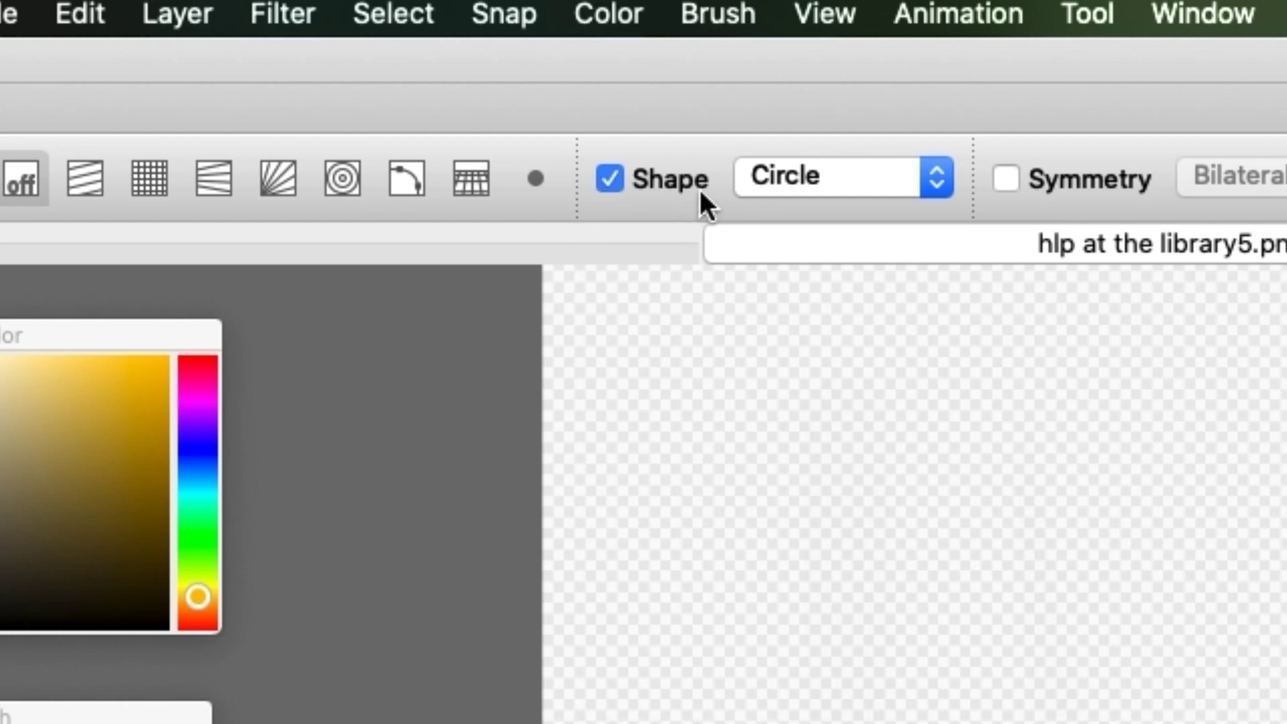
click(940, 169)
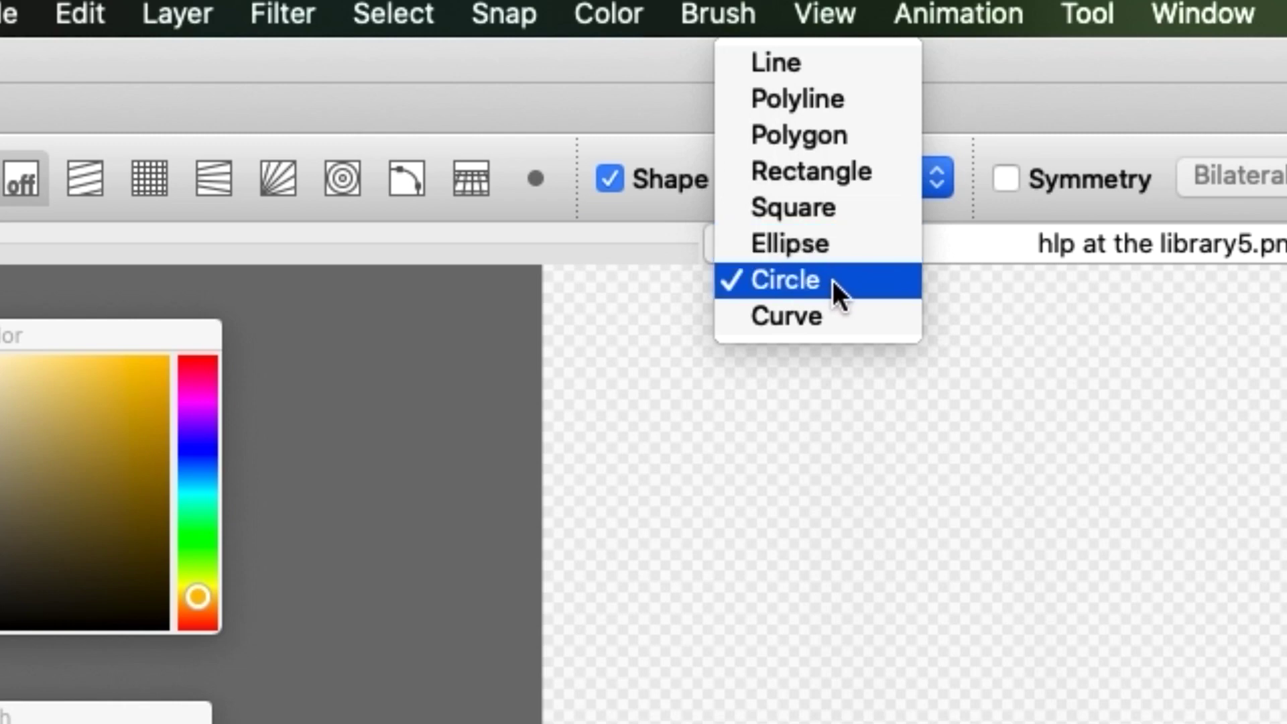
click(948, 525)
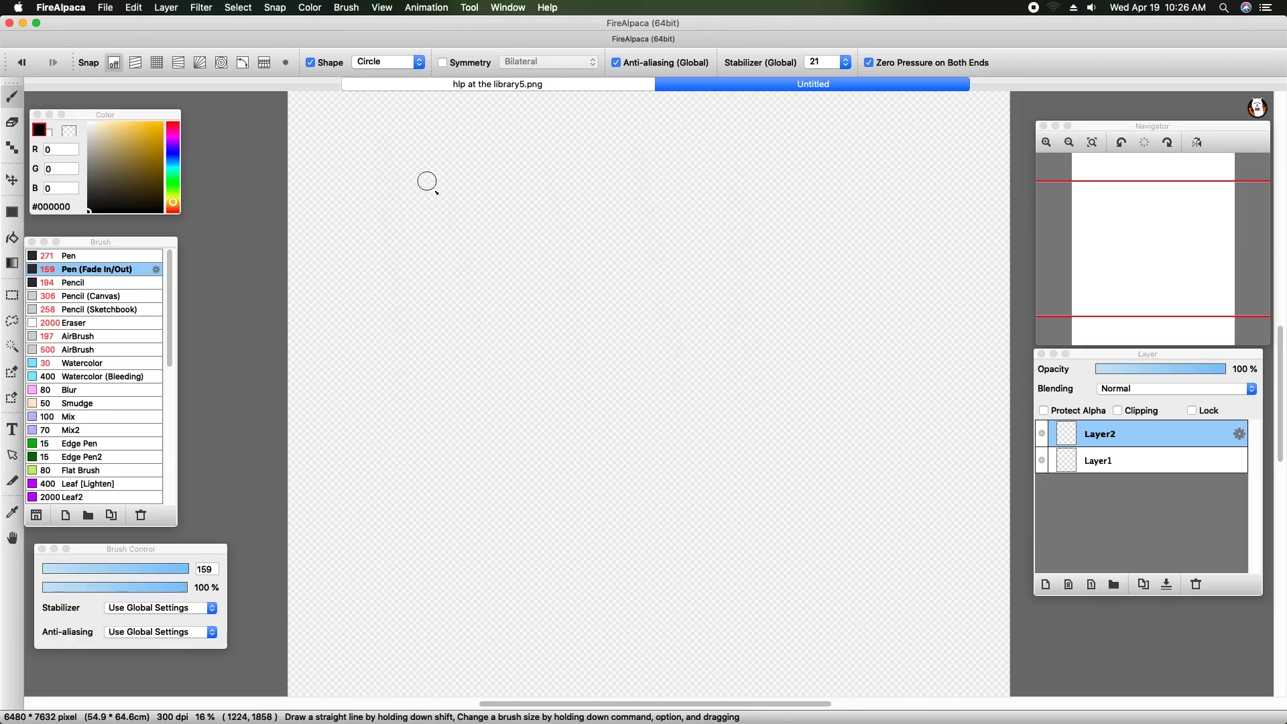
drag(955, 534, 1286, 723)
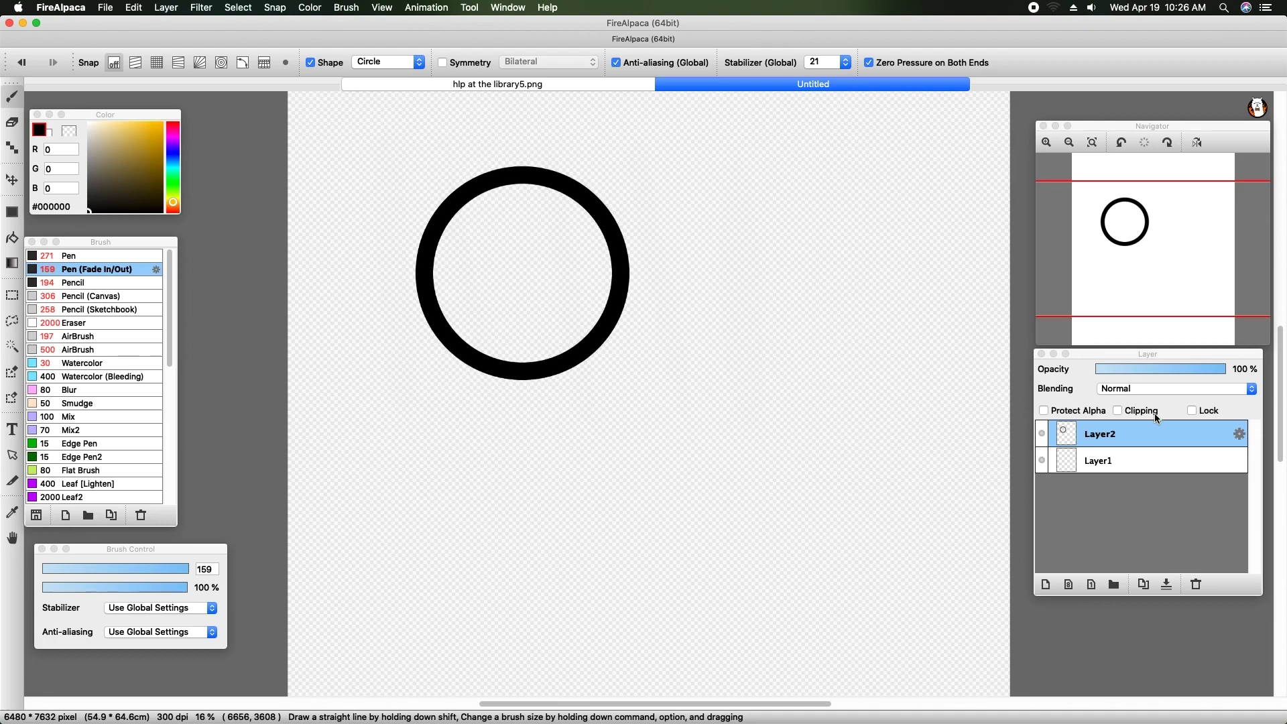
Step: Test the circle layer's opacity by lowering it to 9% and restoring it to 100%
click(1214, 369)
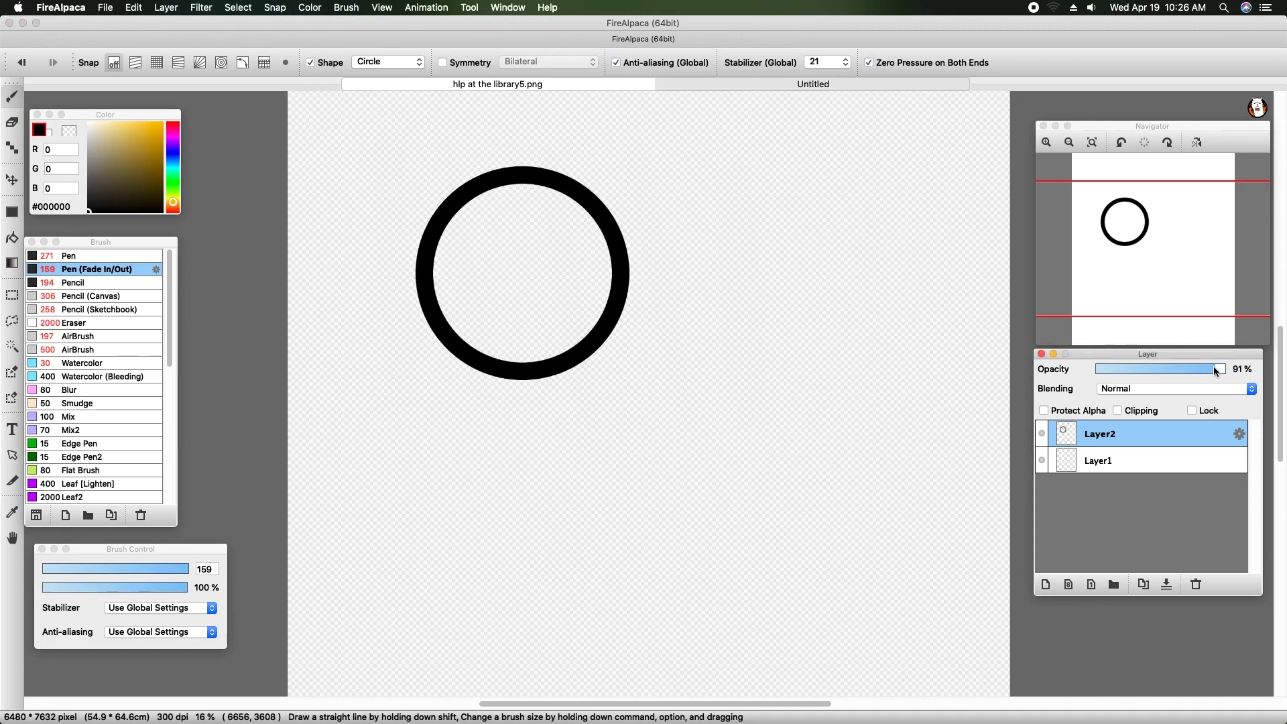
drag(1212, 369, 1190, 371)
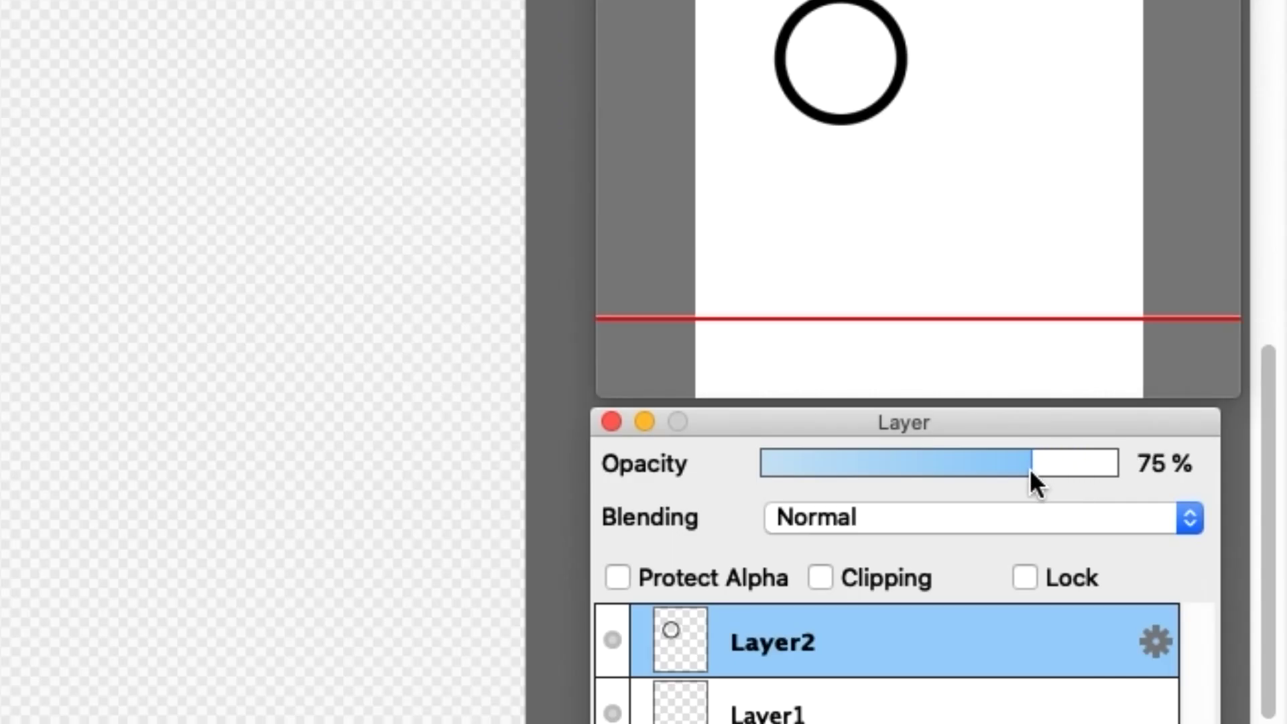
drag(1021, 467, 1060, 470)
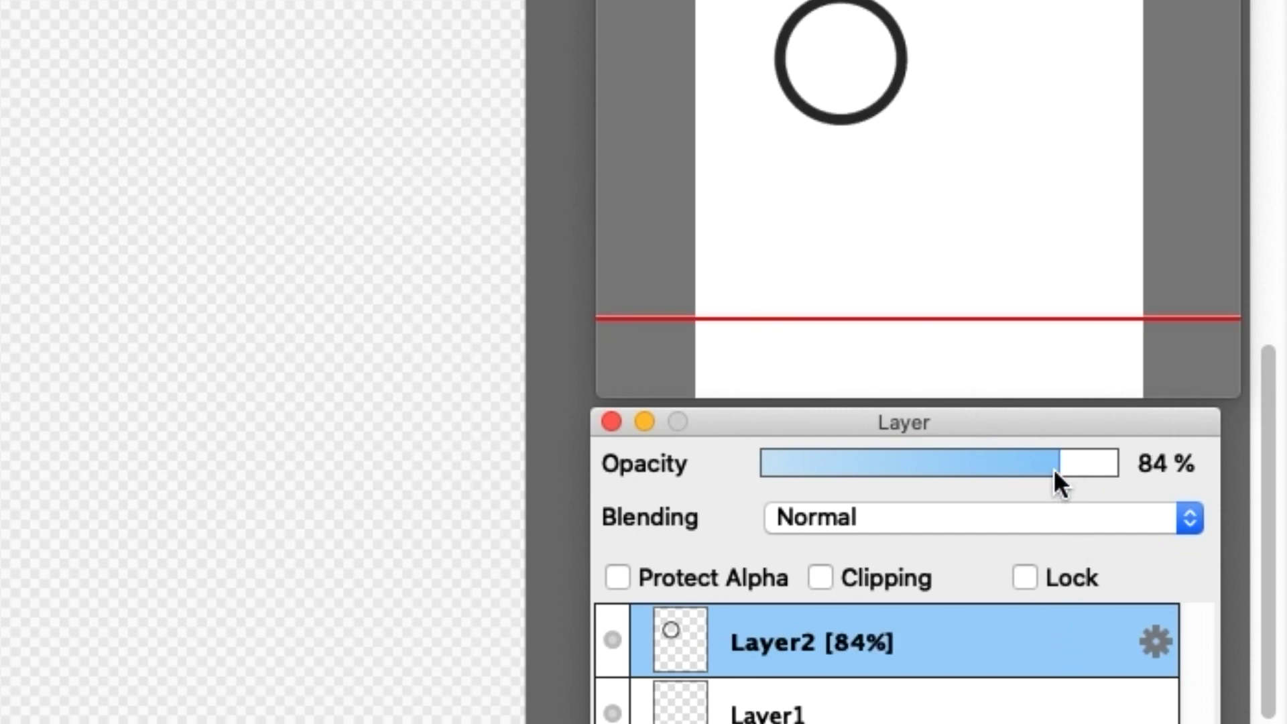
drag(1054, 470, 791, 486)
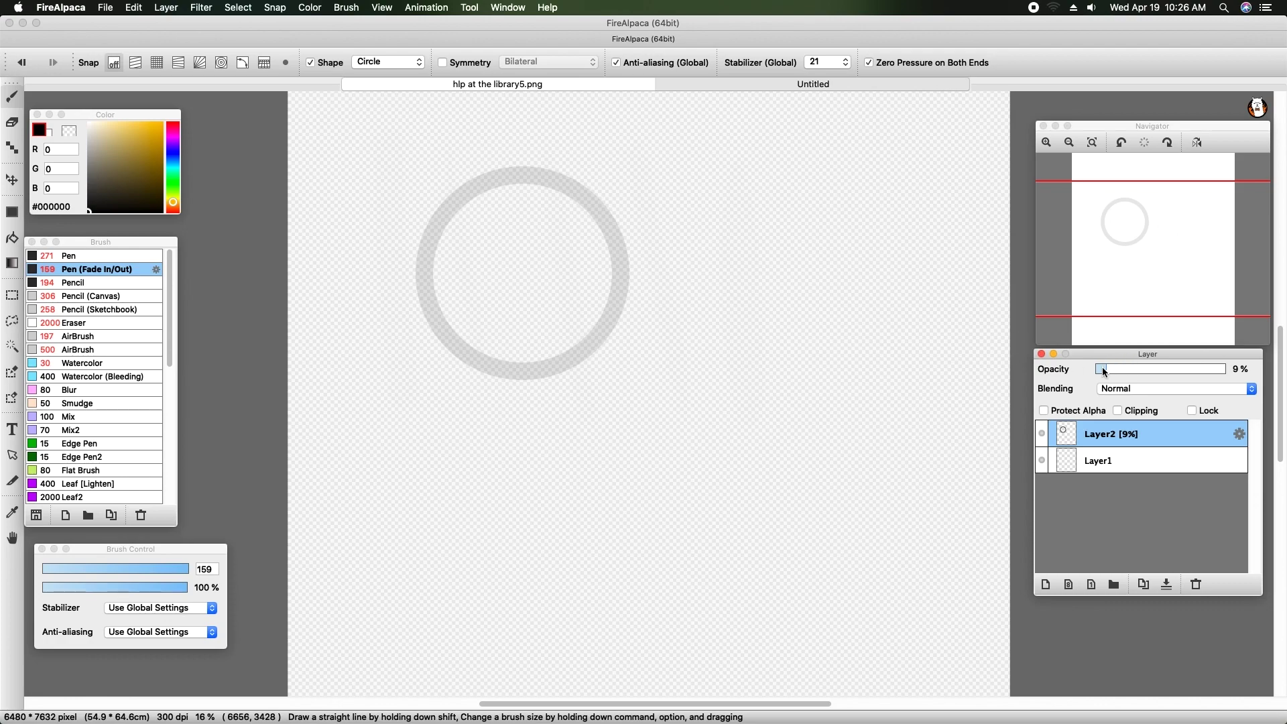
drag(1103, 369, 1244, 387)
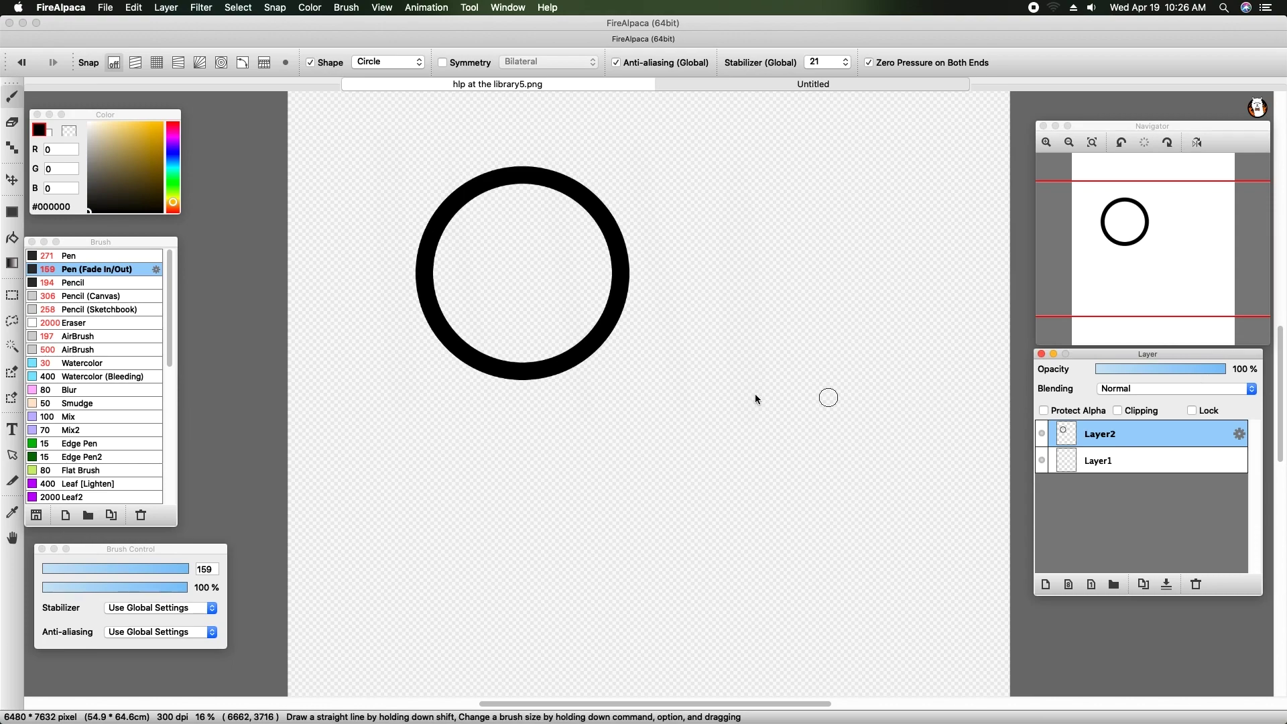
Step: Undo the opacity changes and the thick circle, and reduce the Pen (Fade In/Out) brush size to 12.2
click(24, 66)
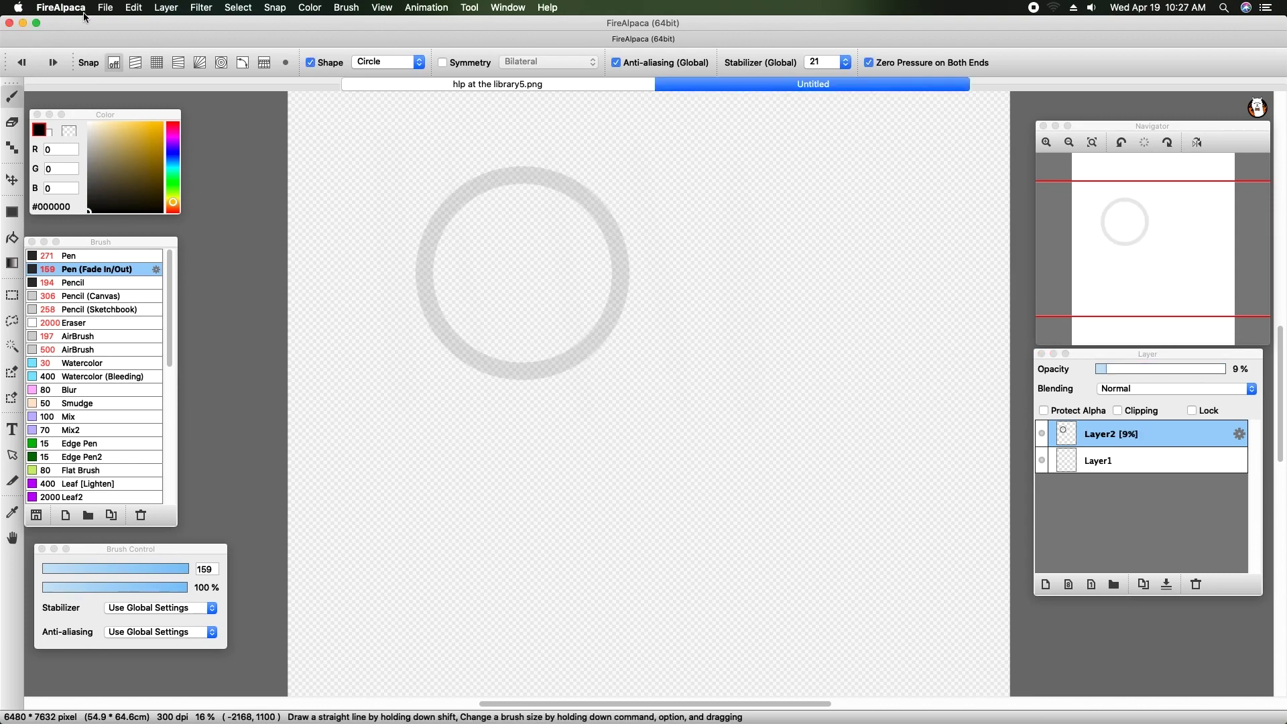
click(167, 576)
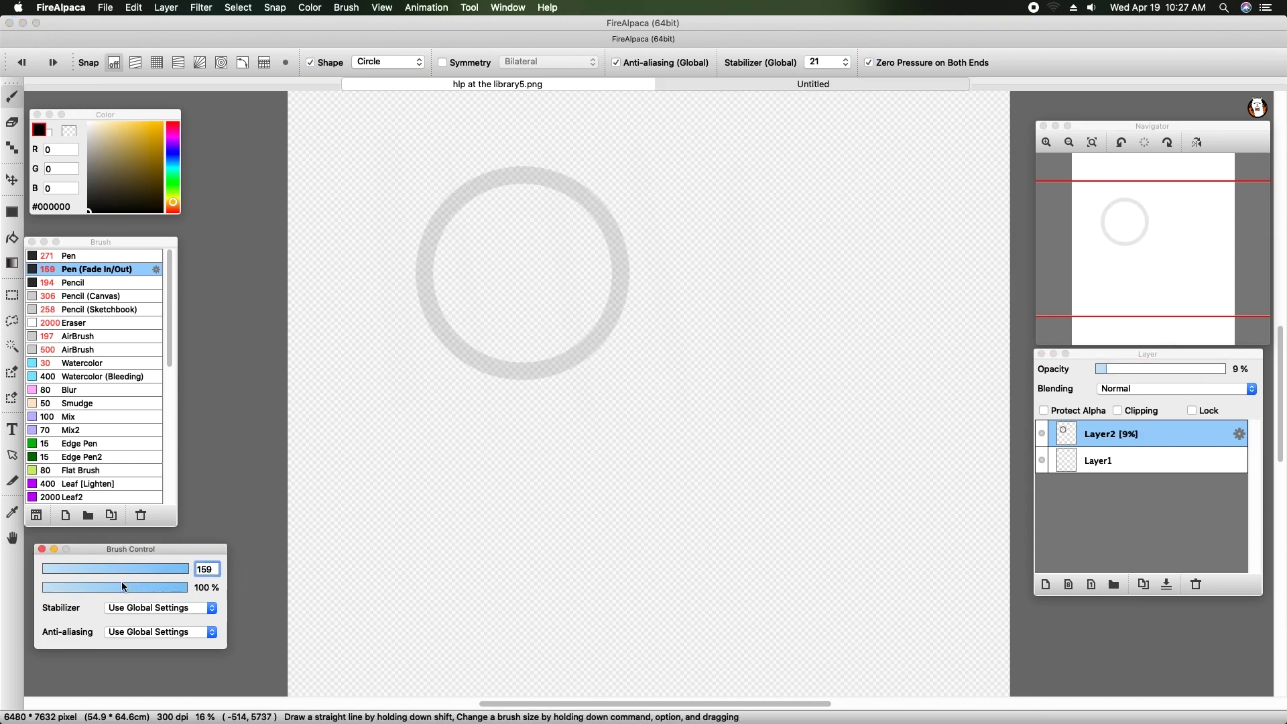
drag(84, 570, 77, 568)
click(23, 63)
click(23, 63)
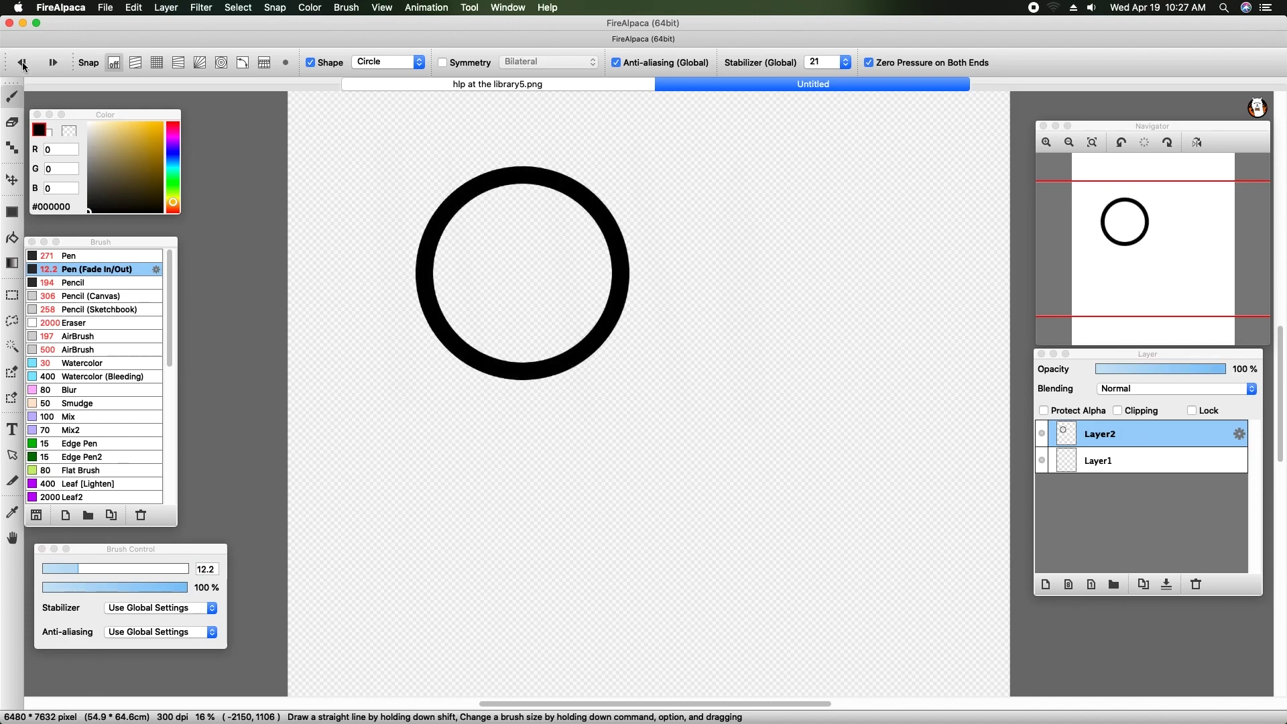
click(22, 63)
click(22, 63)
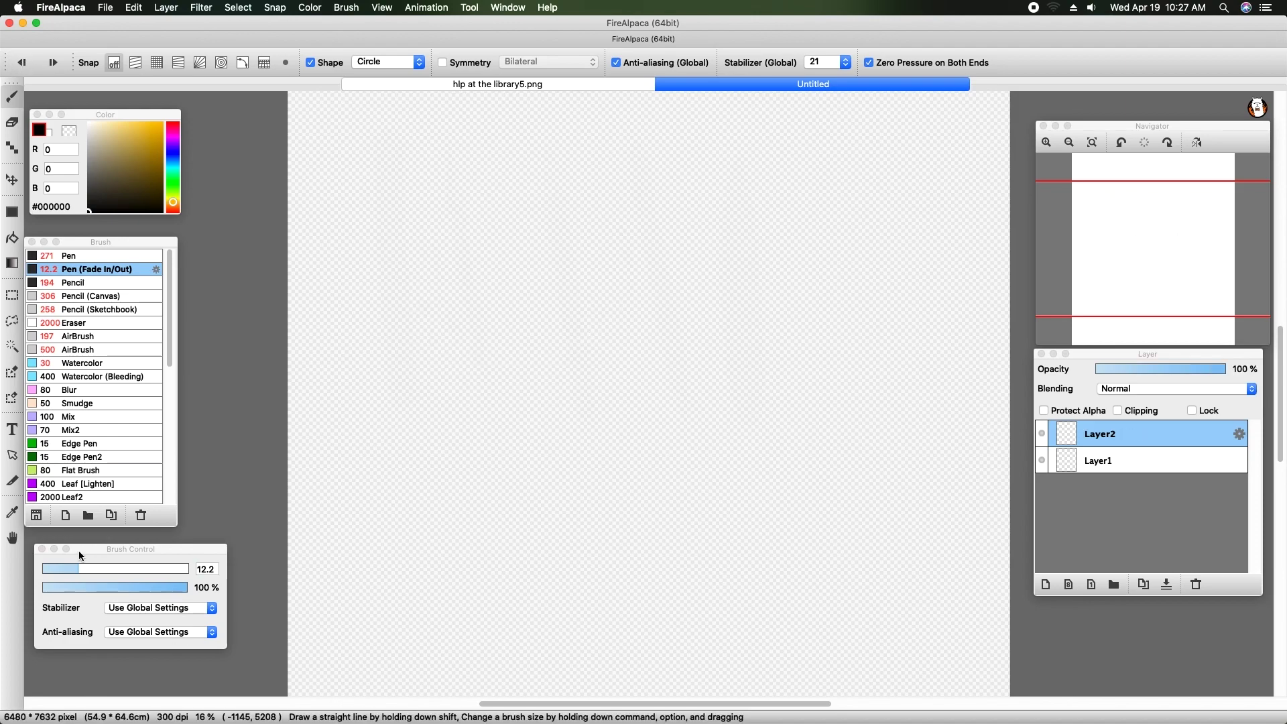
Step: Keep the pen at size 12.2, lower its opacity to 45%, and draw a thin circle in the middle of the canvas
click(79, 569)
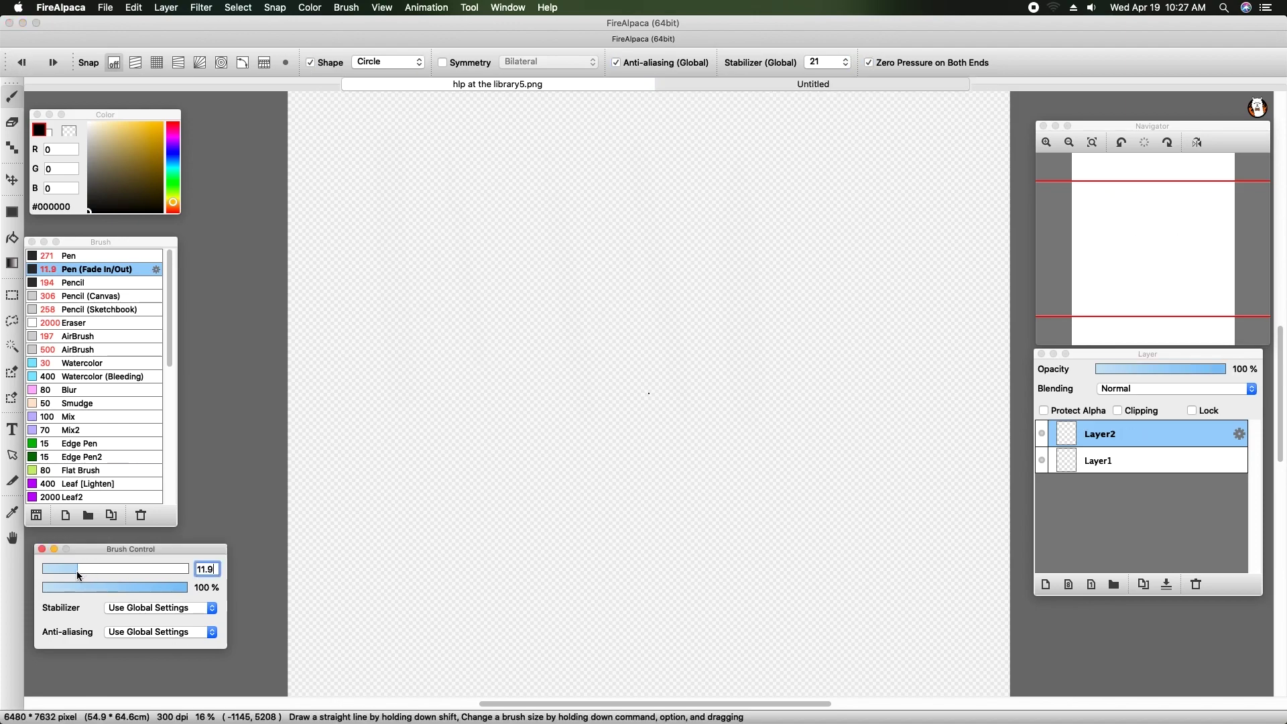
drag(76, 569, 78, 571)
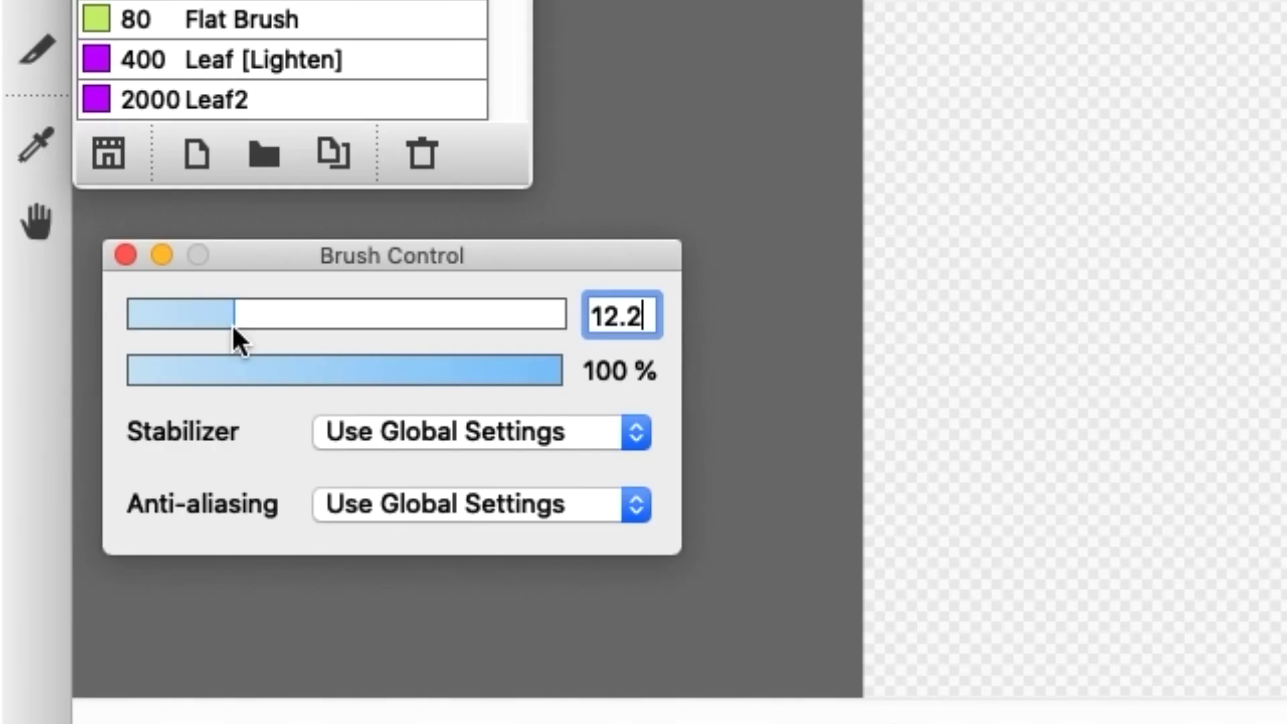
click(124, 585)
drag(373, 362, 325, 377)
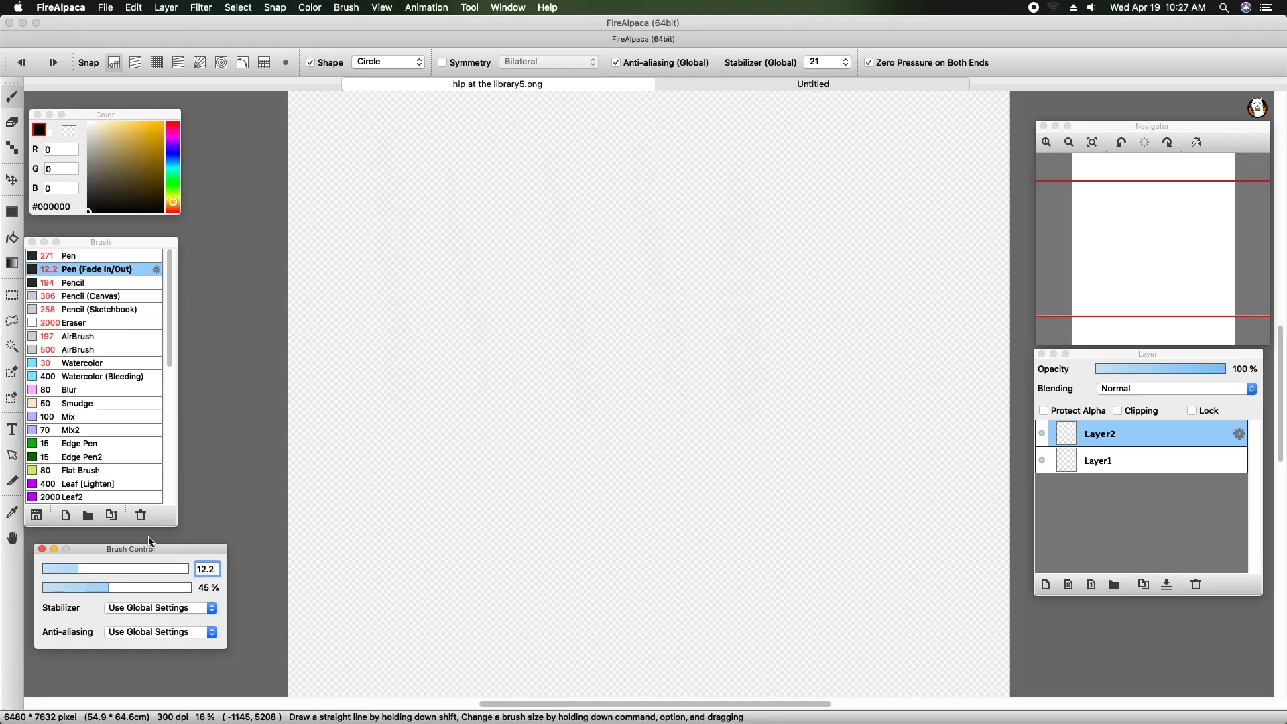
drag(503, 503, 681, 230)
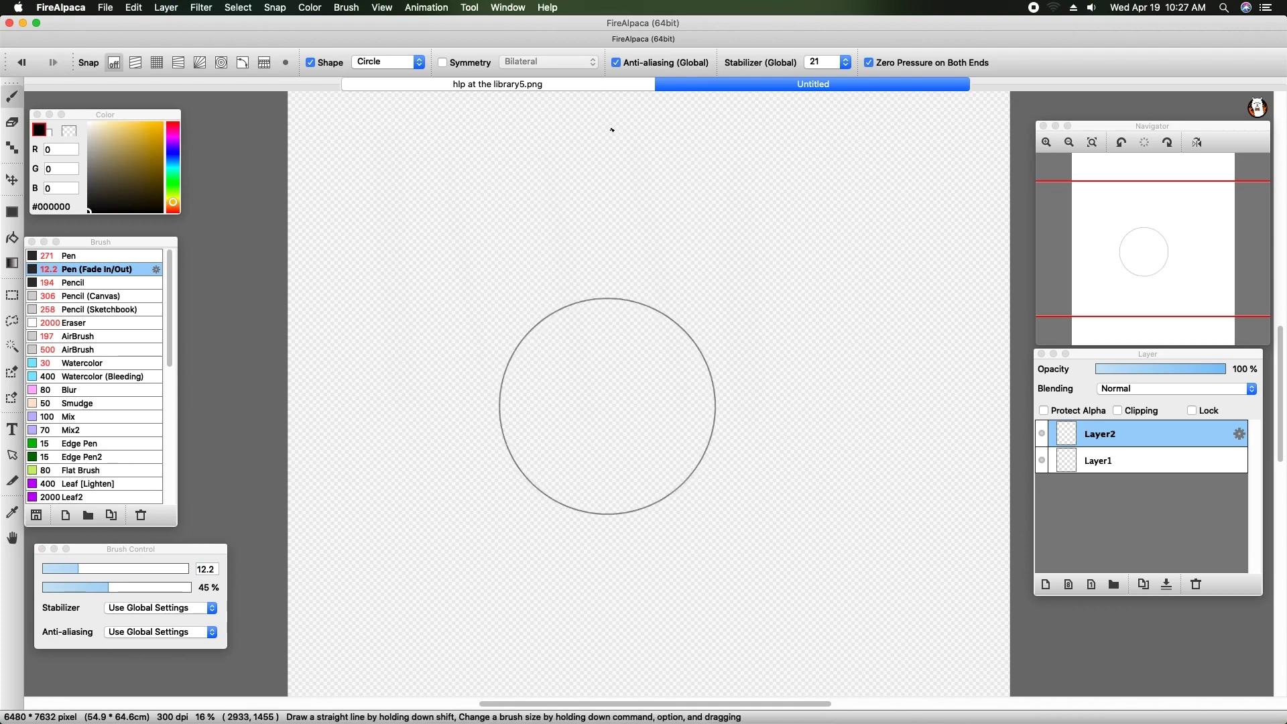
Step: Turn off Shape drawing and draw two roughly parallel ribbon curves, the first at 45% pen opacity and the second at 100%
click(310, 62)
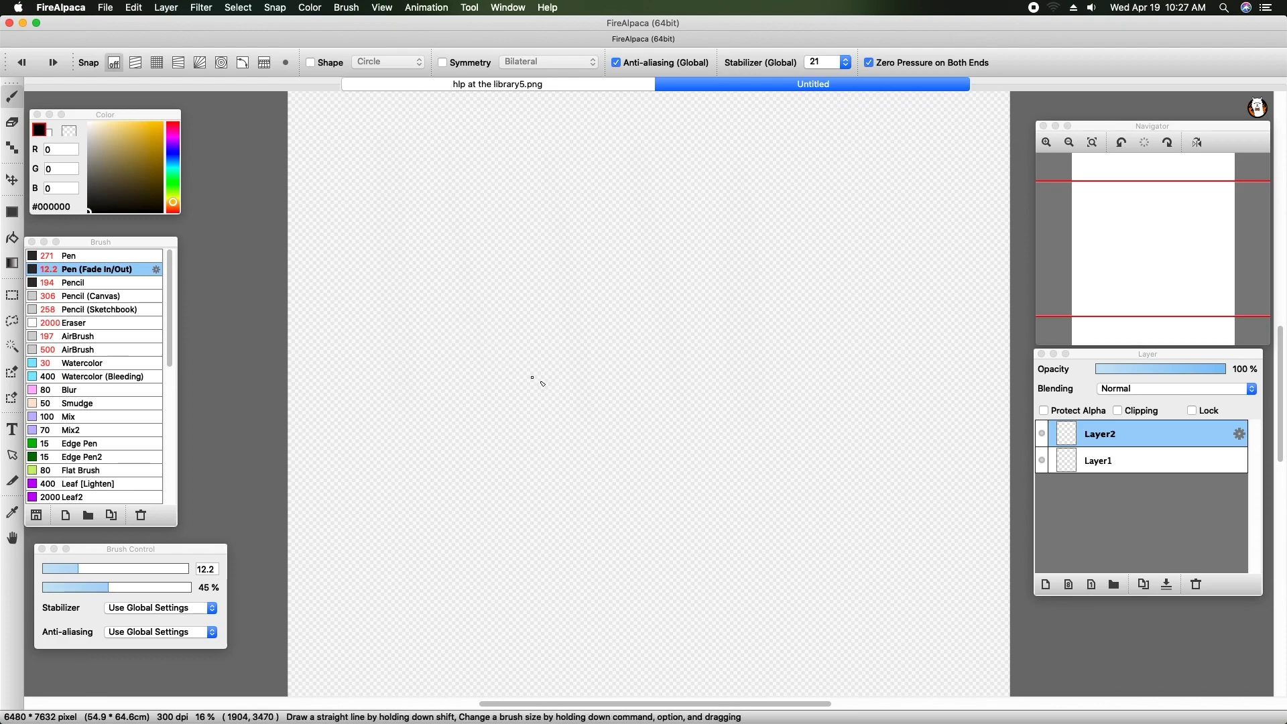
mouse_move(555, 489)
mouse_down()
mouse_move(558, 377)
mouse_move(698, 301)
mouse_move(744, 197)
mouse_move(690, 248)
mouse_up()
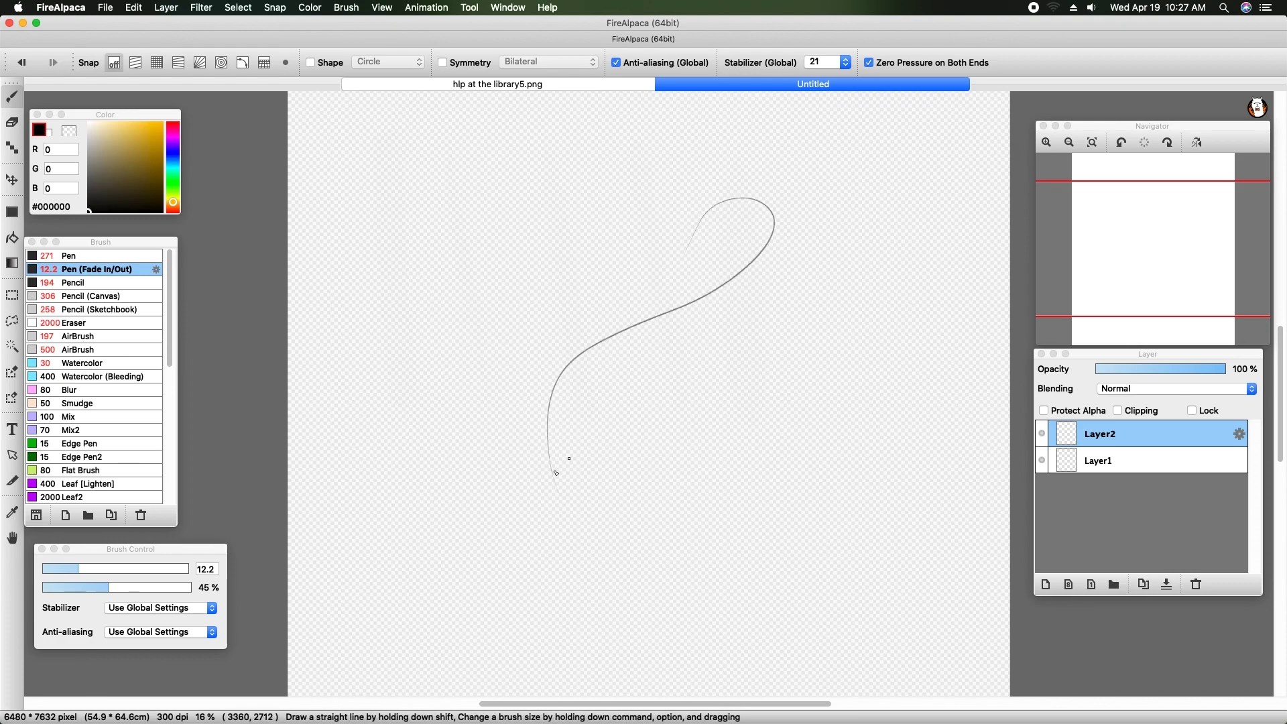
click(125, 587)
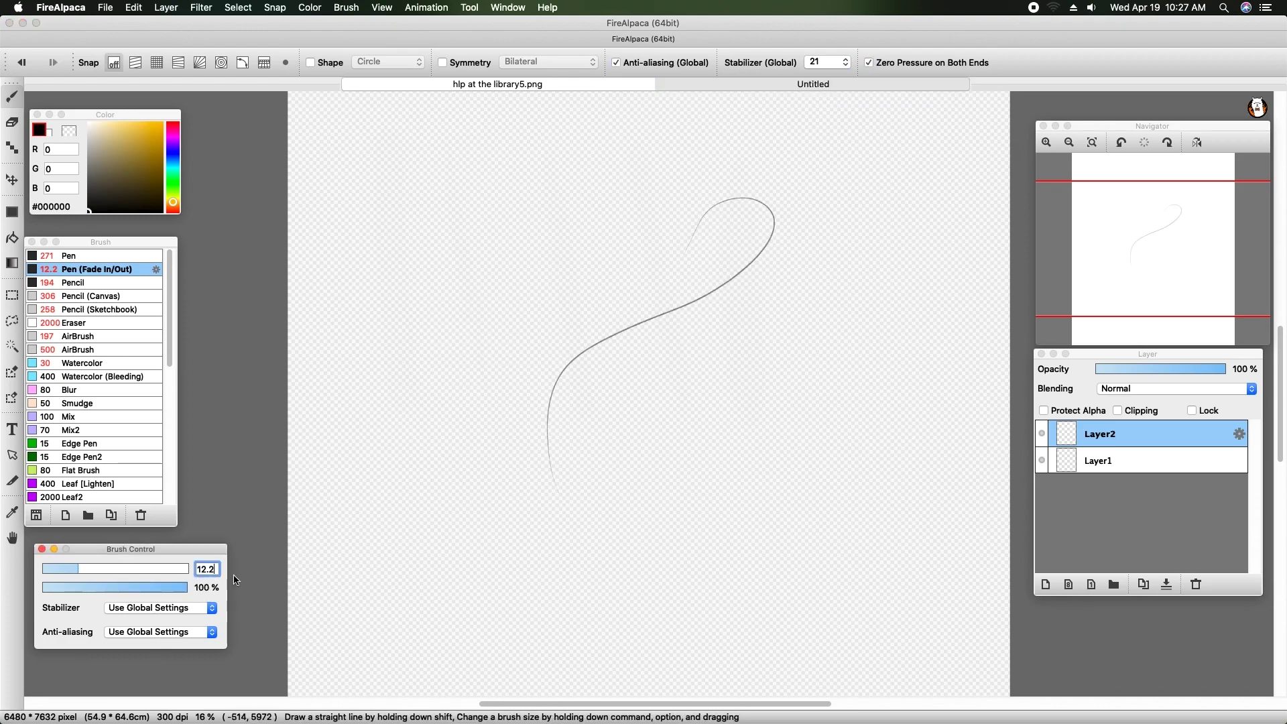
mouse_move(502, 427)
mouse_down()
mouse_move(571, 294)
mouse_move(725, 263)
mouse_move(748, 171)
mouse_move(653, 238)
mouse_up()
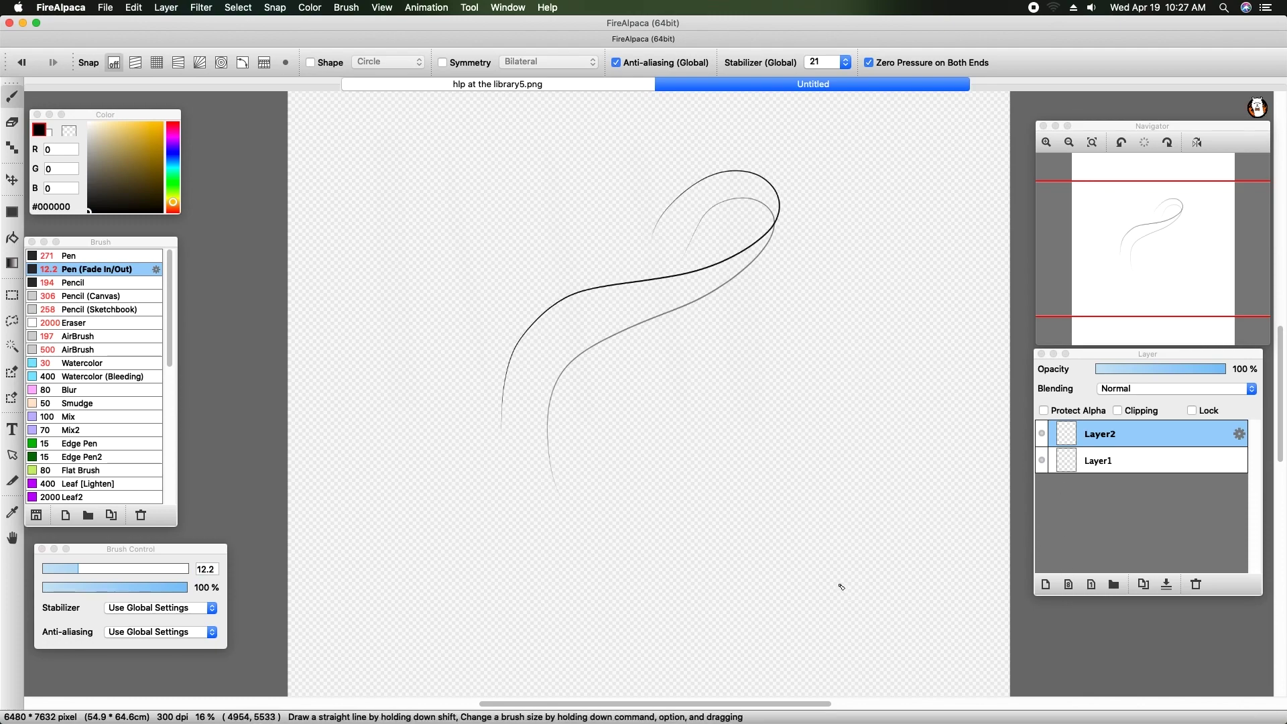
Step: Lower the pen opacity to 56% and join the two curves at both ends of the ribbon, replacing the rough lower stroke
mouse_move(503, 420)
mouse_down()
mouse_move(541, 473)
mouse_move(507, 445)
mouse_up()
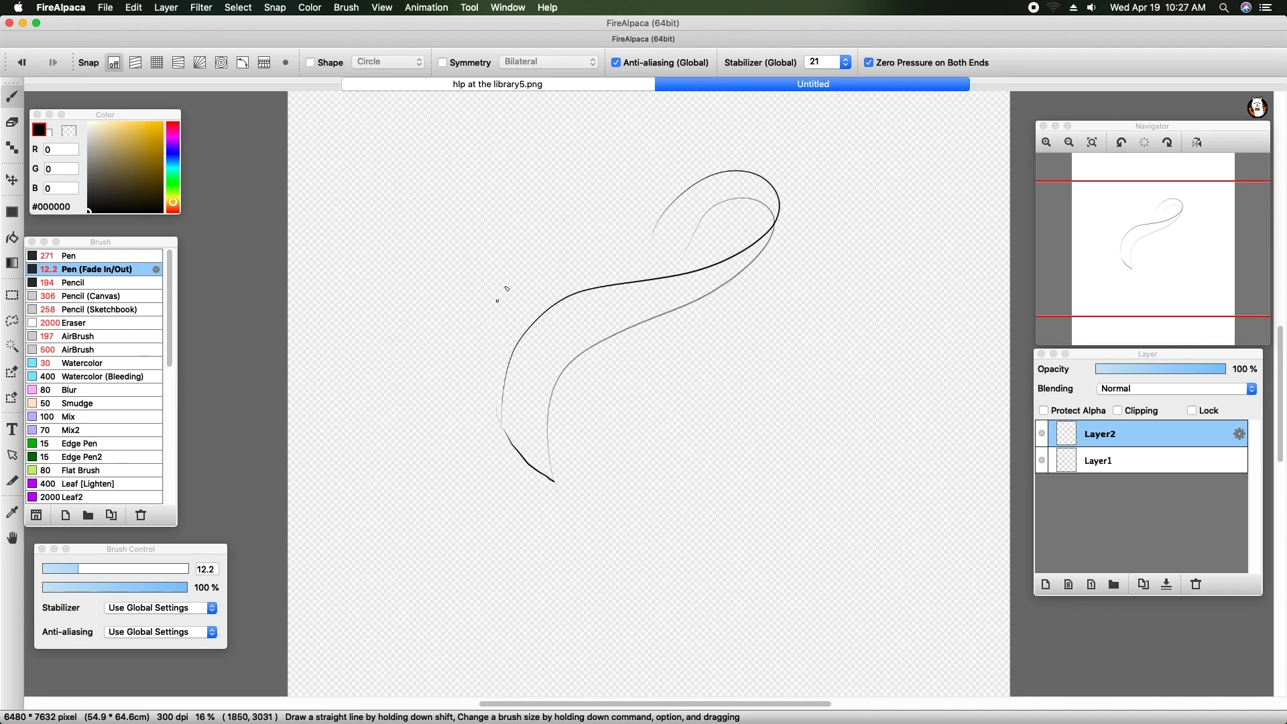
click(132, 588)
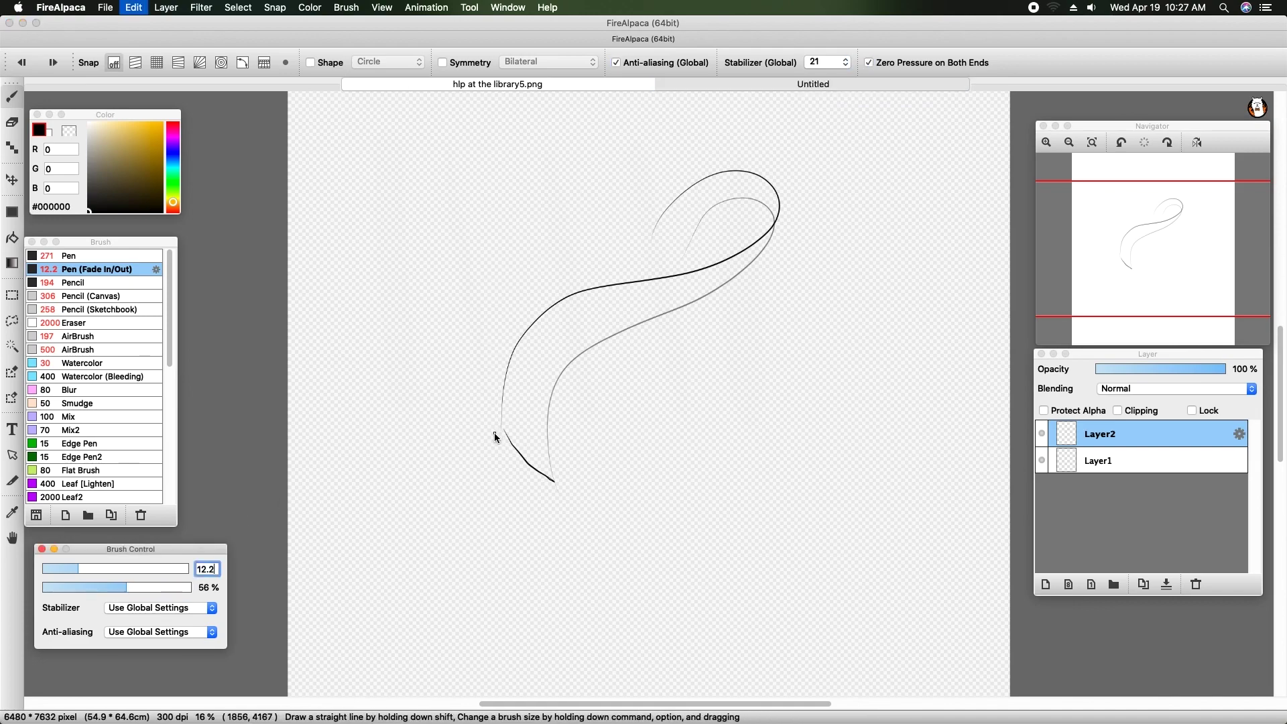
drag(496, 428, 550, 473)
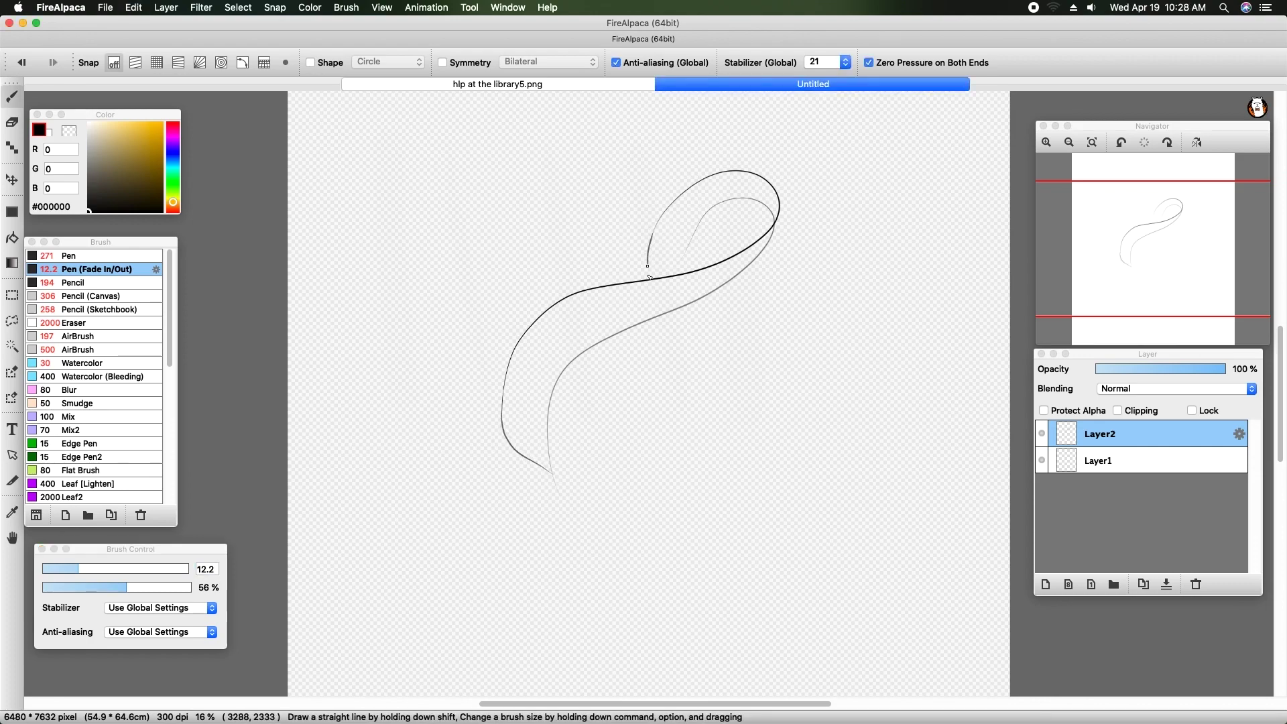
mouse_move(649, 276)
mouse_down()
mouse_move(681, 357)
mouse_move(672, 305)
mouse_move(698, 235)
mouse_move(756, 222)
mouse_up()
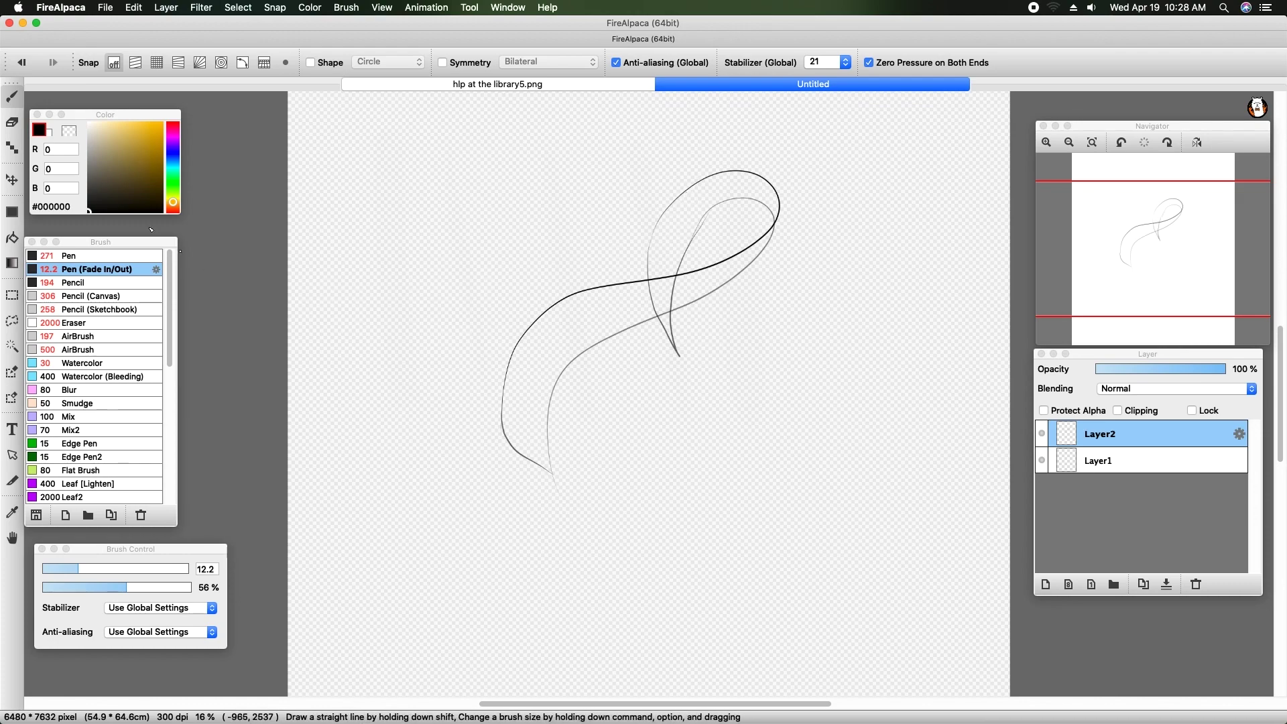
Step: Choose the brown colour #77632A and scribble a small patch inside the ribbon with the pen
click(13, 239)
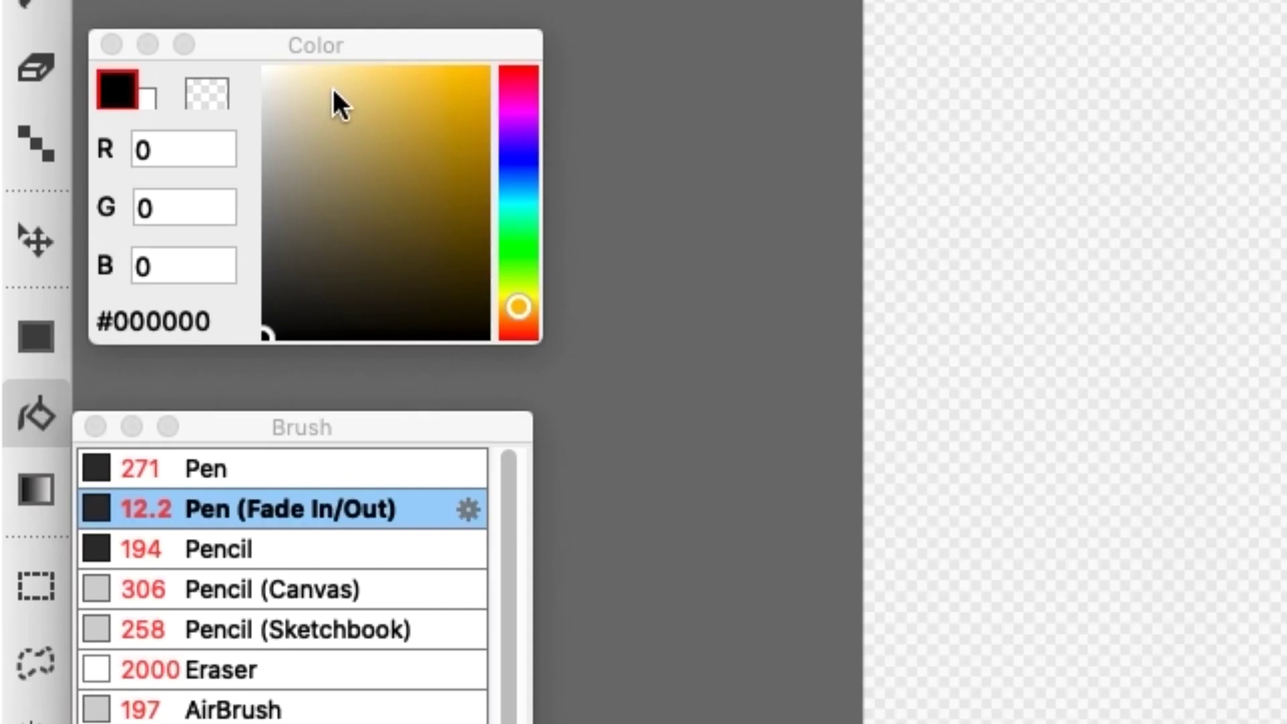
click(42, 2)
click(411, 215)
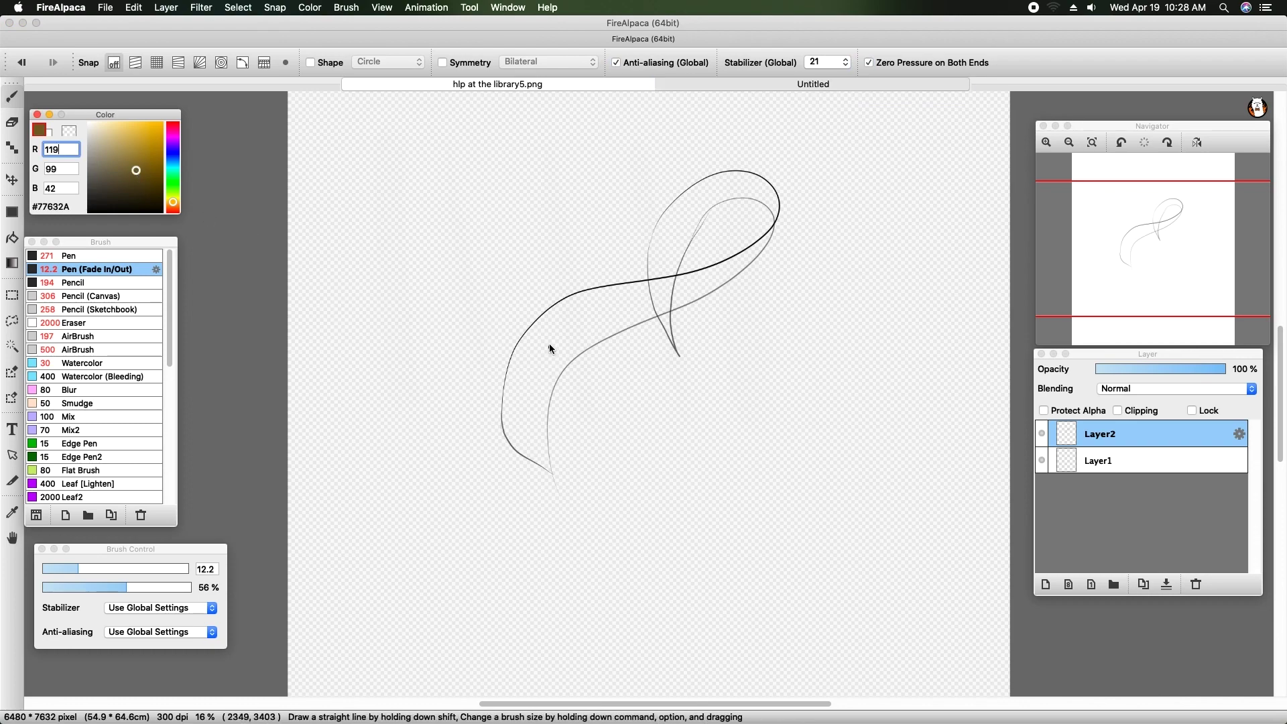
mouse_move(549, 343)
mouse_down()
mouse_move(539, 362)
mouse_move(529, 329)
mouse_up()
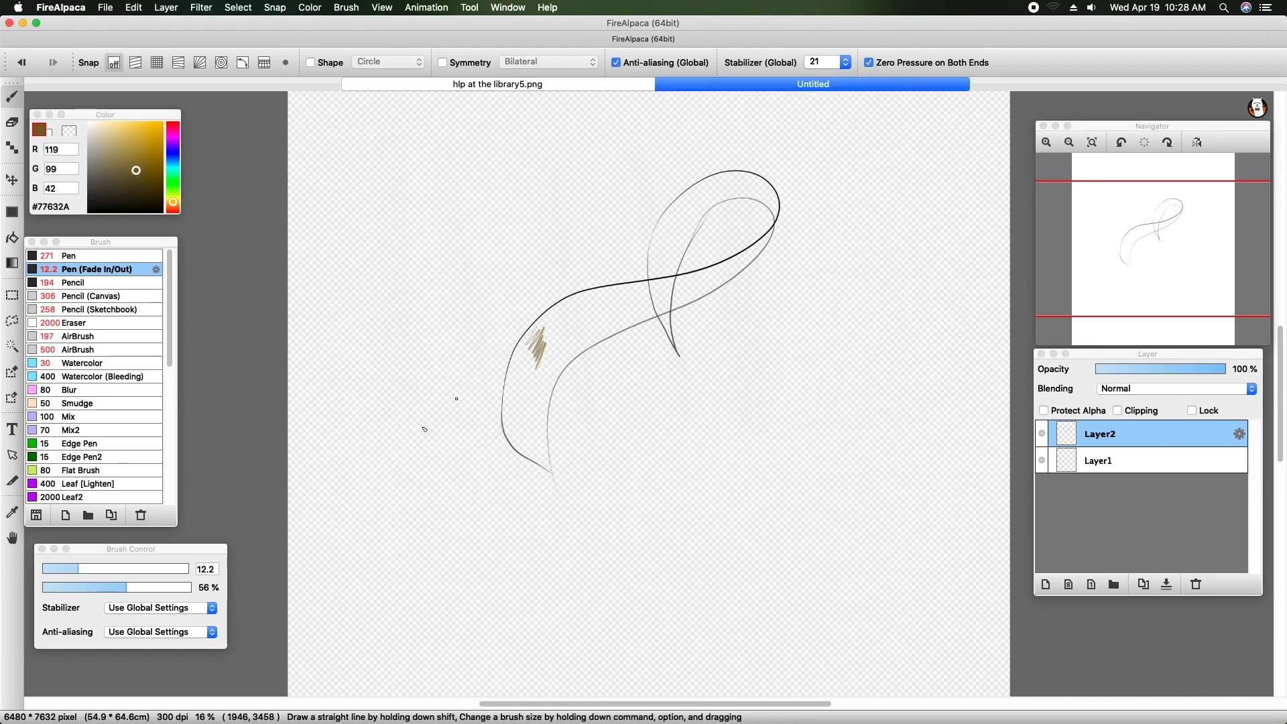
Step: Set the pen to size 325 and 100% opacity, paint a thick test stroke along the ribbon, and undo both brown marks
drag(130, 585, 189, 587)
drag(81, 569, 187, 569)
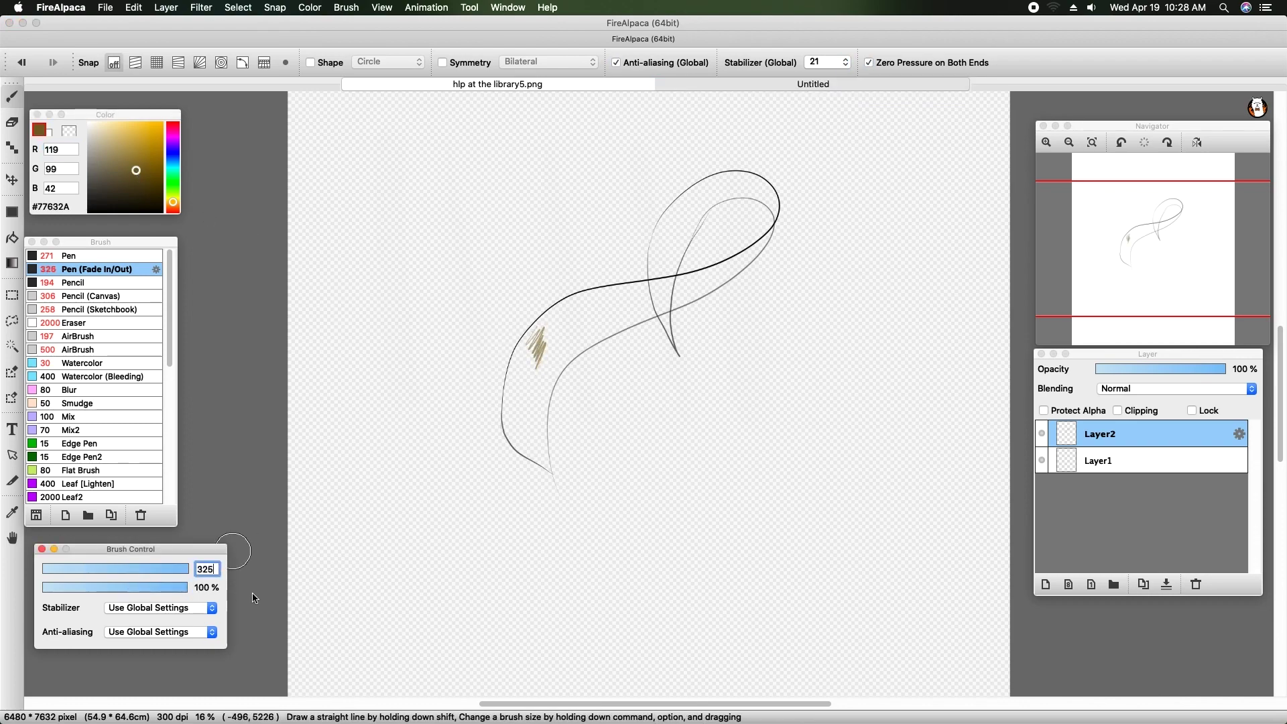
mouse_move(559, 340)
mouse_down()
mouse_move(531, 347)
mouse_move(573, 297)
mouse_move(611, 282)
mouse_move(561, 302)
mouse_move(514, 352)
mouse_move(506, 387)
mouse_move(634, 285)
mouse_up()
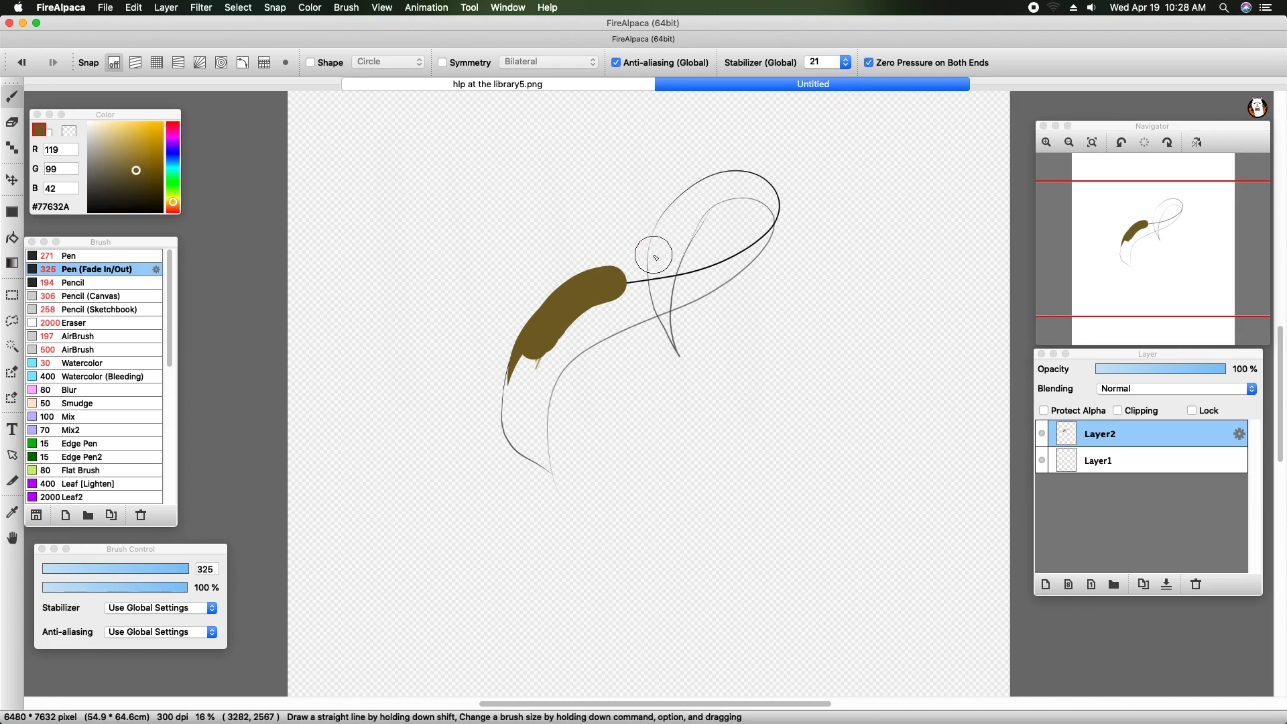
key(super+z)
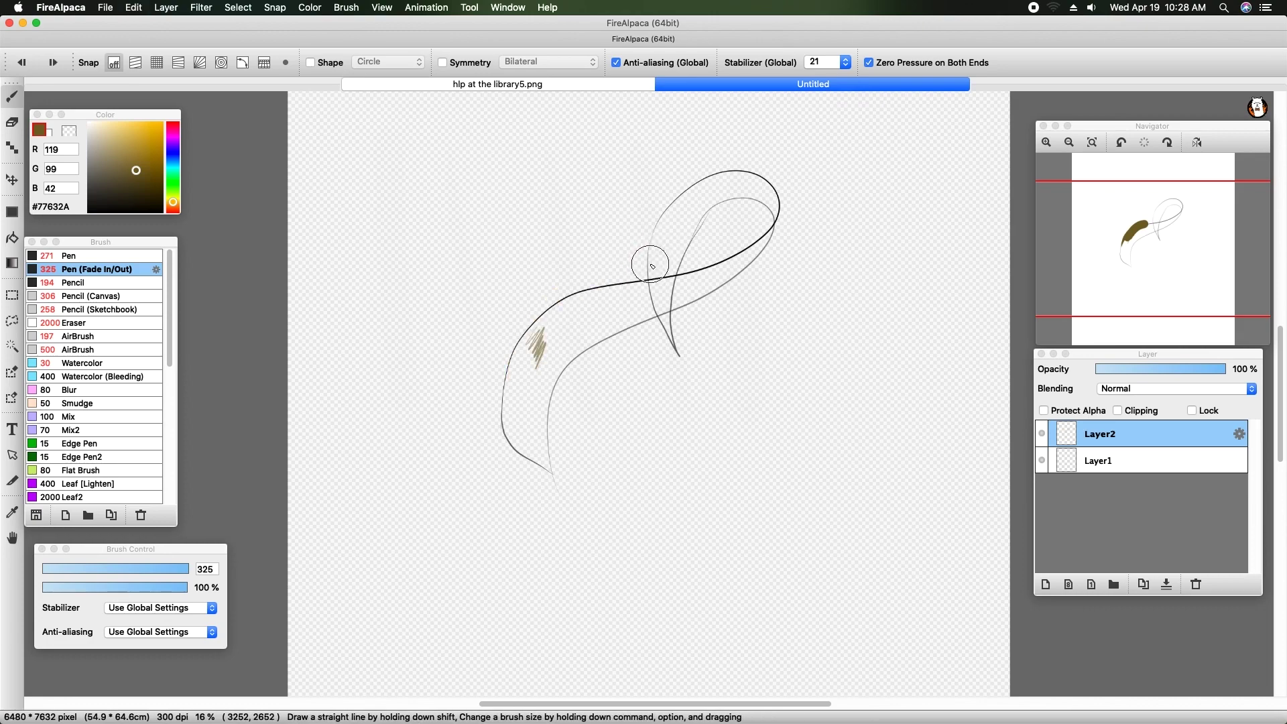
key(super+z)
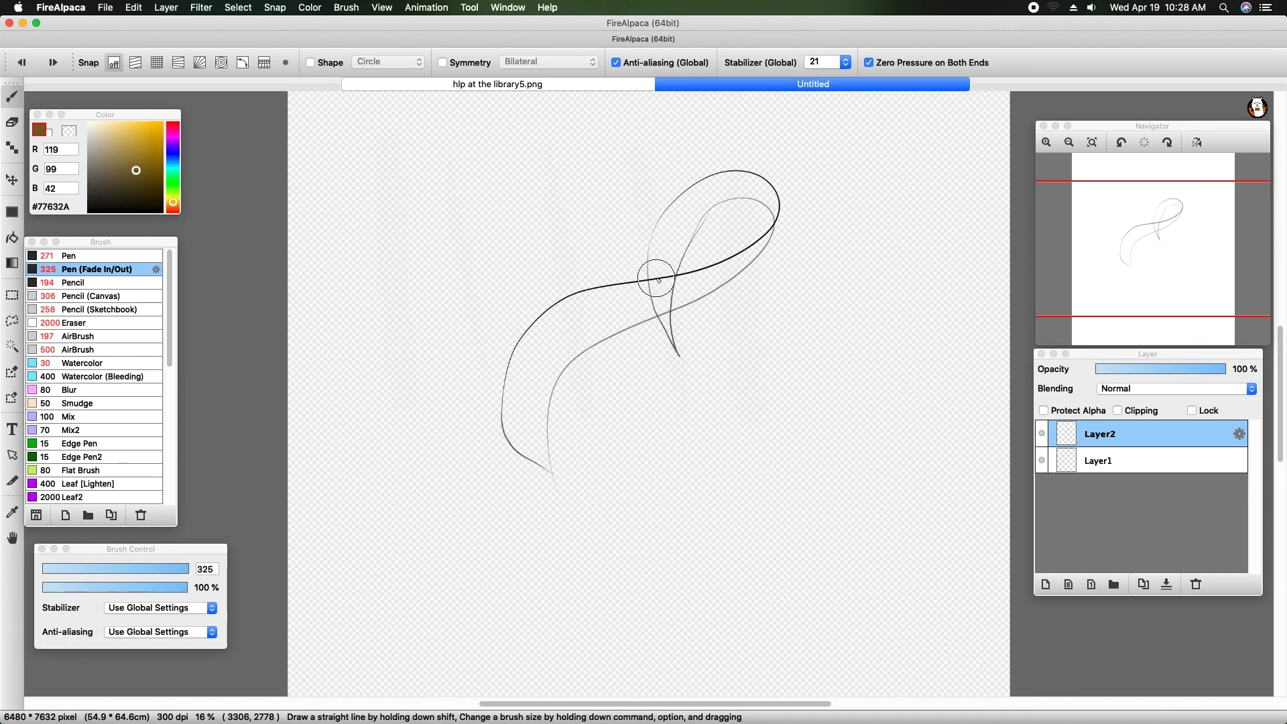
Step: Add a new layer directly above Layer1 and rename Layer2 as "lineart"
click(1148, 460)
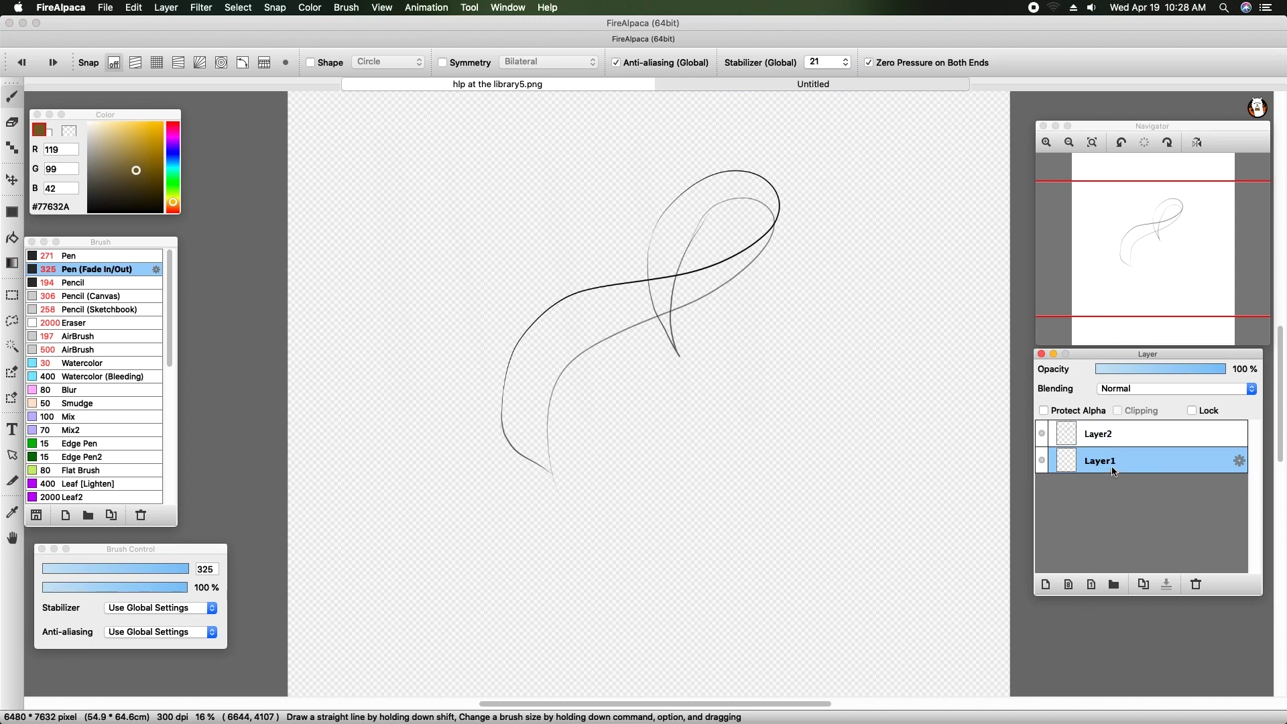
click(1046, 586)
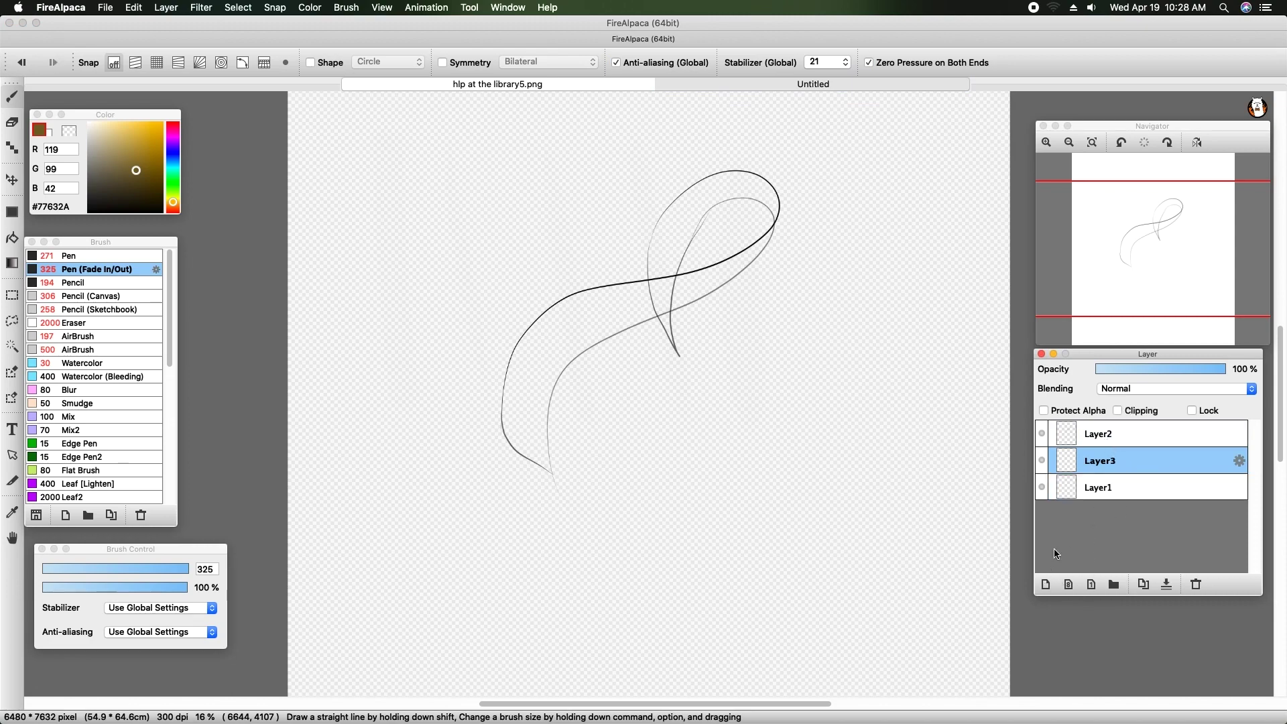
double_click(1106, 437)
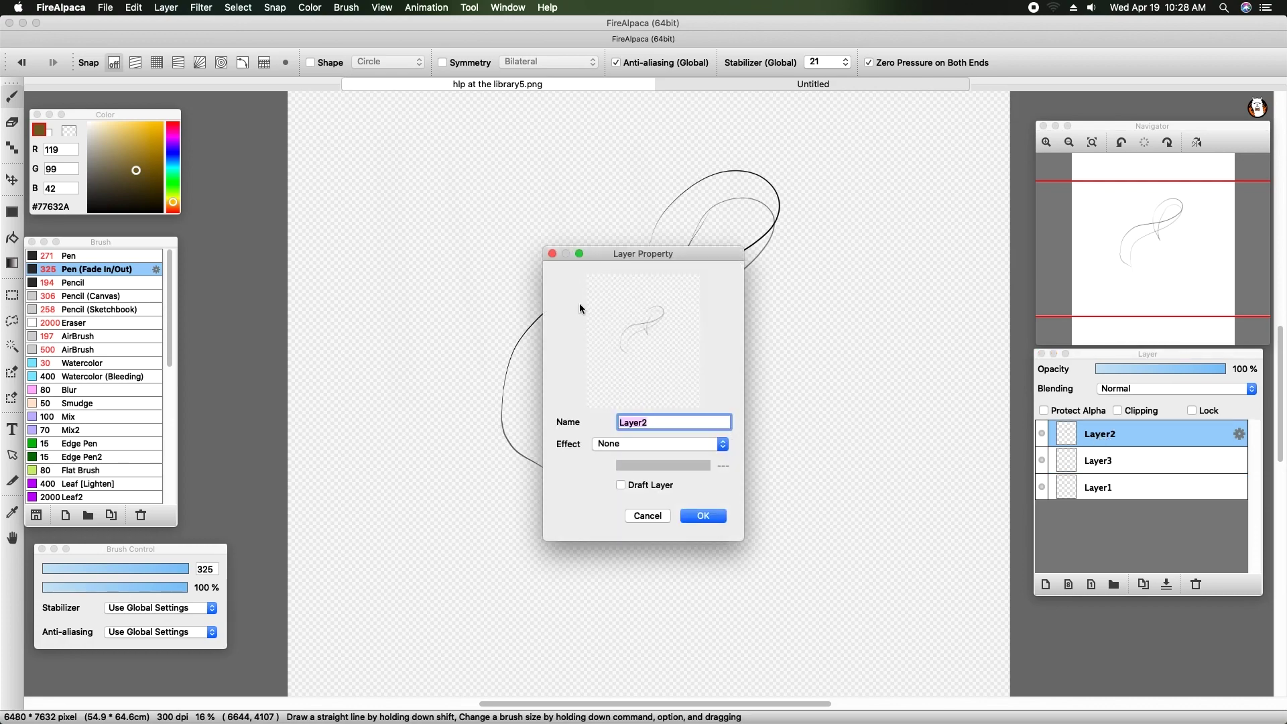
key(BackSpace)
text(lineart)
click(704, 516)
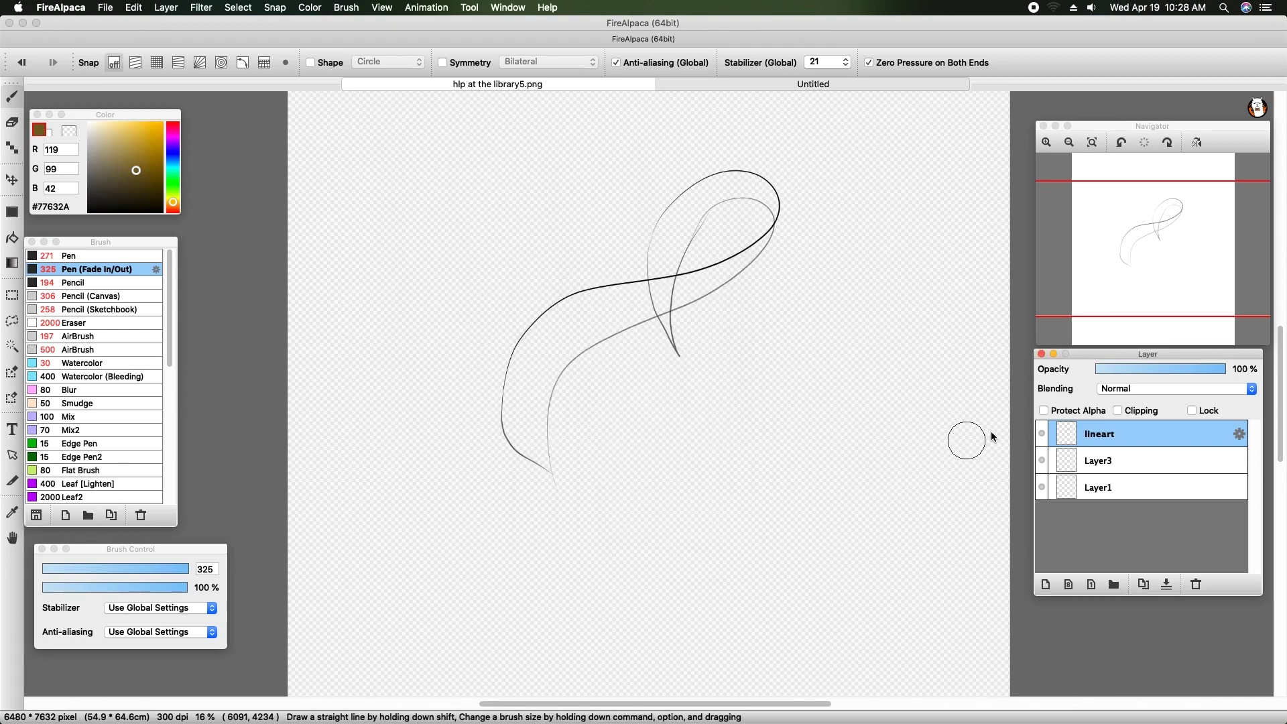
Step: Rename Layer3 as "color lineart"
double_click(1096, 461)
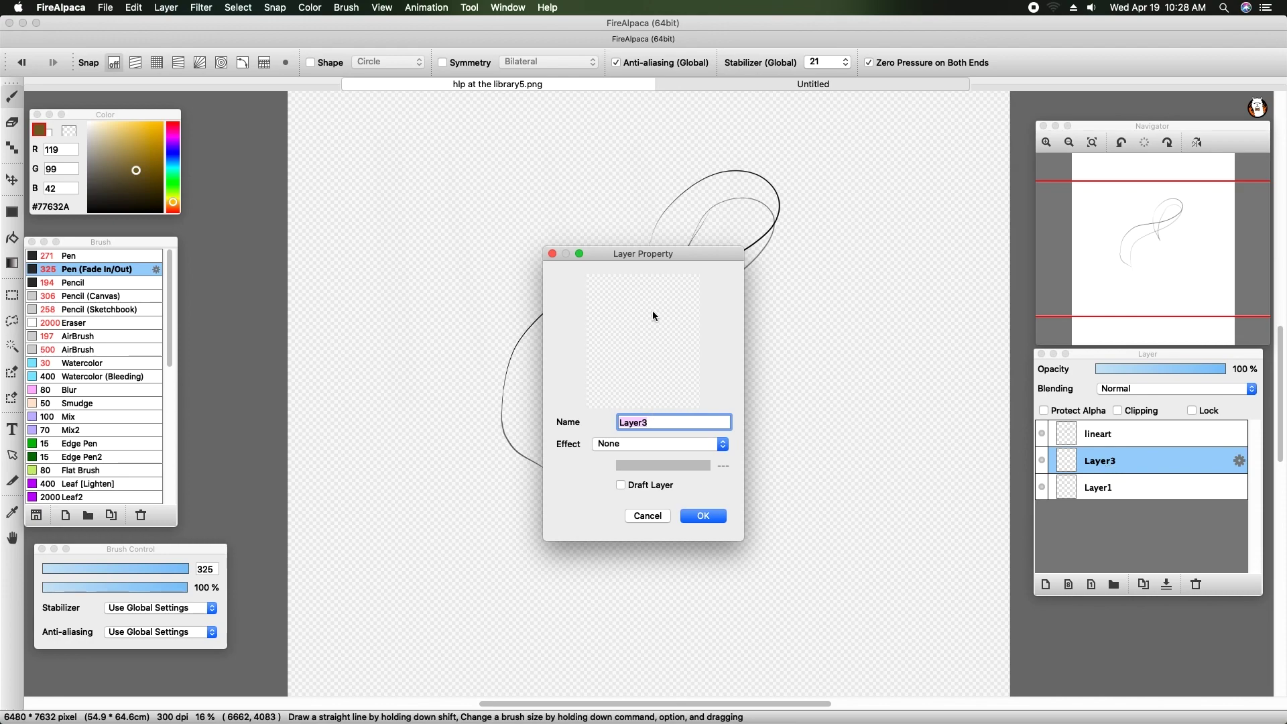
text(color lineart)
click(704, 516)
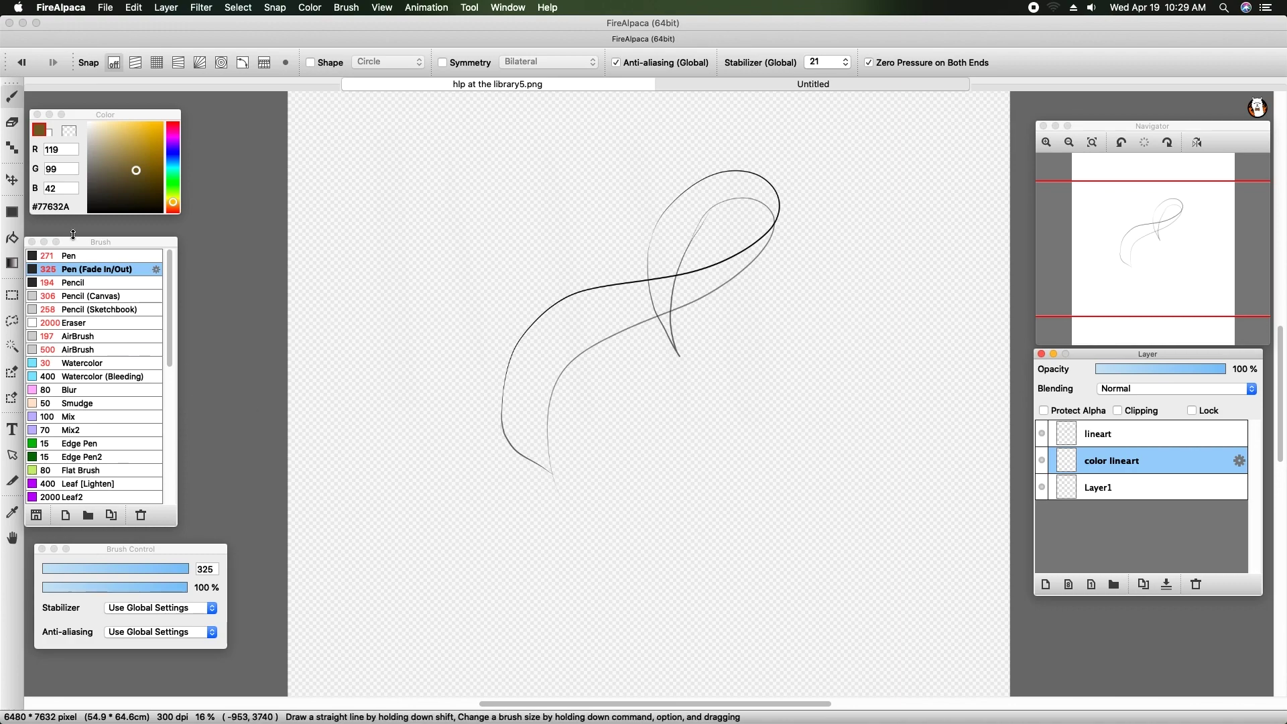
Step: Choose the tan colour #A99466 and bucket-fill the color lineart layer inside the ribbon, with Active Layer as the reference
click(18, 238)
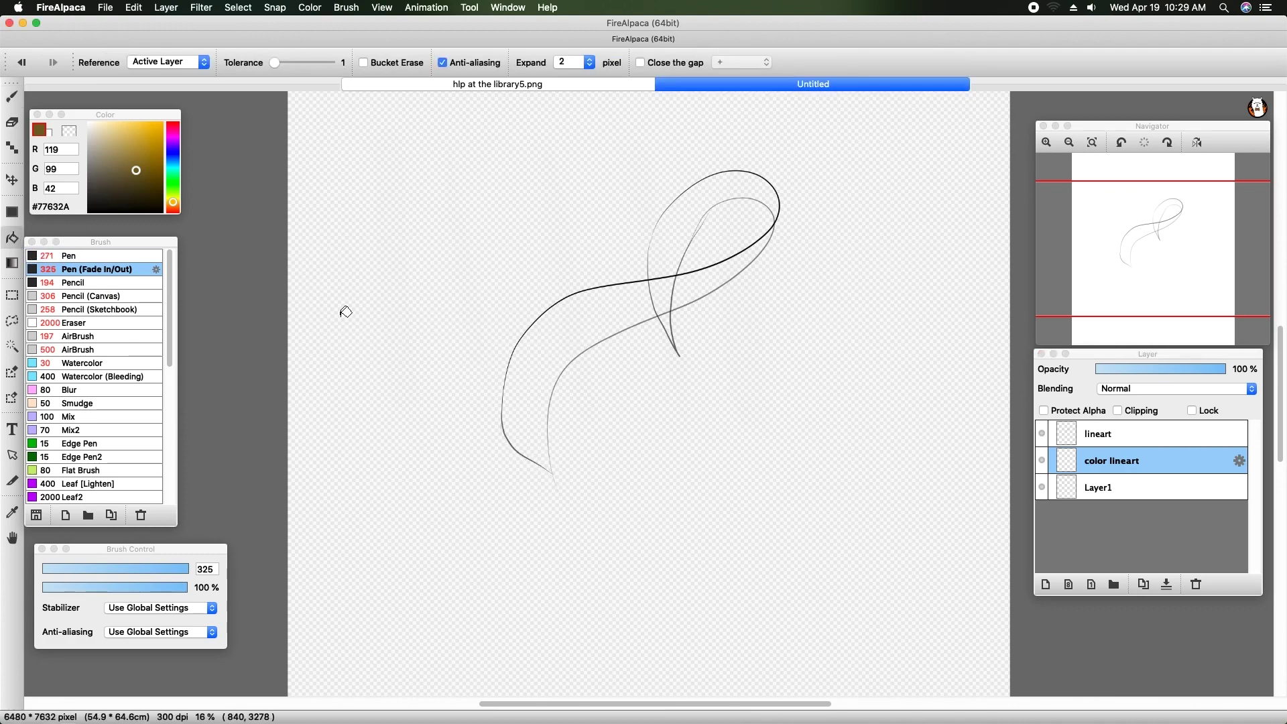
mouse_move(173, 148)
mouse_down()
mouse_move(171, 202)
mouse_move(113, 166)
mouse_move(115, 134)
mouse_move(117, 152)
mouse_up()
drag(167, 195, 170, 201)
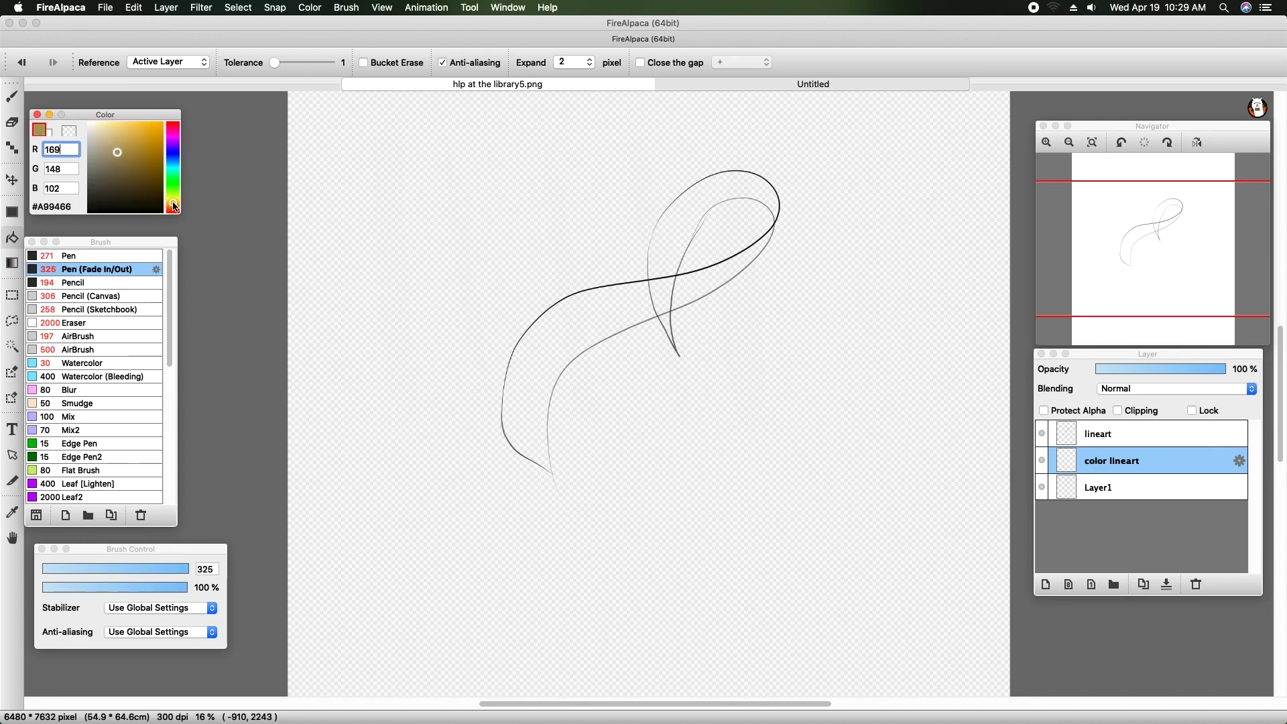
click(540, 354)
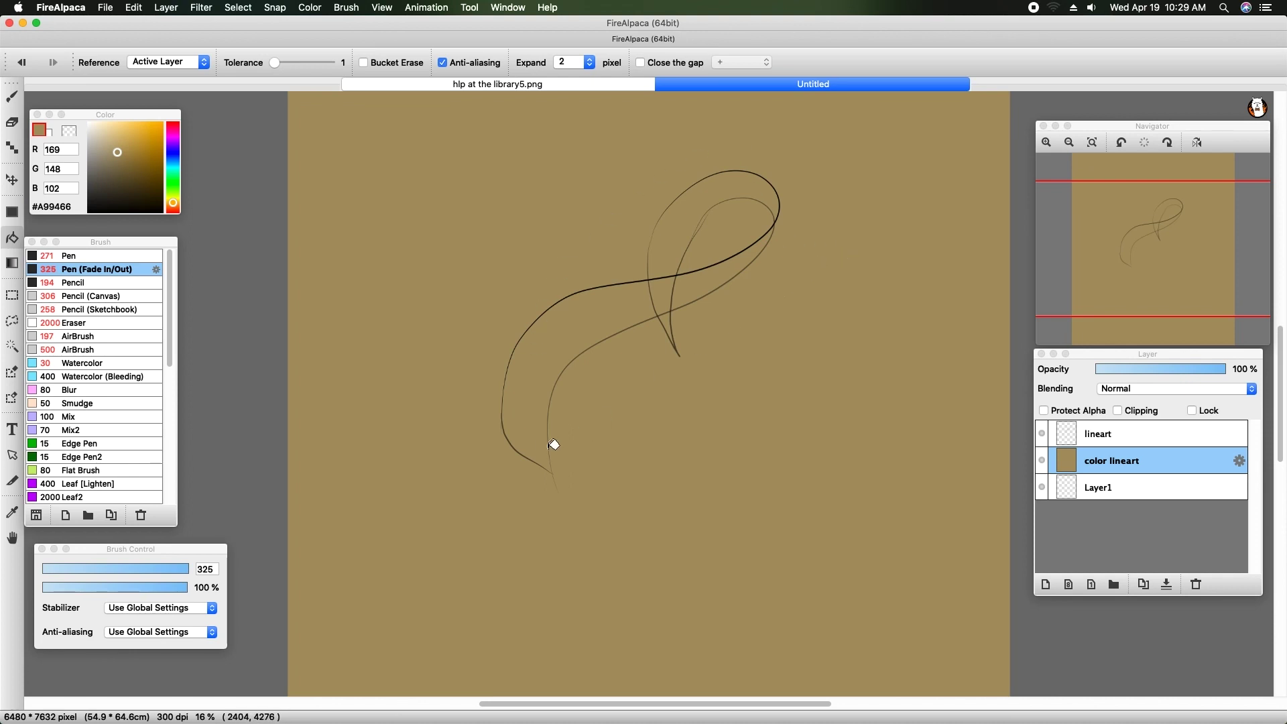
Step: Set the Bucket tool's reference to Canvas and undo the fill covering the whole canvas
click(1046, 142)
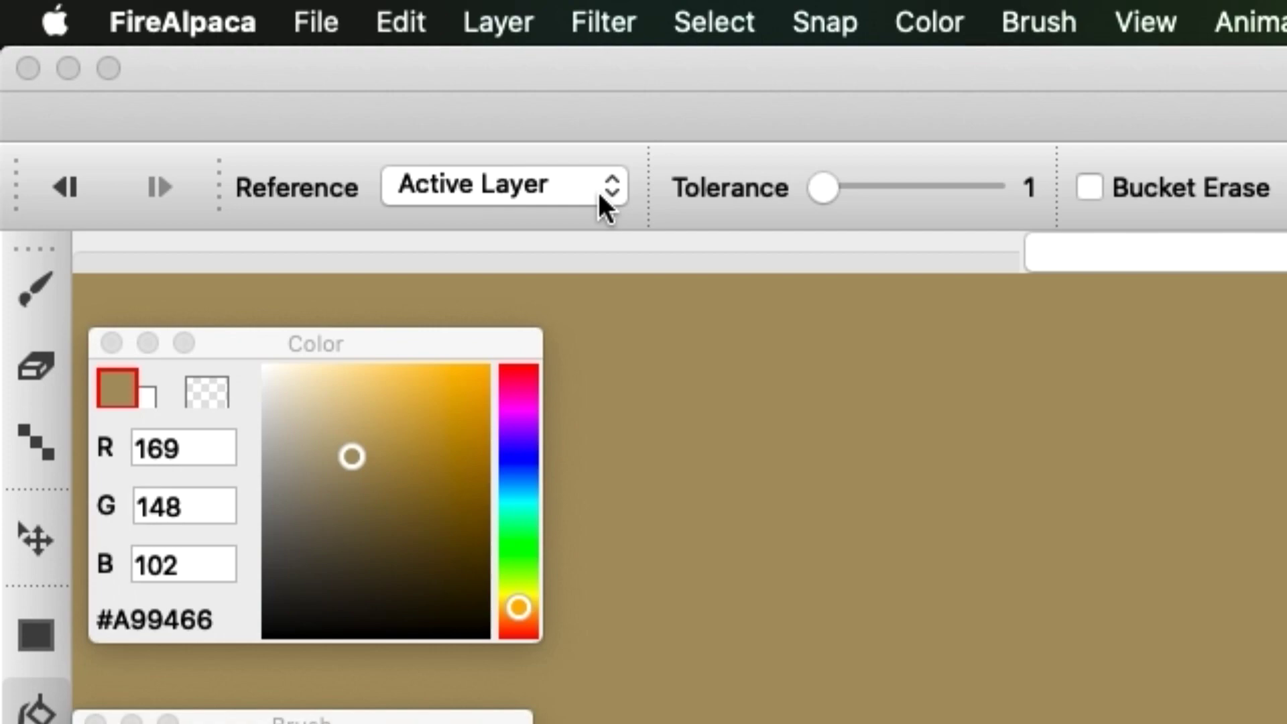
click(202, 63)
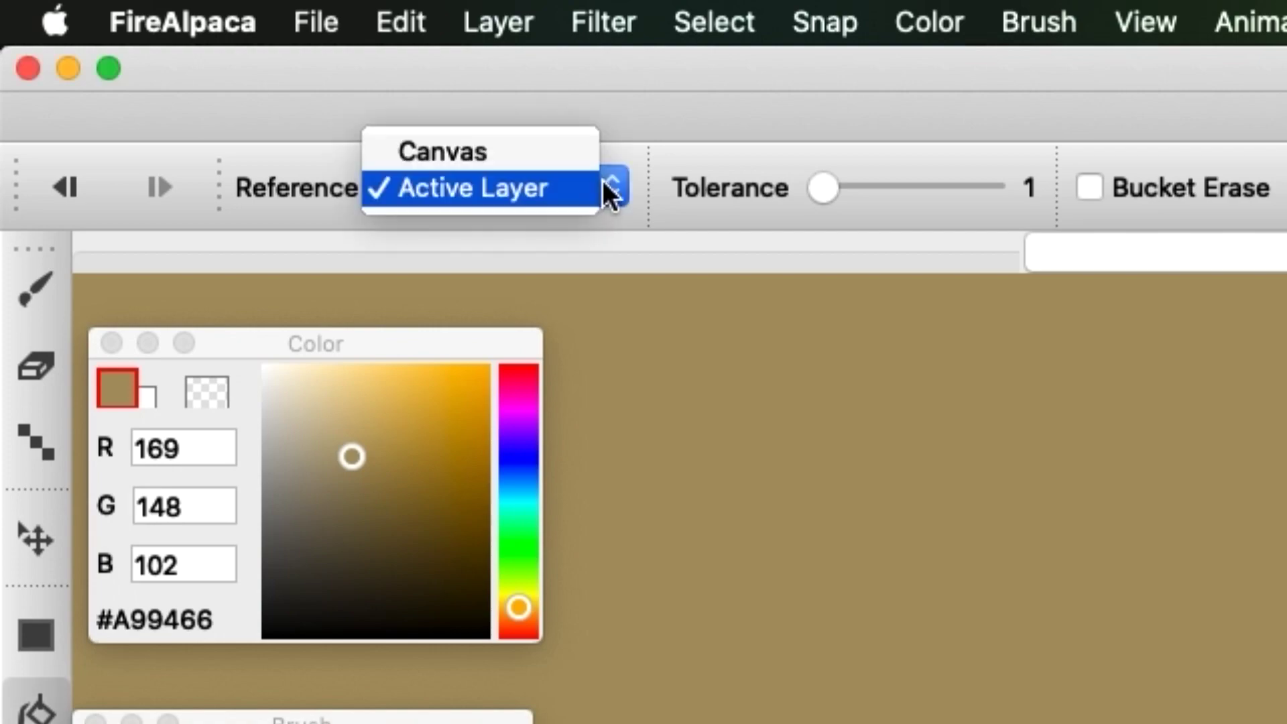
click(581, 153)
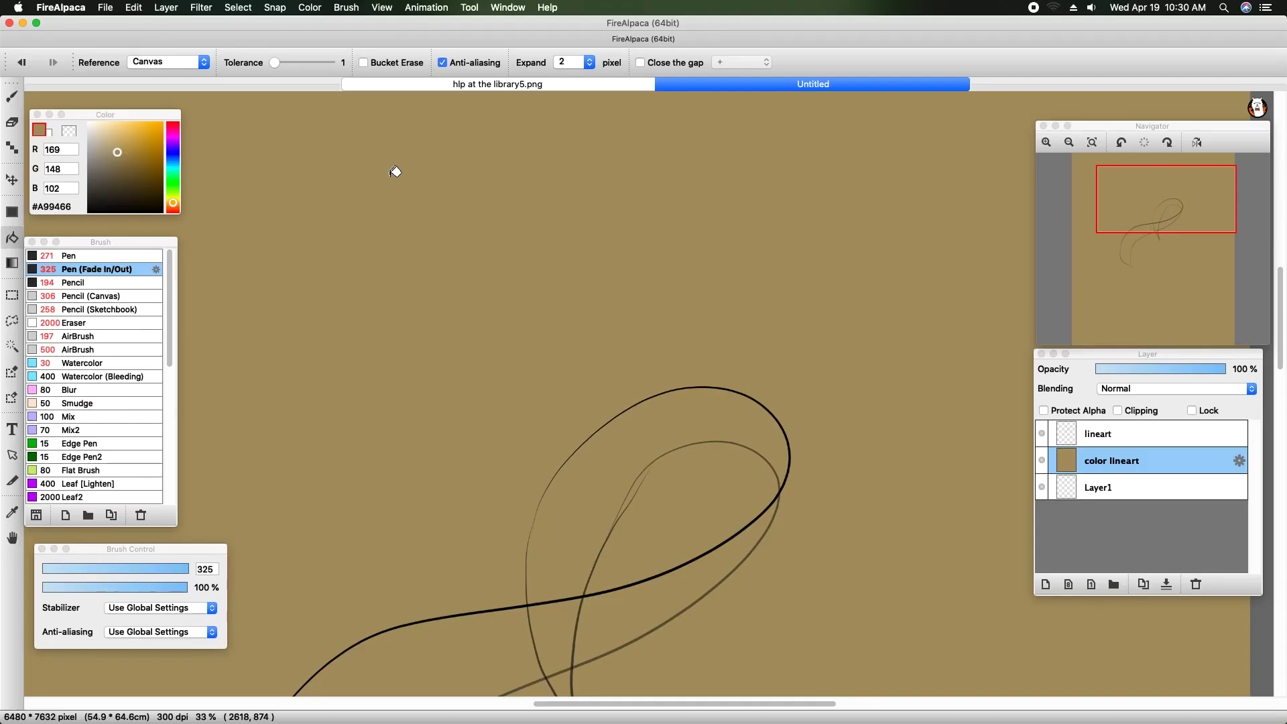
key(super+z)
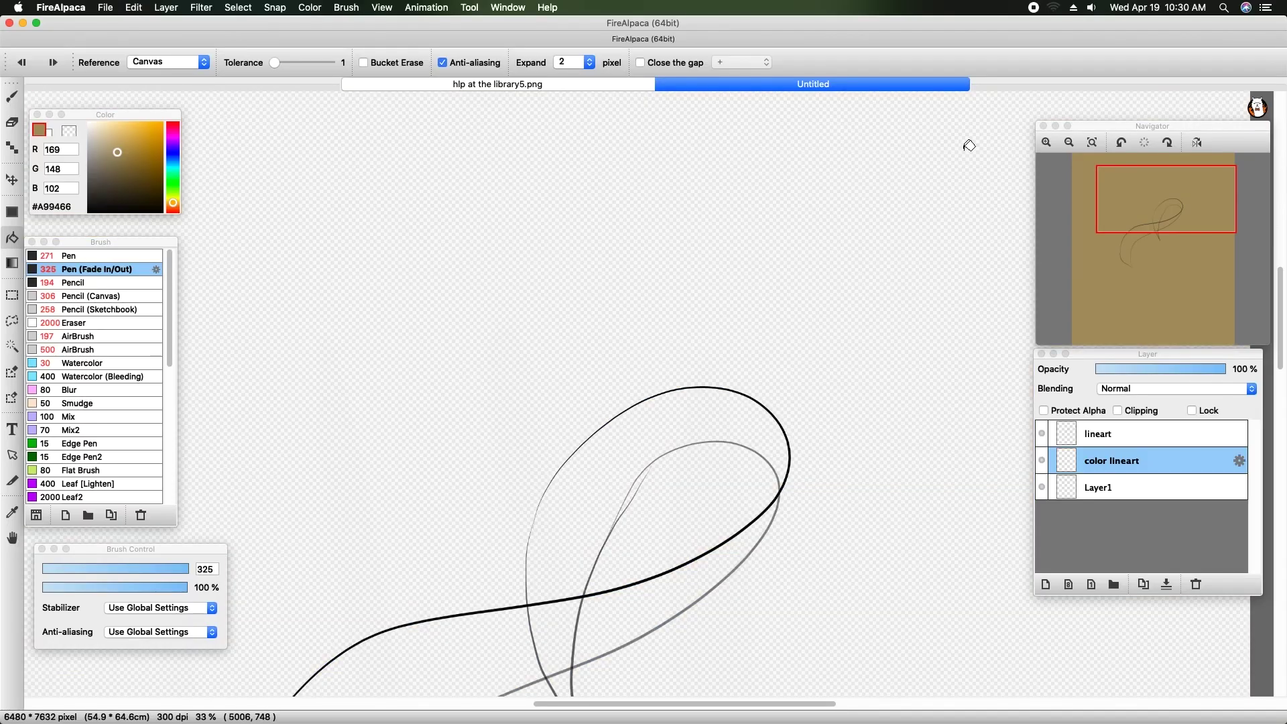
Step: Try to fill the ribbon's upper loop piece by piece with the Canvas reference, and undo those partial fills
click(1069, 142)
click(1071, 138)
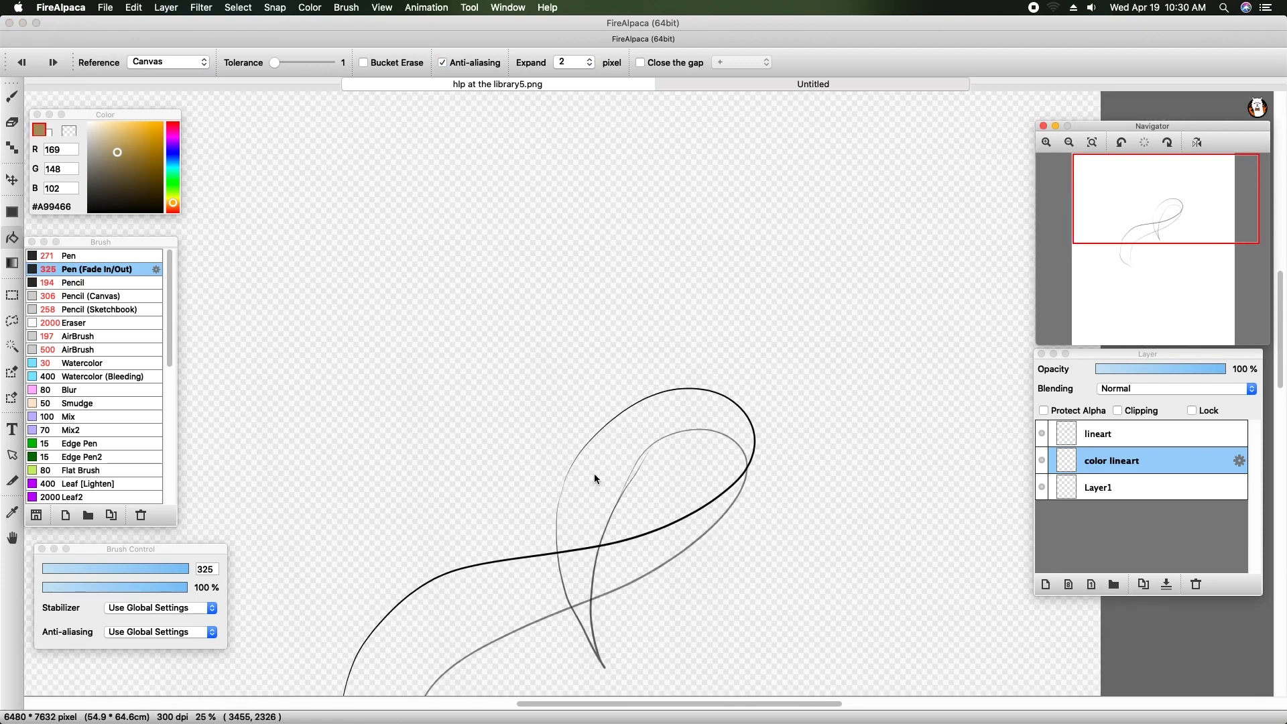
click(635, 434)
click(566, 519)
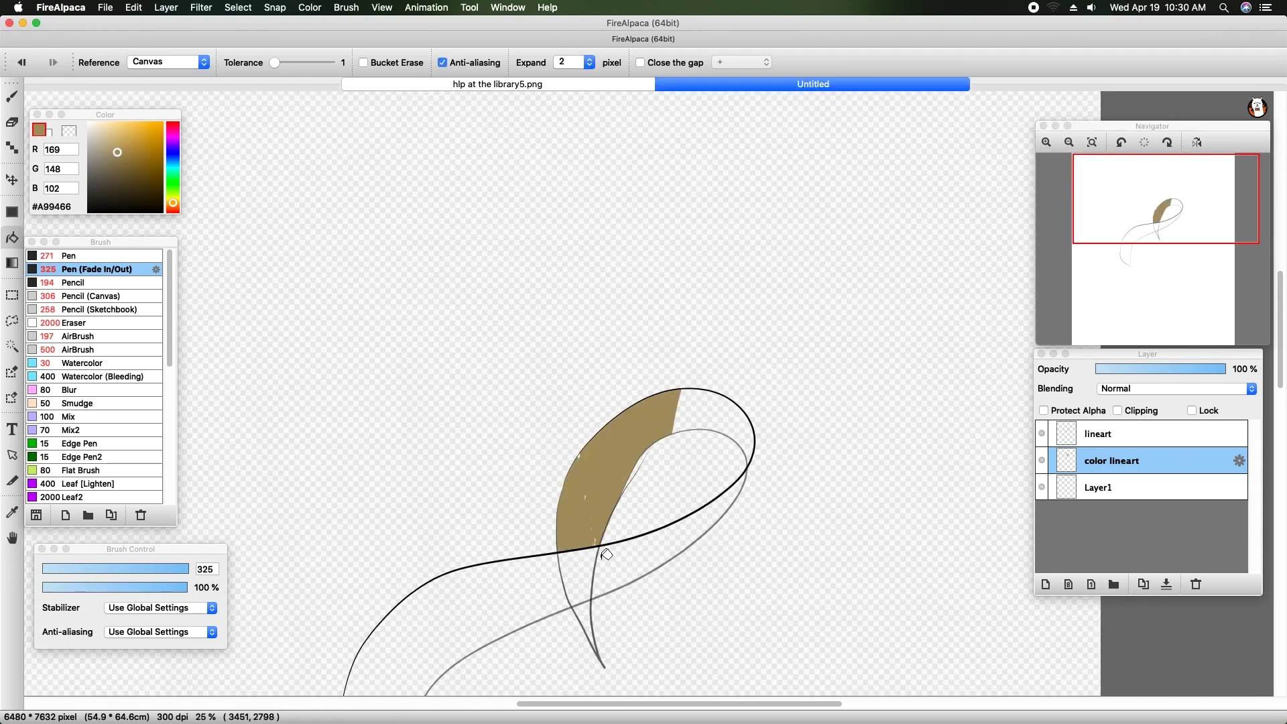
click(705, 415)
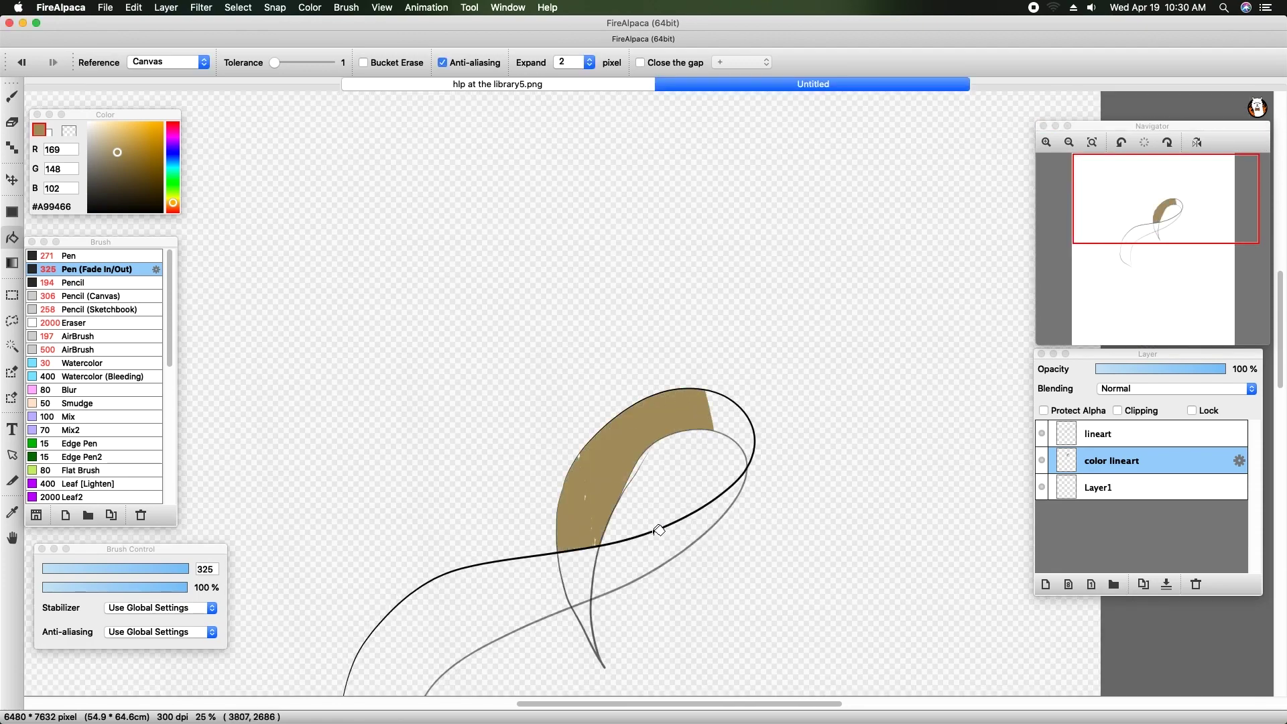
key(super+z)
key(super+z)
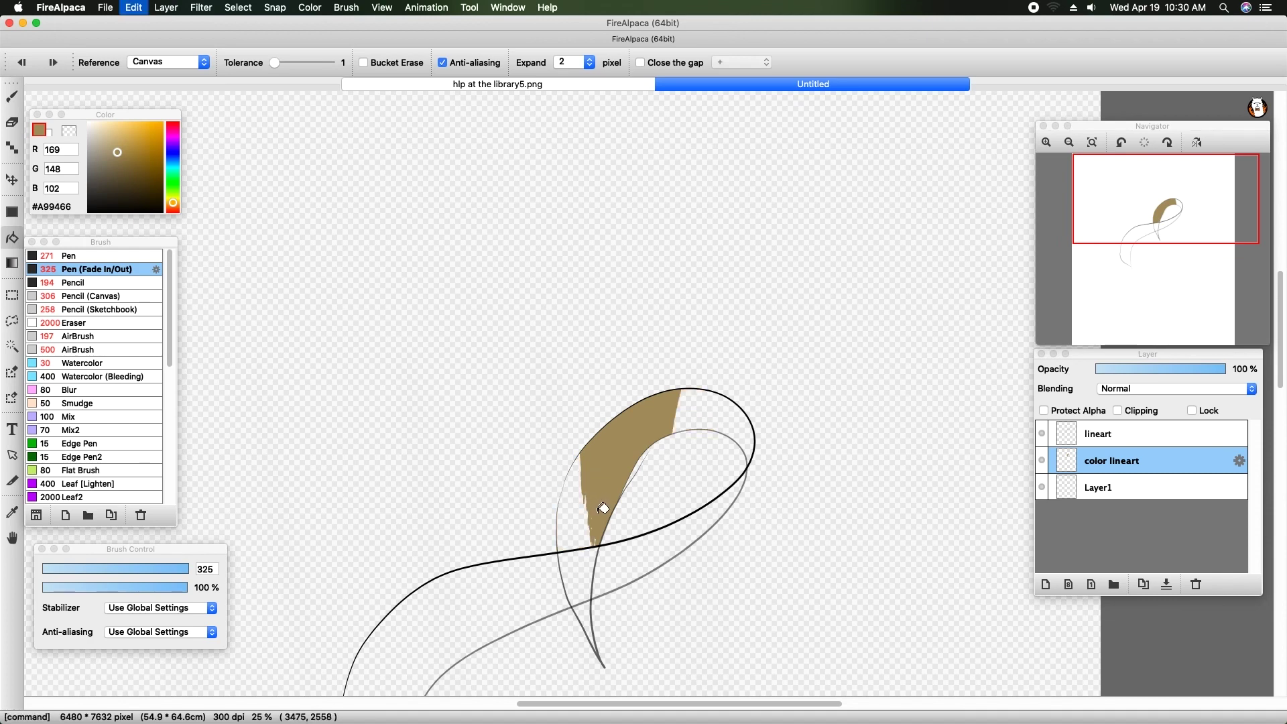
key(super+z)
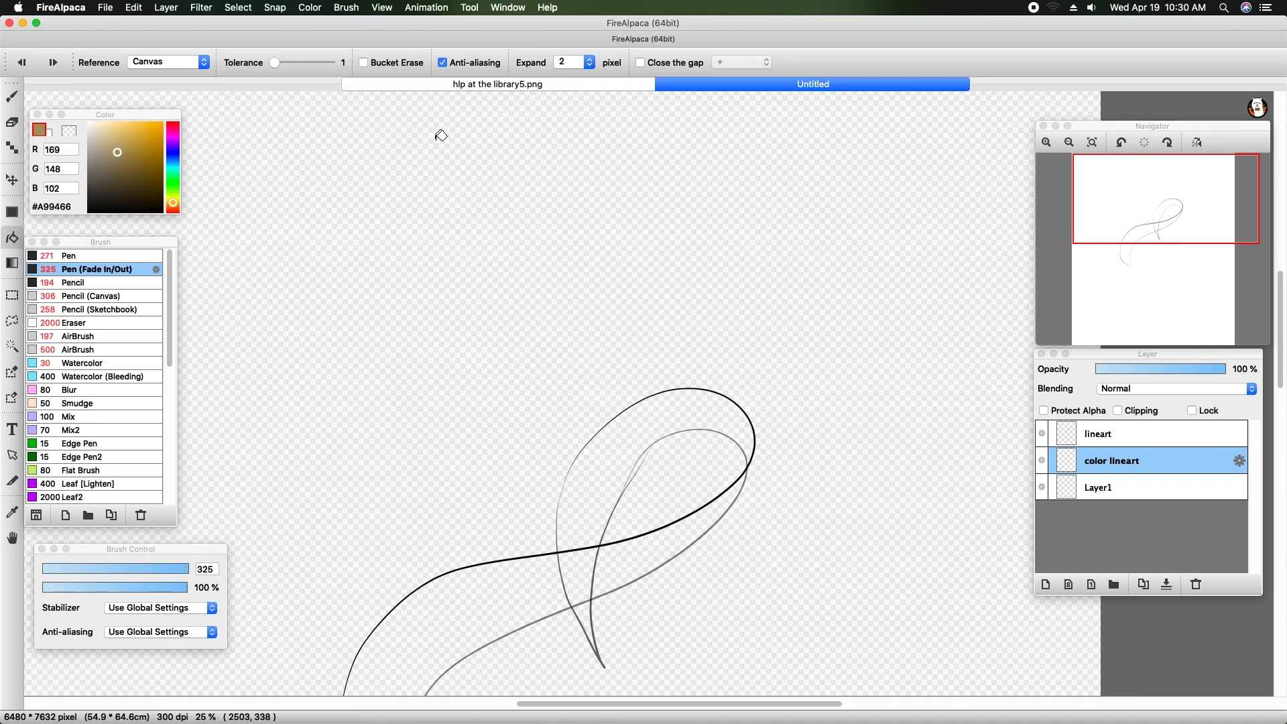
Step: Hide Layer1 and bucket-fill the ribbon's upper loop with tan on the color lineart layer
click(1043, 488)
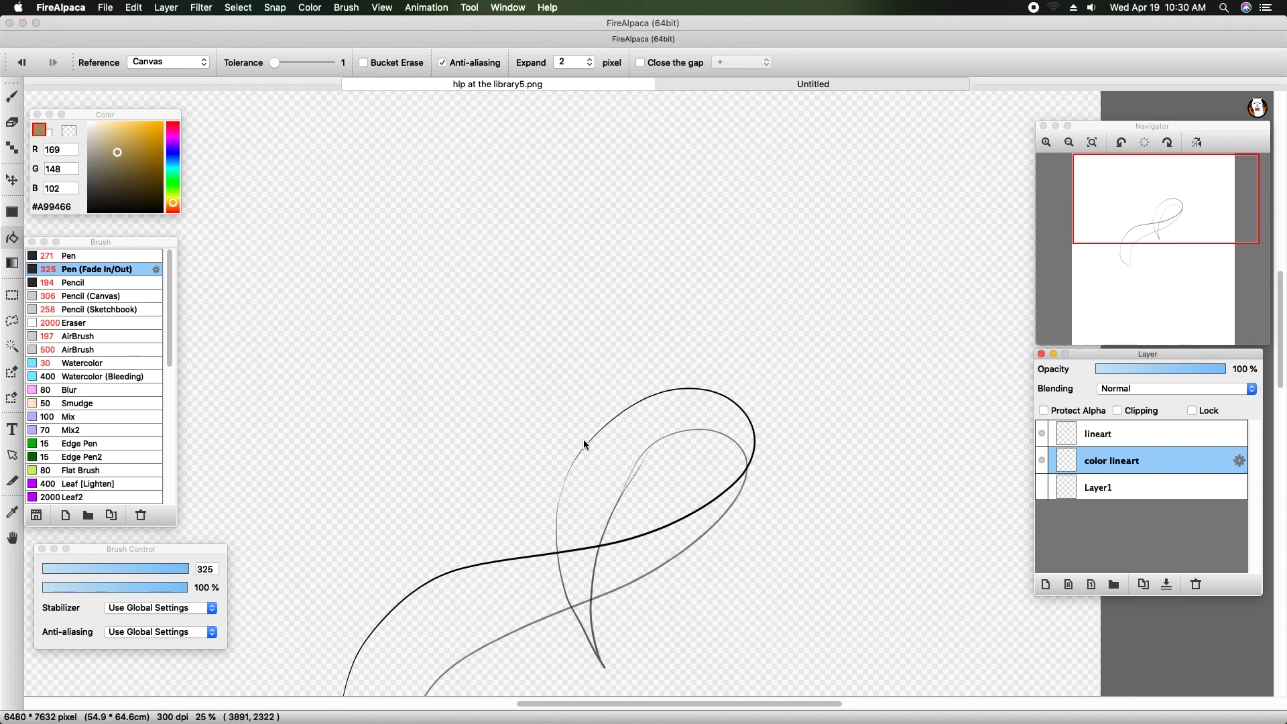
click(612, 451)
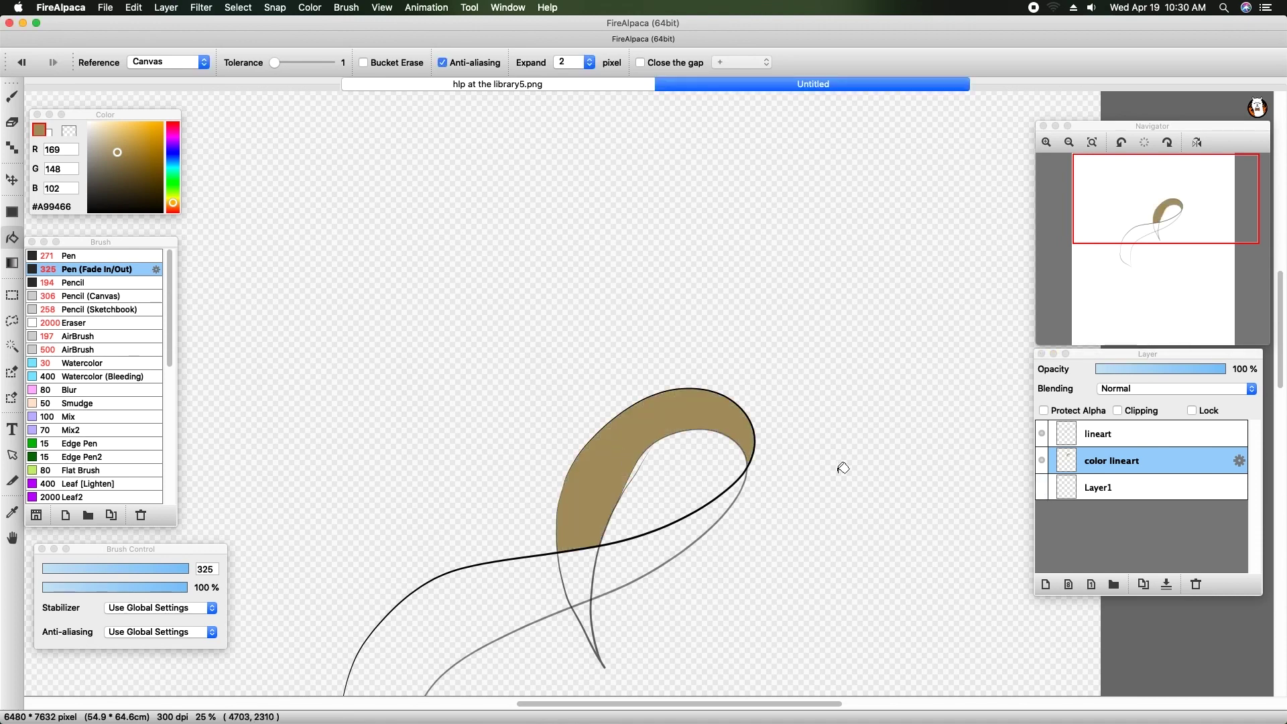
Step: Toggle the color lineart layer's visibility off and on to compare the ribbon with and without its tan fill
click(1042, 493)
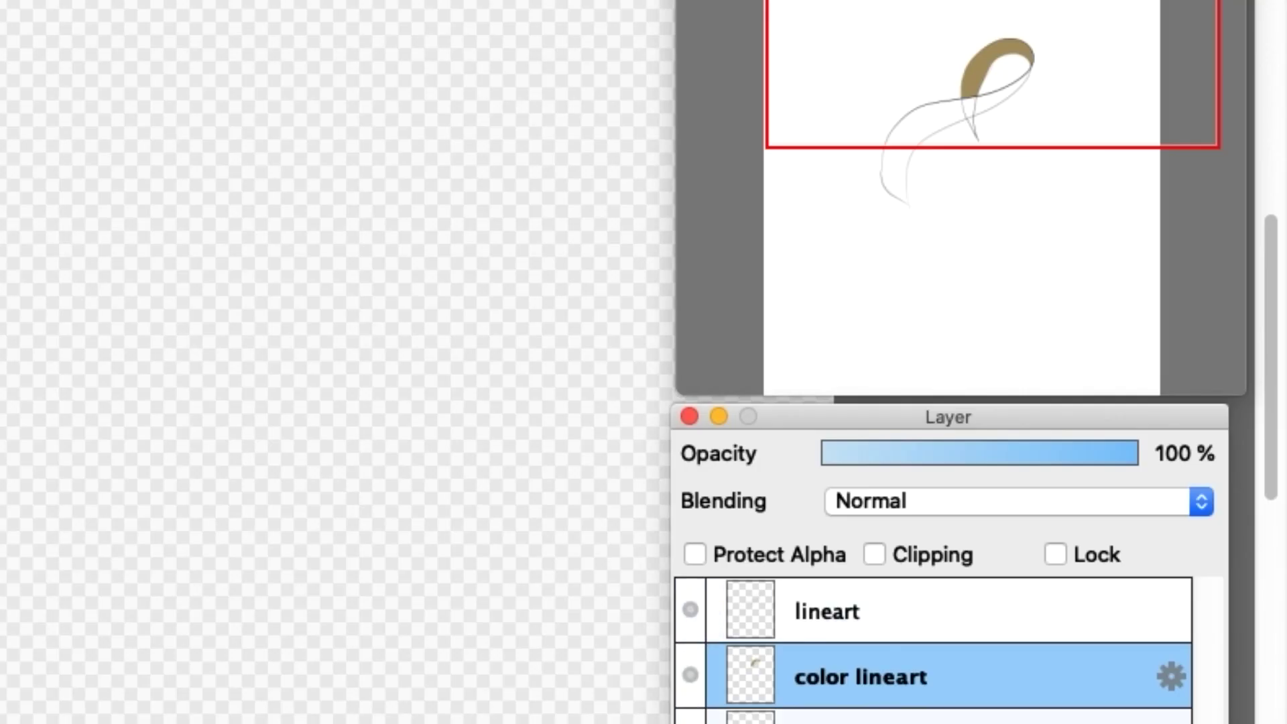
click(690, 675)
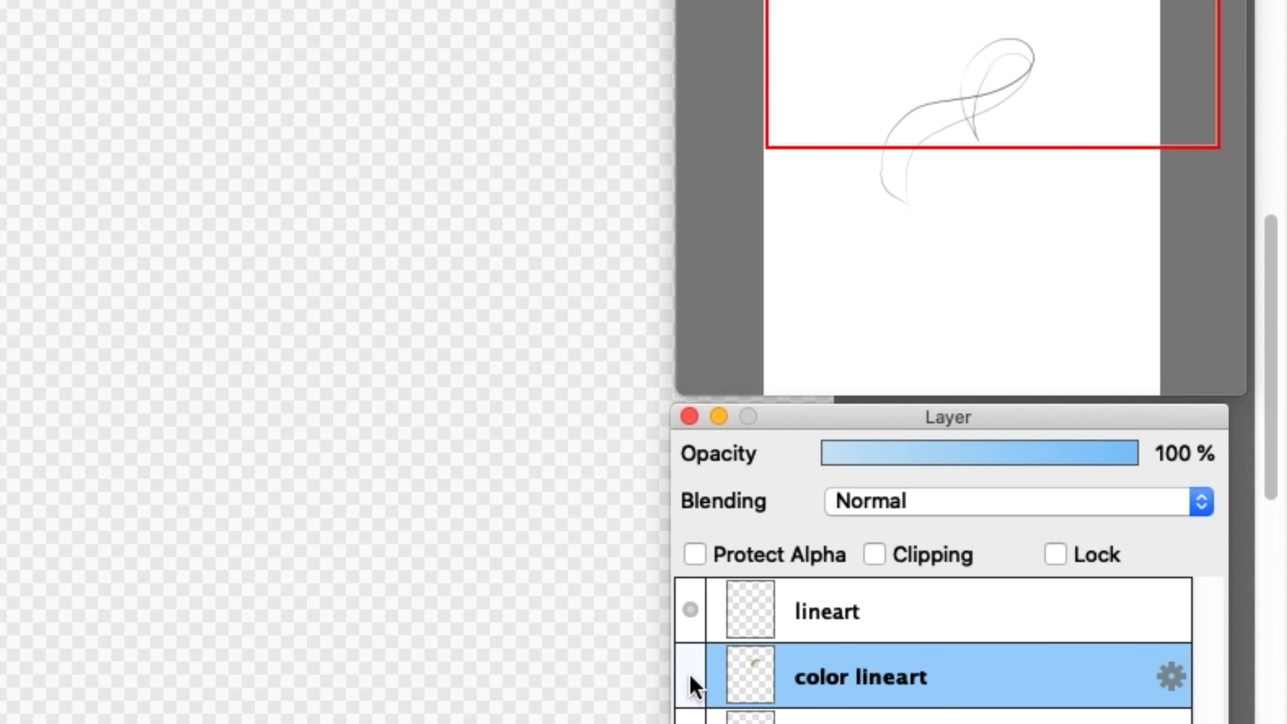
click(691, 676)
click(694, 673)
click(690, 675)
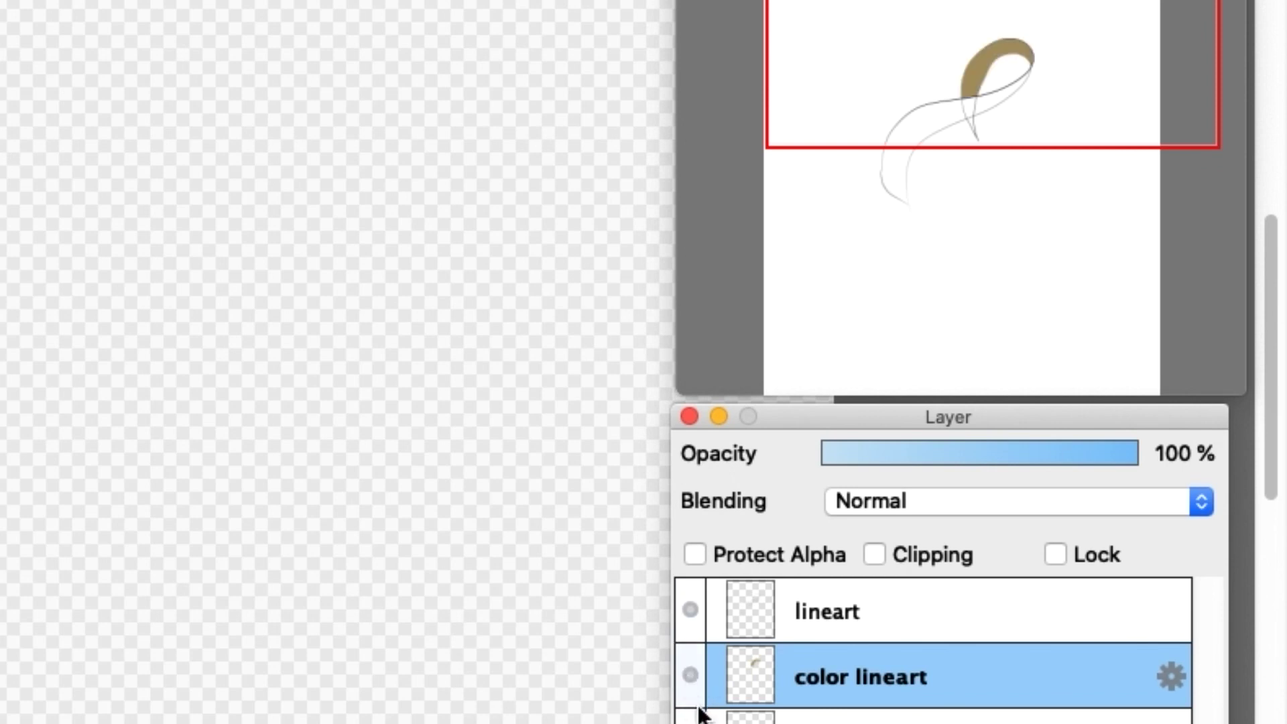
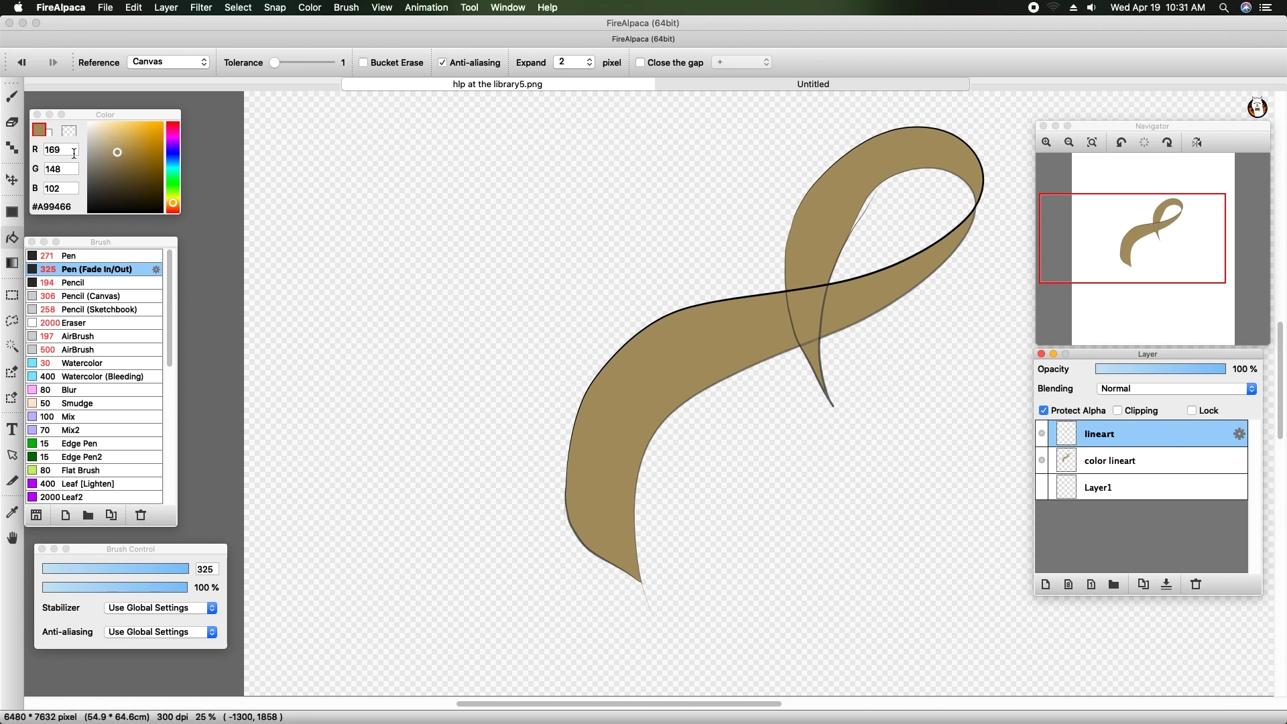
Step: Paint tan over the upper black line where the ribbon overlaps, using Pen (Fade In/Out) at size 27 on the alpha-protected lineart layer
click(12, 96)
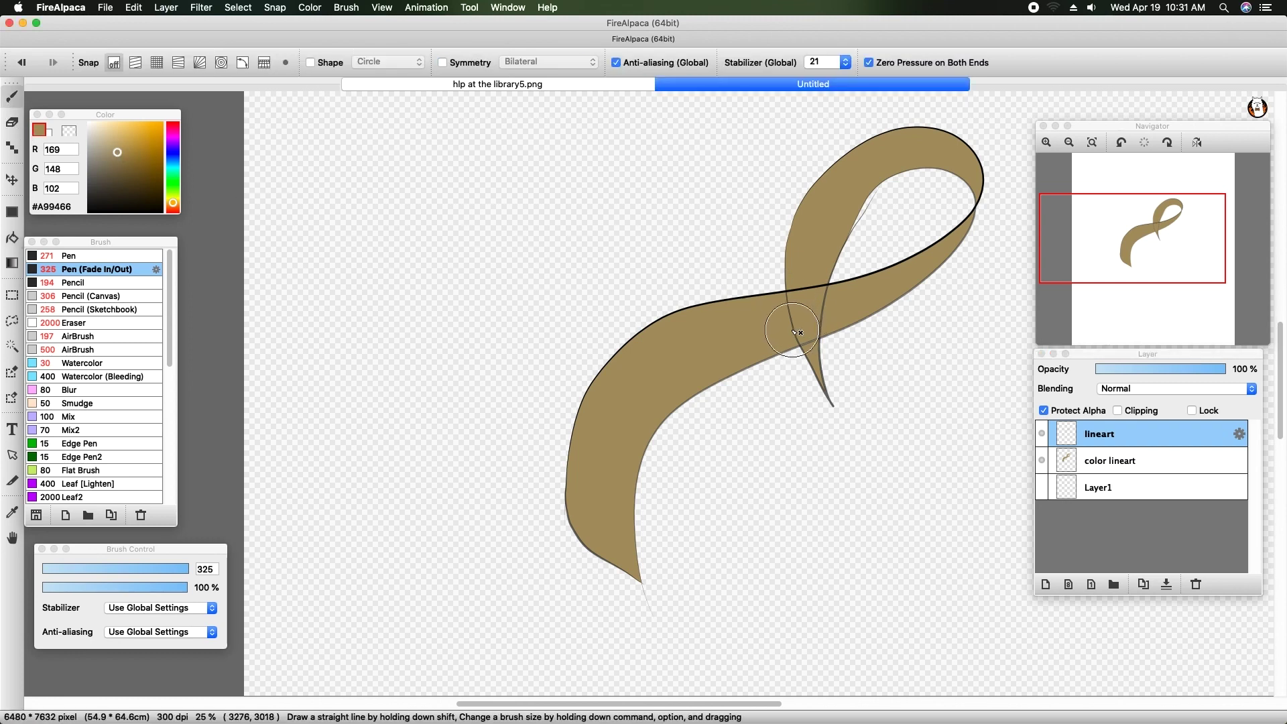
click(154, 571)
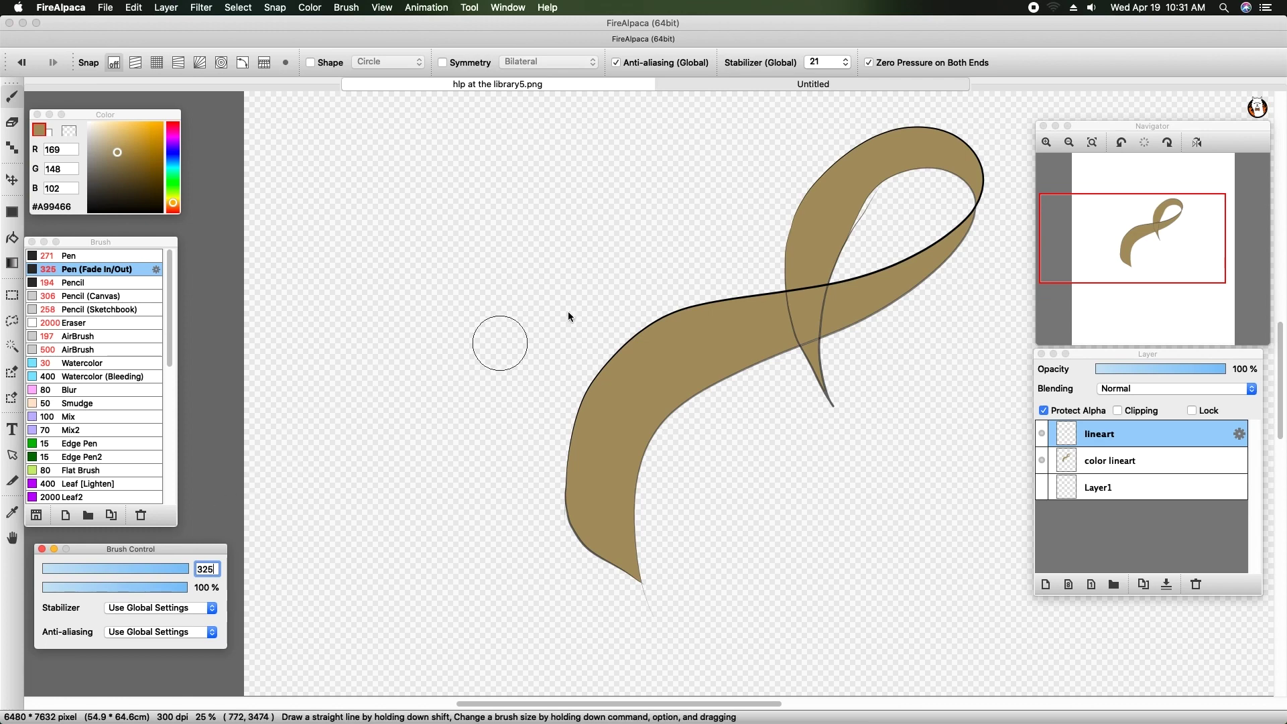
click(1047, 142)
drag(1139, 236, 1162, 218)
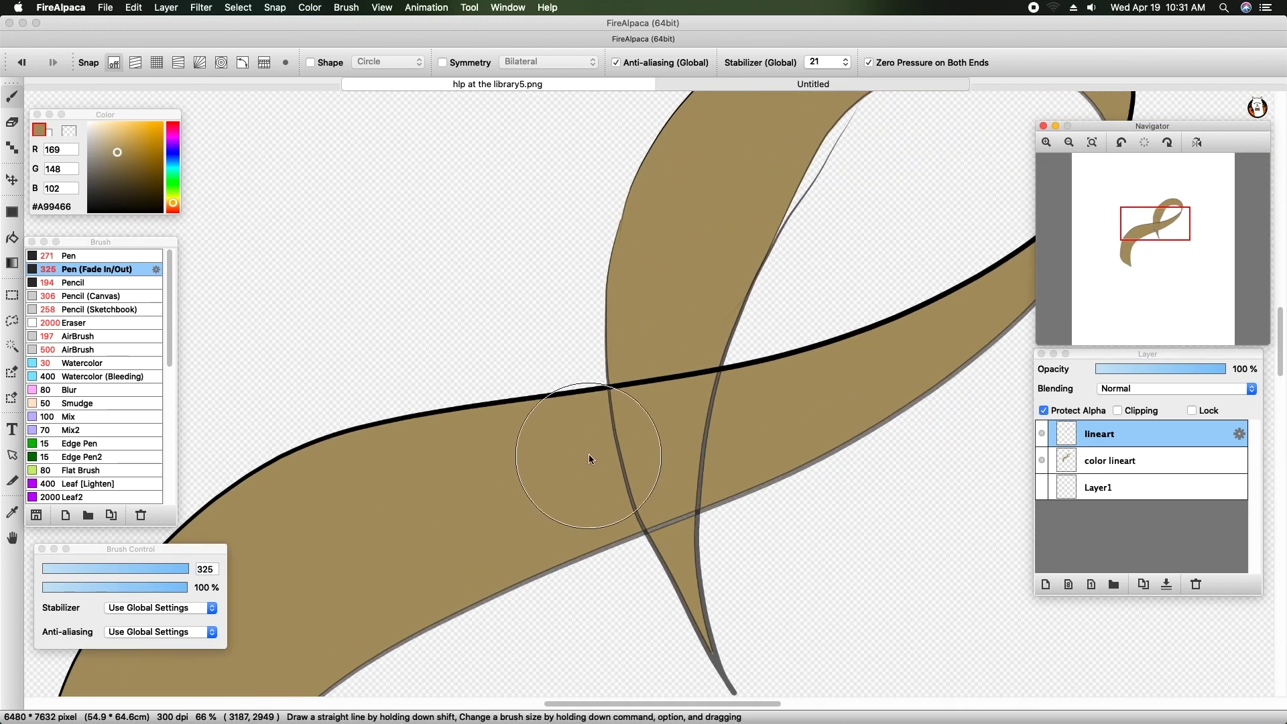
click(1046, 142)
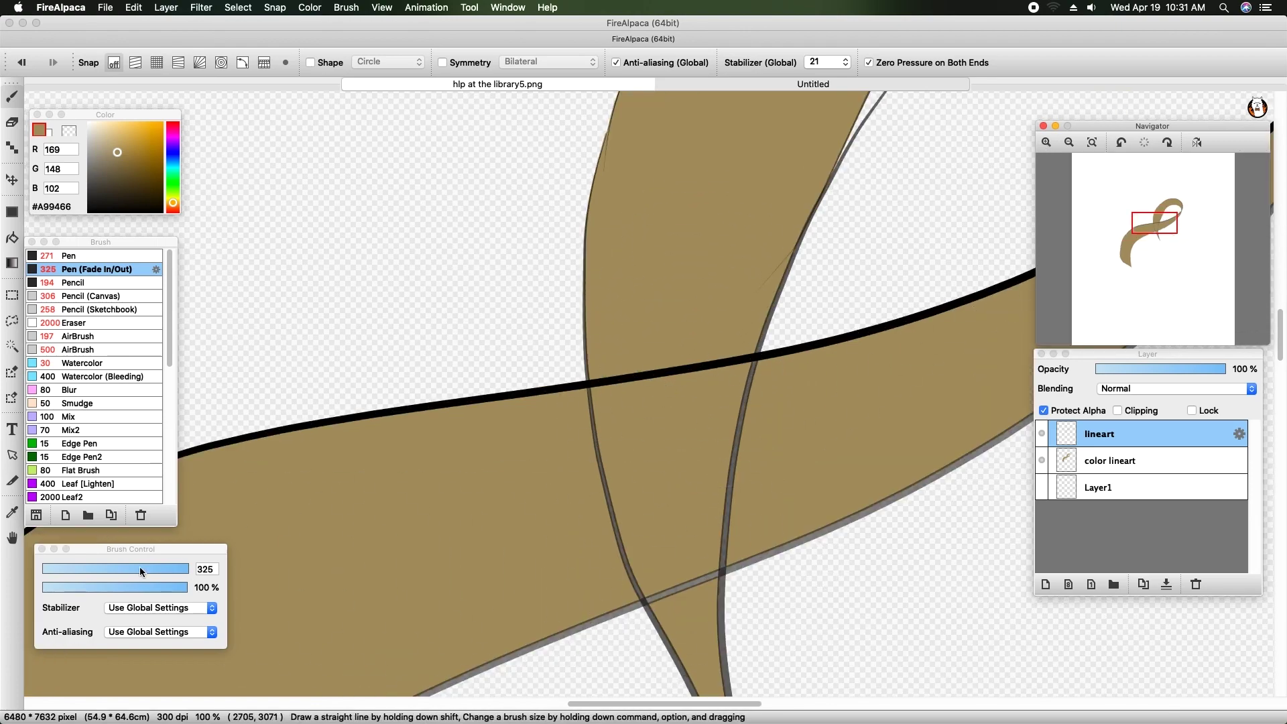
click(105, 575)
drag(95, 568, 111, 567)
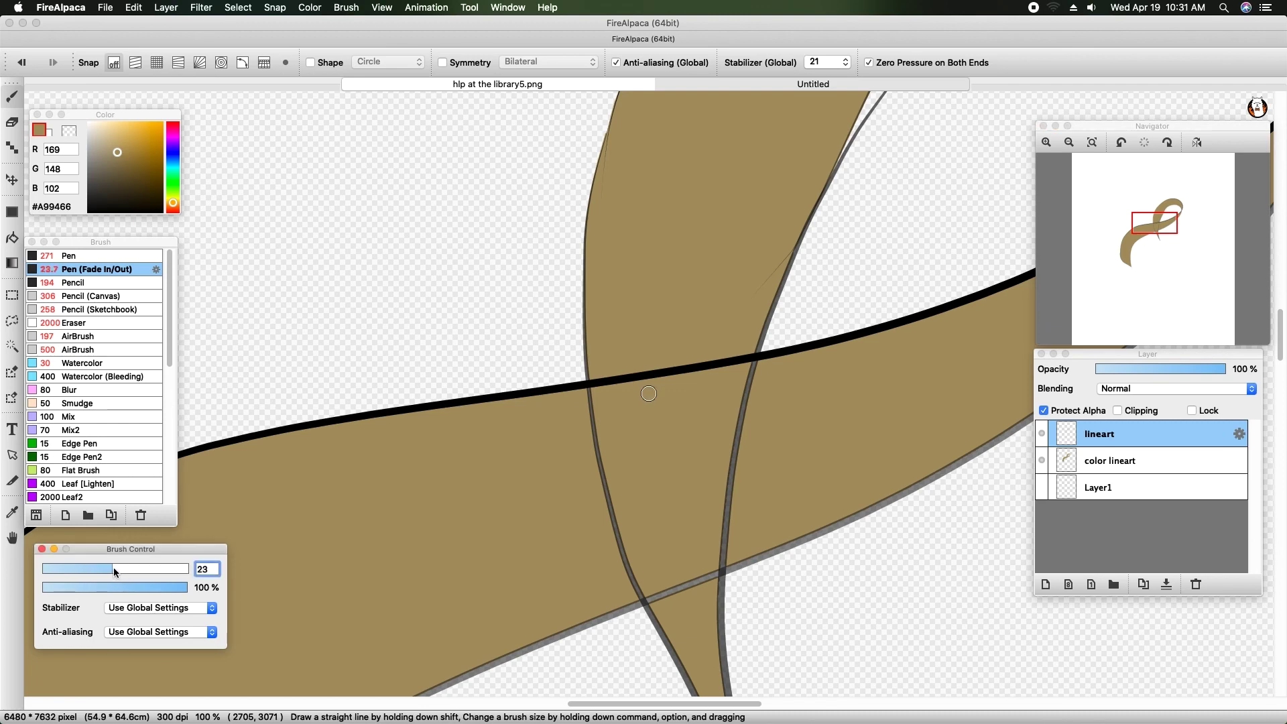
click(605, 381)
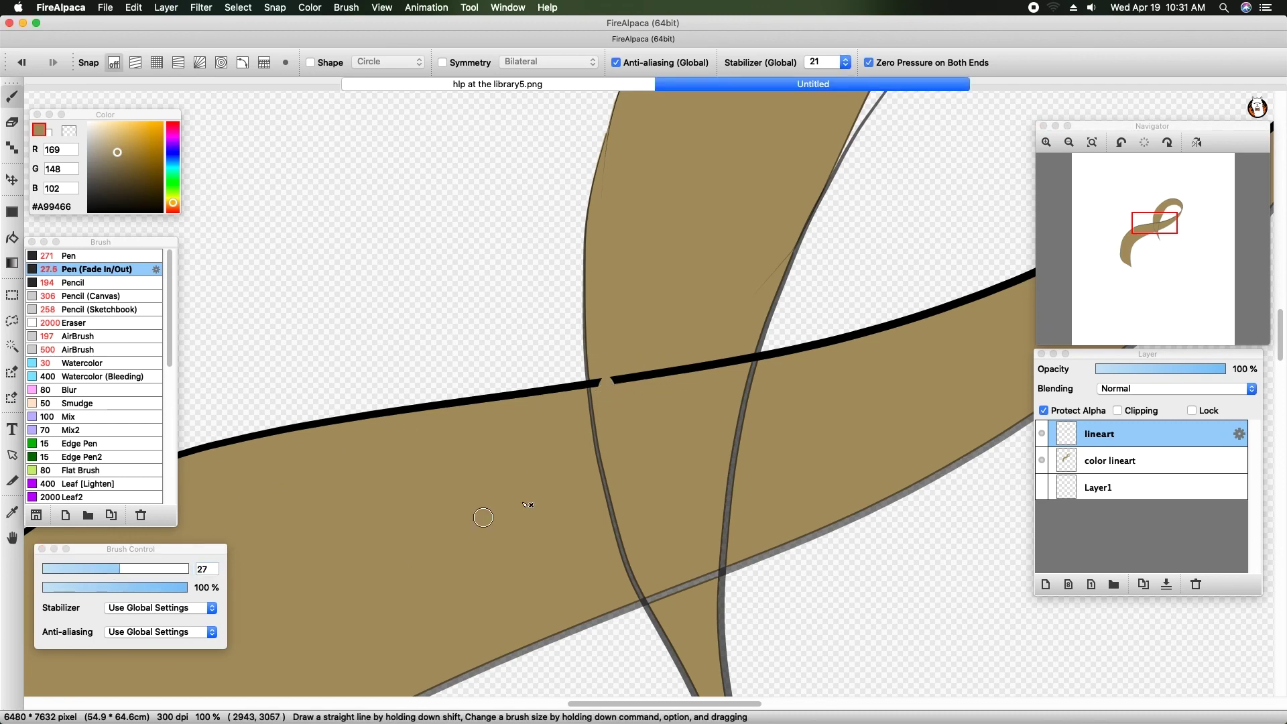
click(600, 386)
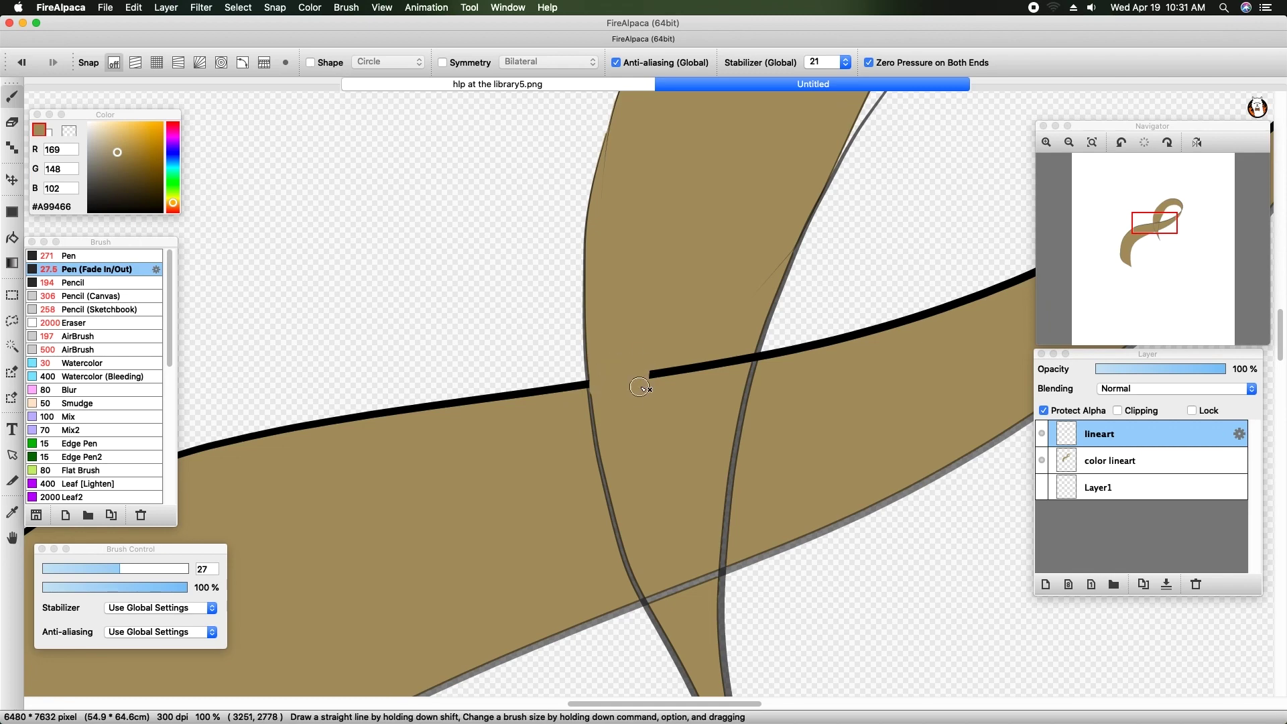
drag(672, 371, 687, 364)
click(741, 361)
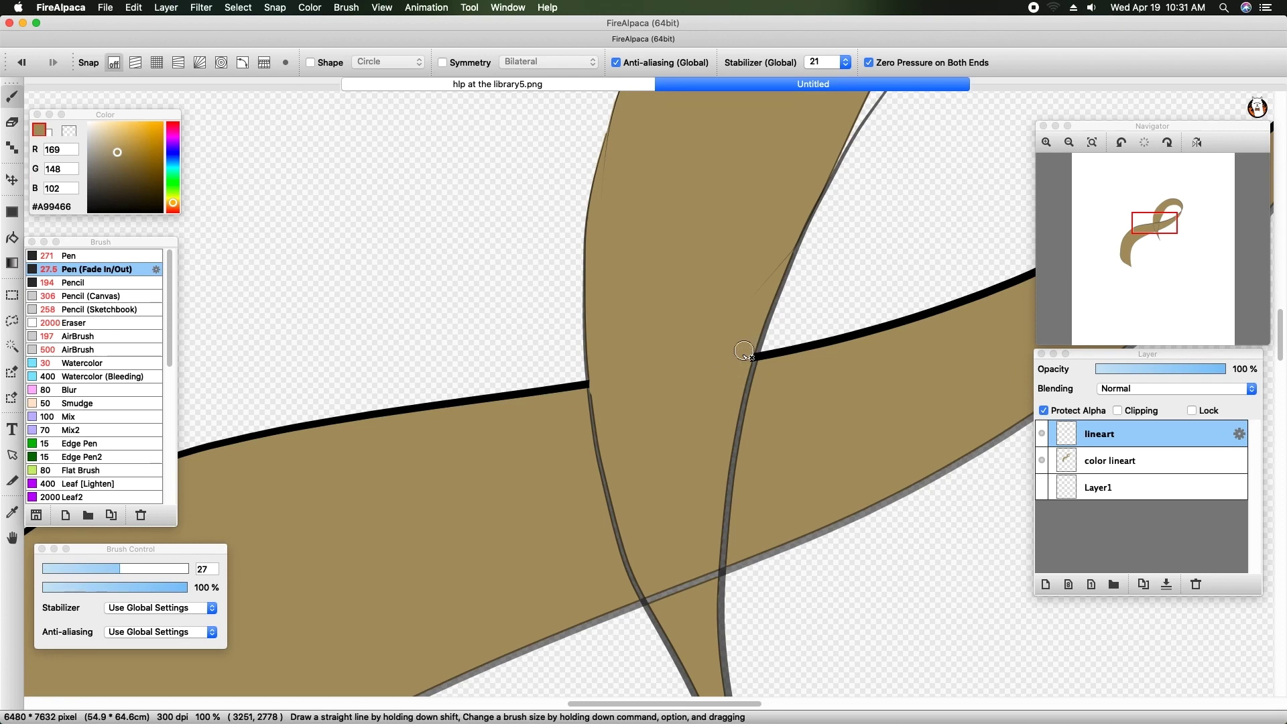
drag(740, 351, 751, 357)
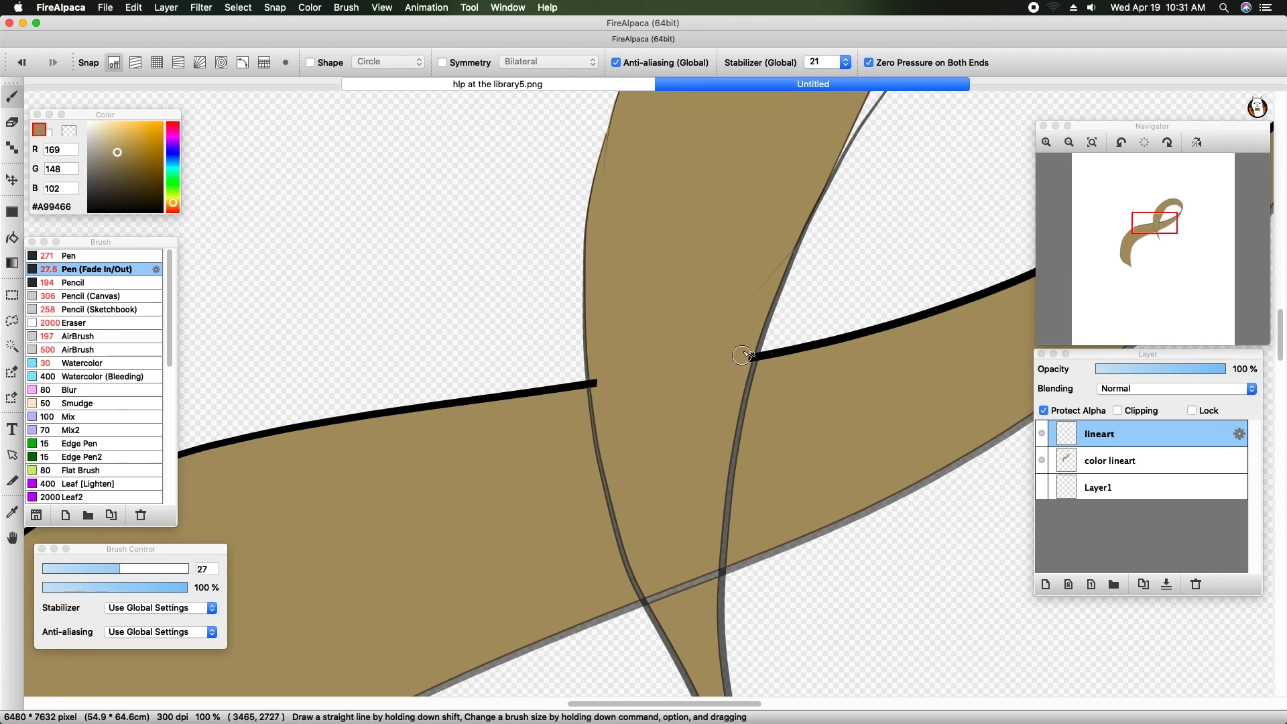
Step: Recolor the covered crossing line dark brown #776335, and try the Pen at size 14 on the loop's outer outline, undoing those outline strokes
click(129, 170)
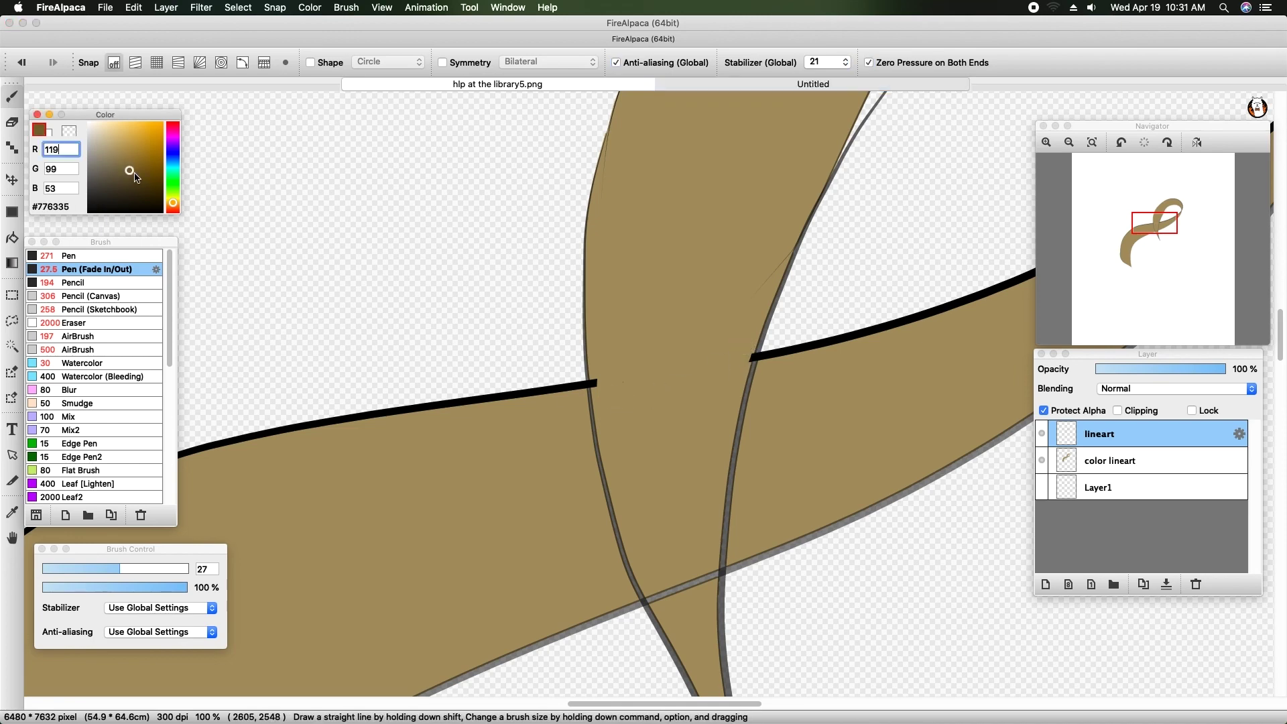
mouse_move(648, 375)
mouse_down()
mouse_move(598, 384)
mouse_move(620, 392)
mouse_move(609, 382)
mouse_move(750, 356)
mouse_up()
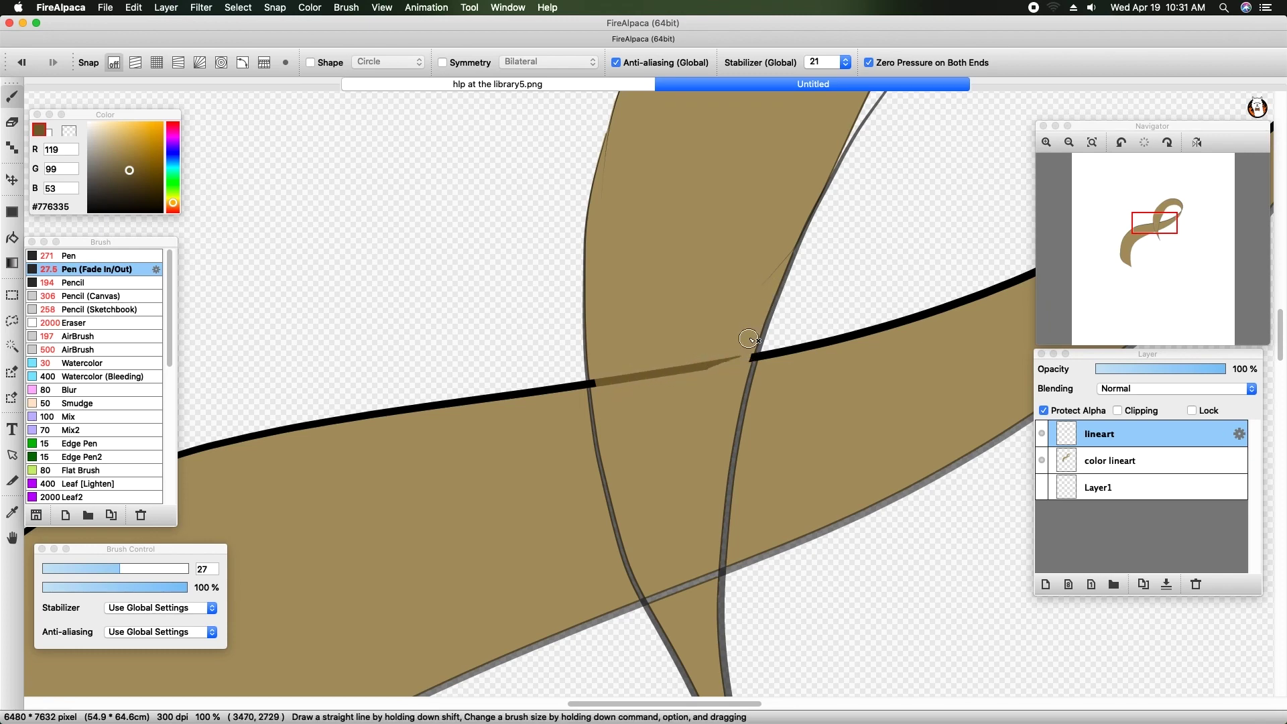
click(69, 255)
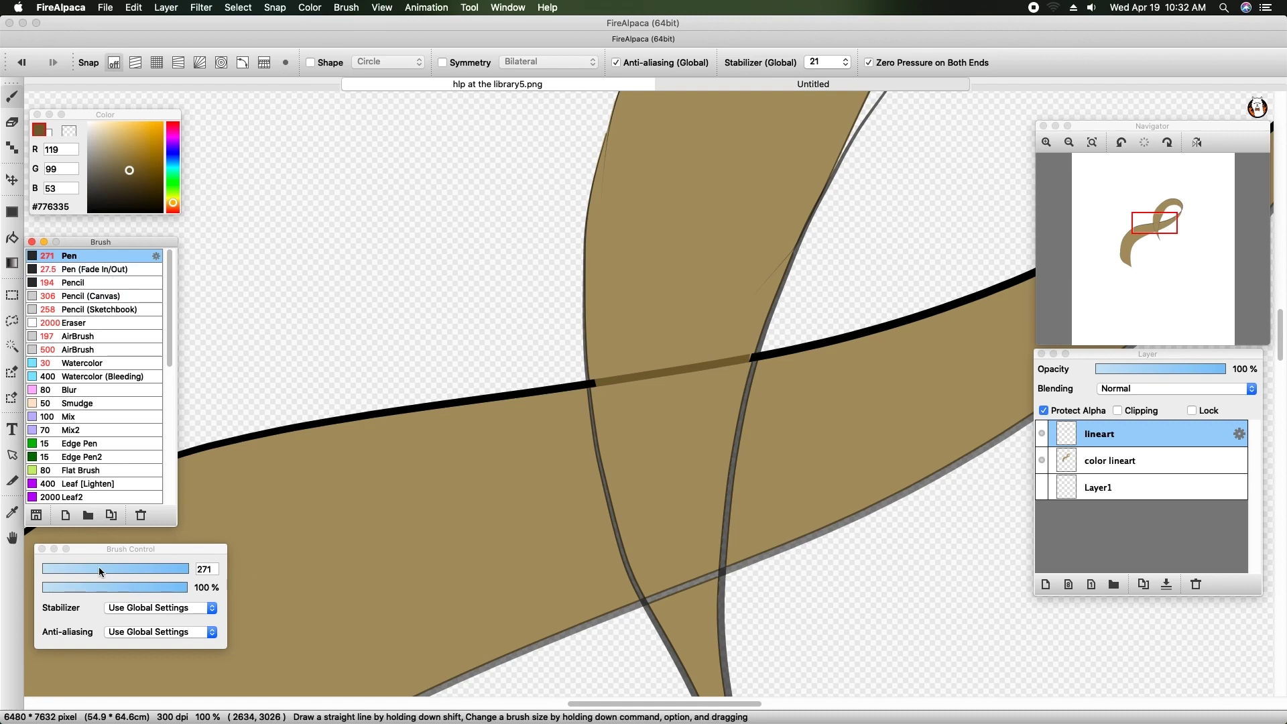
drag(99, 568, 83, 569)
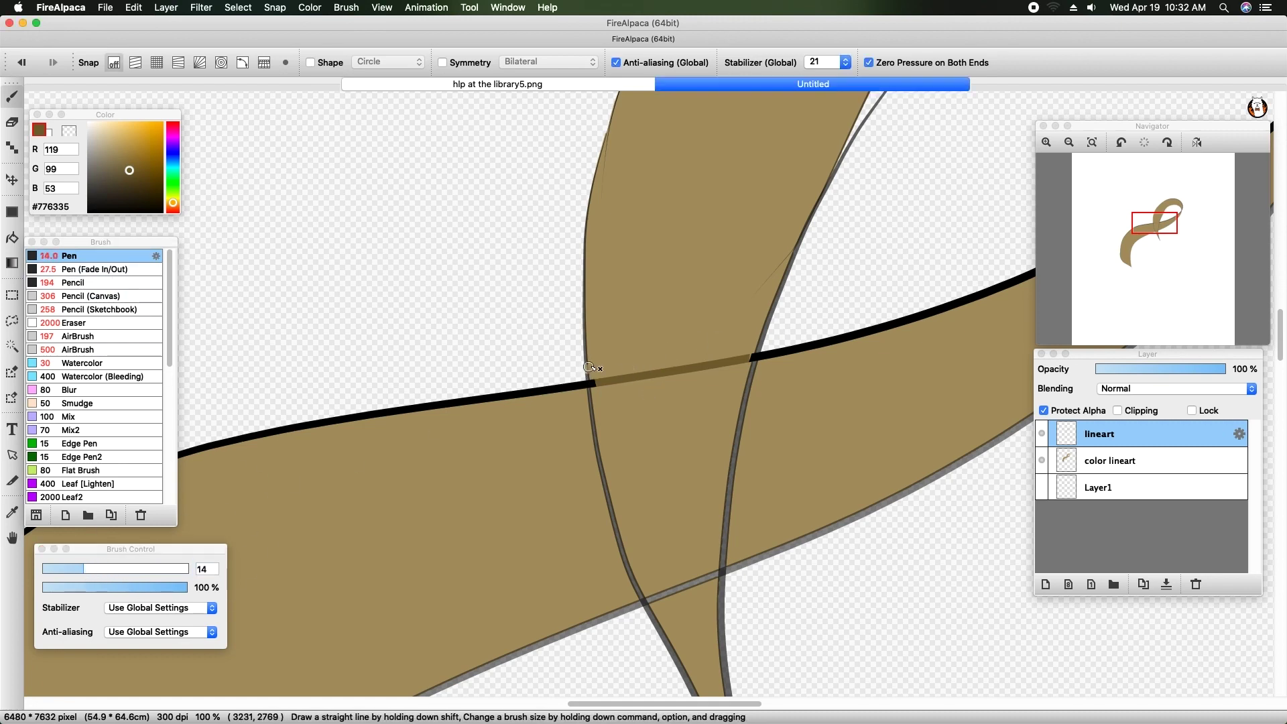
key(super+z)
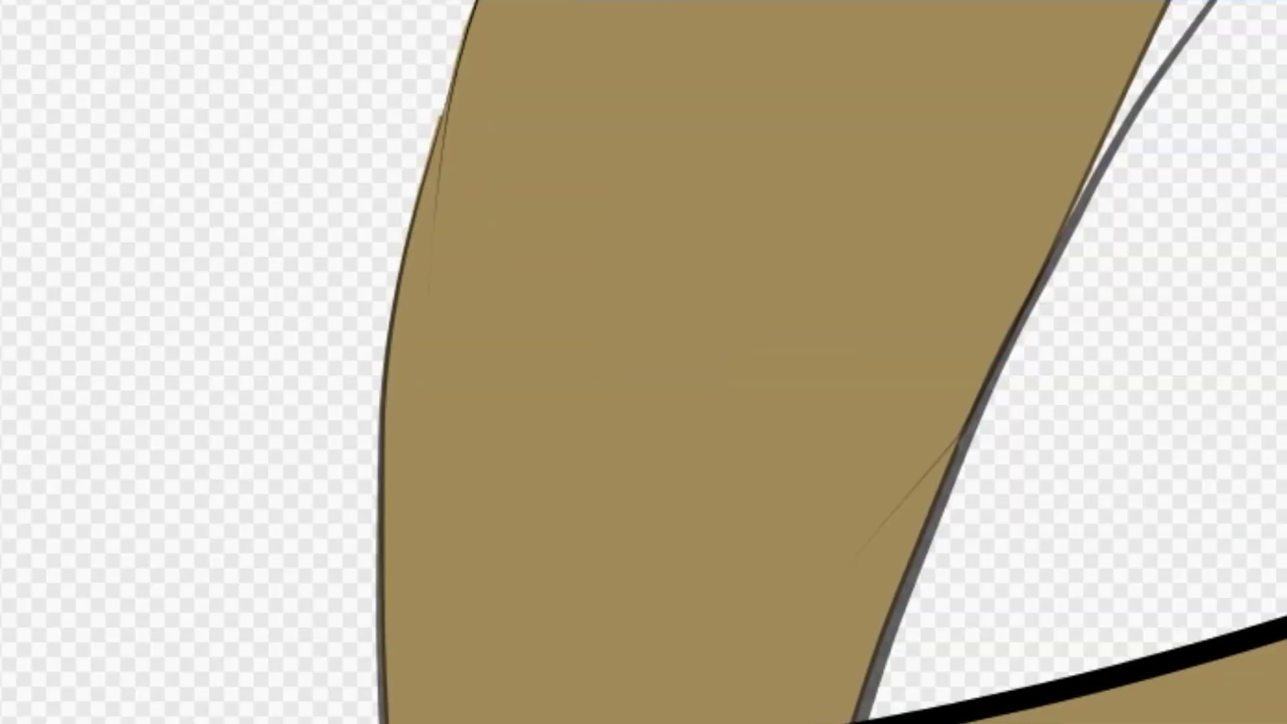
mouse_move(393, 612)
mouse_down()
mouse_move(273, 641)
mouse_move(316, 589)
mouse_move(305, 566)
mouse_move(337, 516)
mouse_move(451, 408)
mouse_move(313, 456)
mouse_move(422, 362)
mouse_move(386, 332)
mouse_move(442, 144)
mouse_move(371, 439)
mouse_up()
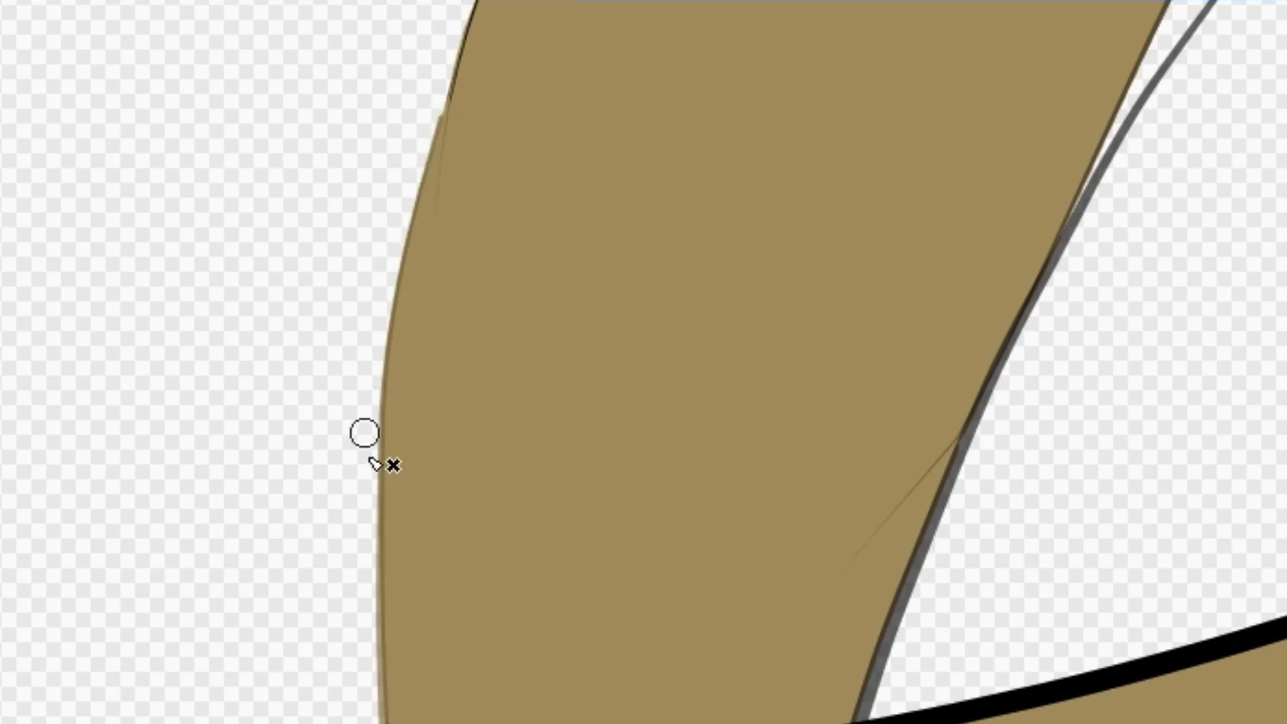
key(super+z)
key(super+z)
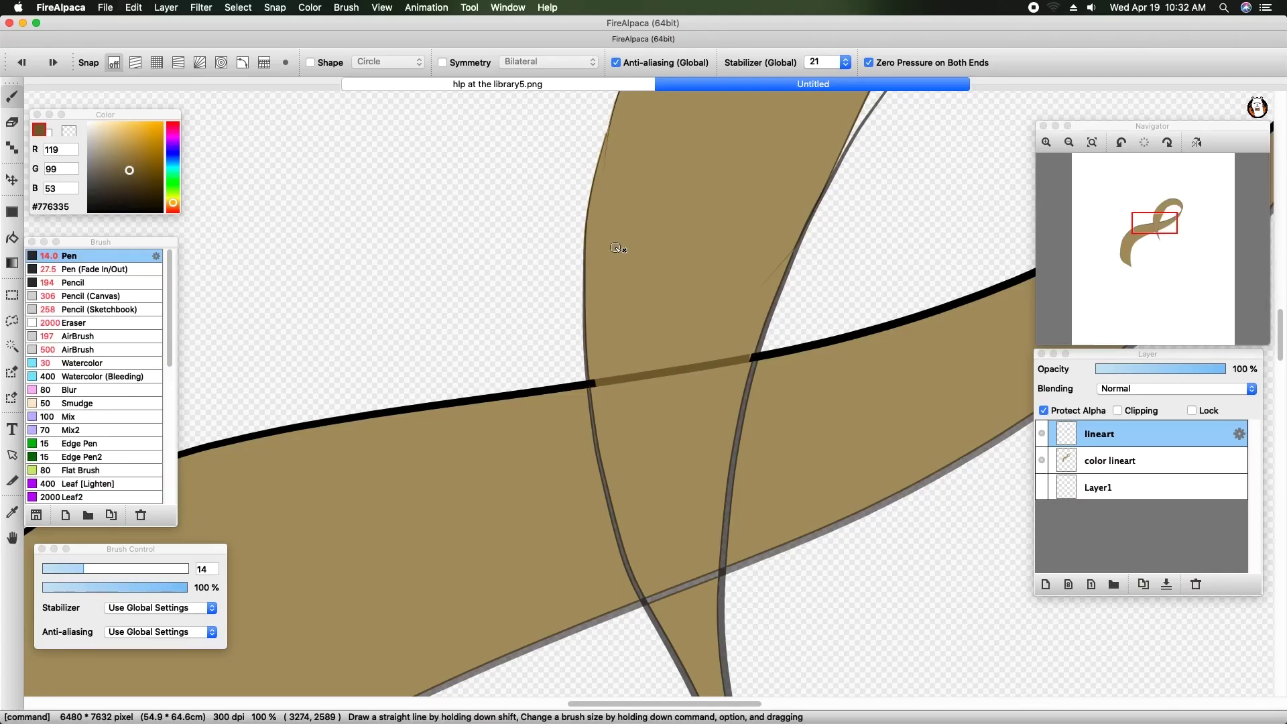
key(super+z)
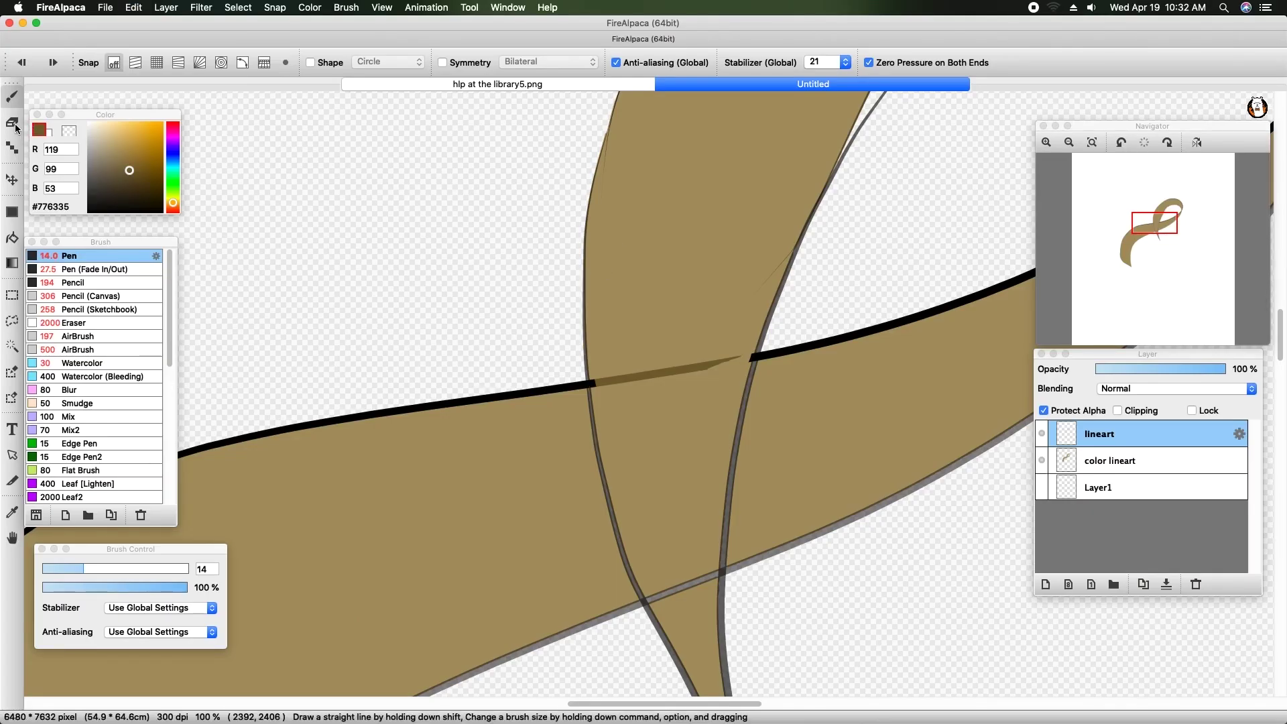
Step: Try erasing the lines crossing the ribbon's overlap with Eraser (Sketchbook) at size 25, and undo the erasing
click(18, 126)
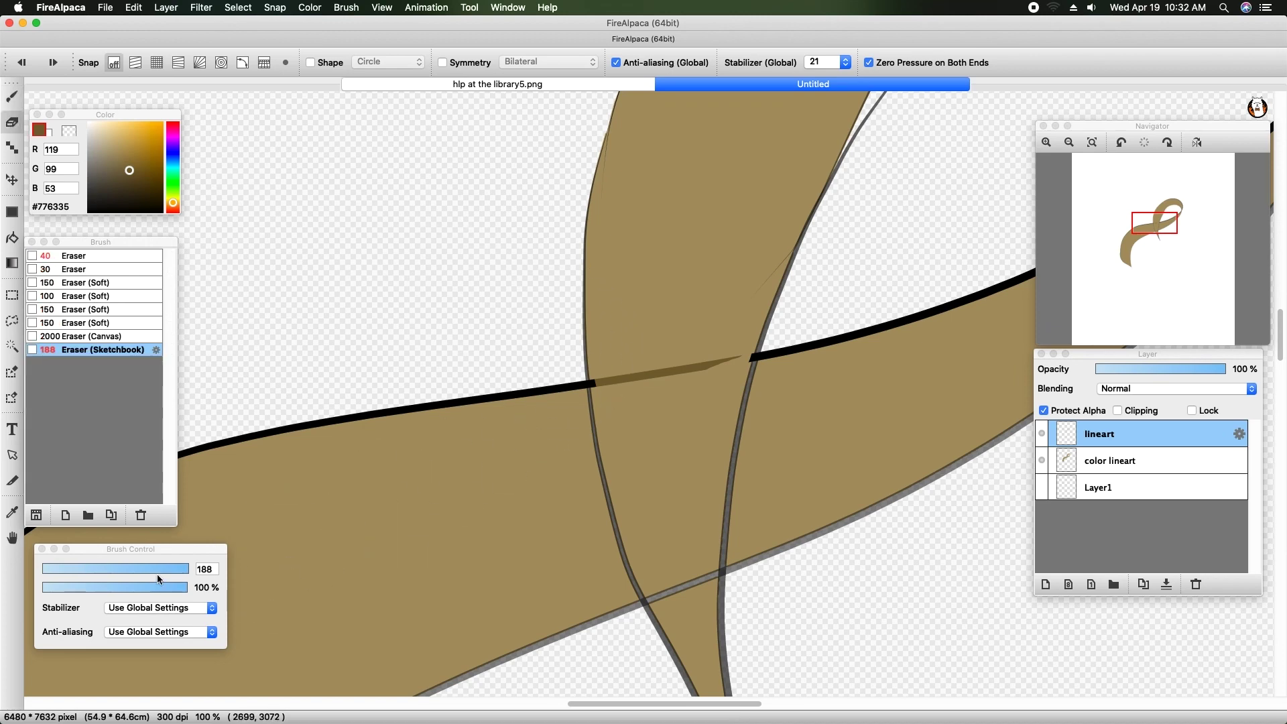
drag(149, 568, 125, 568)
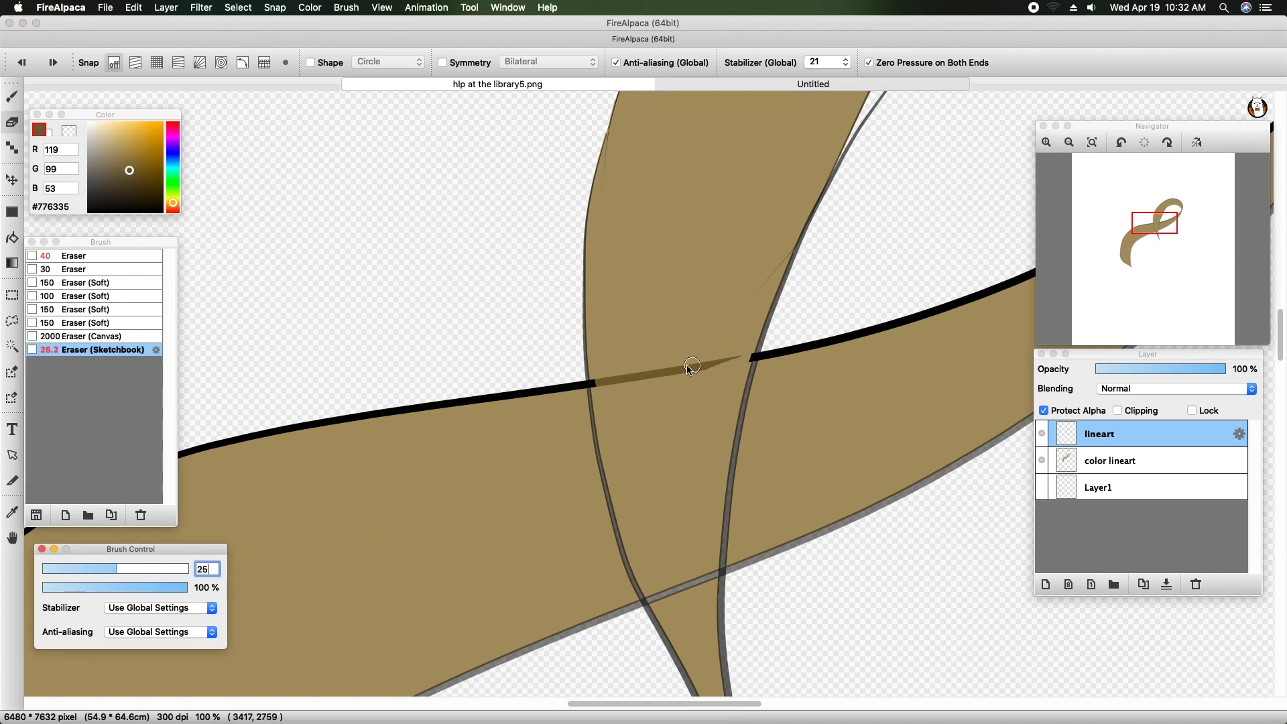
click(598, 381)
drag(596, 380, 609, 382)
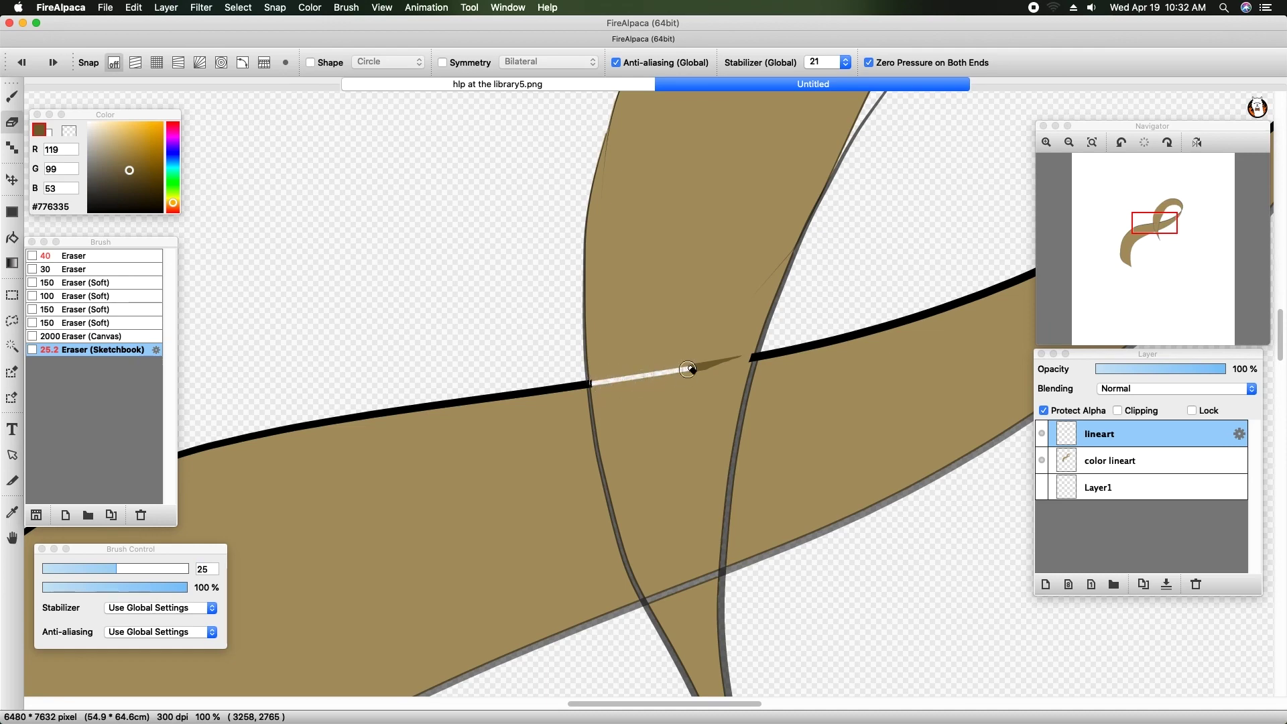
drag(739, 350, 741, 353)
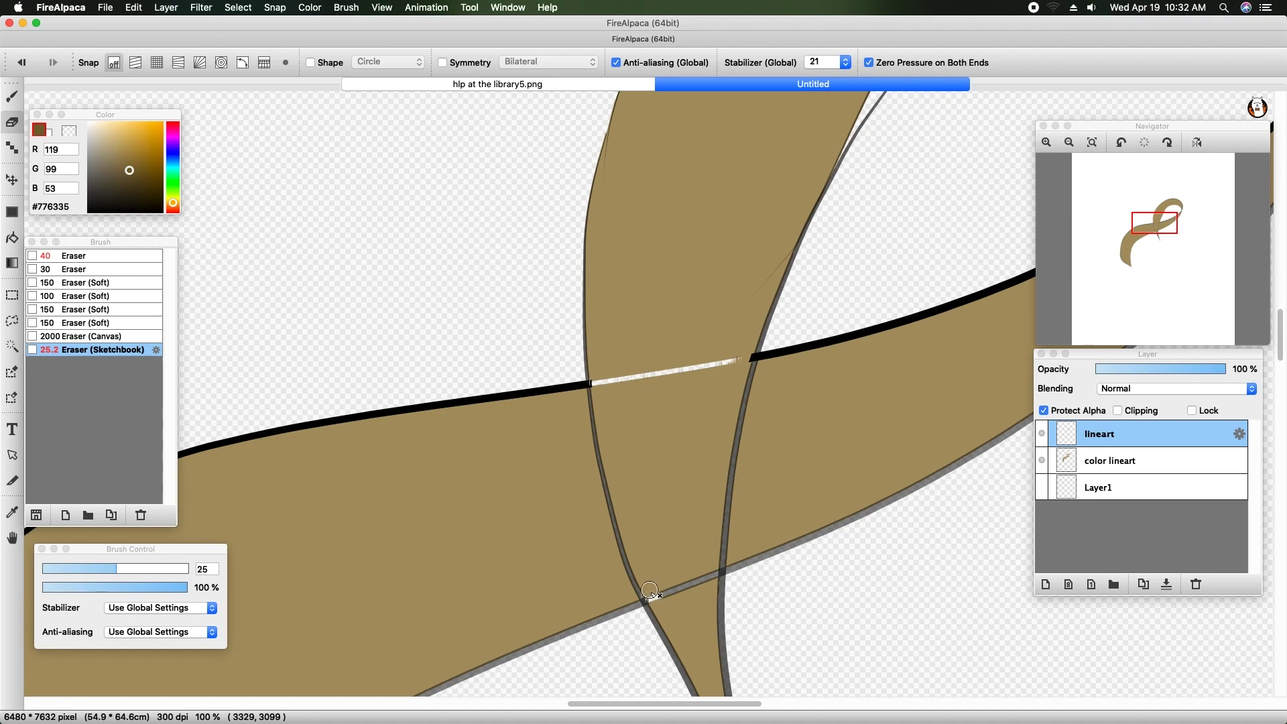
drag(666, 584, 673, 620)
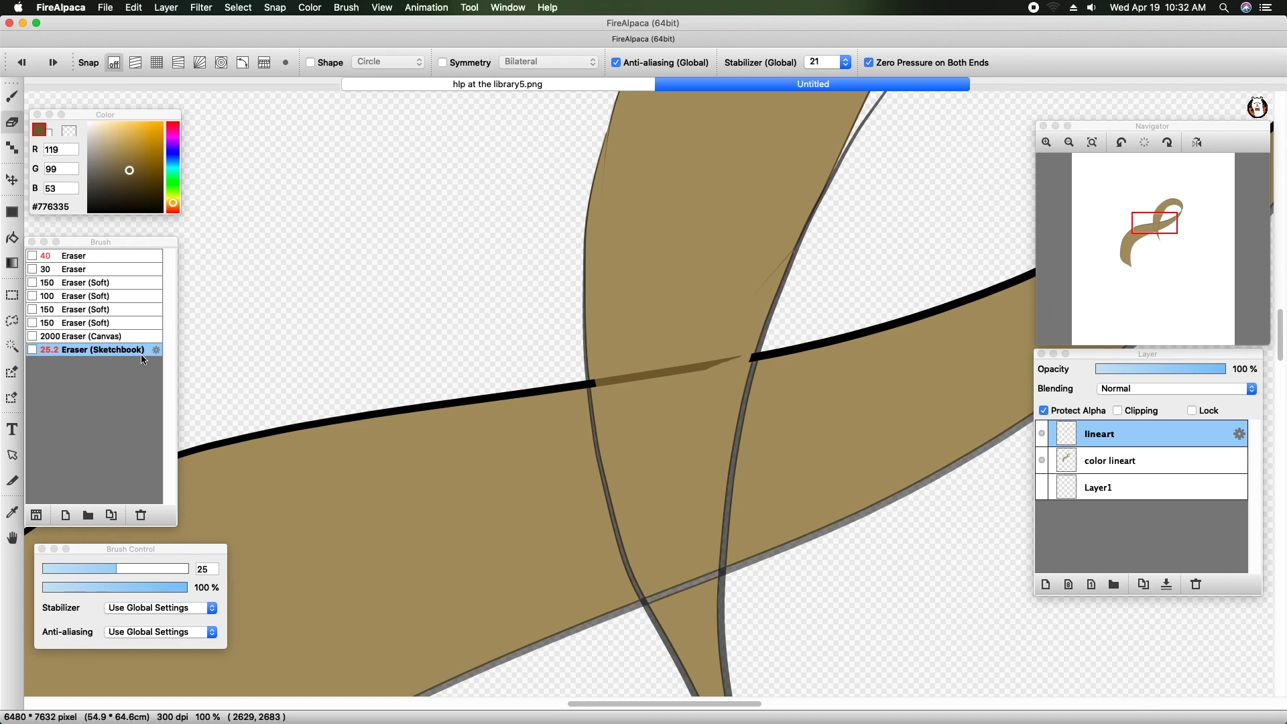
Step: Erase both lineart segments crossing the ribbon's overlap with the size 30 Eraser on the lineart layer
click(86, 270)
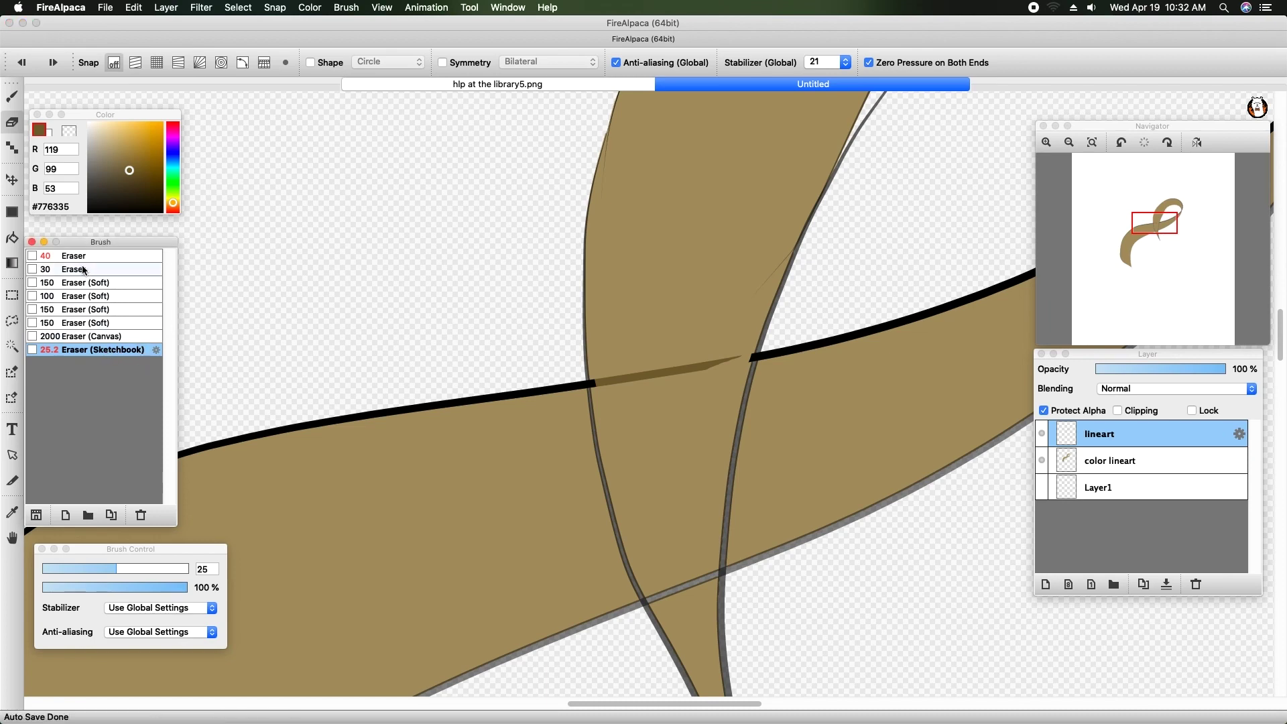
click(612, 377)
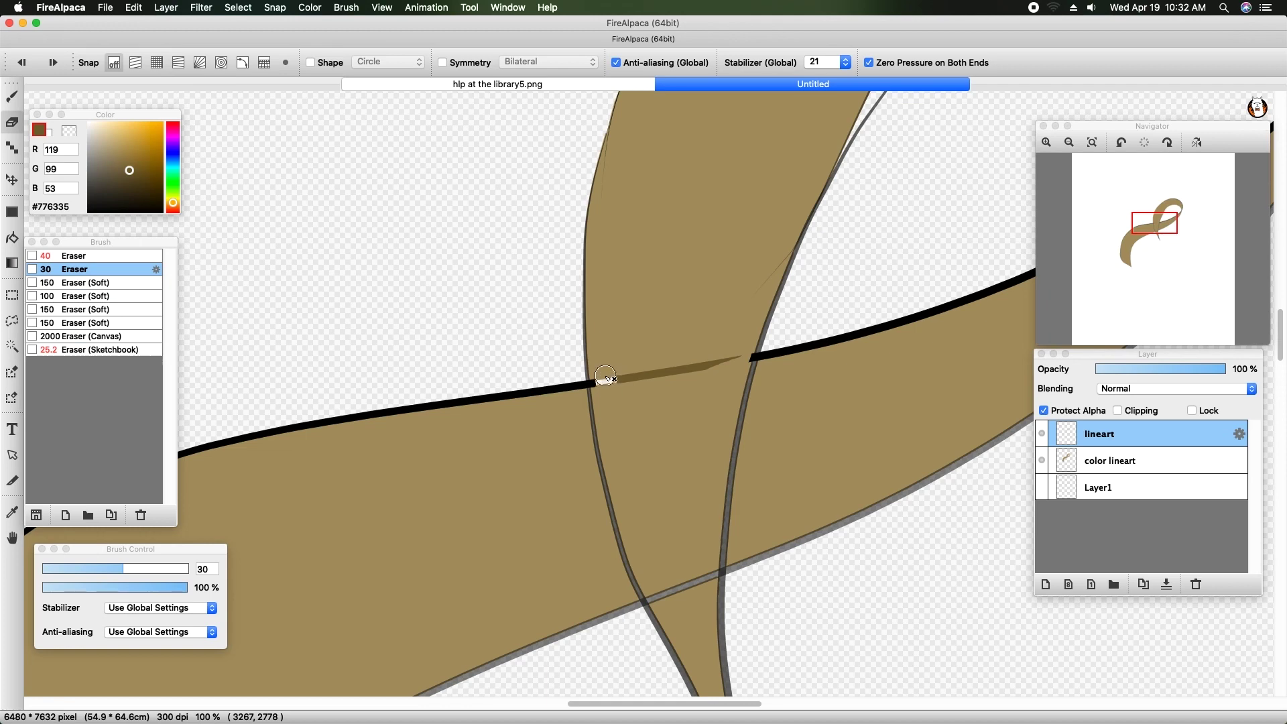
drag(601, 386, 746, 354)
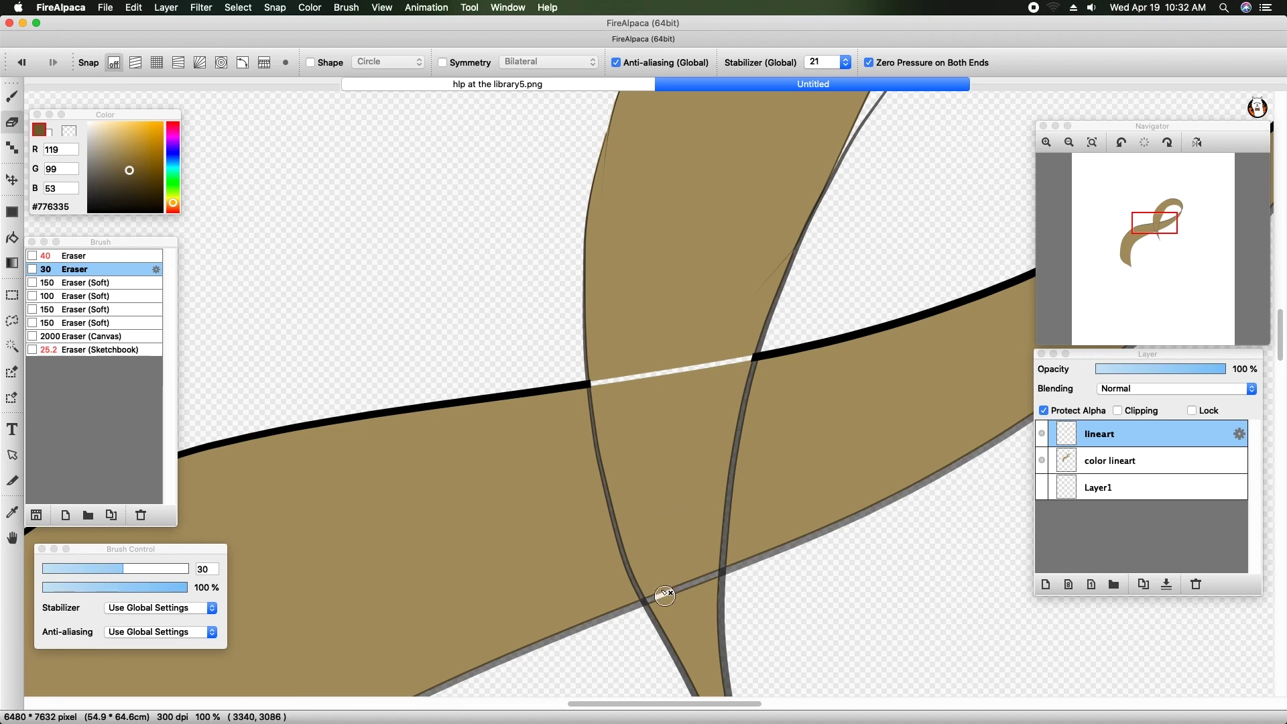
drag(658, 586, 692, 583)
Step: Sample the ribbon's tan #A99466 and paint over both erased gaps with the Pen at size 14 on the color lineart layer
click(1150, 458)
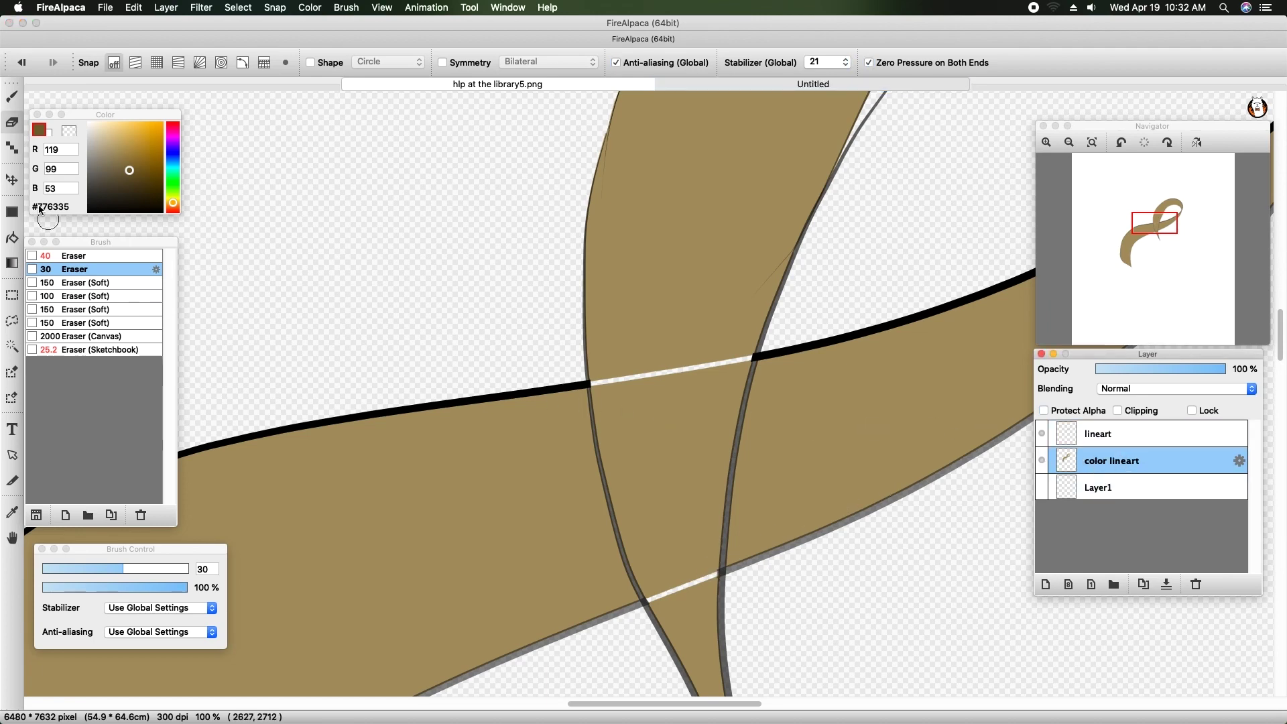
click(597, 375)
key(b)
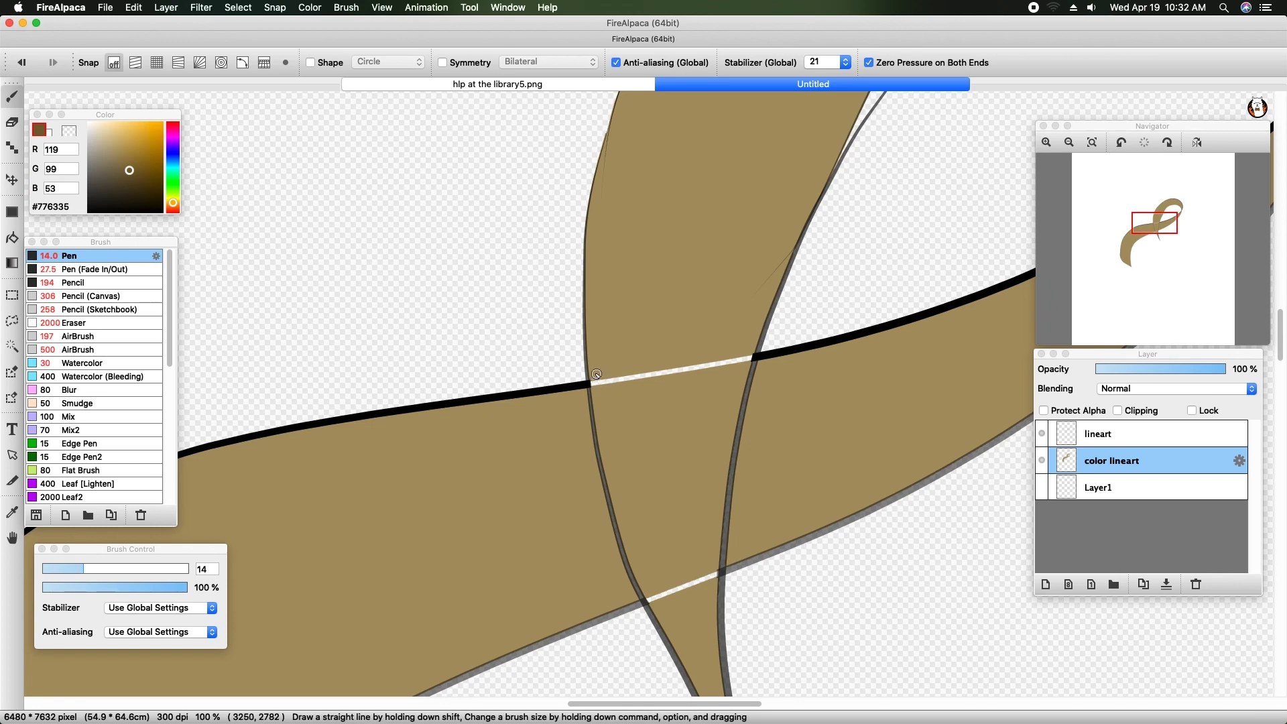
alt+click(625, 332)
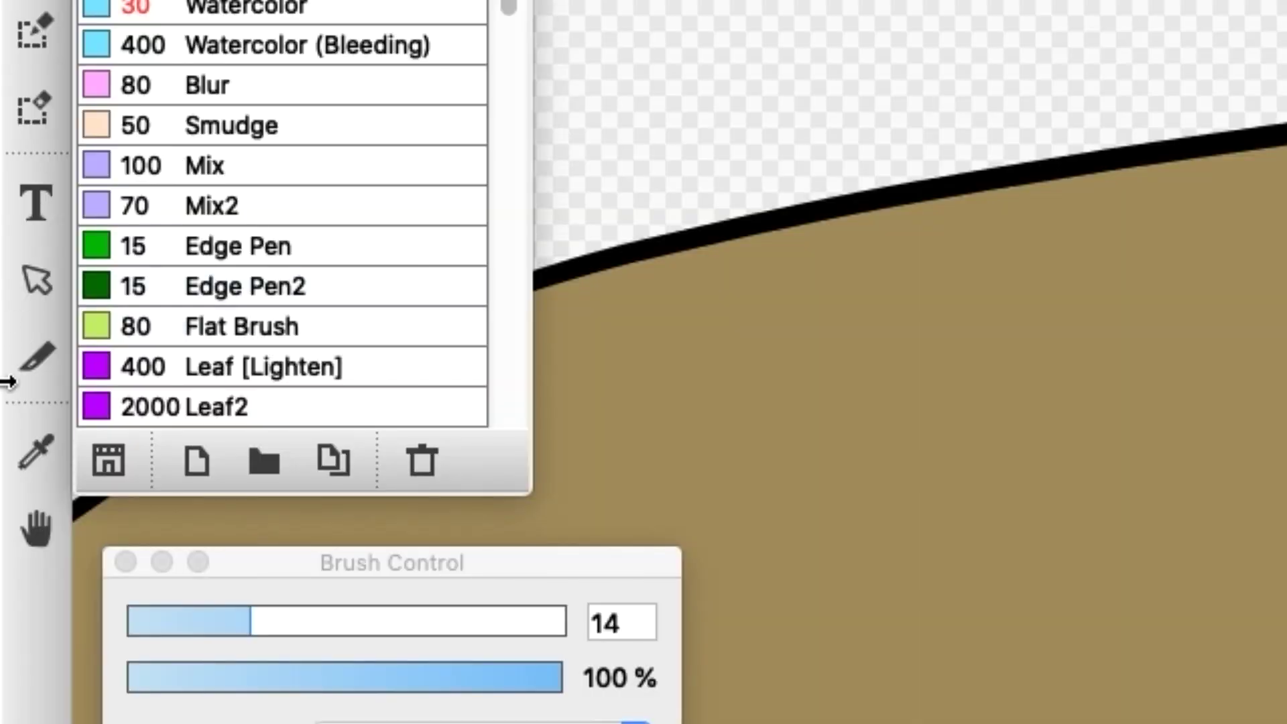
click(47, 450)
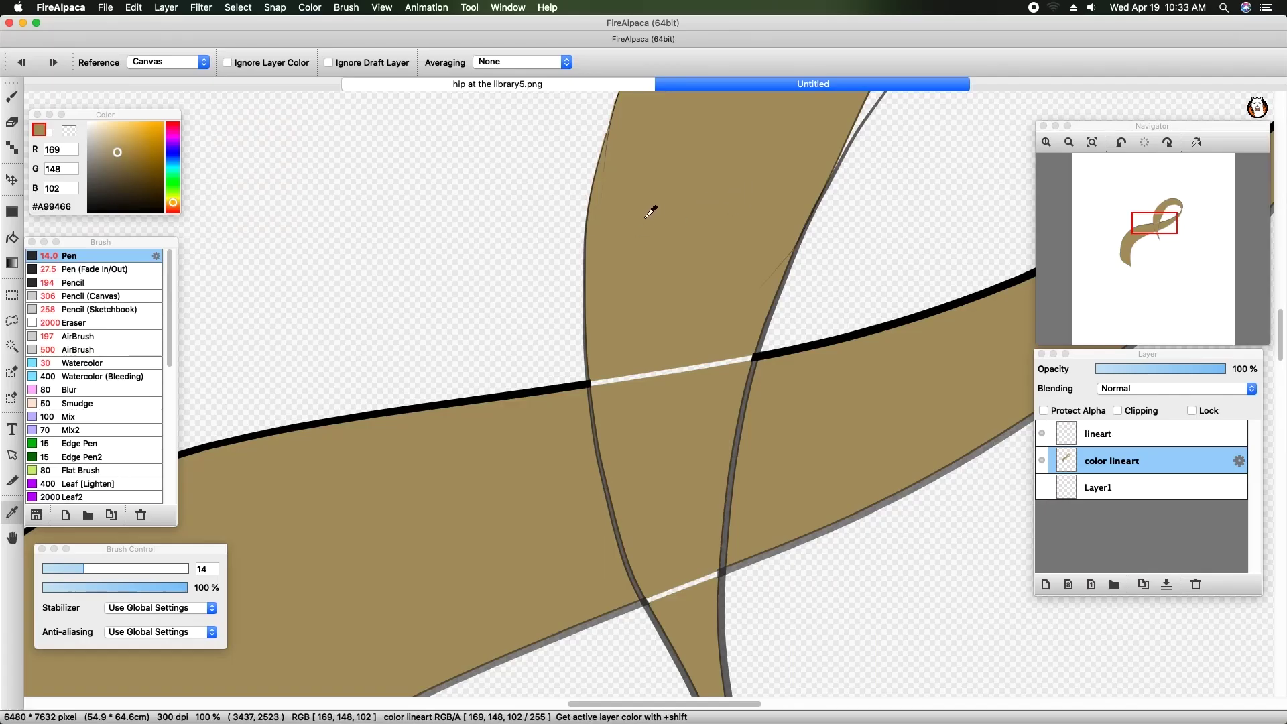
click(12, 96)
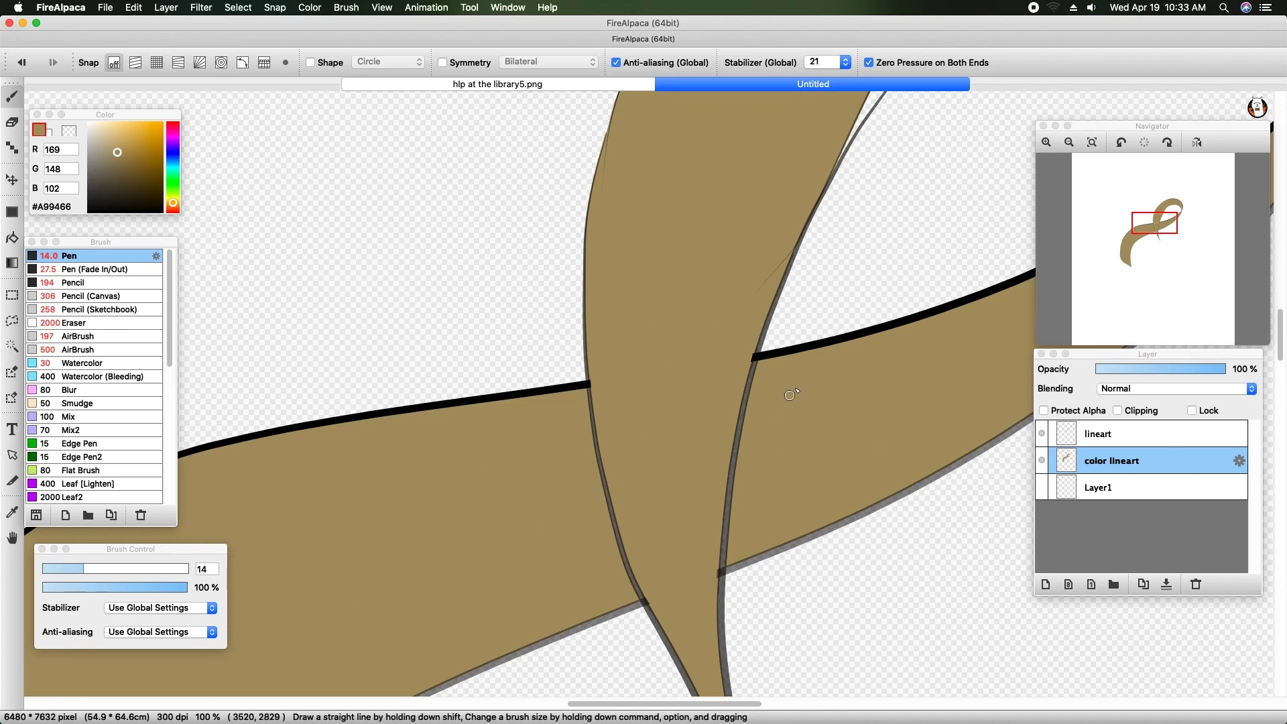
click(1068, 142)
click(1069, 142)
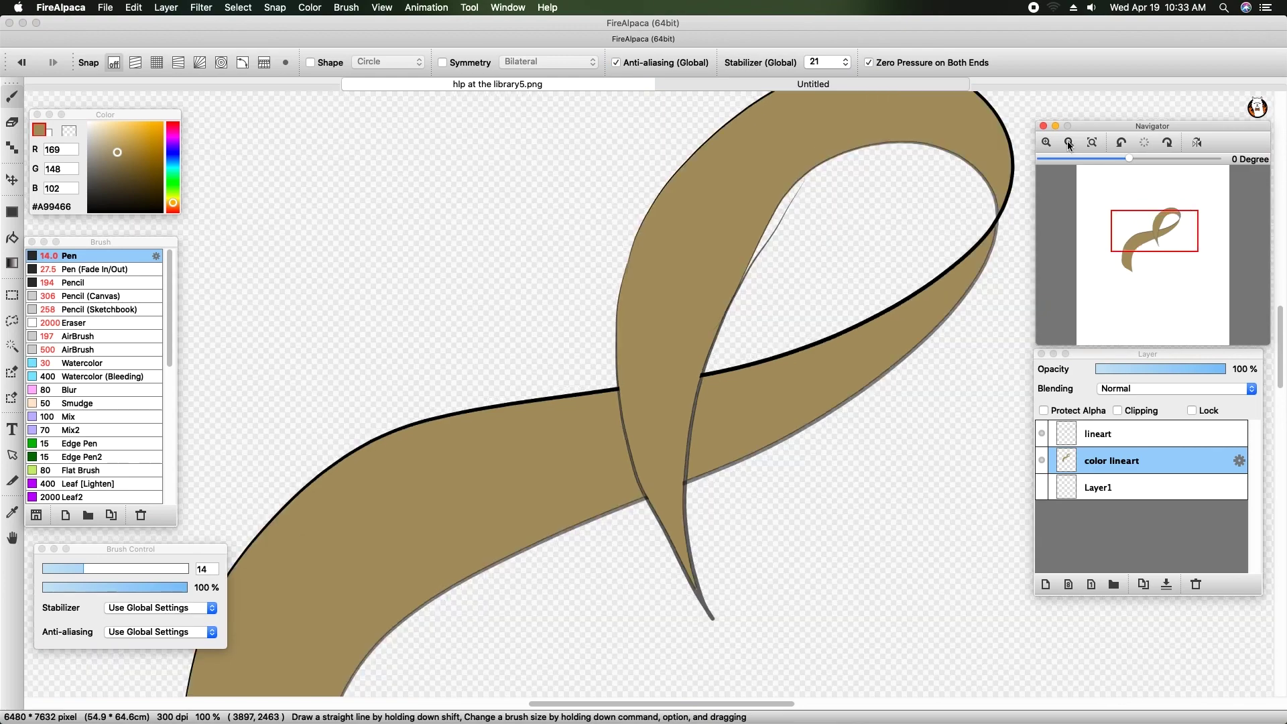
Step: Select the lineart layer and try erasing the stray line inside the ribbon's loop with the size 30 Eraser
click(1068, 143)
click(1067, 144)
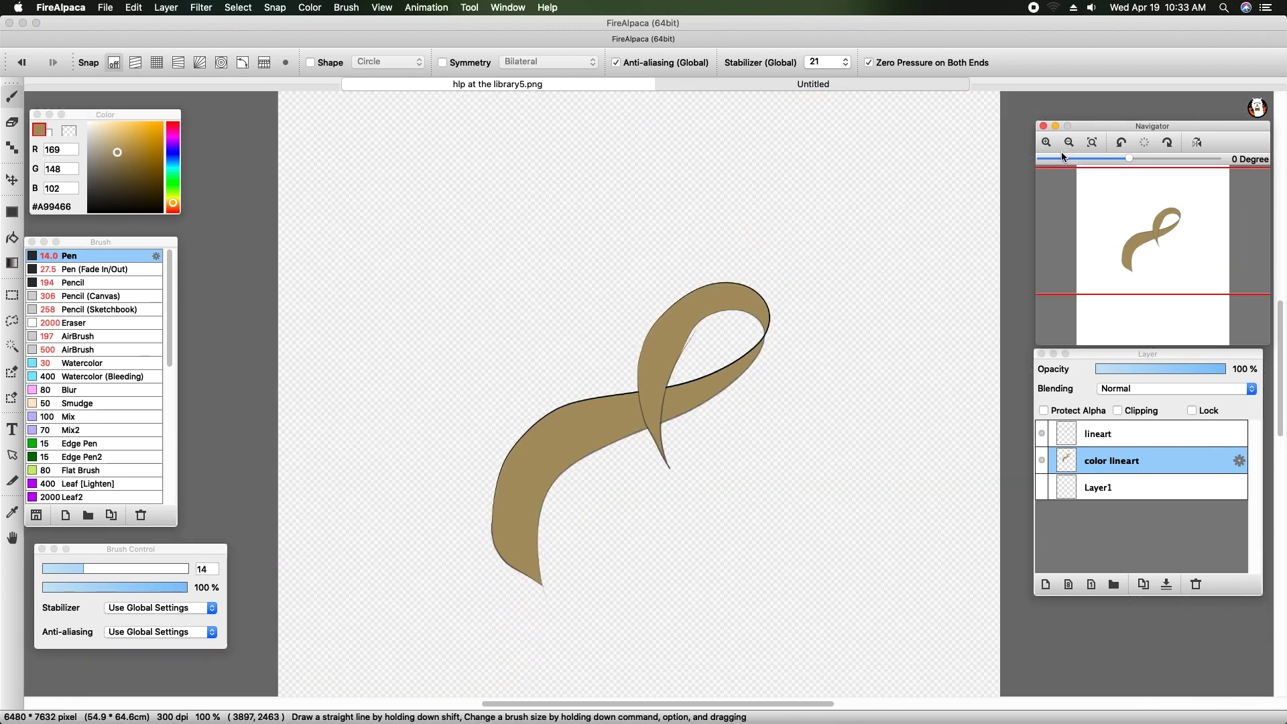
click(1047, 142)
click(1046, 142)
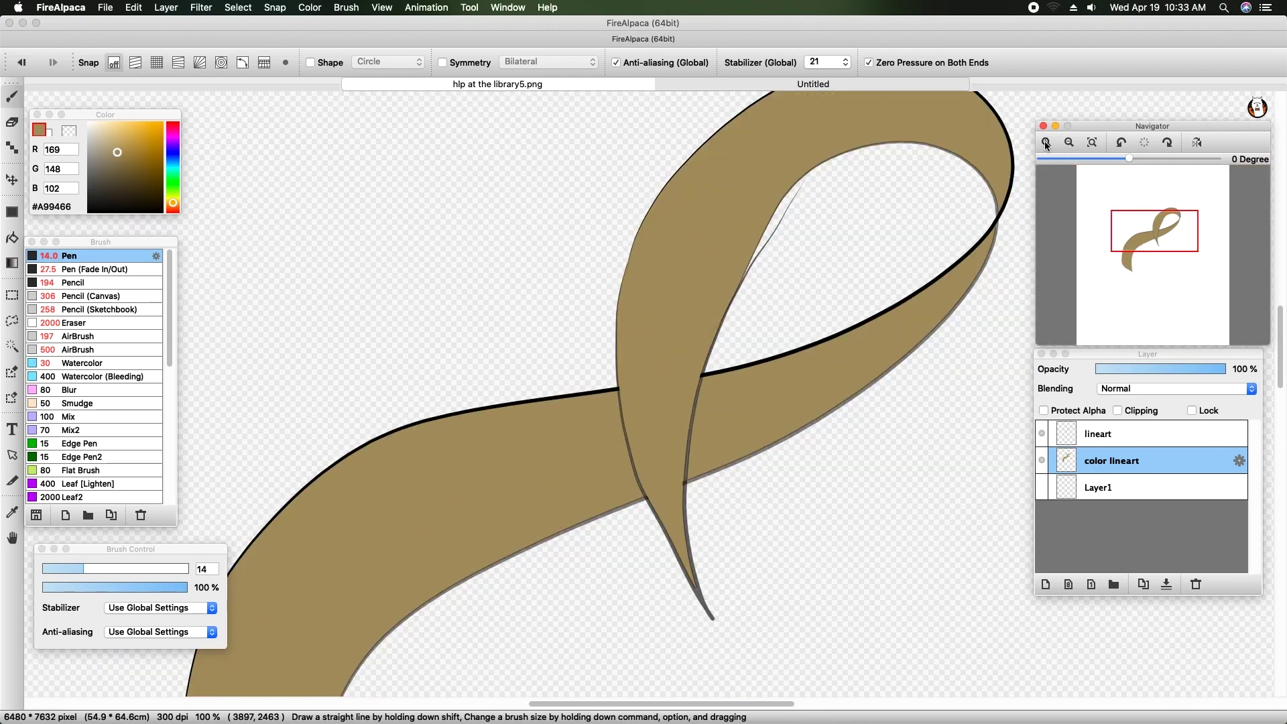
click(1046, 141)
drag(1146, 239, 1155, 222)
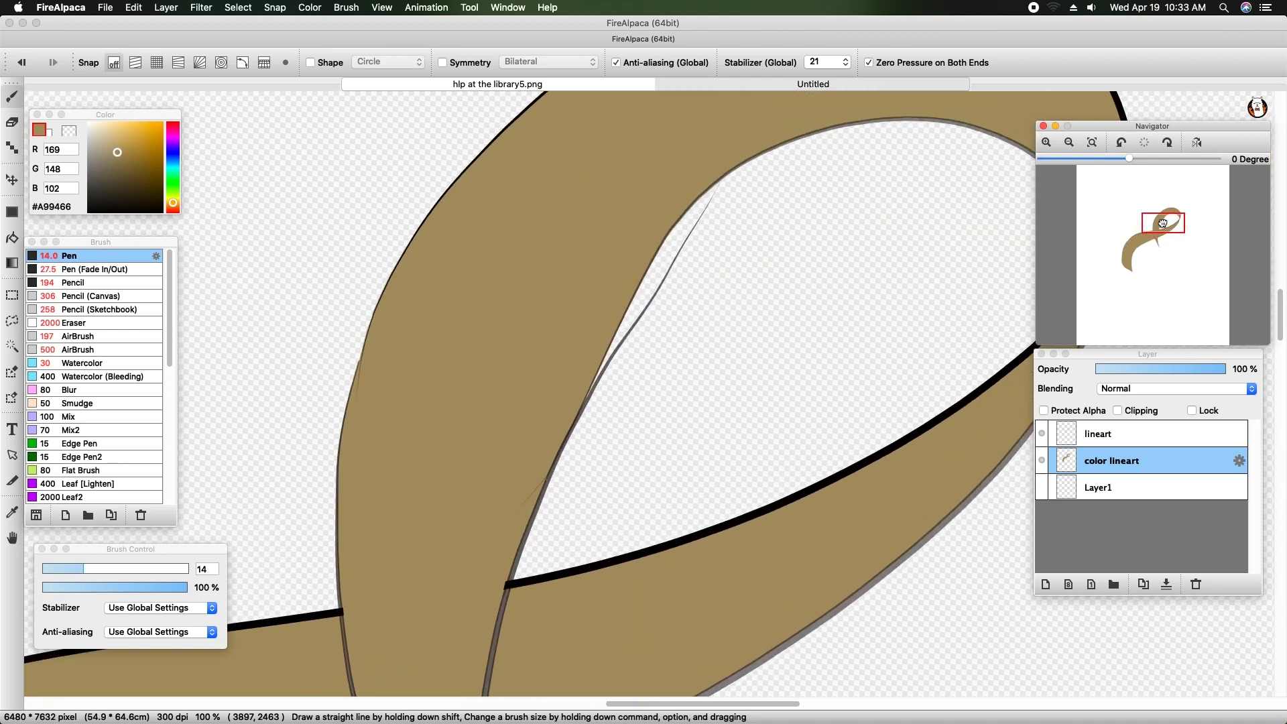
click(1093, 433)
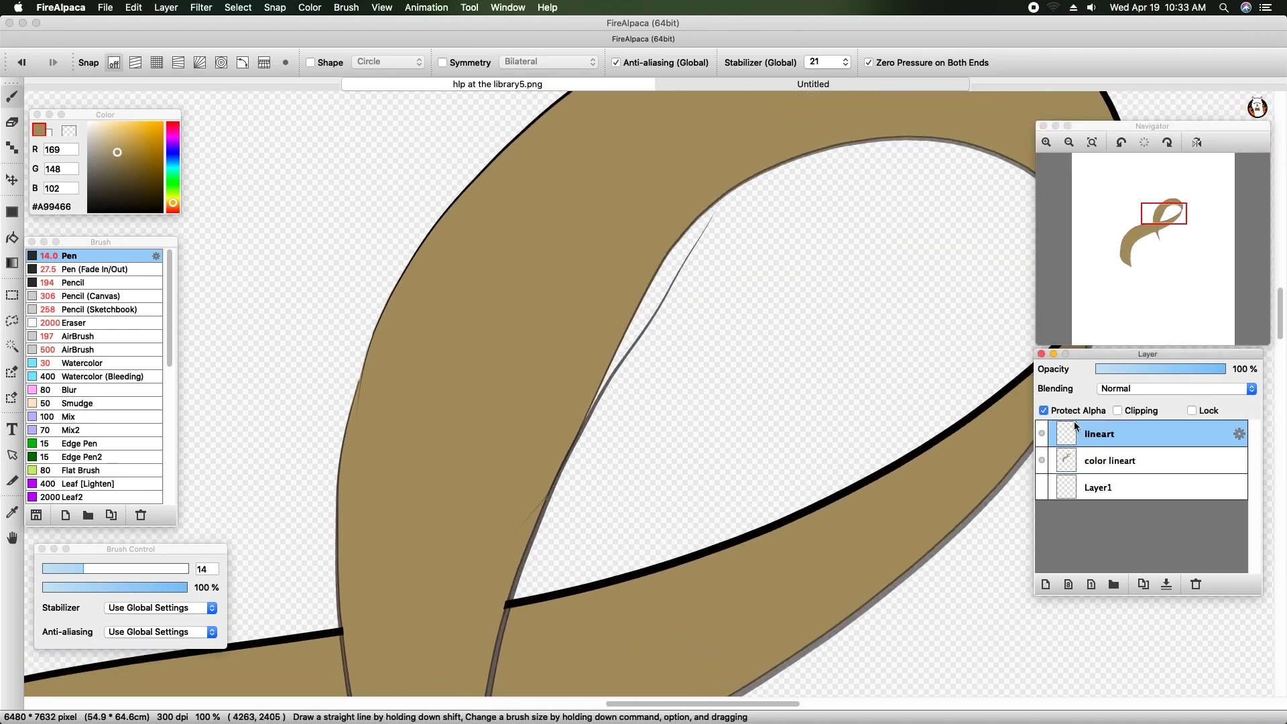
click(10, 125)
mouse_move(620, 392)
mouse_down()
mouse_move(639, 350)
mouse_move(624, 356)
mouse_up()
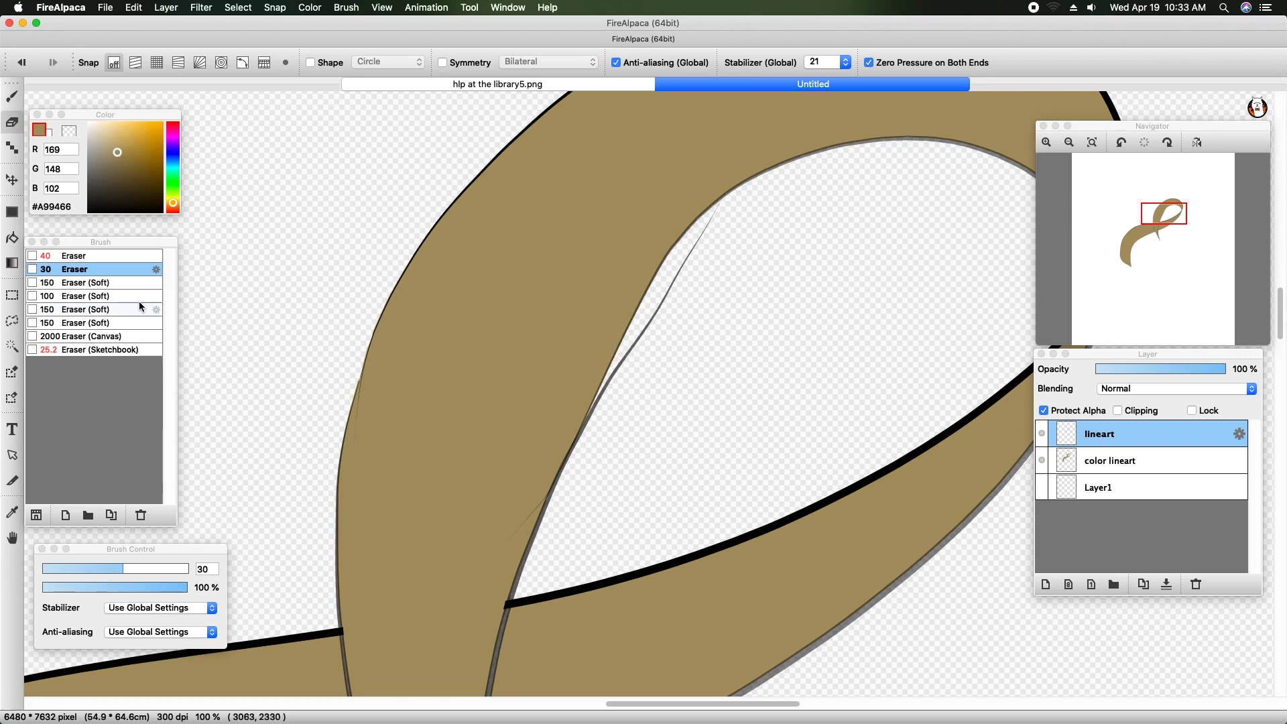
Step: Paint tan over the upper part of the stray line inside the loop with the Pen at size 14
click(12, 237)
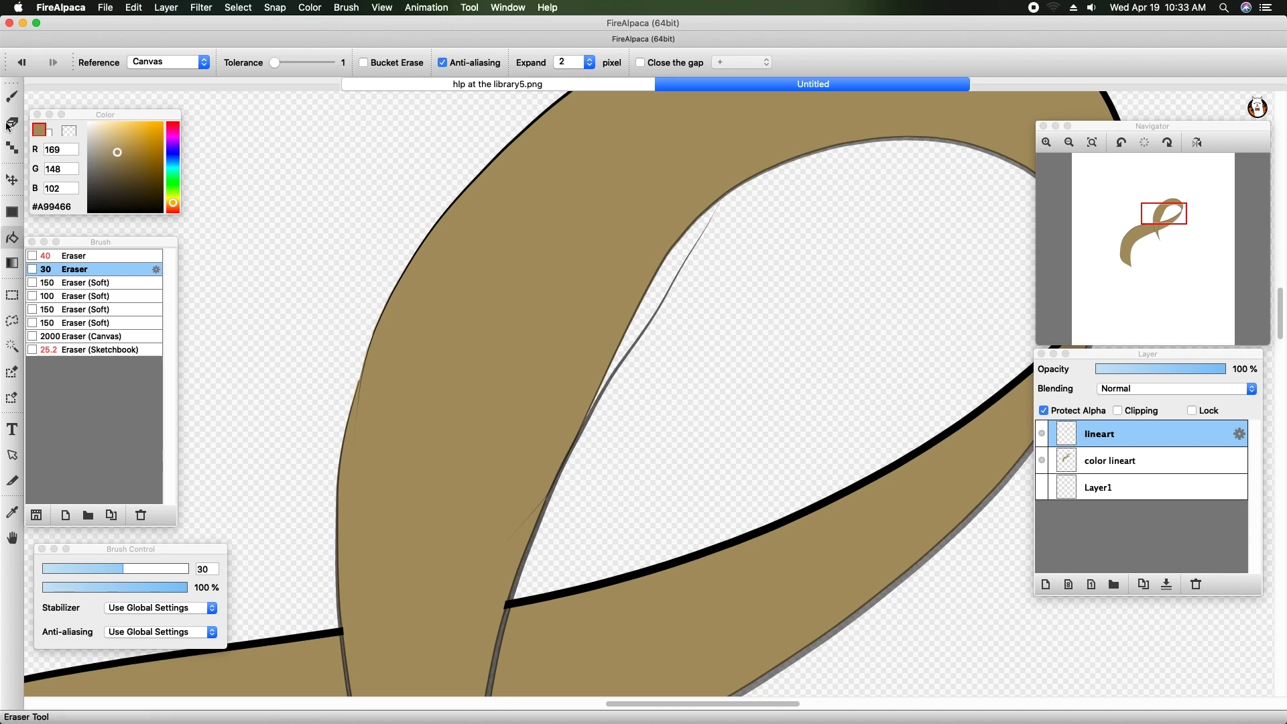
click(12, 96)
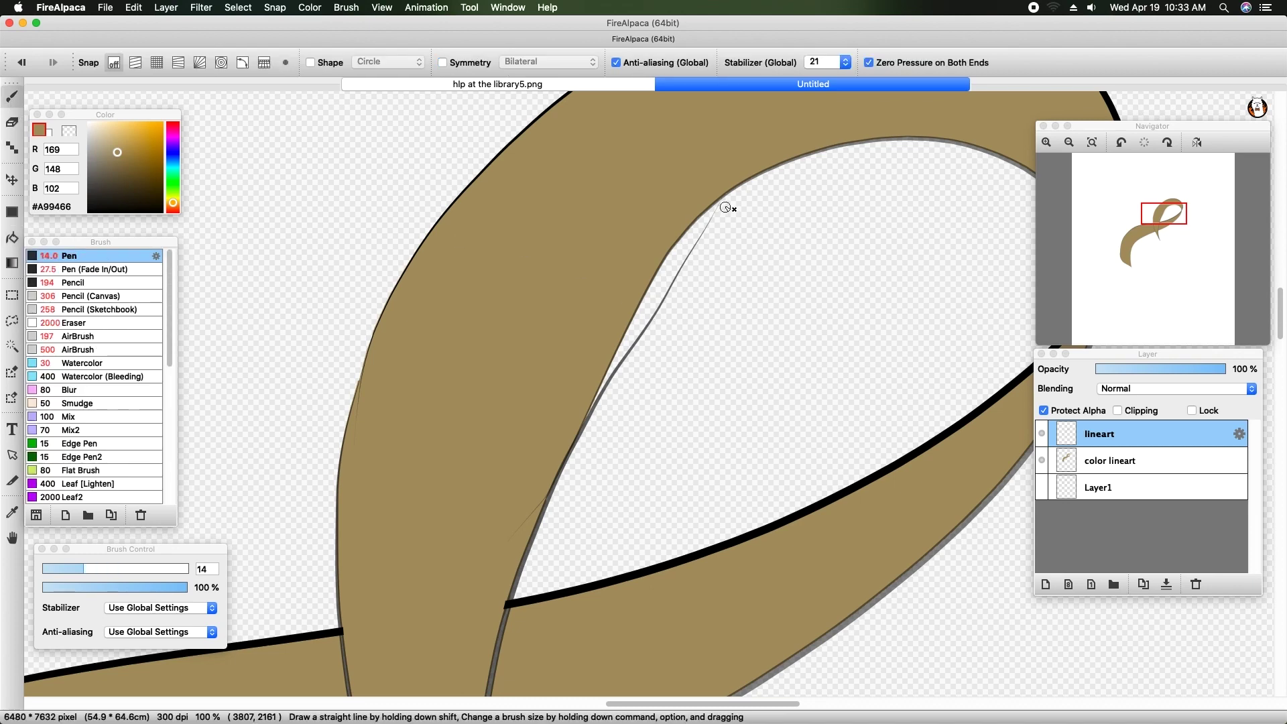
drag(682, 267, 648, 324)
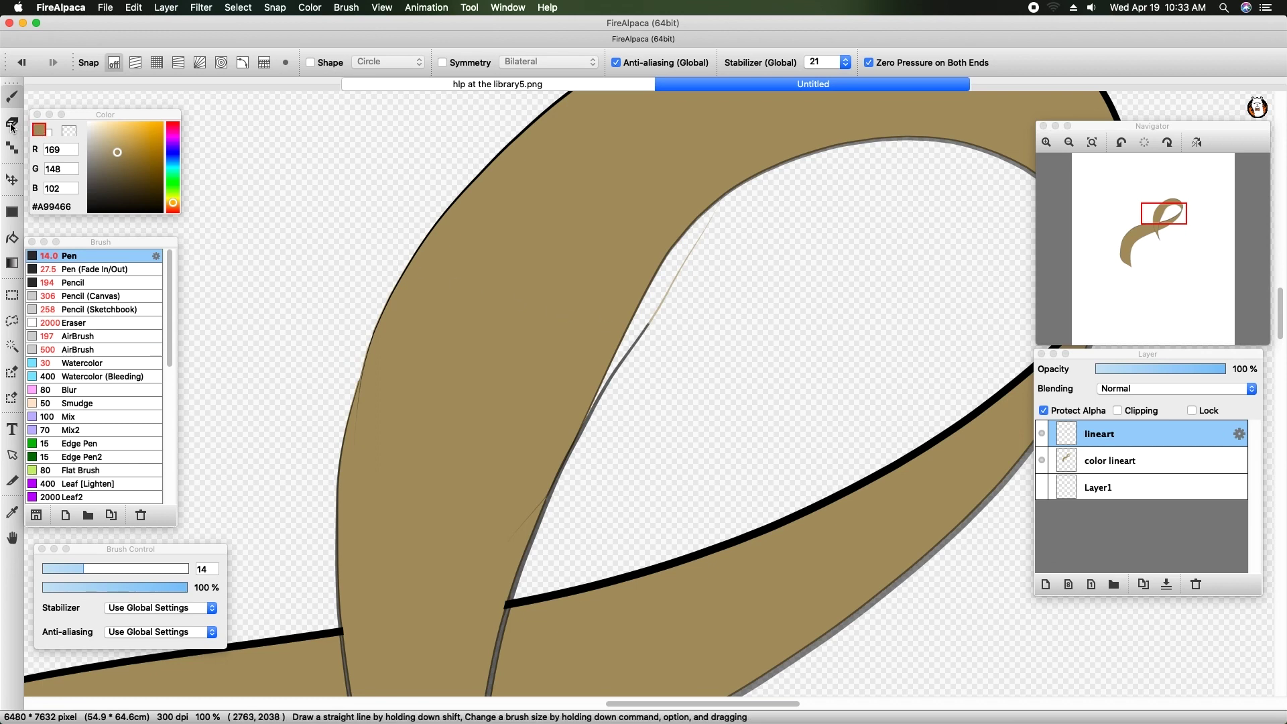
Step: Erase the stray lines inside the loop and along the ribbon's edges on the lineart layer with the size 30 Eraser
key(e)
mouse_move(723, 216)
mouse_down()
mouse_move(610, 402)
mouse_move(582, 390)
mouse_move(593, 342)
mouse_move(586, 421)
mouse_move(623, 411)
mouse_move(609, 413)
mouse_move(614, 397)
mouse_move(603, 407)
mouse_move(598, 417)
mouse_up()
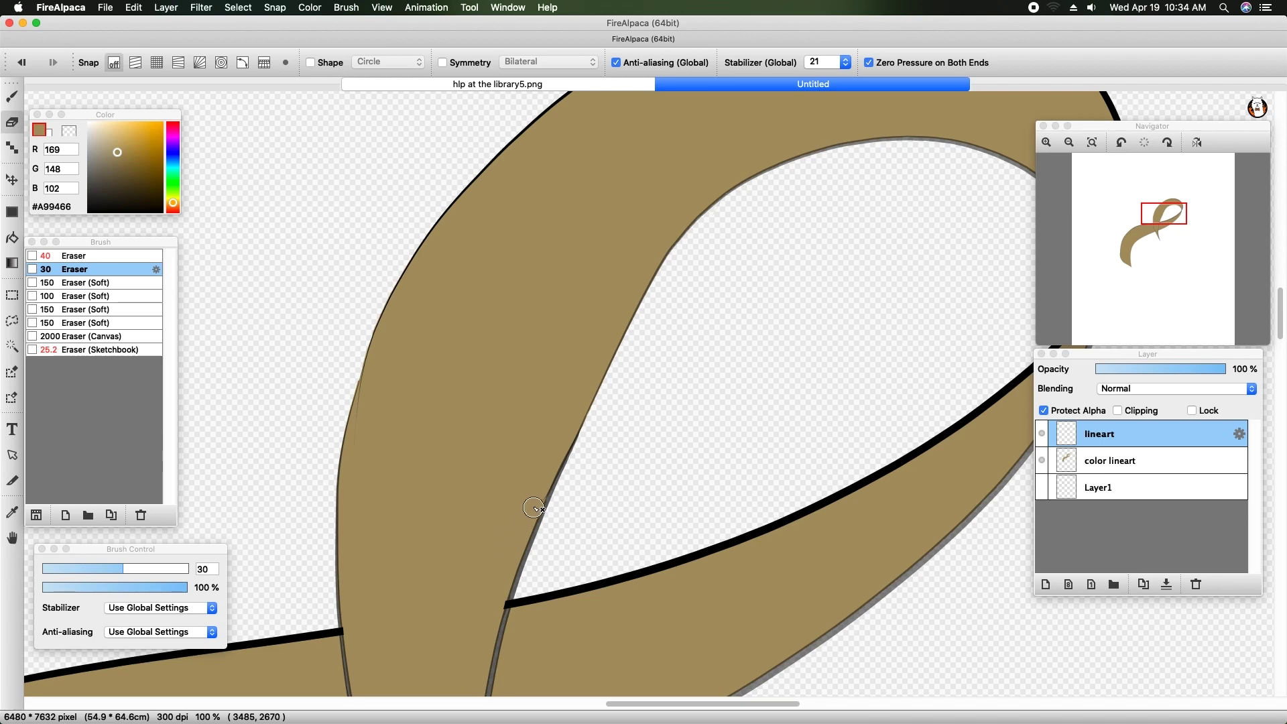
mouse_move(545, 525)
mouse_down()
mouse_move(513, 535)
mouse_move(533, 503)
mouse_up()
drag(361, 423, 366, 395)
Step: Add a new layer above lineart and clip it to the lineart layer
mouse_move(1066, 164)
click(1069, 142)
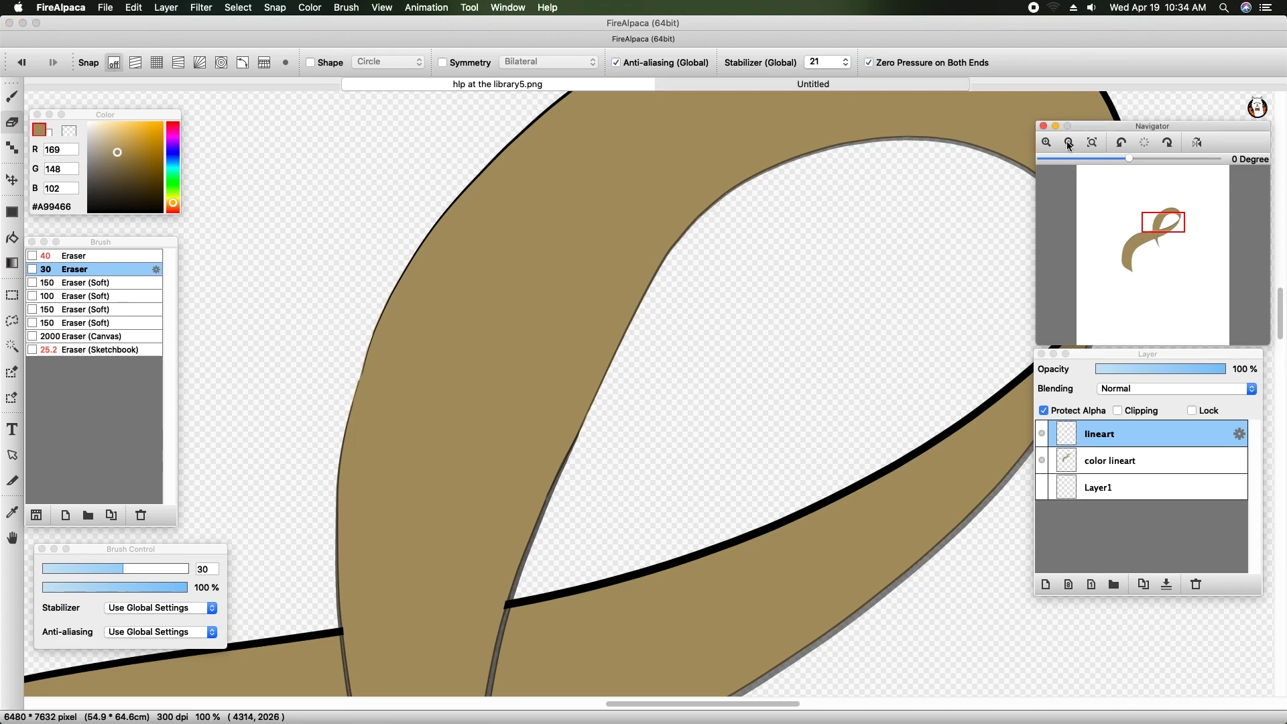
click(1069, 142)
click(1068, 143)
click(1069, 141)
click(1068, 142)
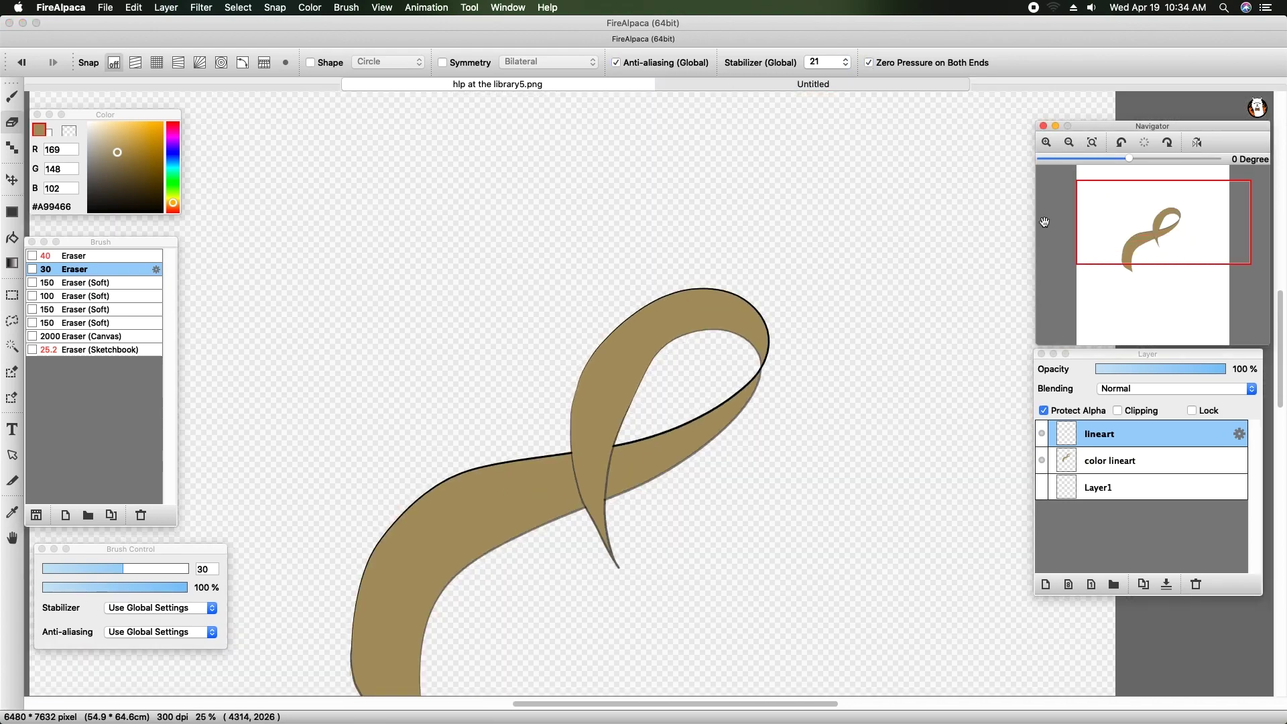
click(1136, 243)
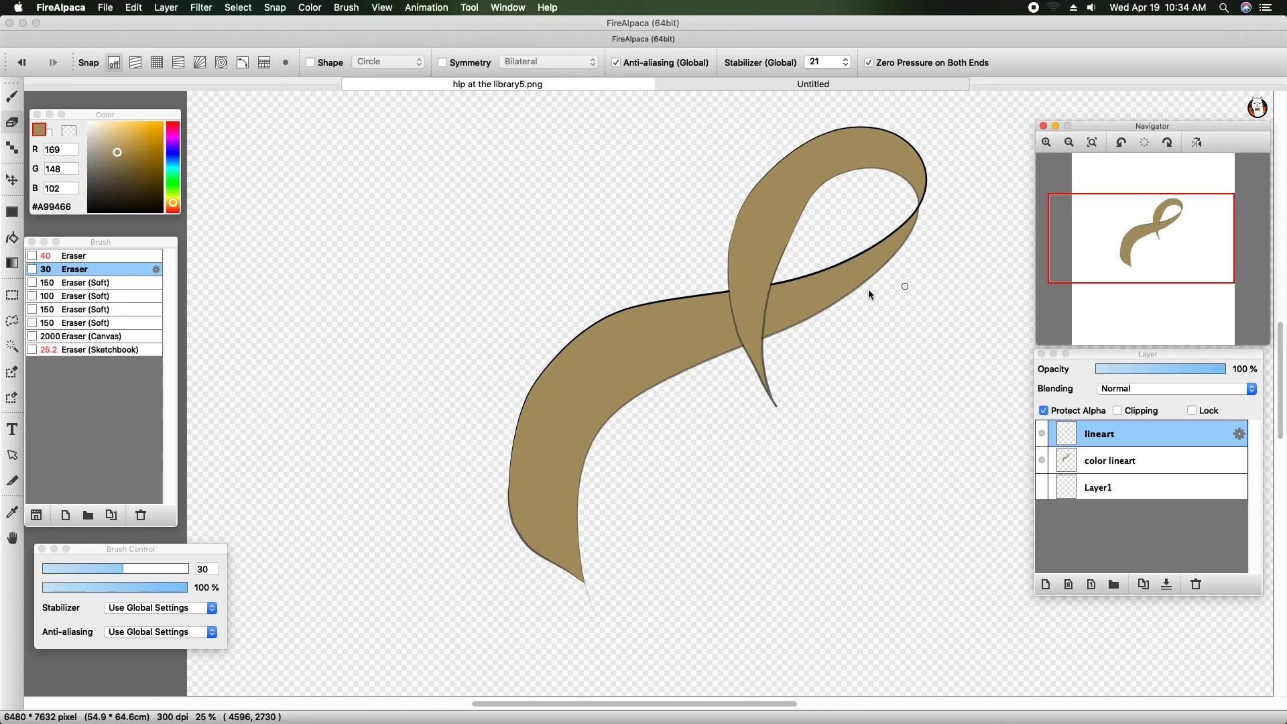
drag(1155, 261, 1159, 235)
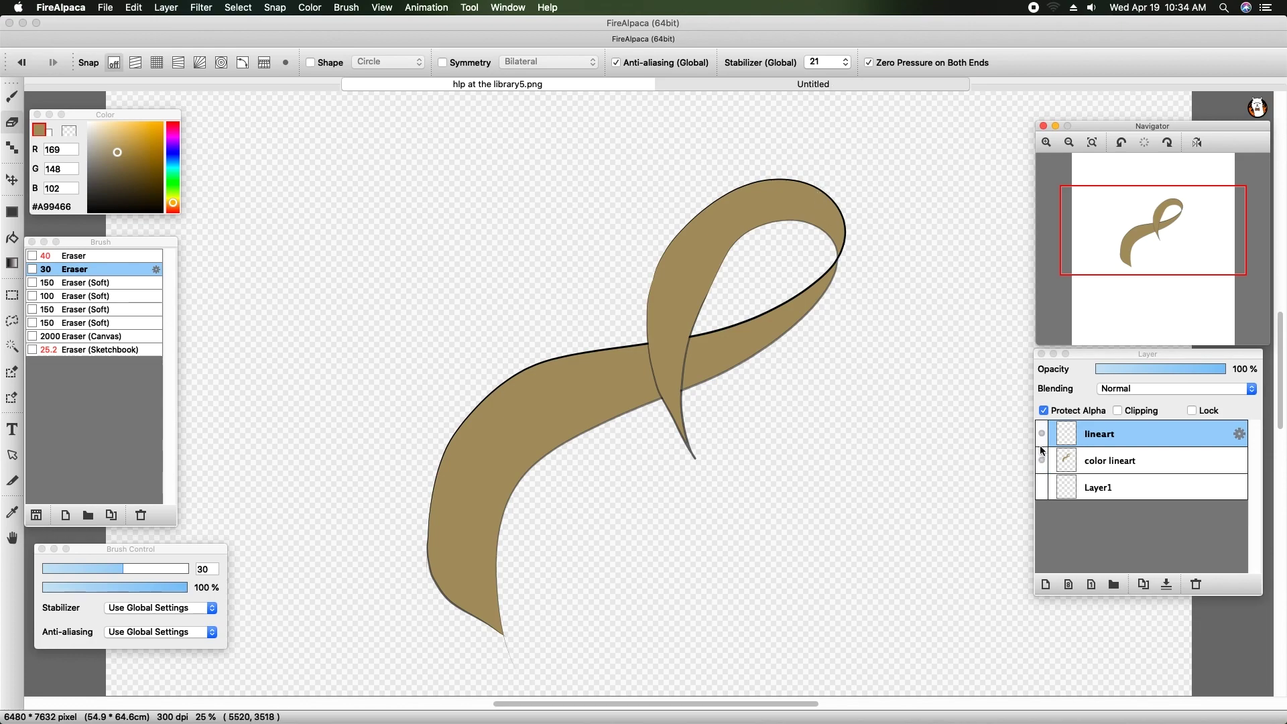
click(1047, 584)
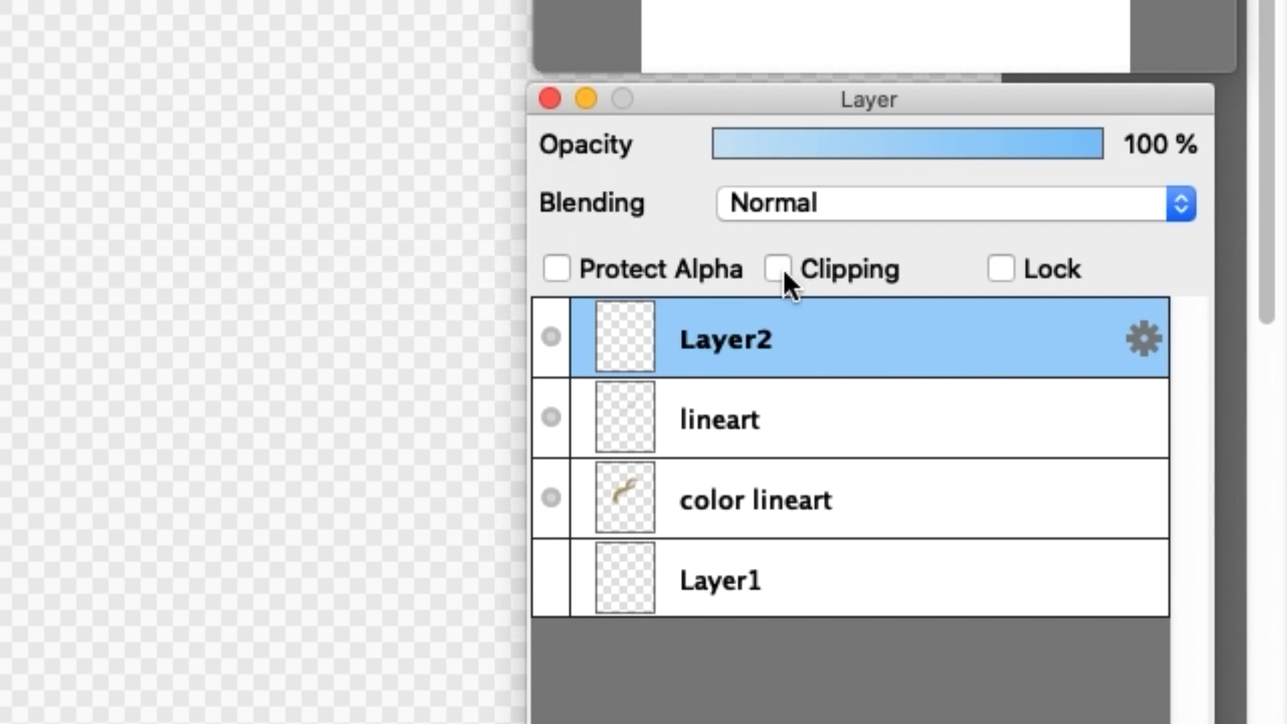
click(779, 271)
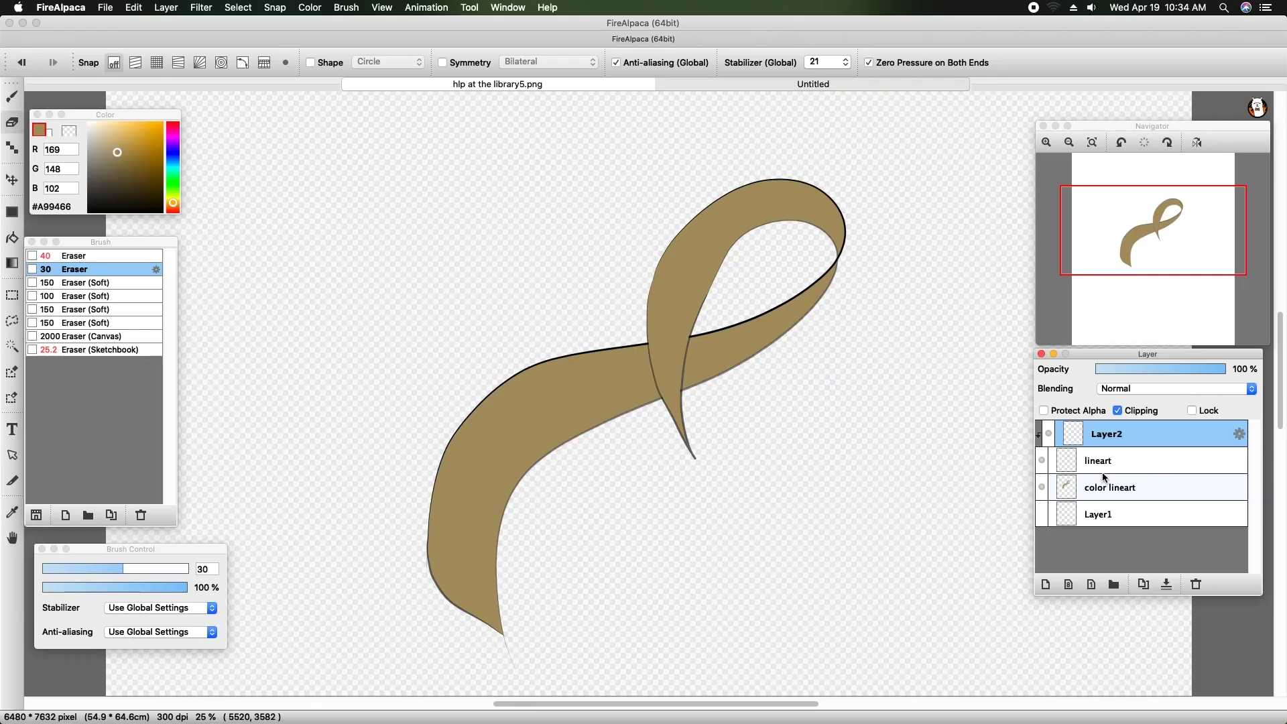
Step: Set the foreground colour to bright magenta #FF2BF6
mouse_move(1123, 336)
click(151, 147)
click(173, 137)
drag(147, 150, 3, 149)
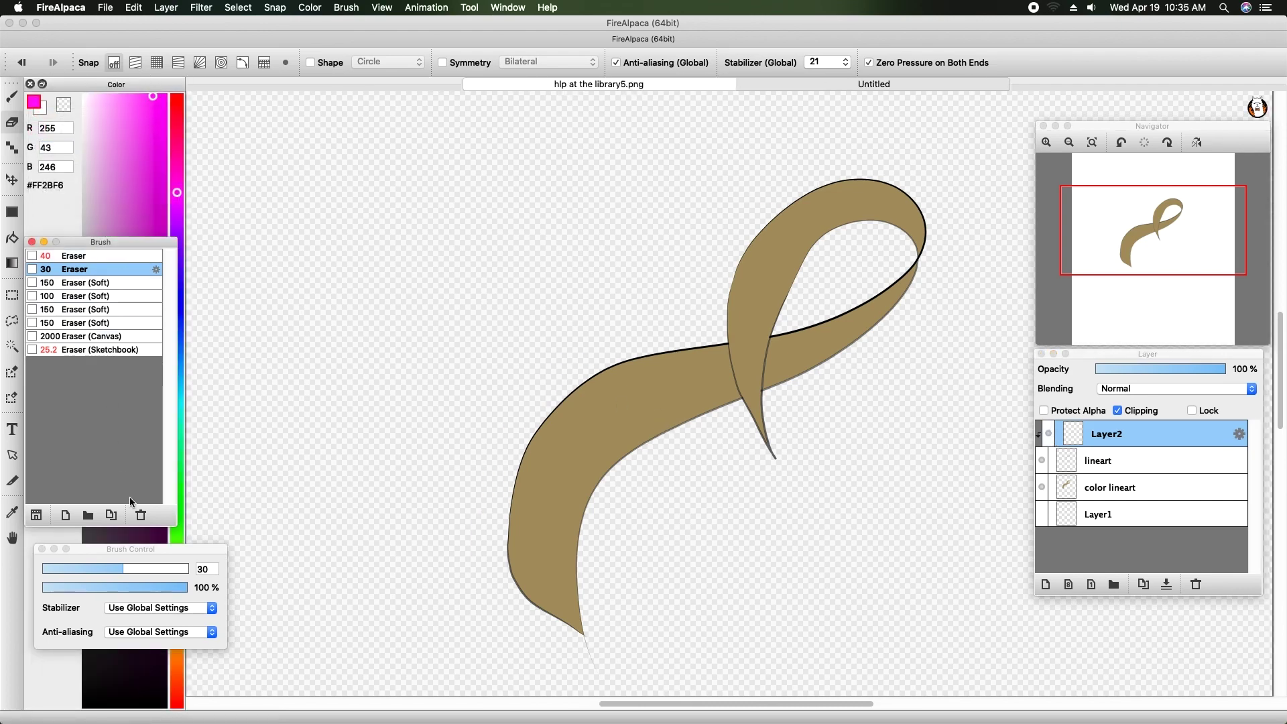
click(34, 134)
Step: Set the Pen to size 220 and paint magenta over most of the ribbon's outline on the clipped Layer2
key(b)
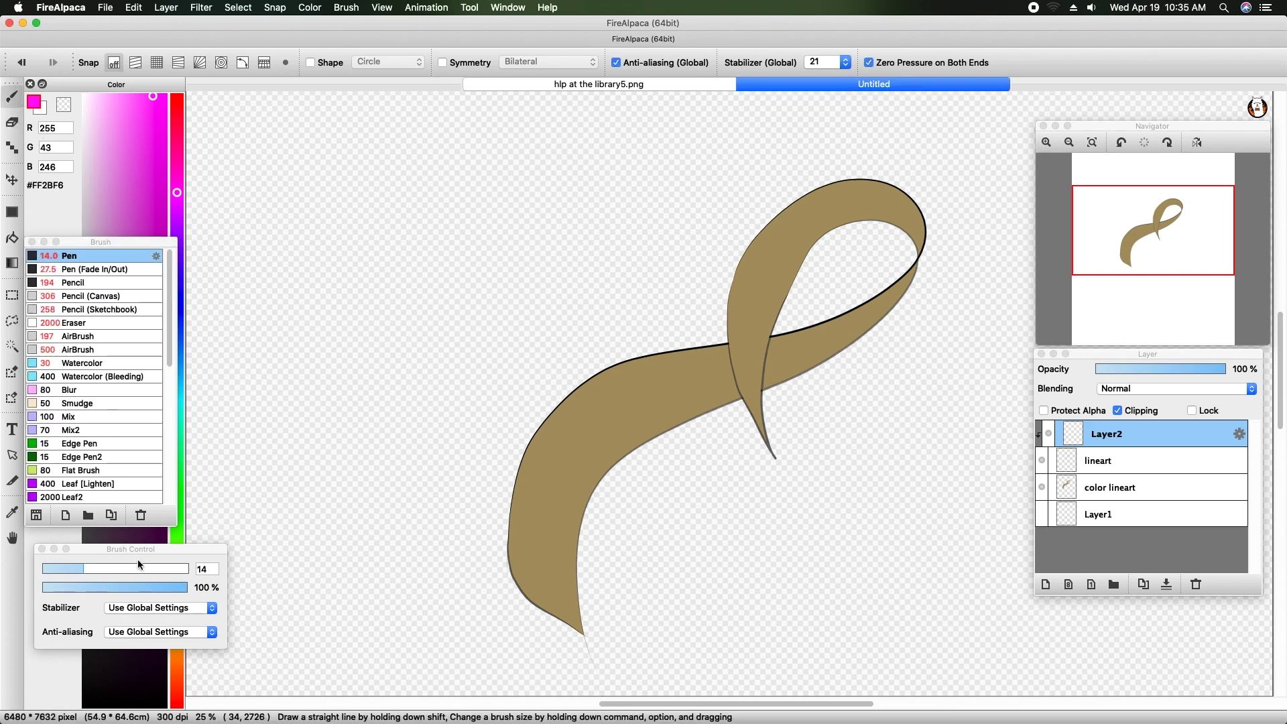
click(158, 568)
click(200, 569)
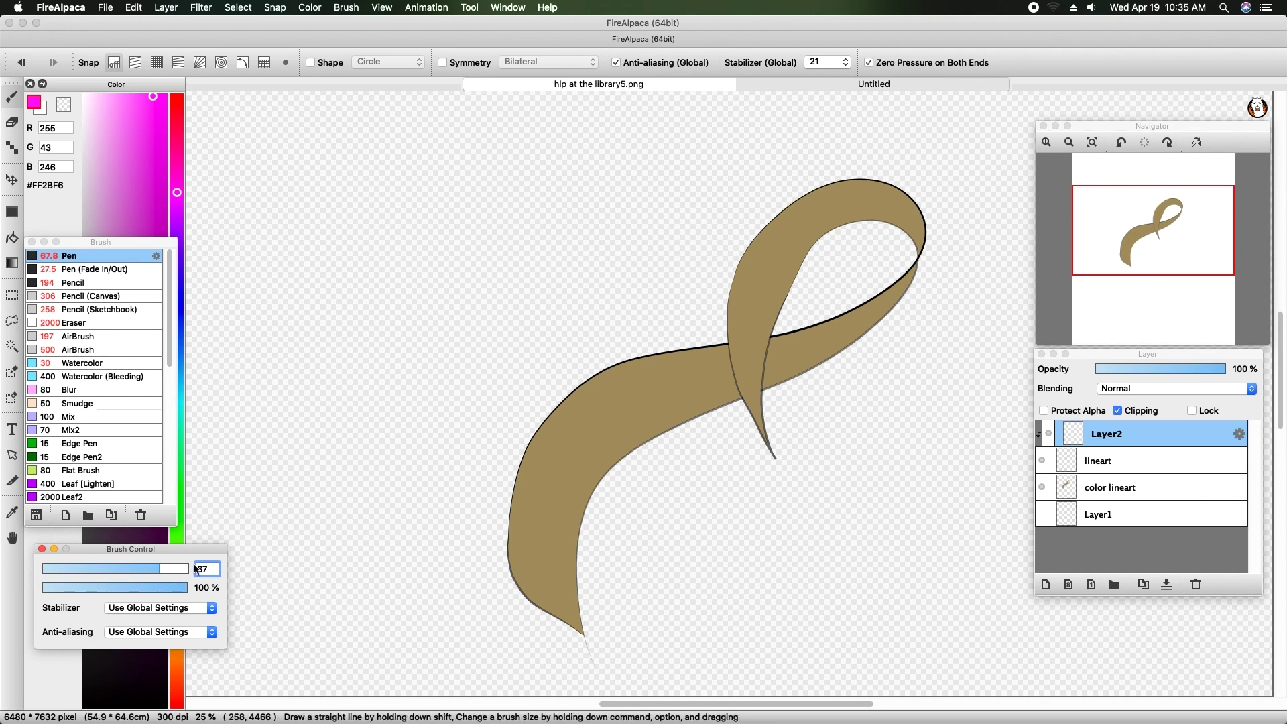
text(220)
key(Return)
mouse_move(515, 486)
mouse_down()
mouse_move(580, 357)
mouse_move(626, 350)
mouse_move(534, 444)
mouse_move(671, 340)
mouse_move(794, 324)
mouse_move(878, 290)
mouse_move(952, 219)
mouse_move(866, 193)
mouse_move(742, 272)
mouse_move(722, 370)
mouse_move(770, 478)
mouse_up()
mouse_move(581, 640)
mouse_down()
mouse_move(538, 614)
mouse_move(471, 528)
mouse_move(506, 494)
mouse_up()
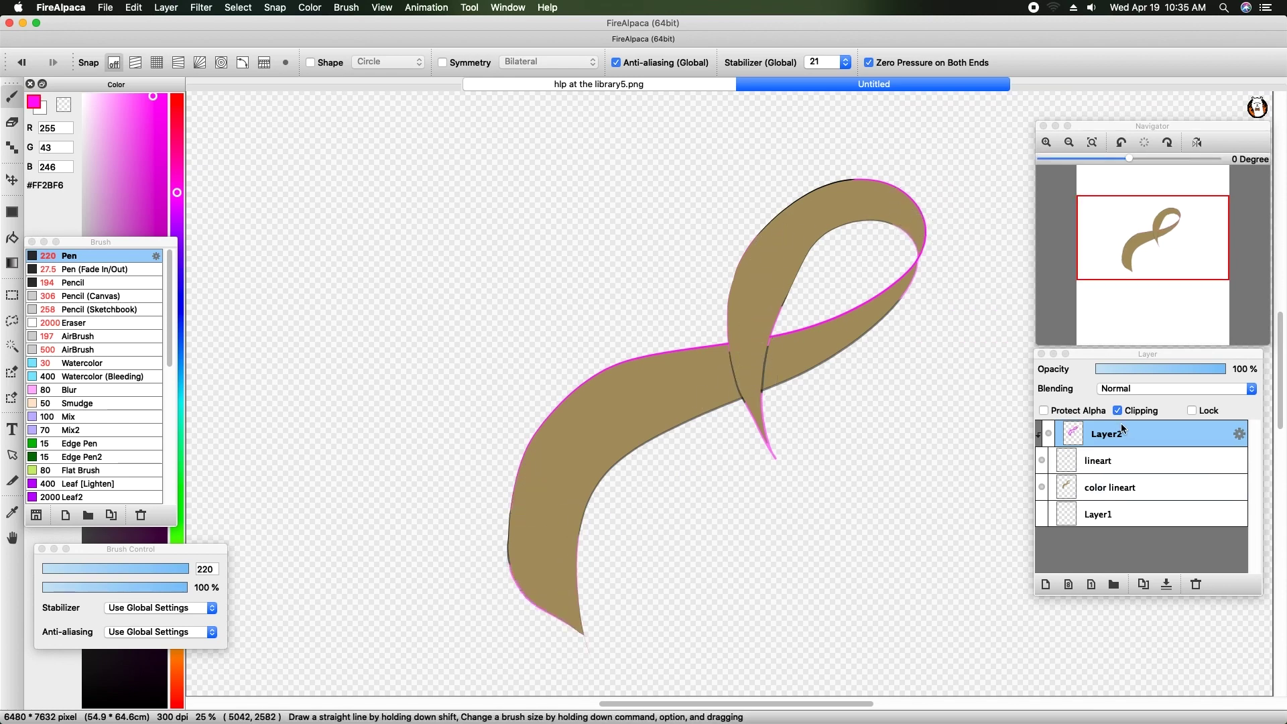
Step: Toggle Layer2's visibility to compare the lineart with and without the magenta, leaving the layer hidden
click(1049, 434)
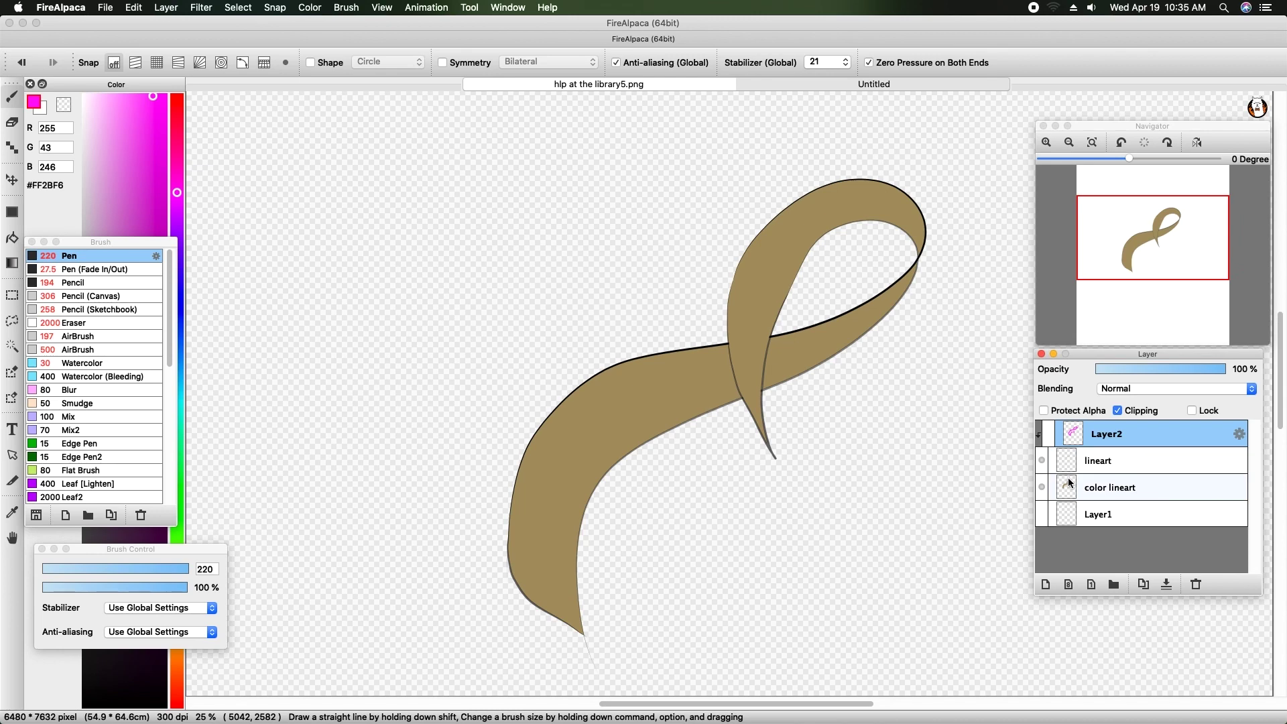
click(1049, 435)
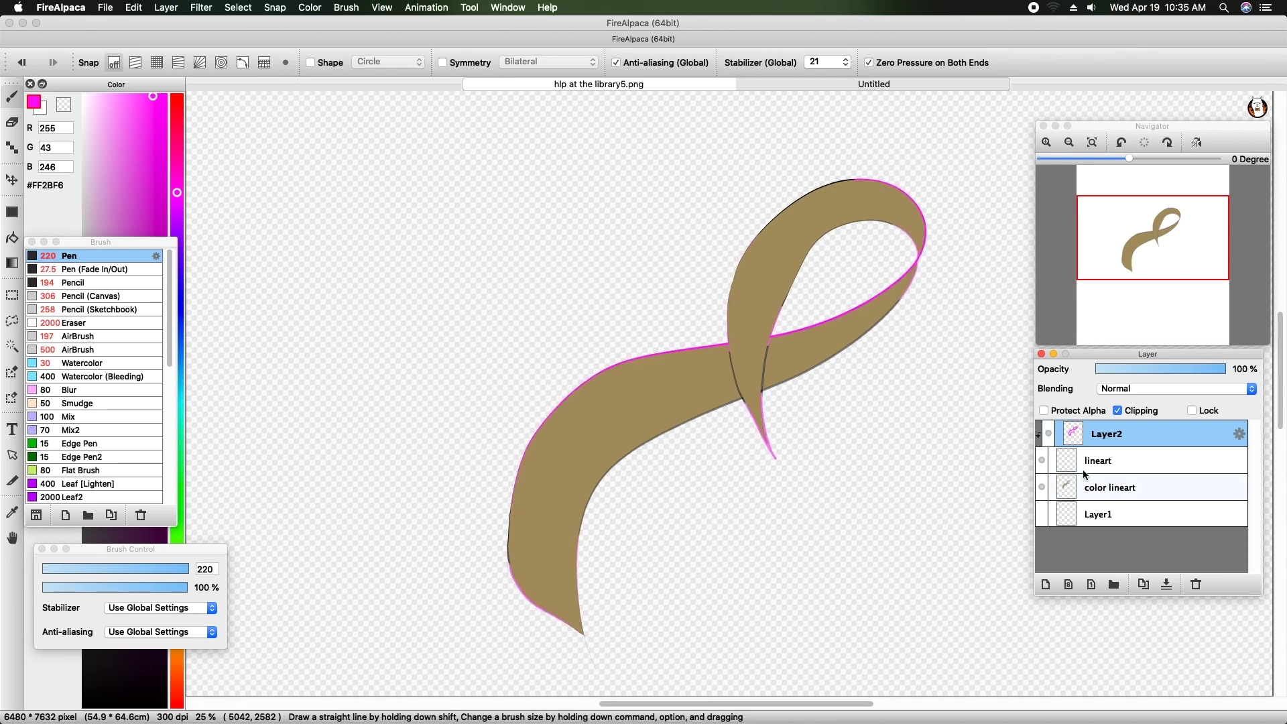
click(1049, 433)
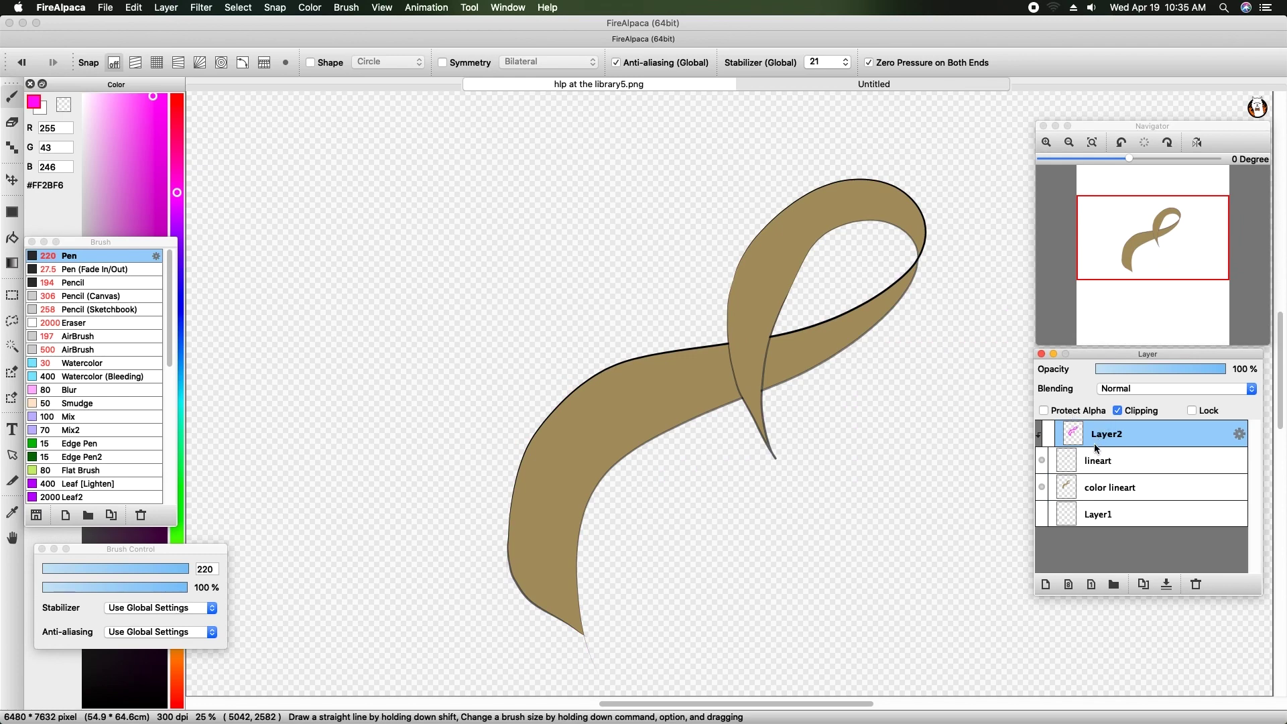
Step: Add a new layer above color lineart and clip it to that layer
click(1089, 489)
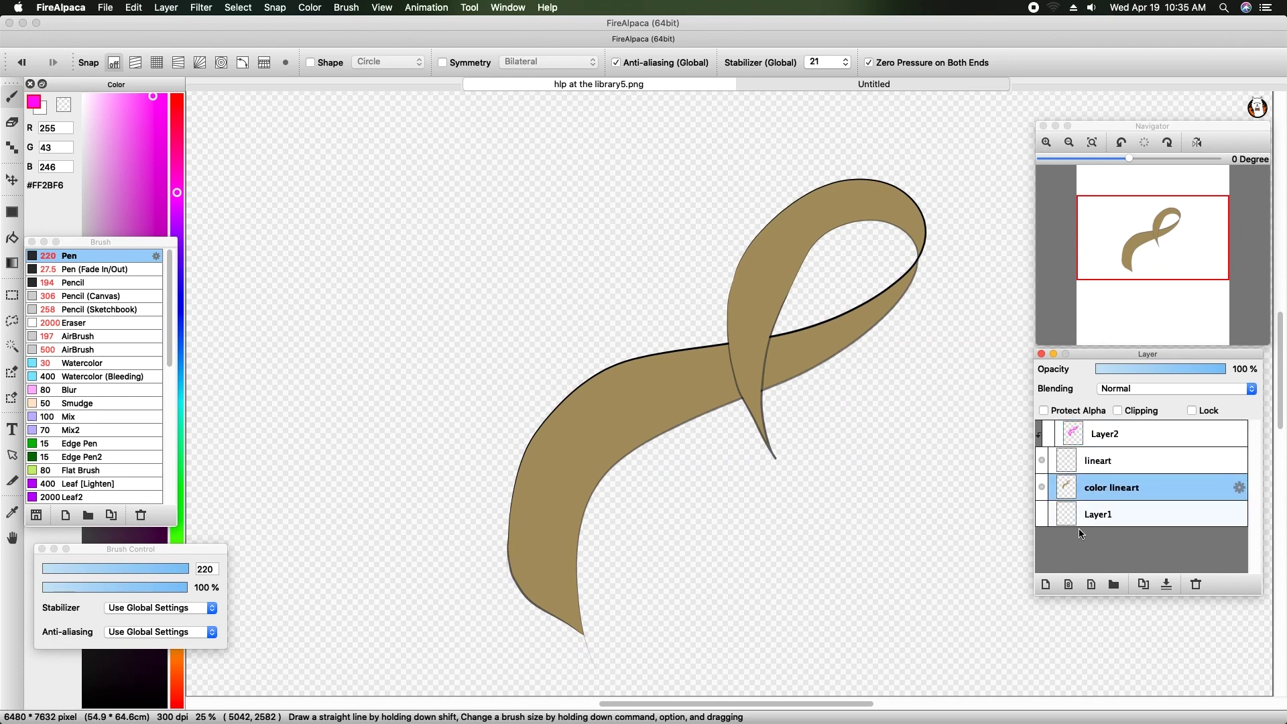
click(1047, 584)
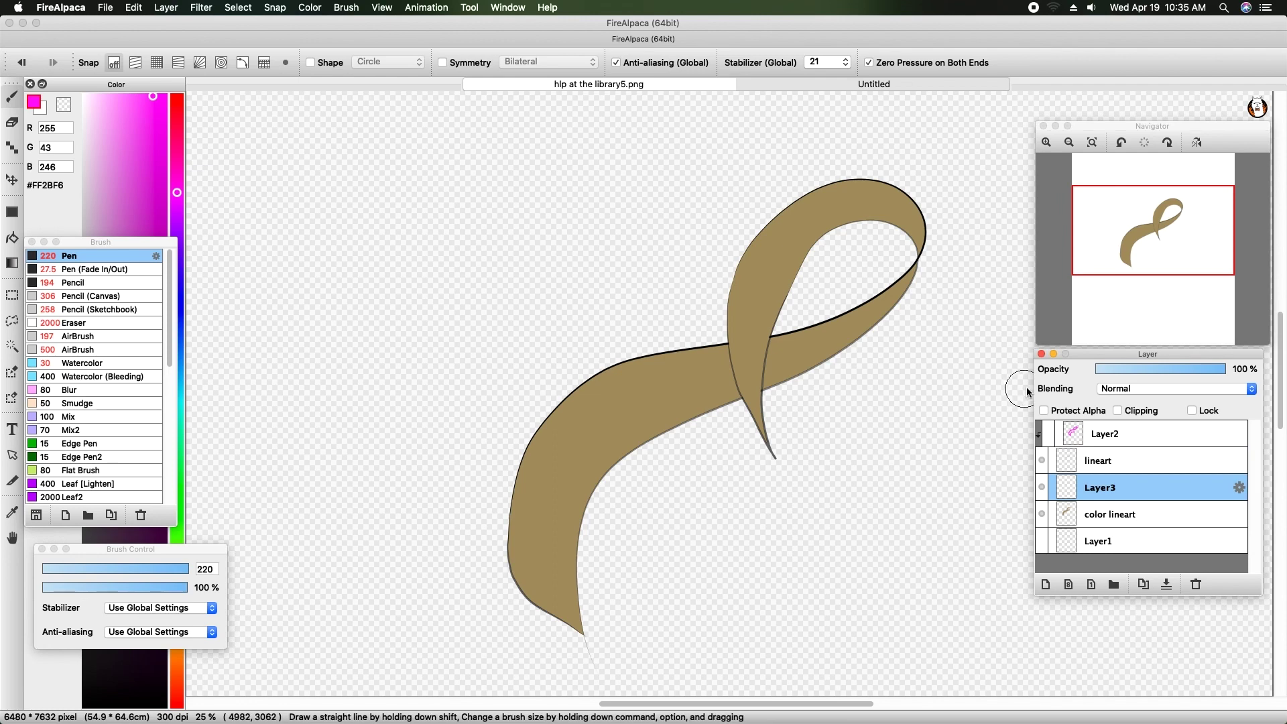
click(1117, 411)
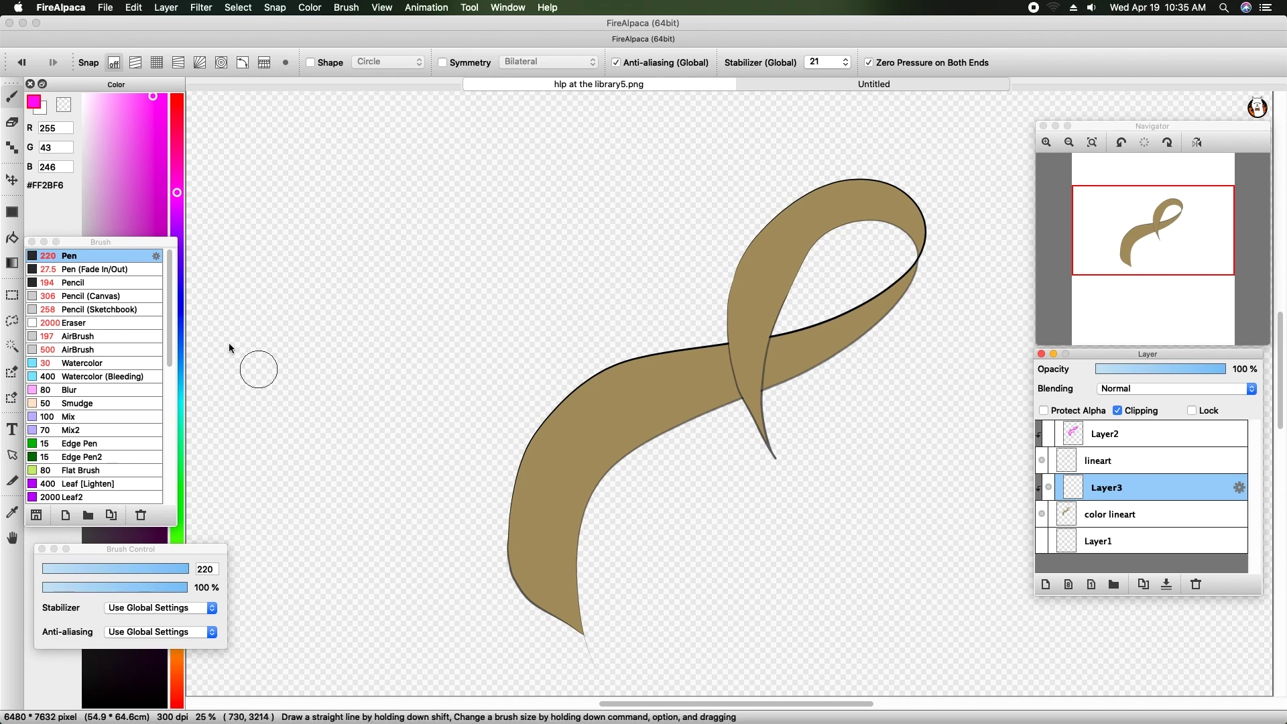
Step: Undock the Color window, shrink it and place it above the Brush window
double_click(141, 83)
mouse_move(154, 89)
mouse_down()
mouse_move(288, 93)
mouse_move(303, 45)
mouse_up()
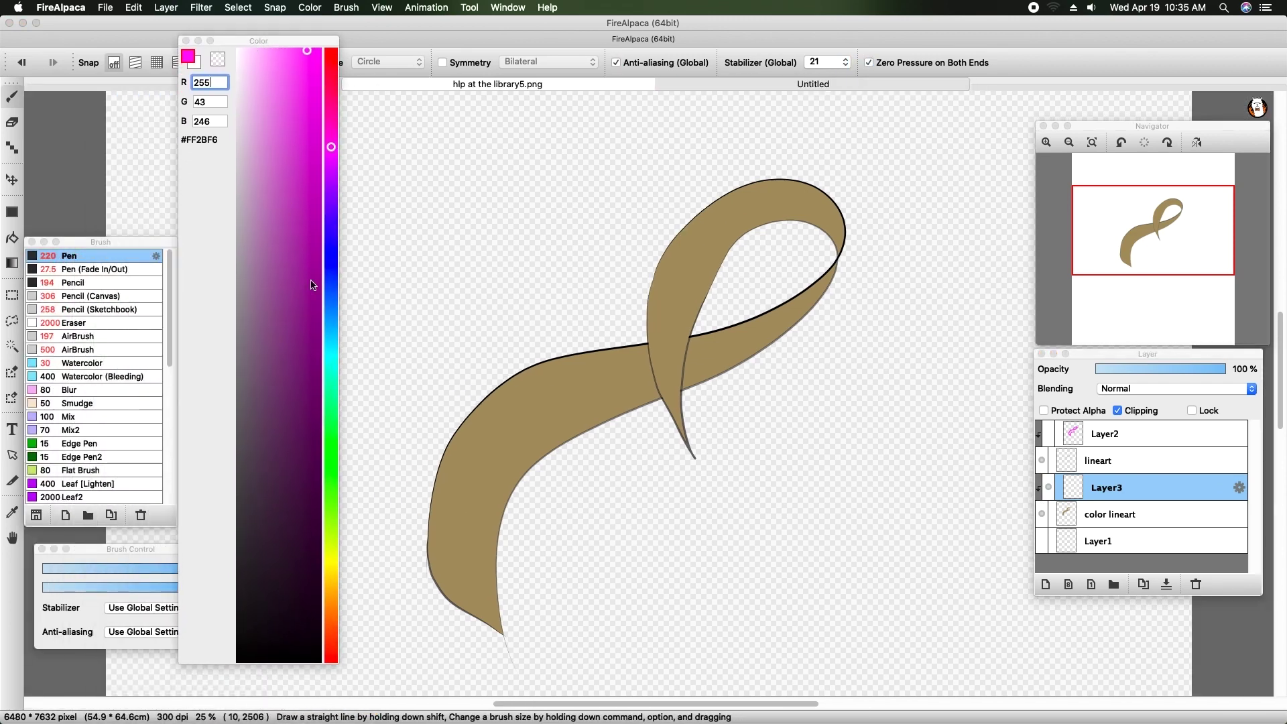
mouse_move(337, 662)
mouse_down()
mouse_move(296, 240)
mouse_move(369, 169)
mouse_up()
drag(292, 39, 139, 84)
Step: Choose black #000000 and set the Pencil (Canvas) brush to size 115
drag(159, 193, 87, 225)
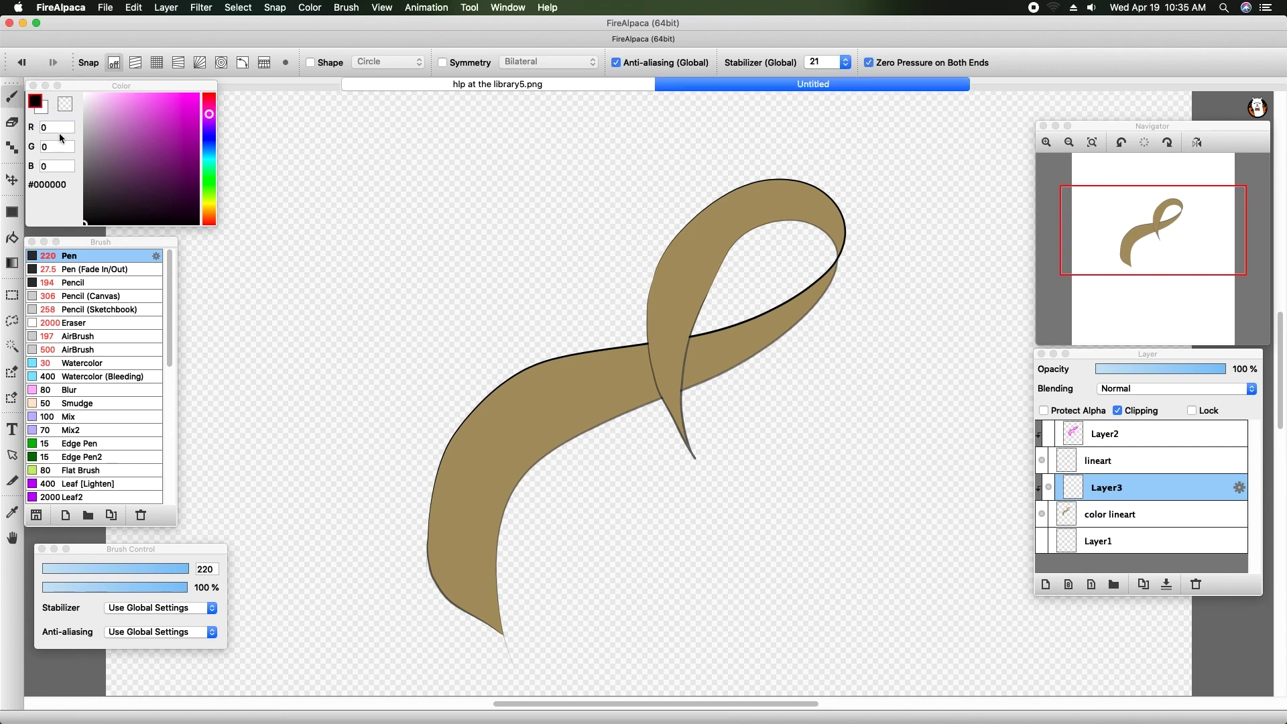
click(97, 295)
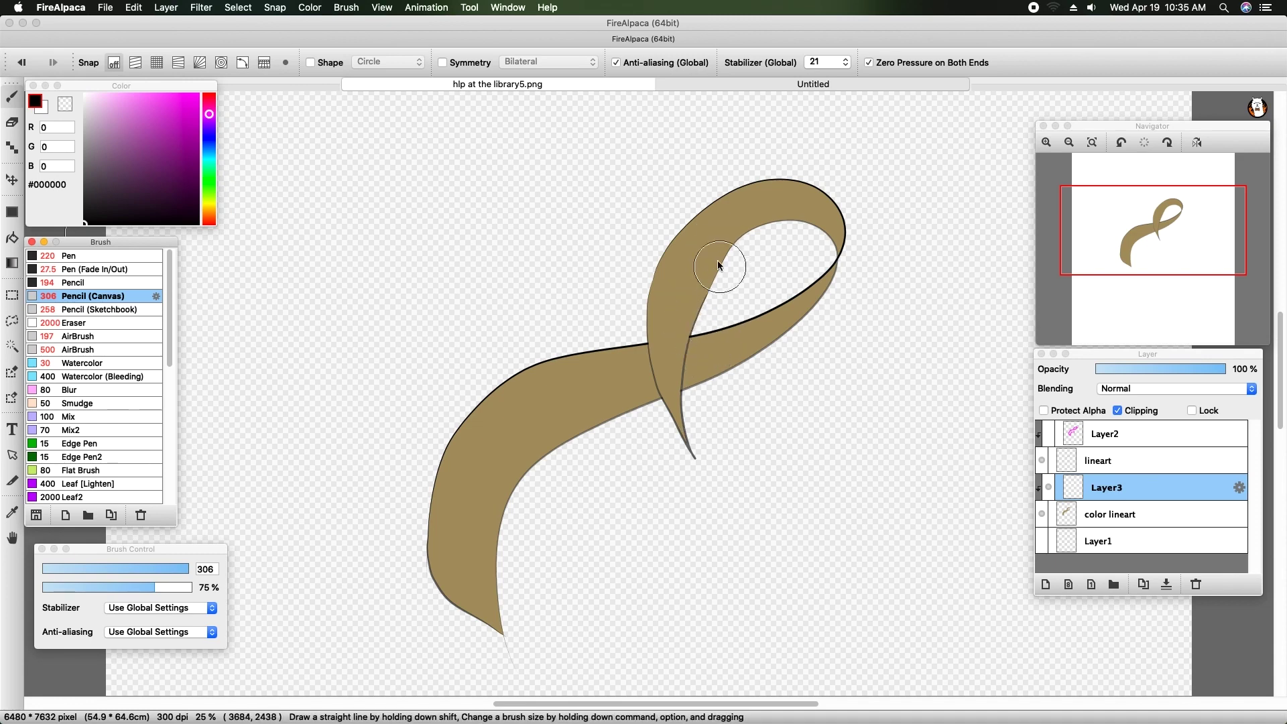
click(124, 570)
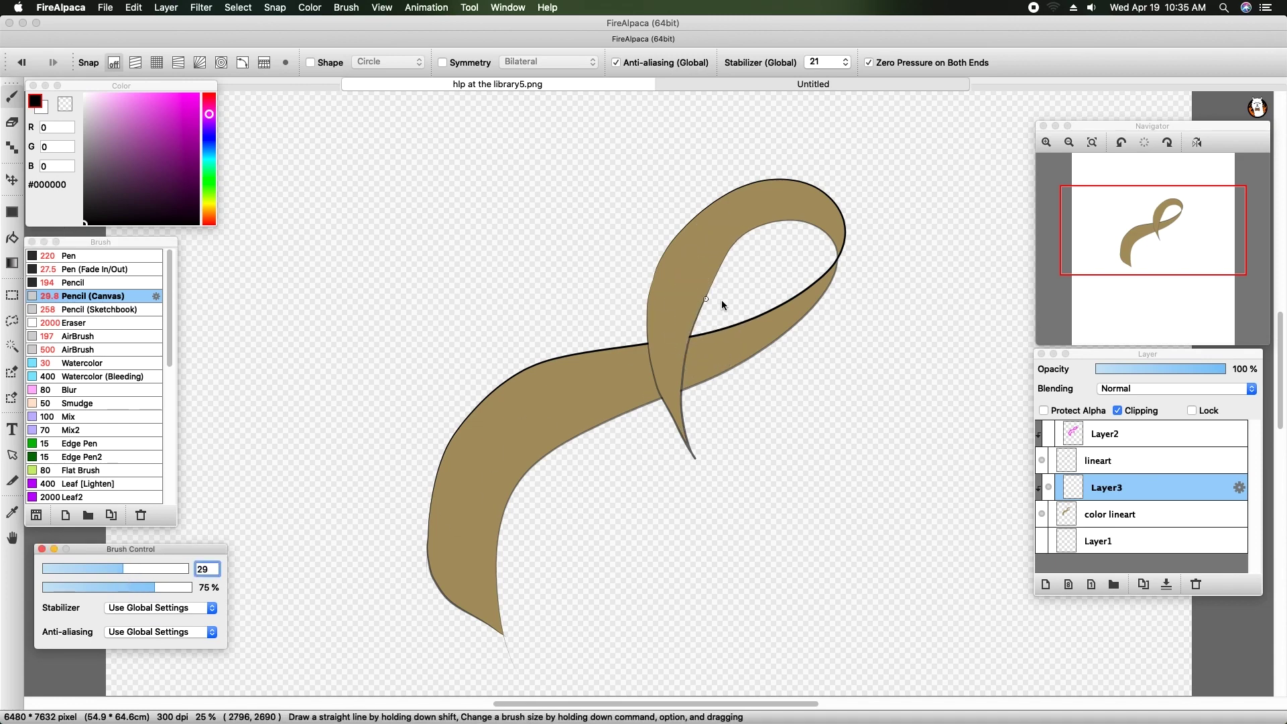
click(156, 568)
drag(158, 570, 178, 570)
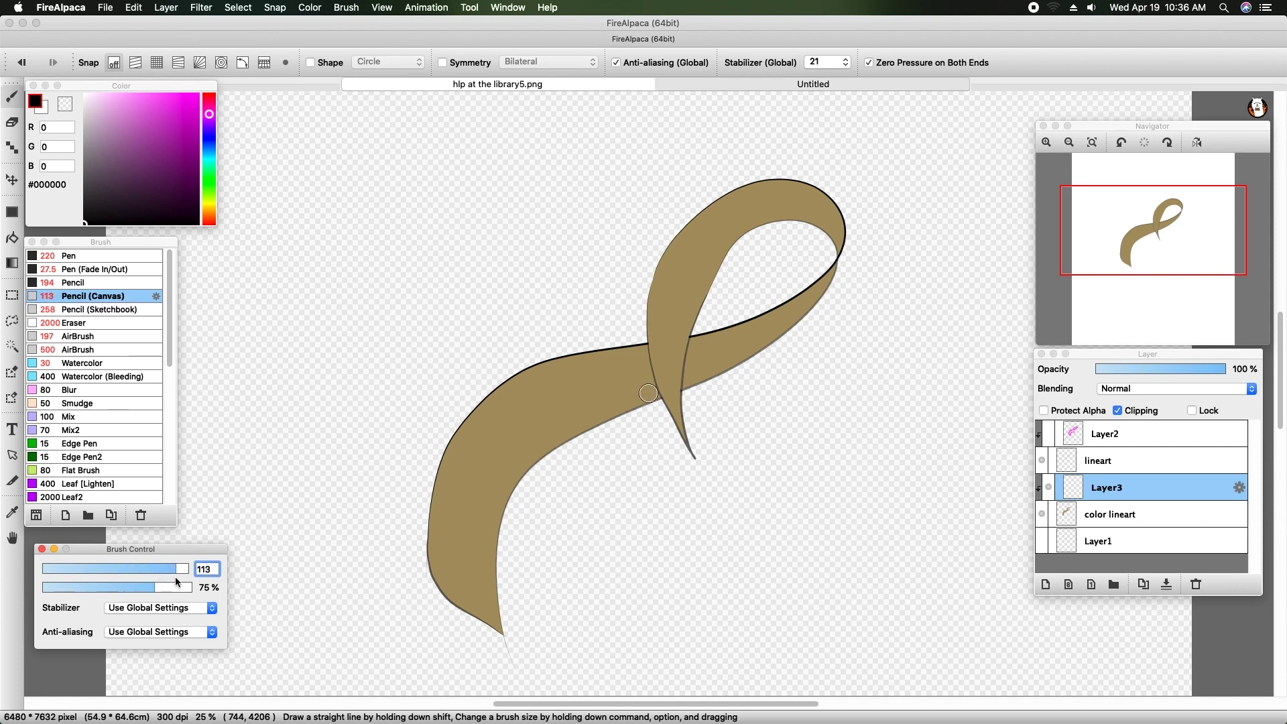
Step: Try shading the ribbon loop's inner edge in black on the clipped Layer3, and undo the strokes
click(691, 329)
mouse_move(690, 328)
mouse_down()
mouse_move(711, 271)
mouse_move(755, 228)
mouse_move(788, 220)
mouse_move(733, 241)
mouse_move(708, 293)
mouse_up()
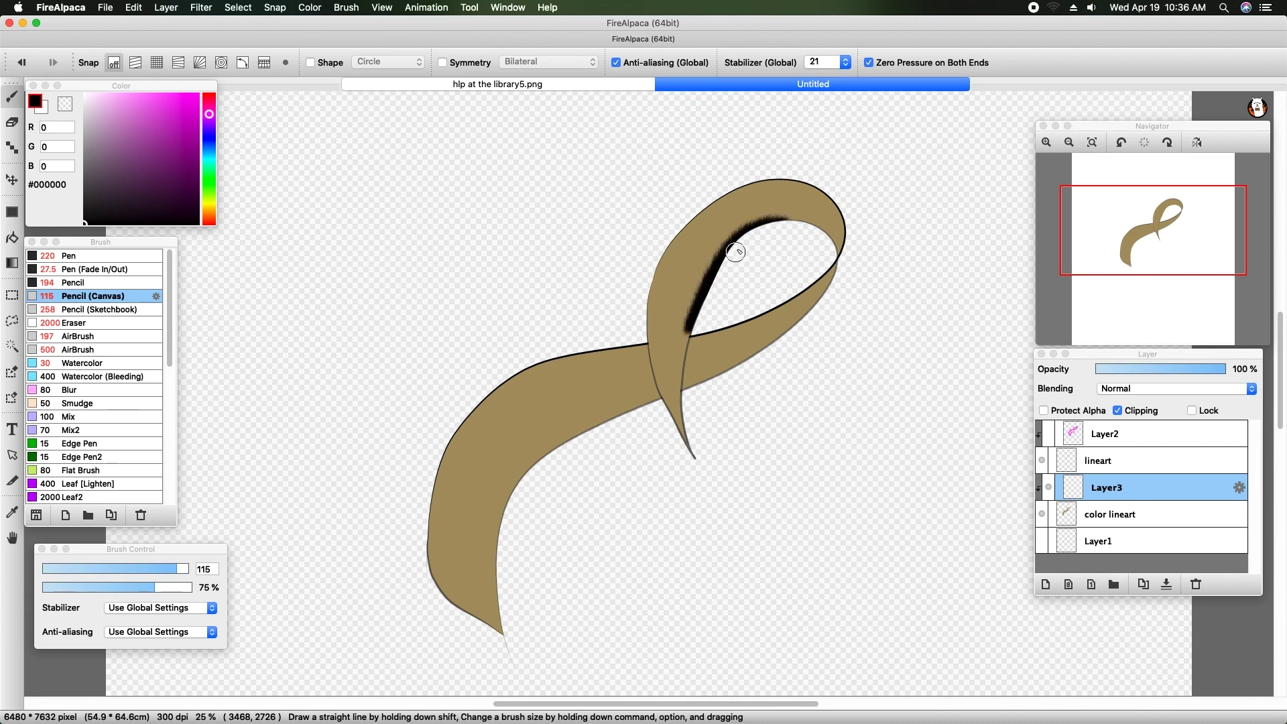
drag(778, 220, 816, 228)
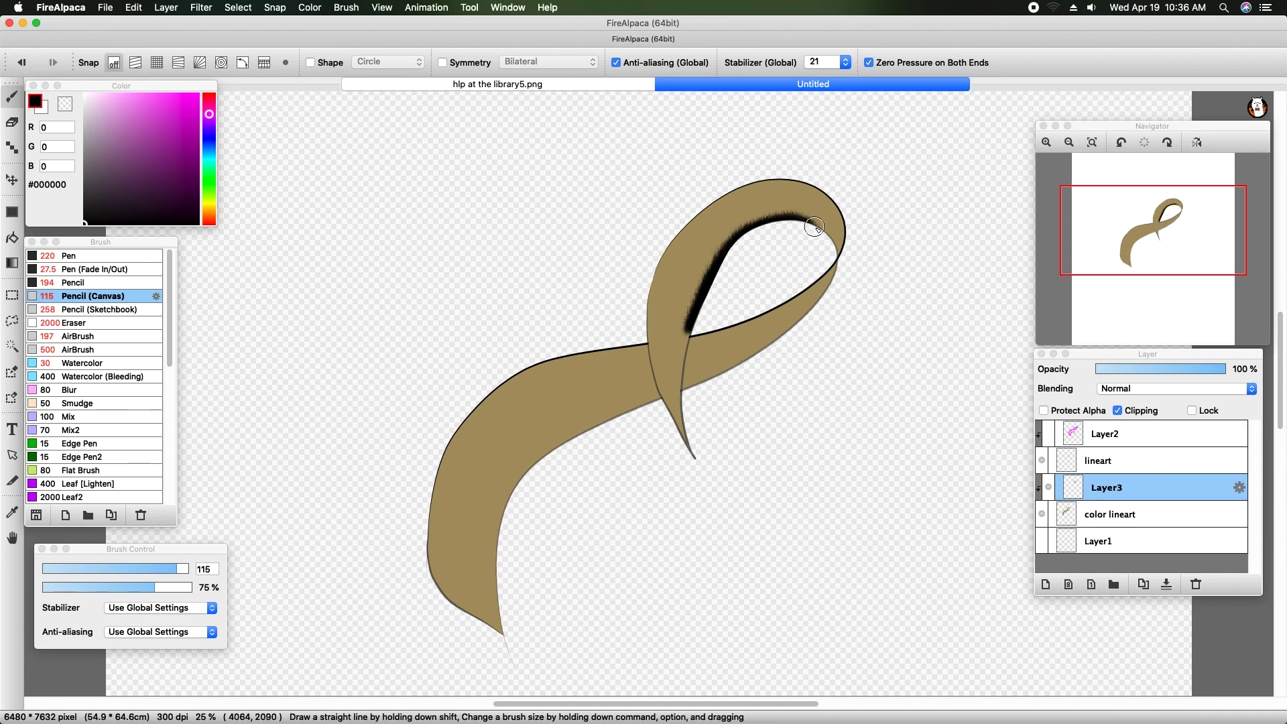
mouse_move(799, 224)
mouse_down()
mouse_move(831, 251)
mouse_move(798, 211)
mouse_move(736, 238)
mouse_up()
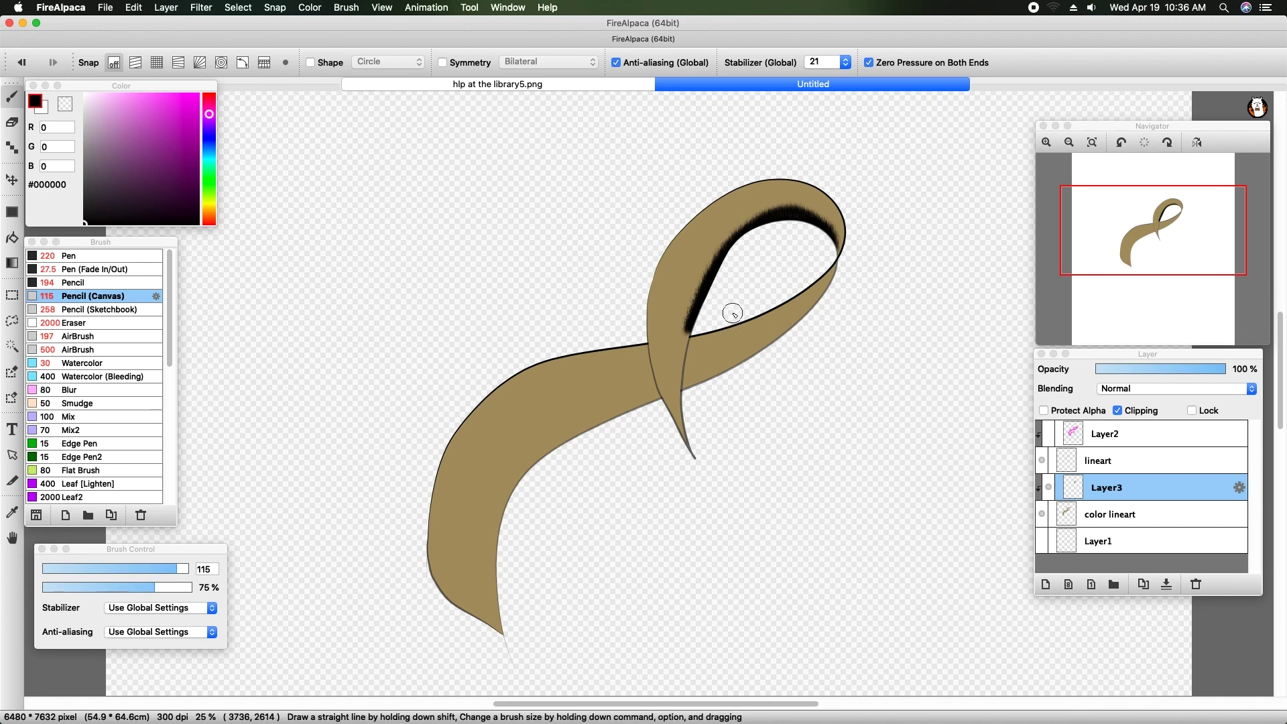
key(super)
key(super+z)
key(super+z)
Step: Shade the loop's upper inner edge and the ribbon strip behind the overlap in black with Pencil (Canvas) on Layer3
mouse_move(827, 244)
mouse_down()
mouse_move(798, 221)
mouse_move(748, 240)
mouse_move(781, 221)
mouse_move(824, 241)
mouse_up()
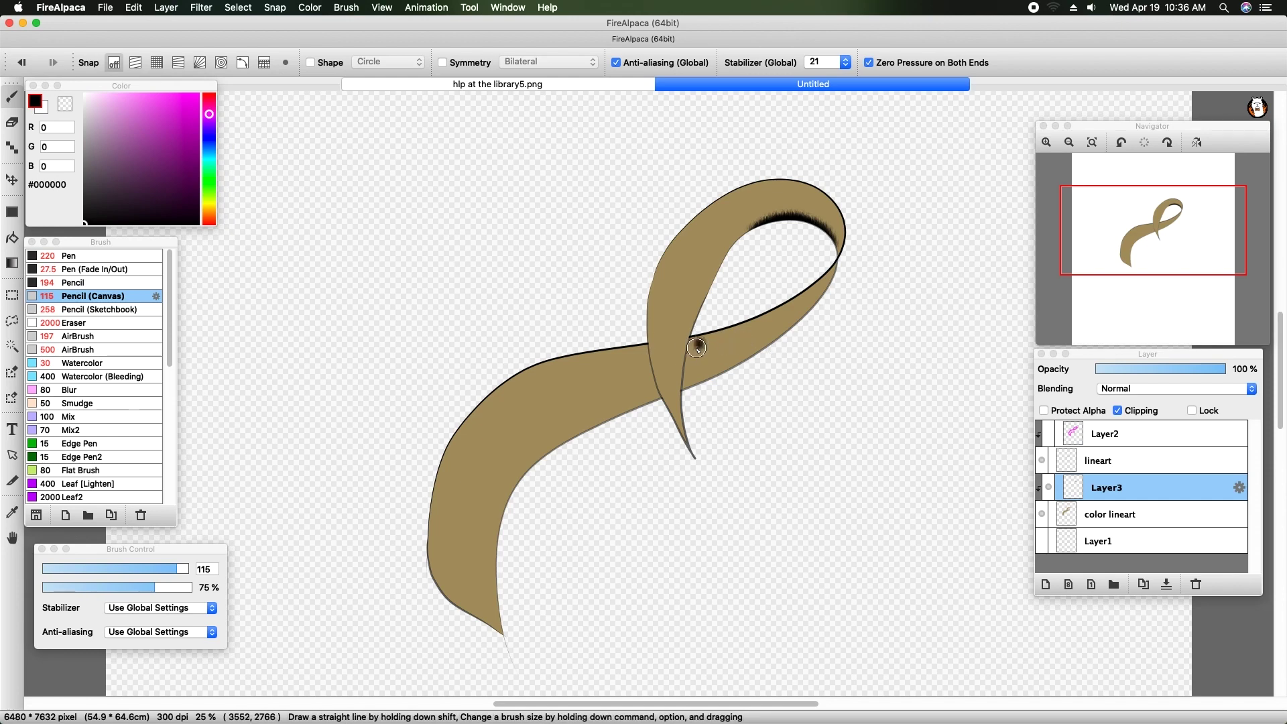
mouse_move(695, 348)
mouse_down()
mouse_move(831, 259)
mouse_move(697, 341)
mouse_move(693, 359)
mouse_move(702, 332)
mouse_move(689, 359)
mouse_move(821, 275)
mouse_move(691, 372)
mouse_move(698, 349)
mouse_move(692, 385)
mouse_move(695, 346)
mouse_move(689, 400)
mouse_up()
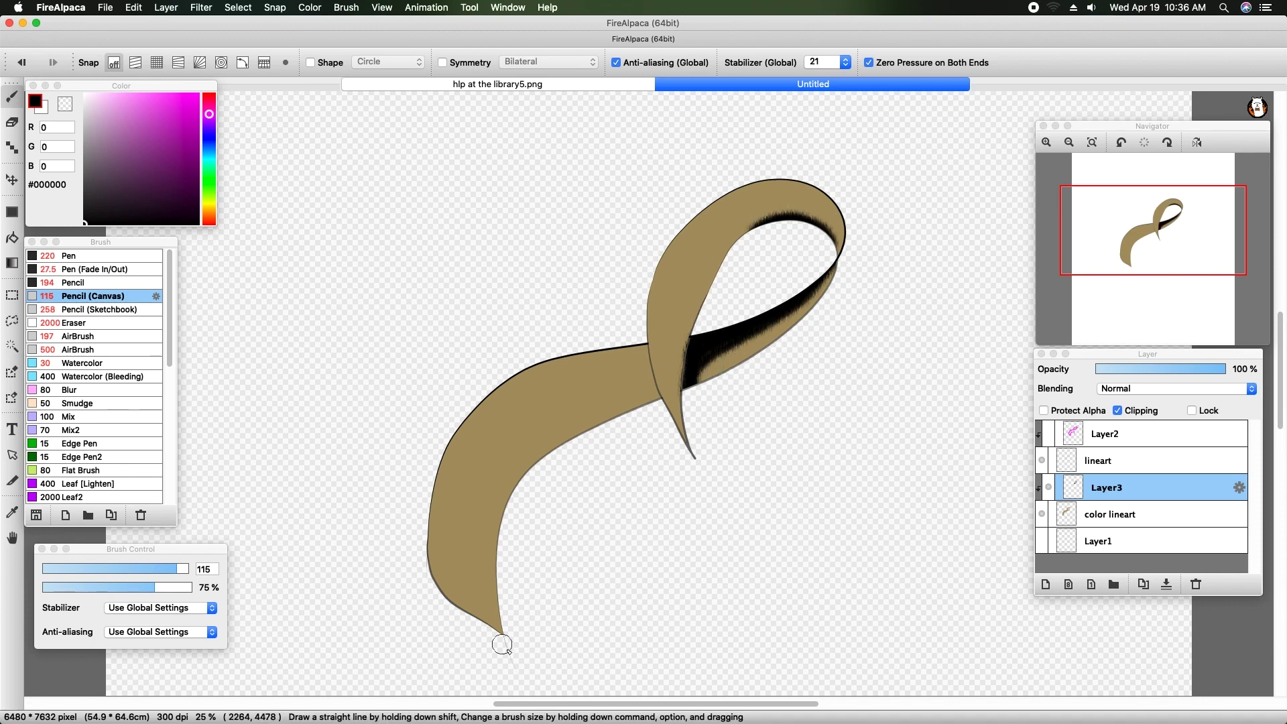
Step: Shade the inner edge of the ribbon's tail down to its tip in black and darken the strip behind the loop on Layer3
mouse_move(470, 618)
mouse_down()
mouse_move(503, 499)
mouse_move(571, 439)
mouse_move(644, 404)
mouse_move(570, 443)
mouse_move(509, 507)
mouse_up()
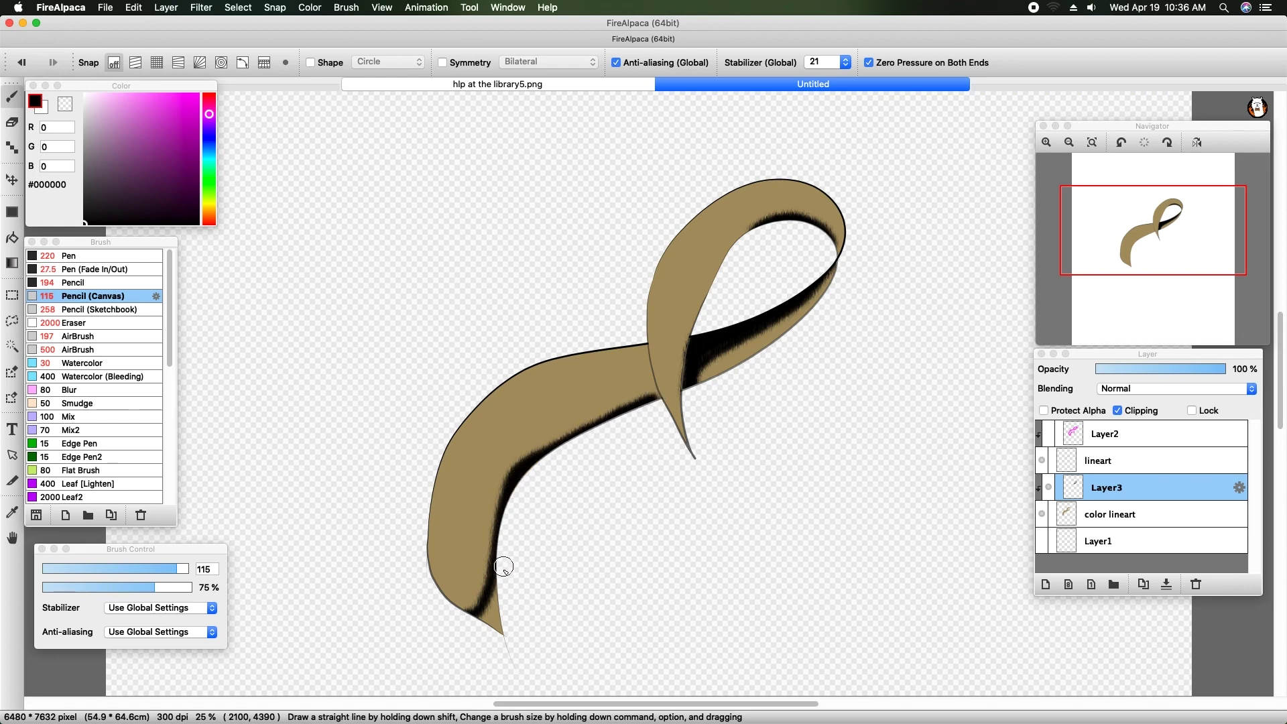
mouse_move(510, 644)
mouse_down()
mouse_move(488, 595)
mouse_move(472, 618)
mouse_move(493, 584)
mouse_move(506, 496)
mouse_move(543, 456)
mouse_up()
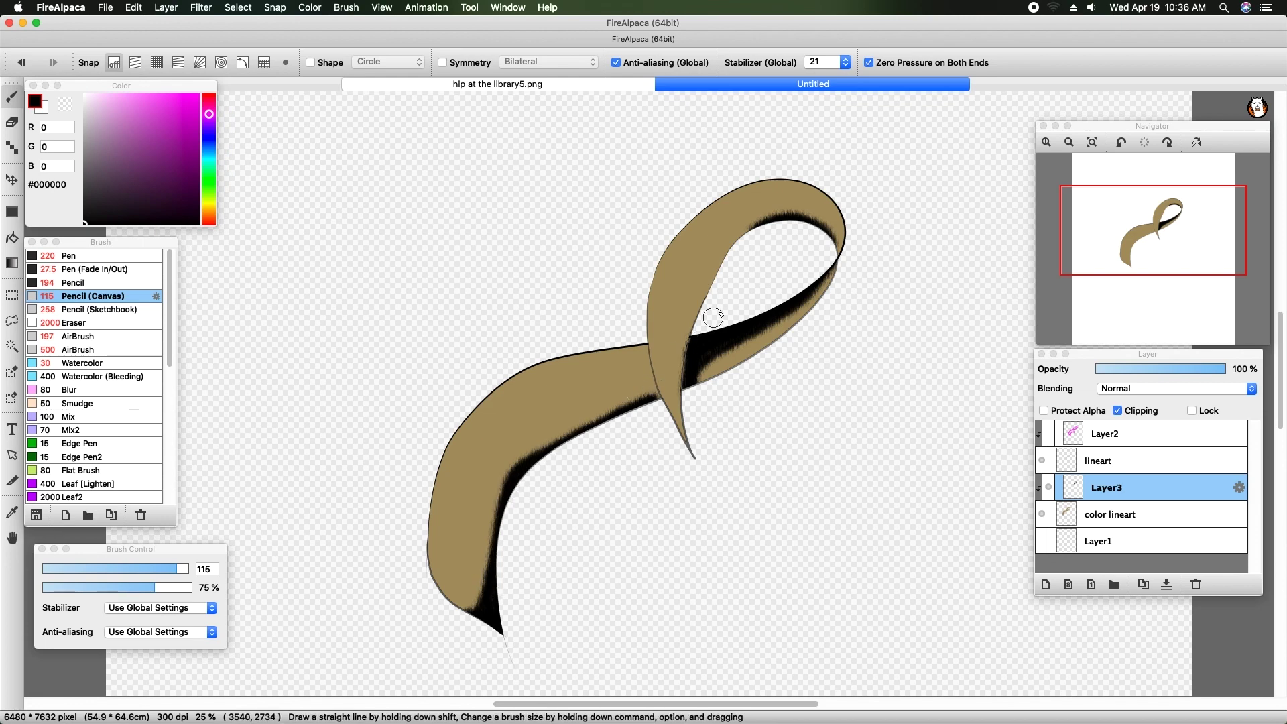
mouse_move(697, 362)
mouse_down()
mouse_move(731, 365)
mouse_move(784, 322)
mouse_move(705, 379)
mouse_move(744, 334)
mouse_move(771, 338)
mouse_move(823, 292)
mouse_move(813, 313)
mouse_up()
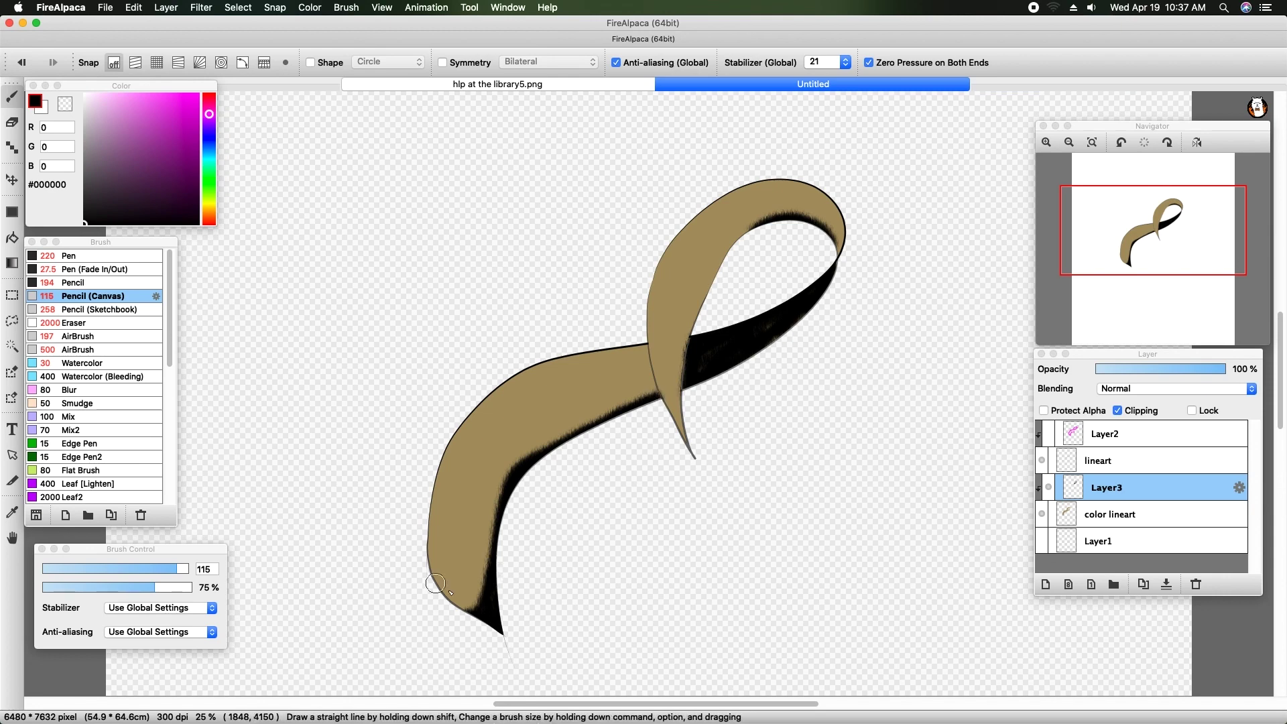
Step: Erase the stray black shading spilling onto the loop at the ribbon overlap on Layer3 with the size 30 Eraser
click(12, 125)
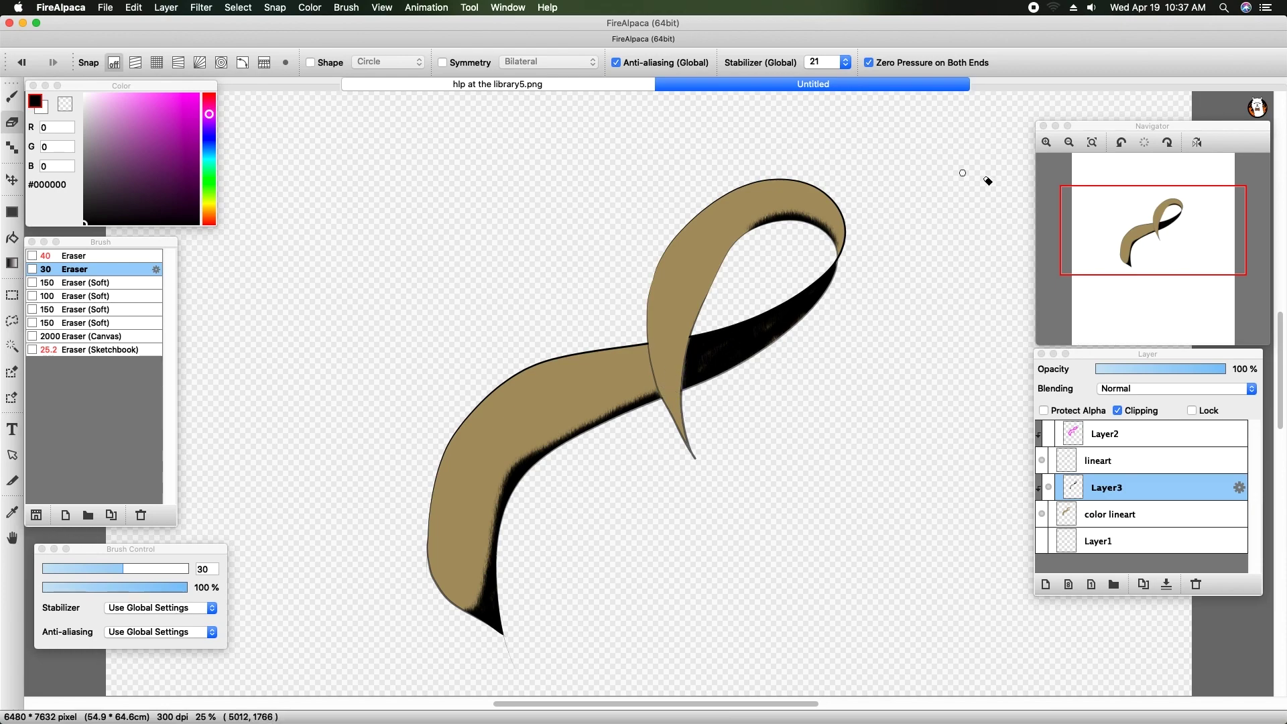
click(1046, 144)
click(1045, 143)
click(1045, 143)
click(1045, 143)
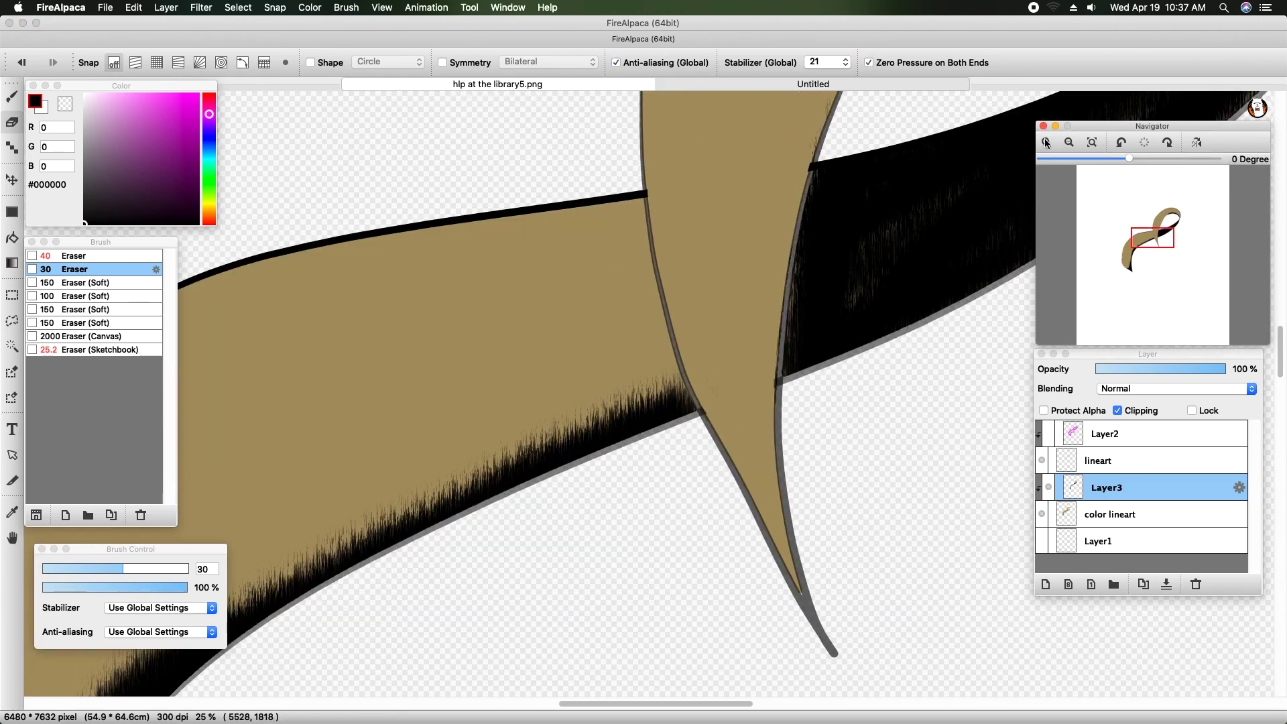
click(1130, 238)
drag(1129, 238, 1129, 268)
click(1162, 232)
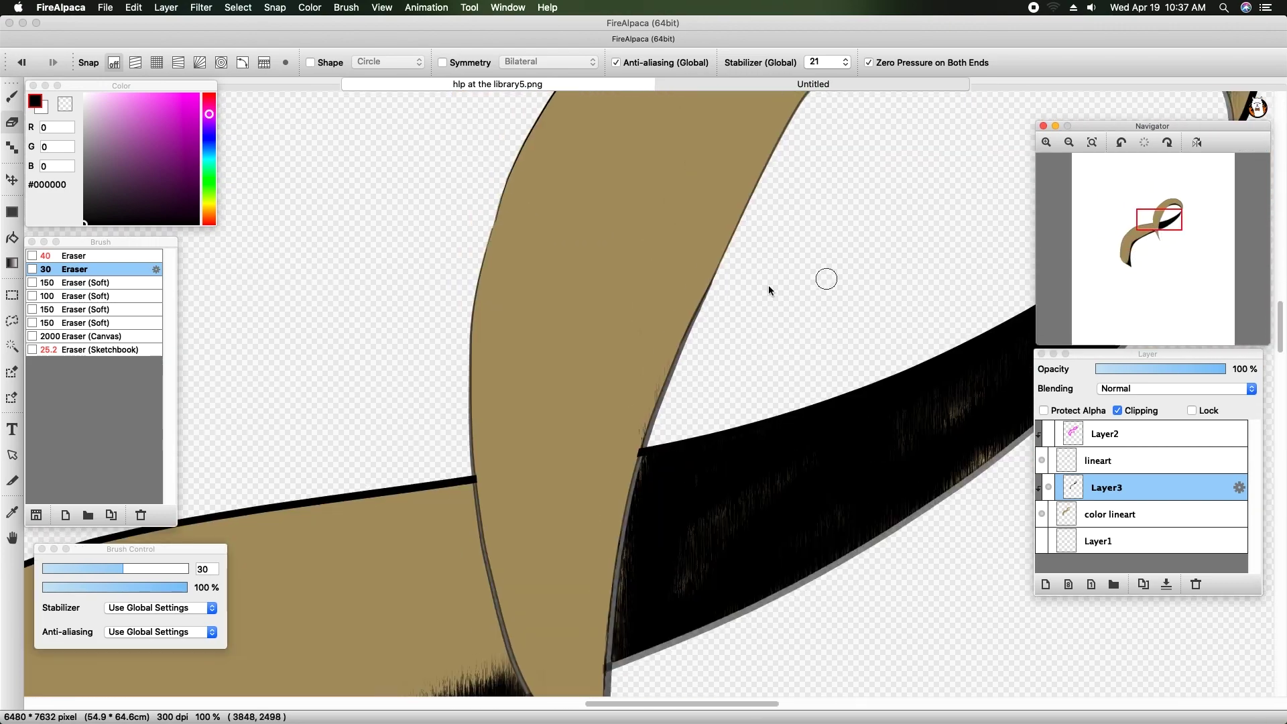
click(643, 410)
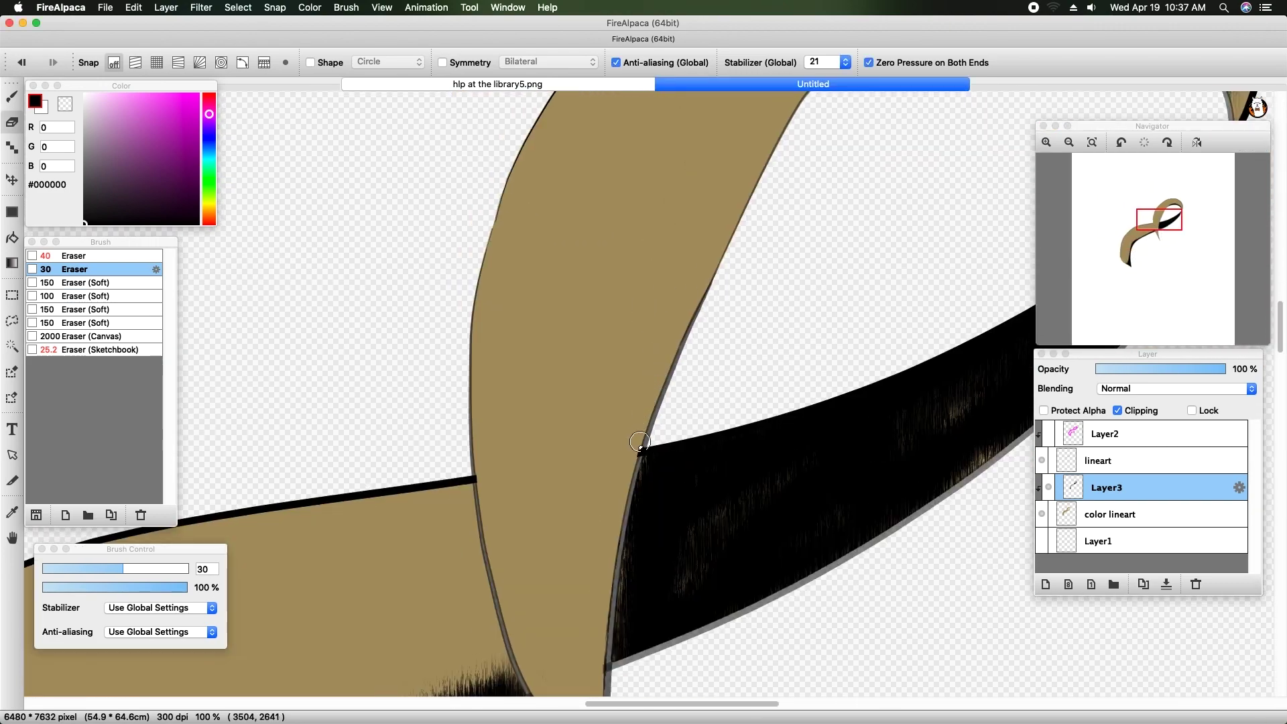
mouse_move(1189, 225)
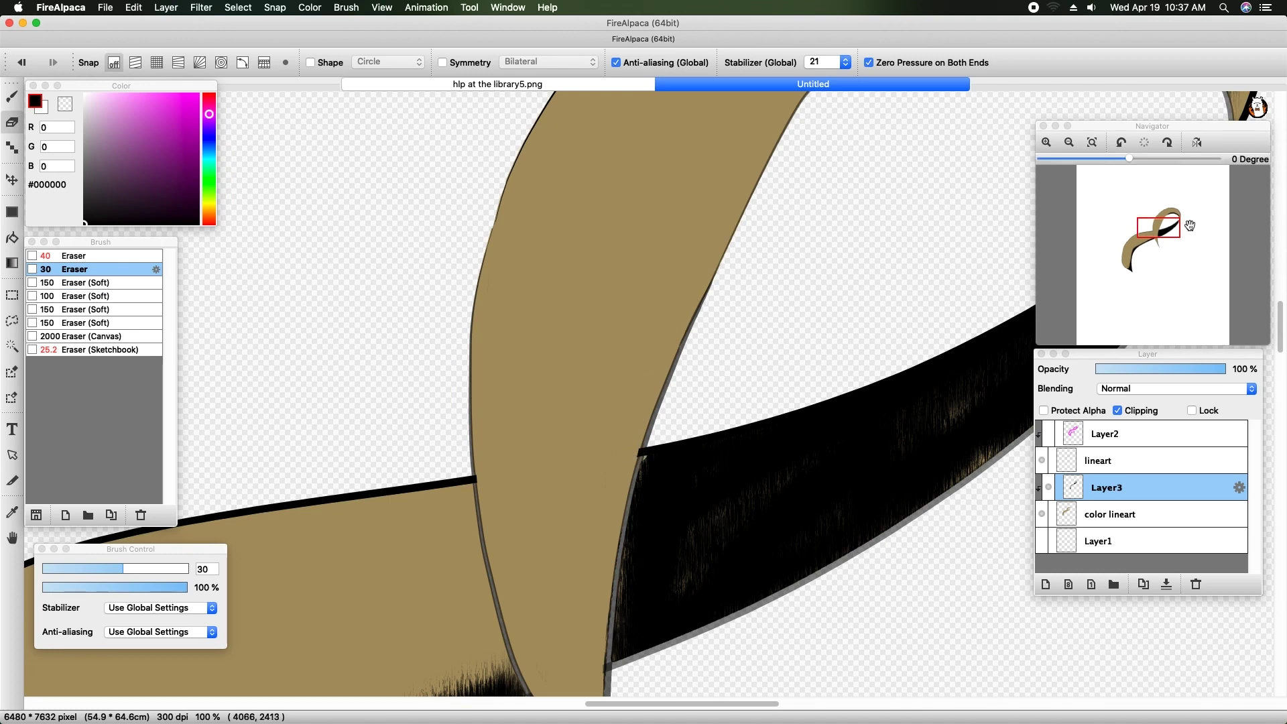
Step: Erase the thin stray line extending past the ribbon's tail tip on the lineart layer
click(1124, 275)
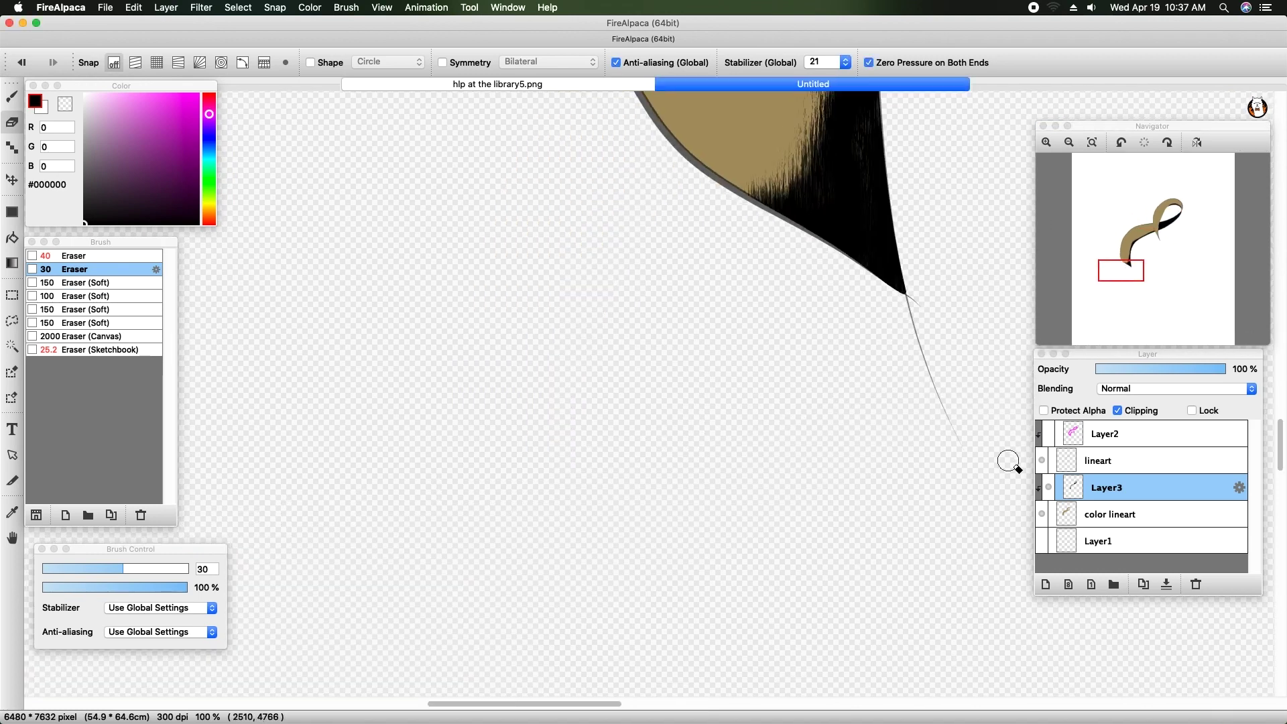
click(1126, 461)
drag(919, 331, 957, 431)
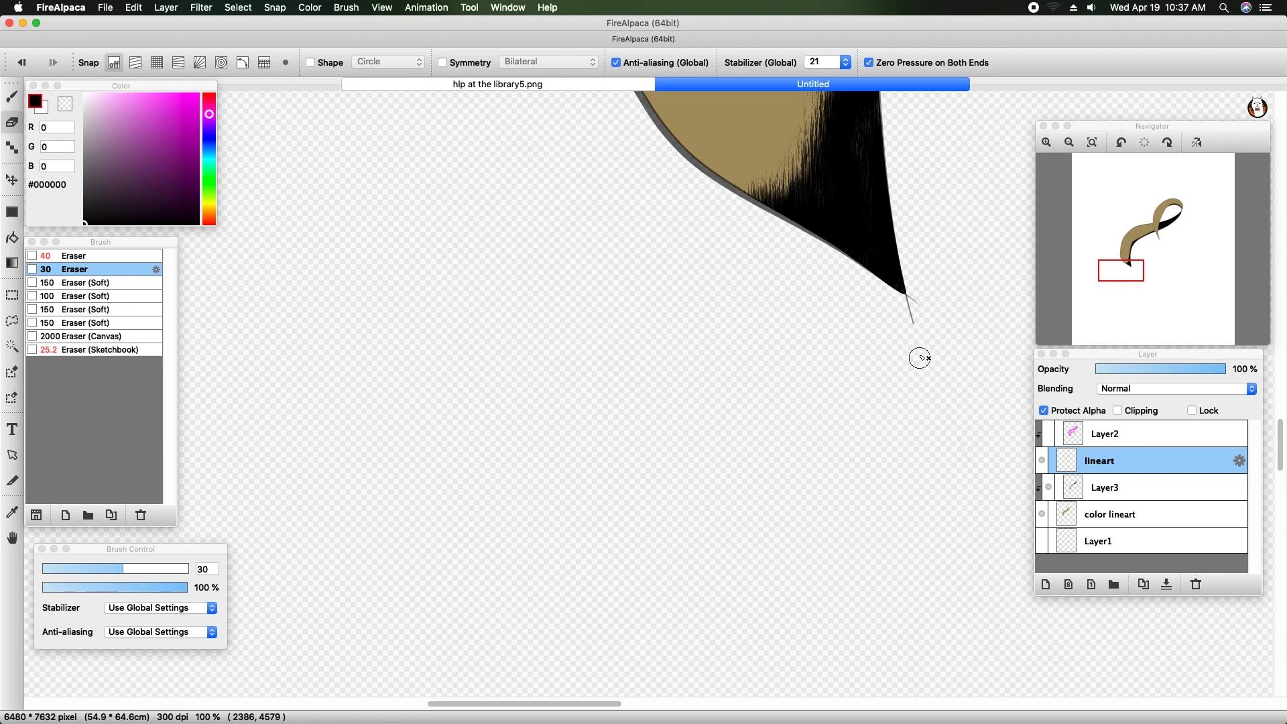
click(1070, 142)
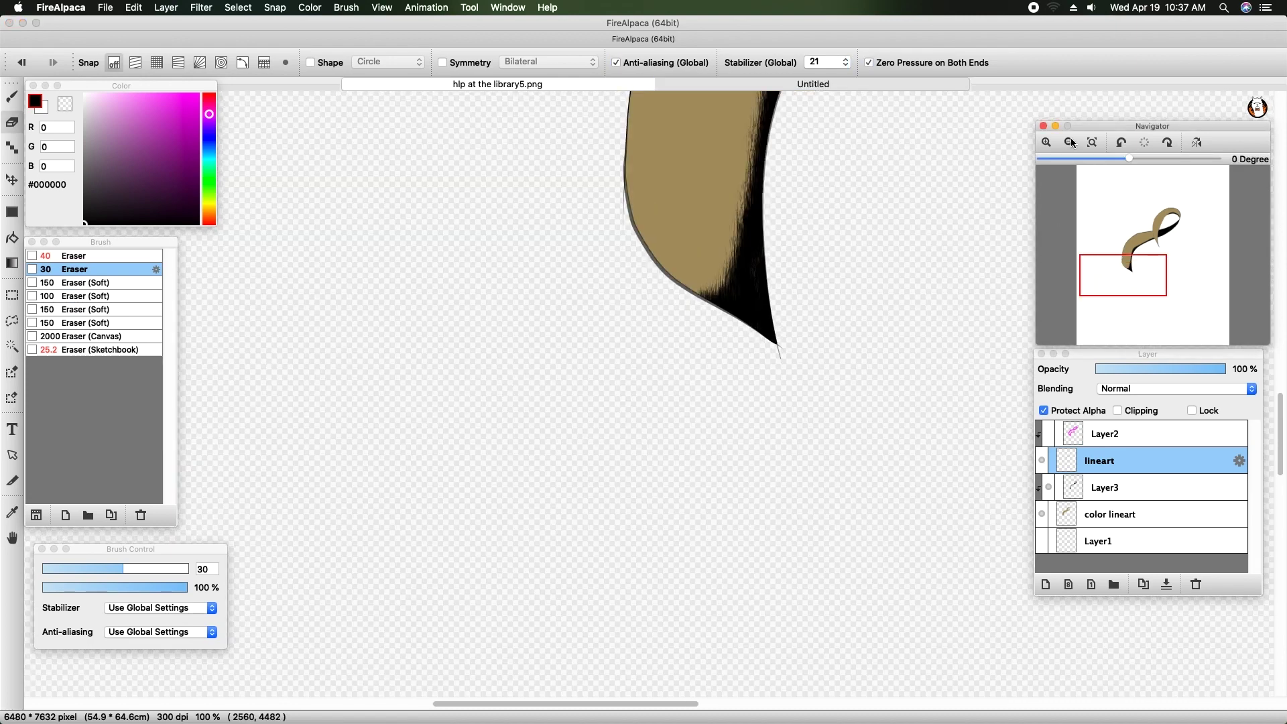
click(1070, 142)
scroll(1158, 250, down, 2)
drag(1160, 239, 1143, 240)
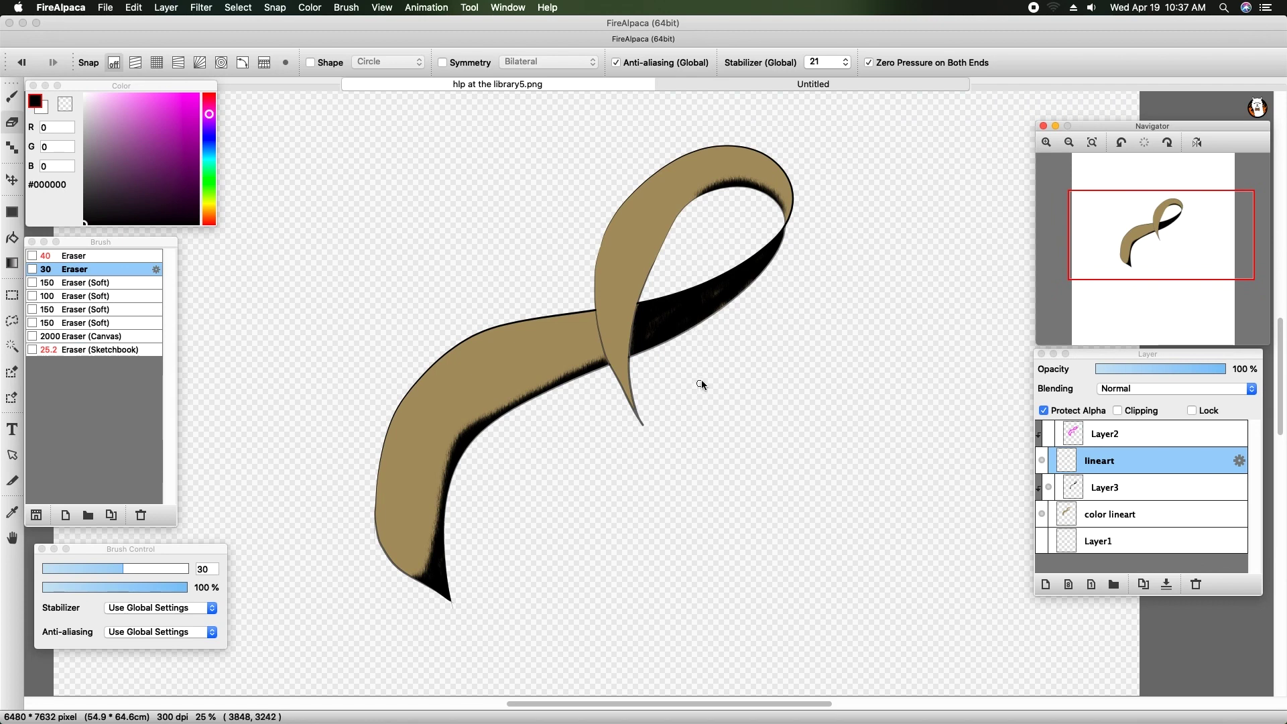
Step: Fill the remaining gaps in the black strip with Pencil (Canvas) on Layer3 and rename that layer "shadows"
click(12, 96)
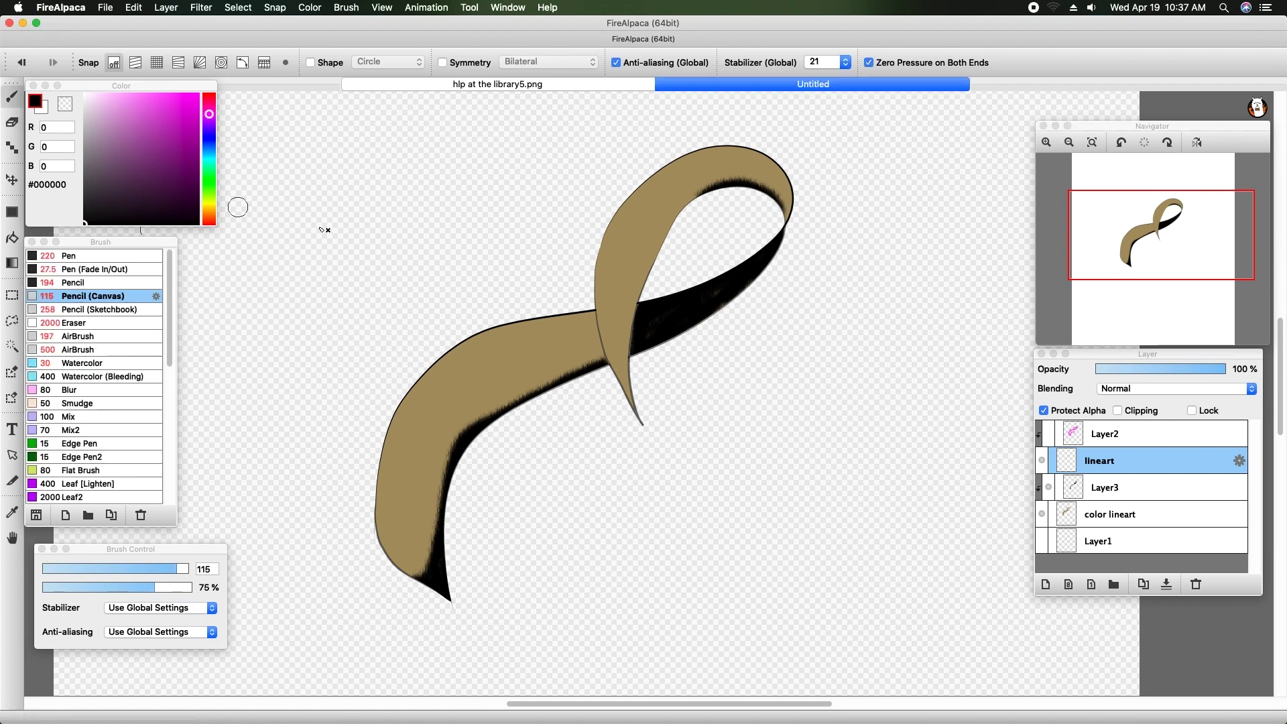
key(super+Down)
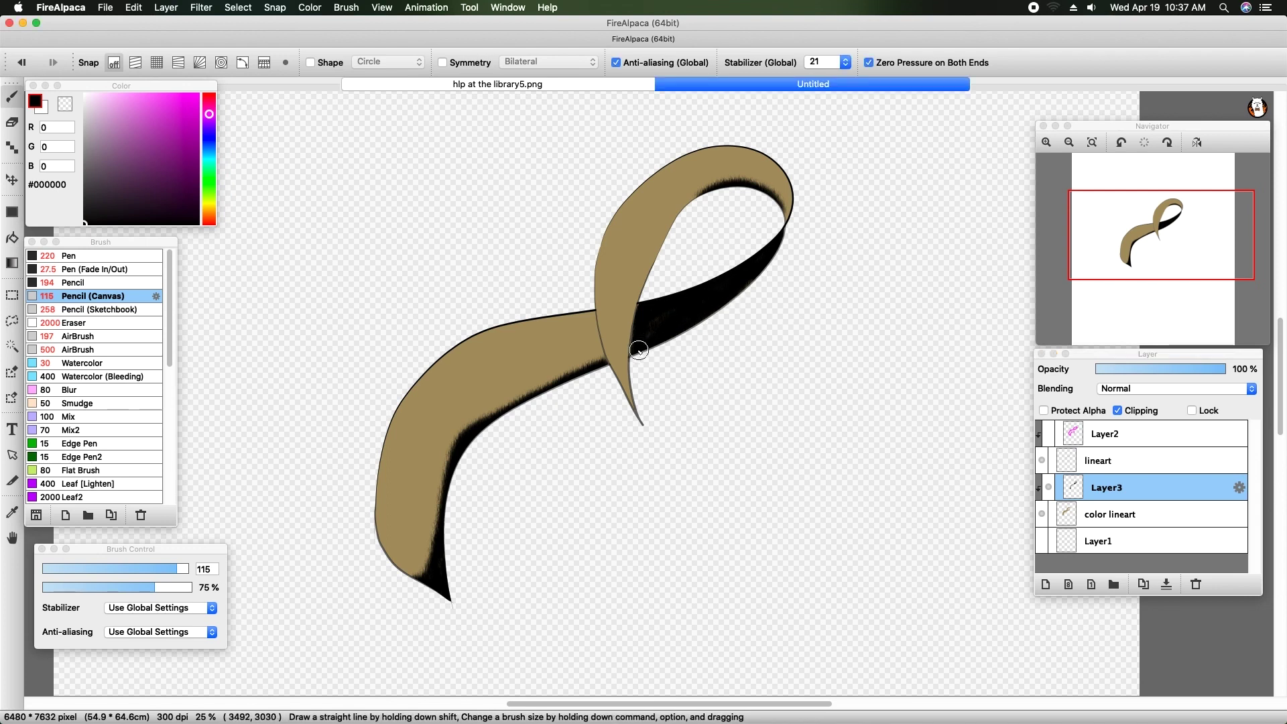
double_click(1144, 481)
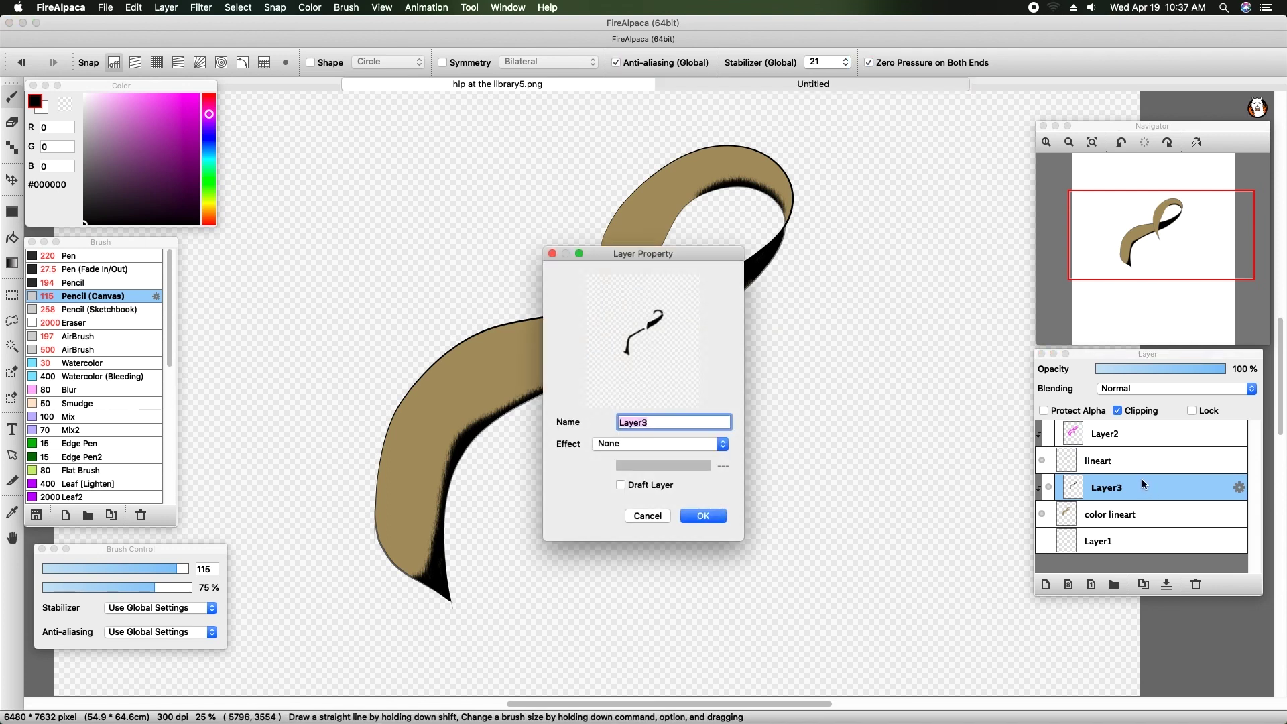
text(adows)
key(Return)
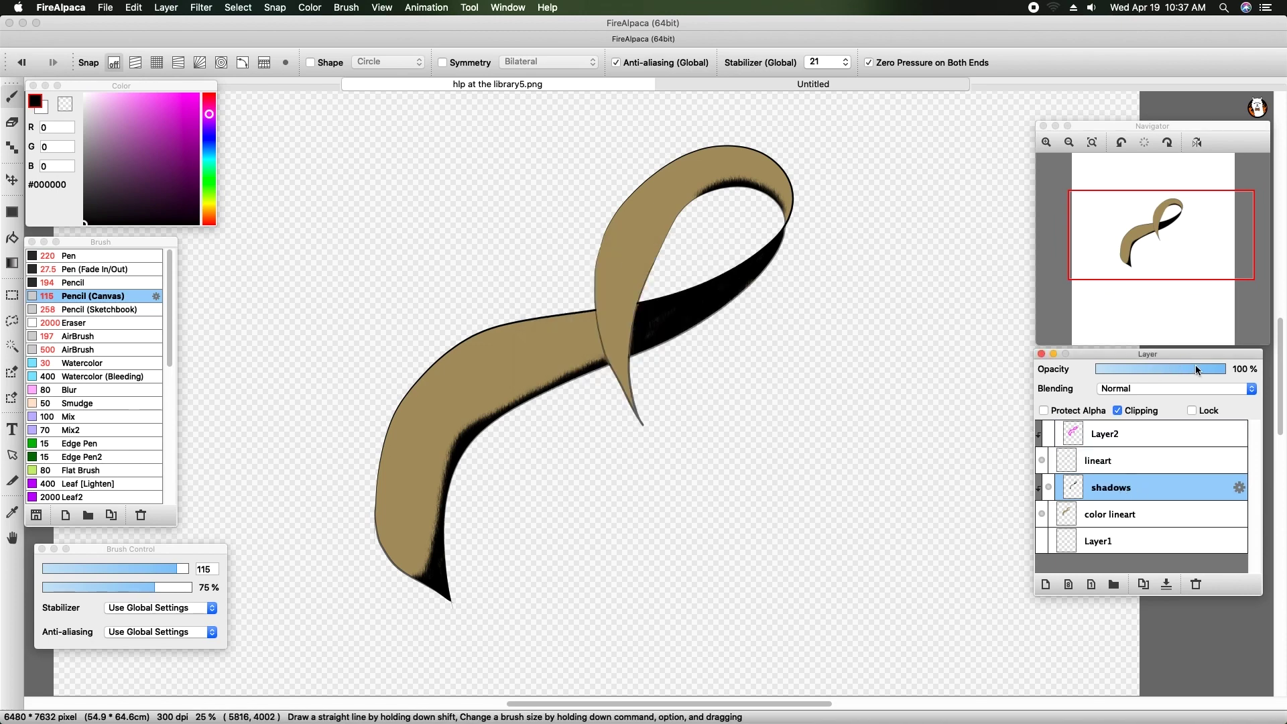
Step: Lower the shadows layer's opacity to 28% and touch up the shading along the ribbon tail's inner edge
drag(1169, 369, 1133, 368)
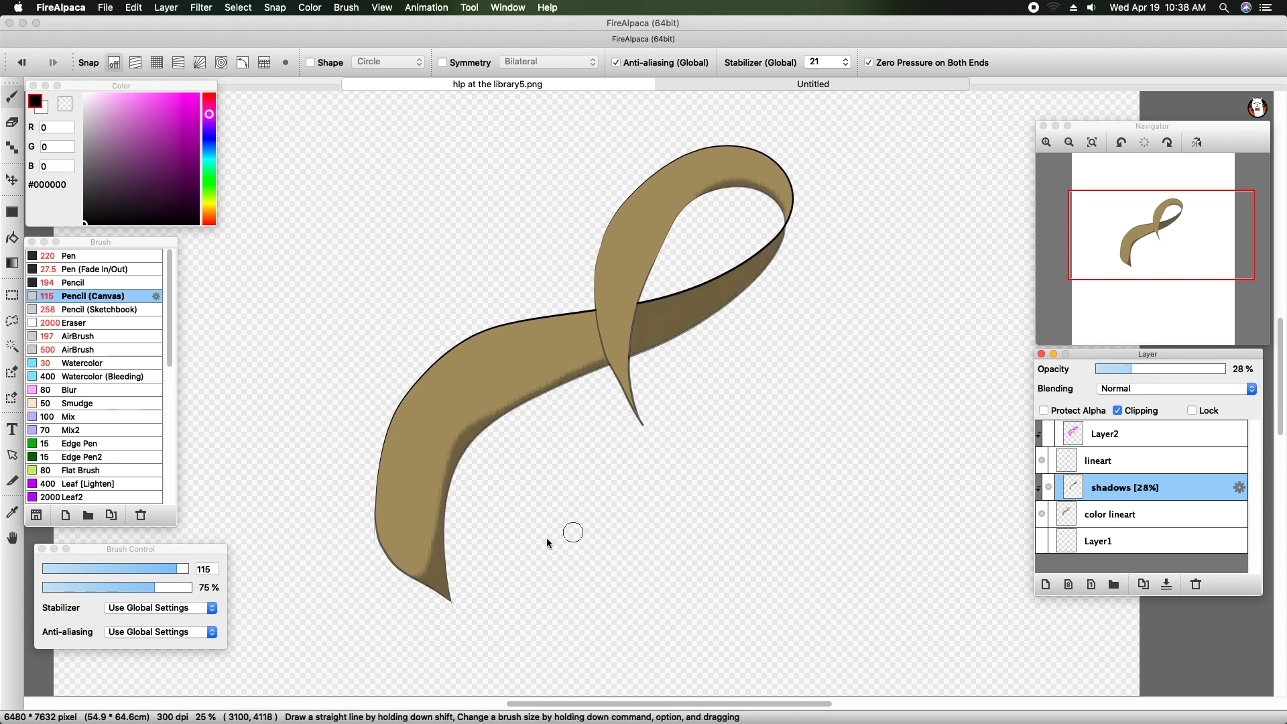
click(436, 551)
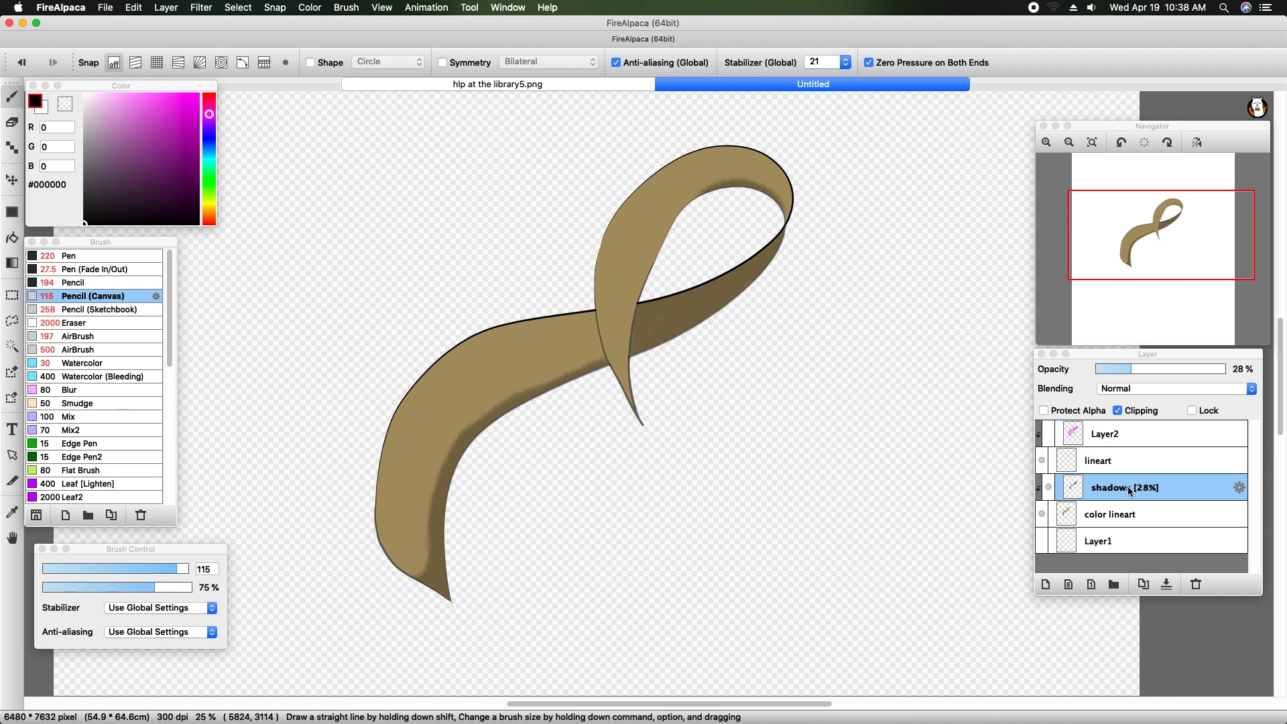
Step: Add a clipping layer above shadows and set the Pencil (Canvas) brush to white #FFFFFF at size 128
click(1046, 584)
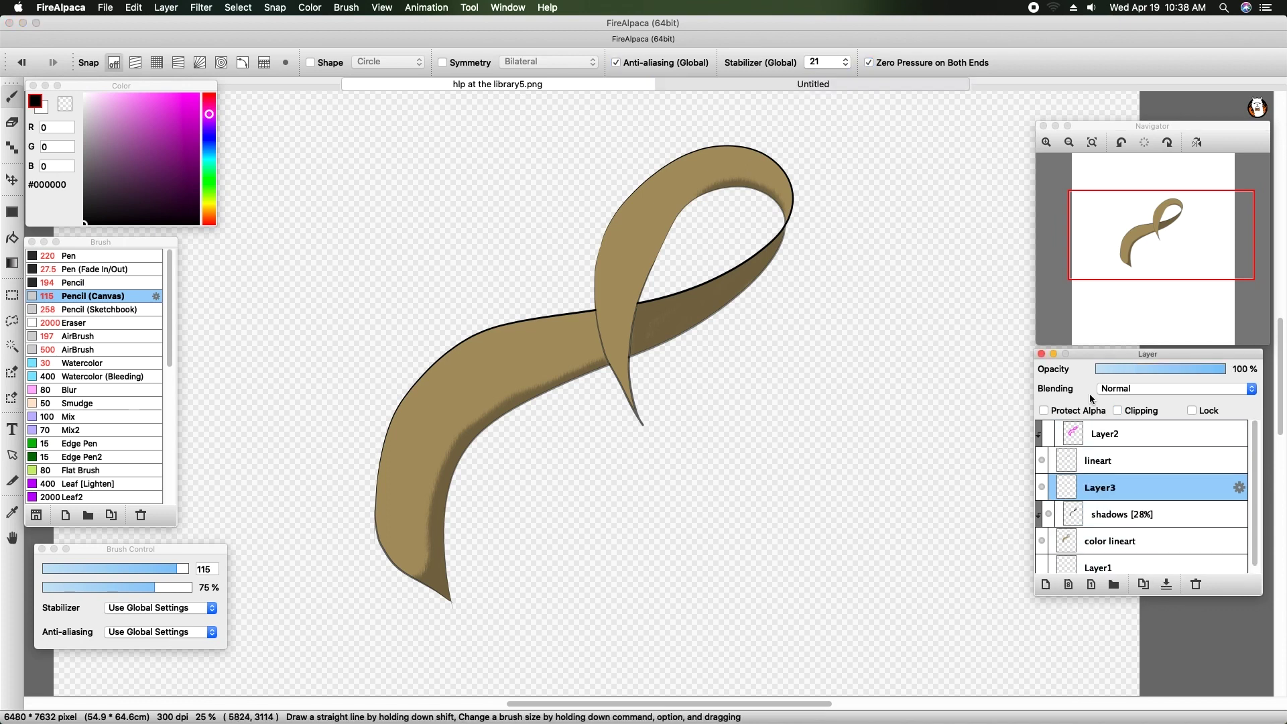
click(1117, 411)
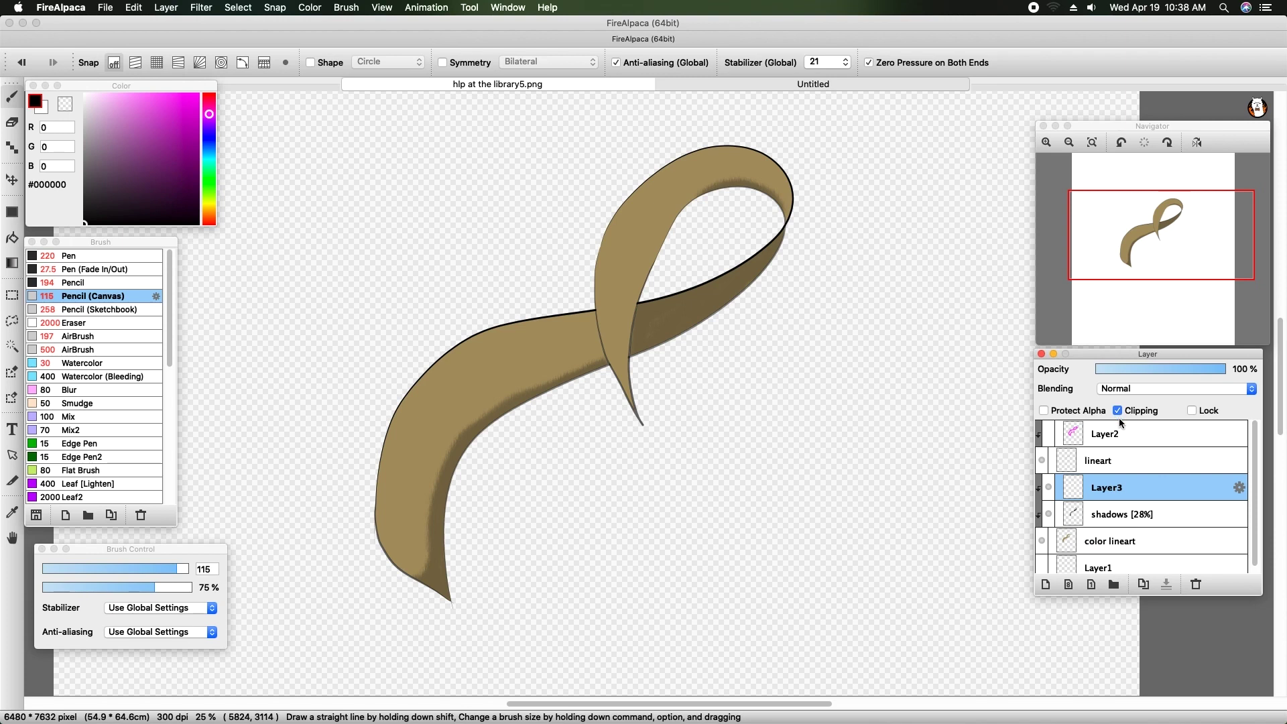
click(85, 94)
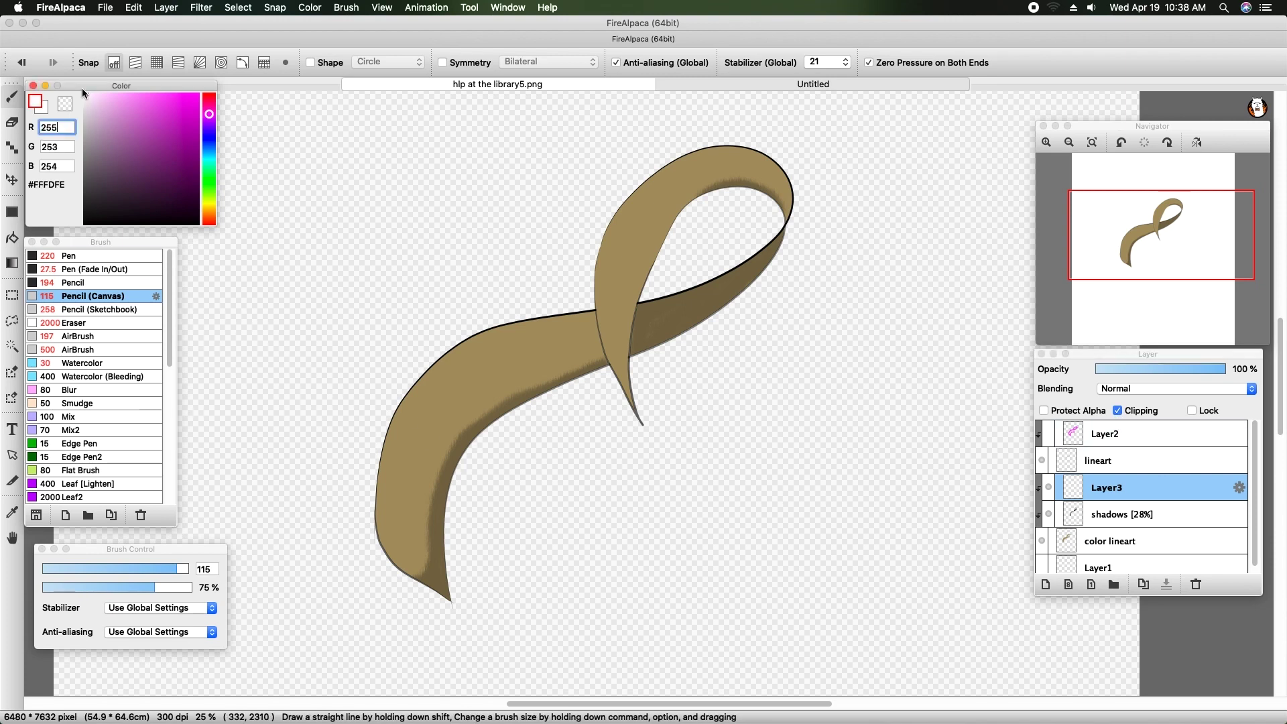
click(185, 569)
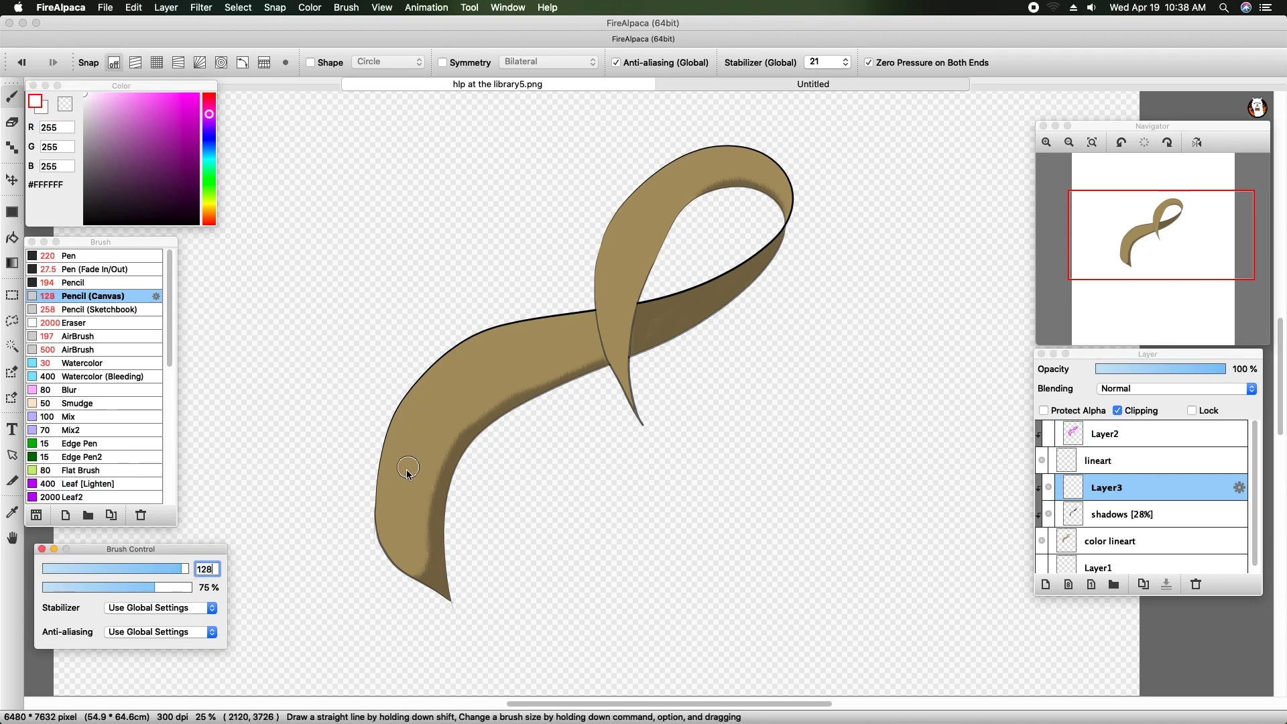
Step: Paint white highlights on the ribbon's bend and the loop's outer side, and erase the white spilling past the loop at the overlap
mouse_move(430, 367)
mouse_down()
mouse_move(418, 415)
mouse_move(463, 381)
mouse_move(473, 388)
mouse_move(445, 421)
mouse_up()
mouse_move(690, 157)
mouse_down()
mouse_move(613, 382)
mouse_move(634, 410)
mouse_up()
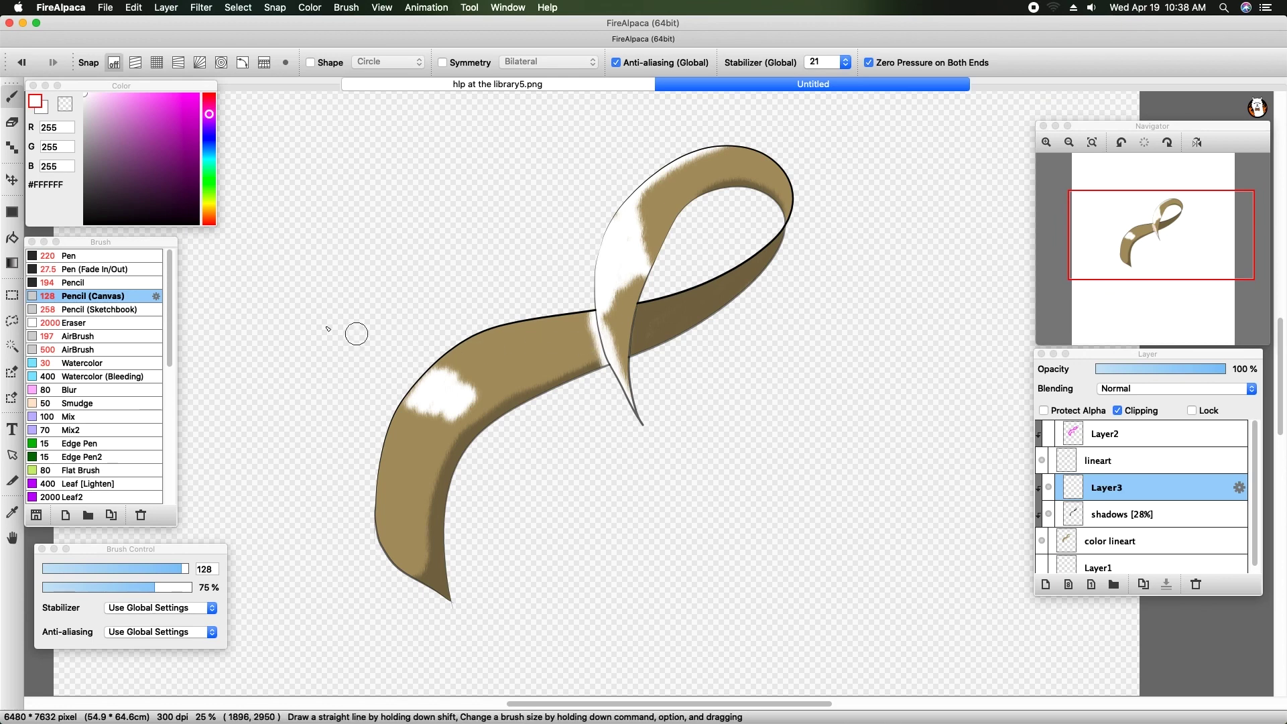
key(e)
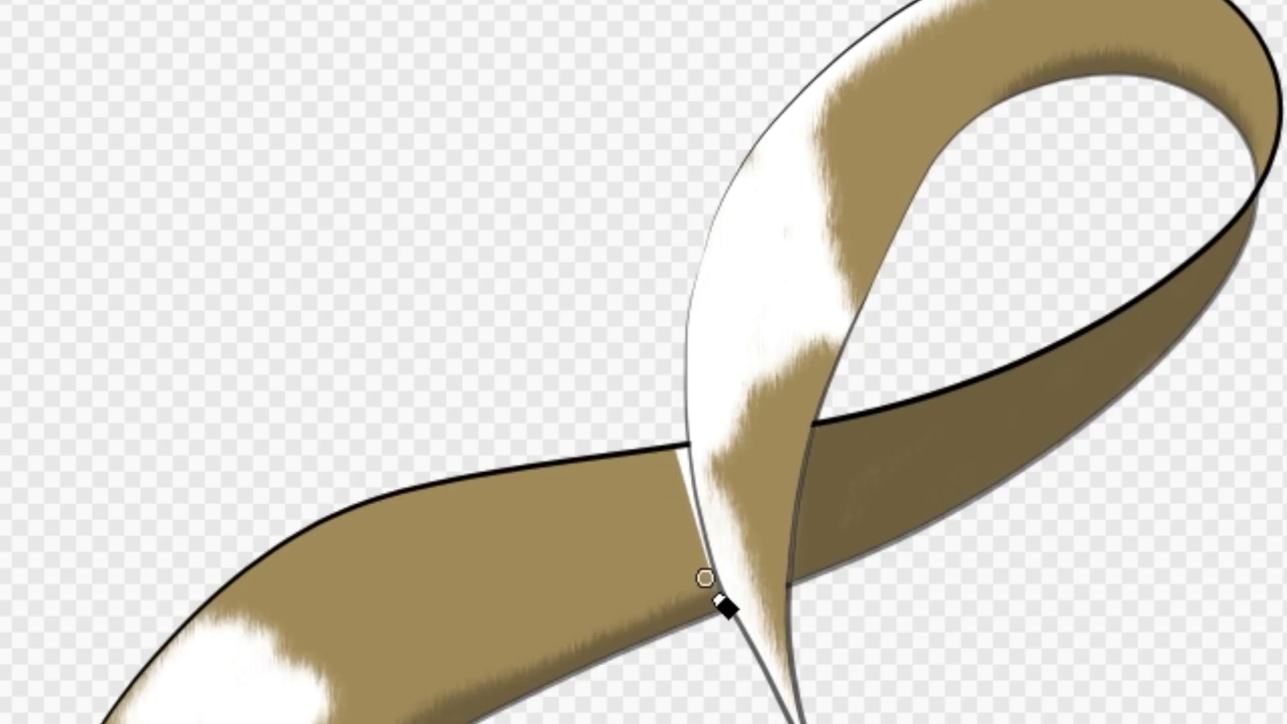
mouse_move(713, 583)
mouse_down()
mouse_move(675, 450)
mouse_move(712, 587)
mouse_up()
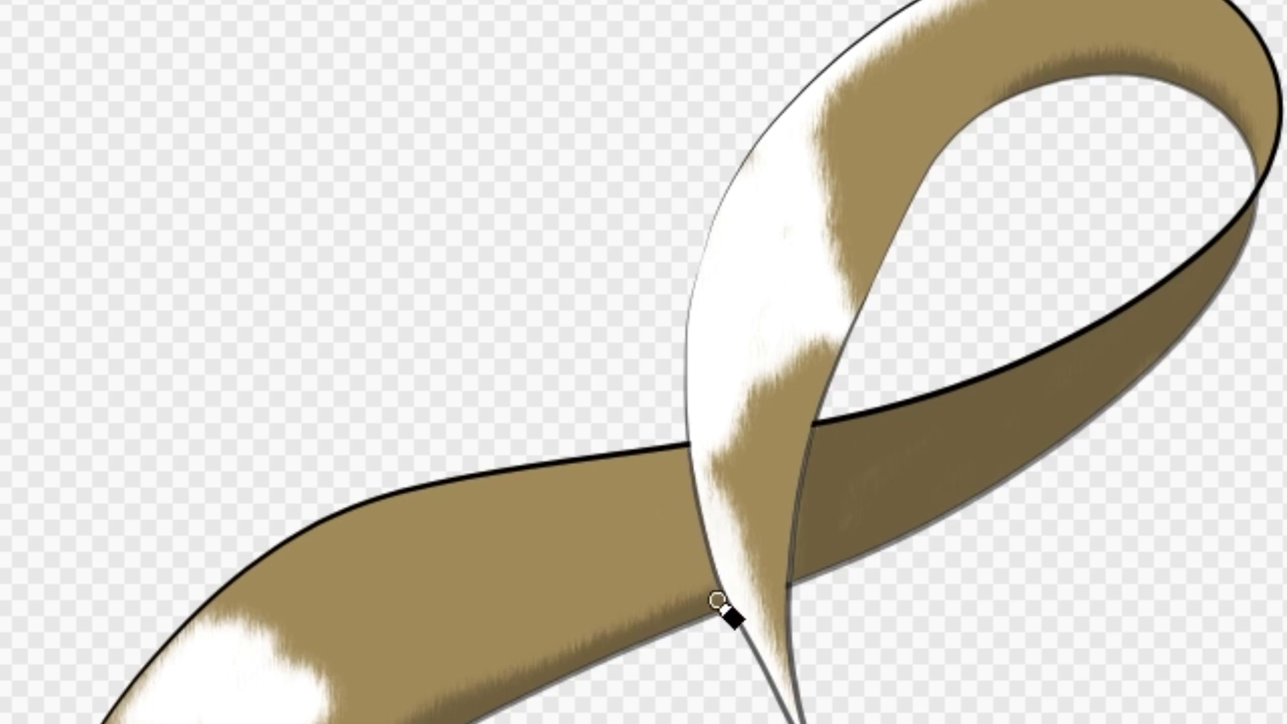
Step: Extend the white highlight along the ribbon tail's outer side and lower the highlight layer's opacity to 55%
key(b)
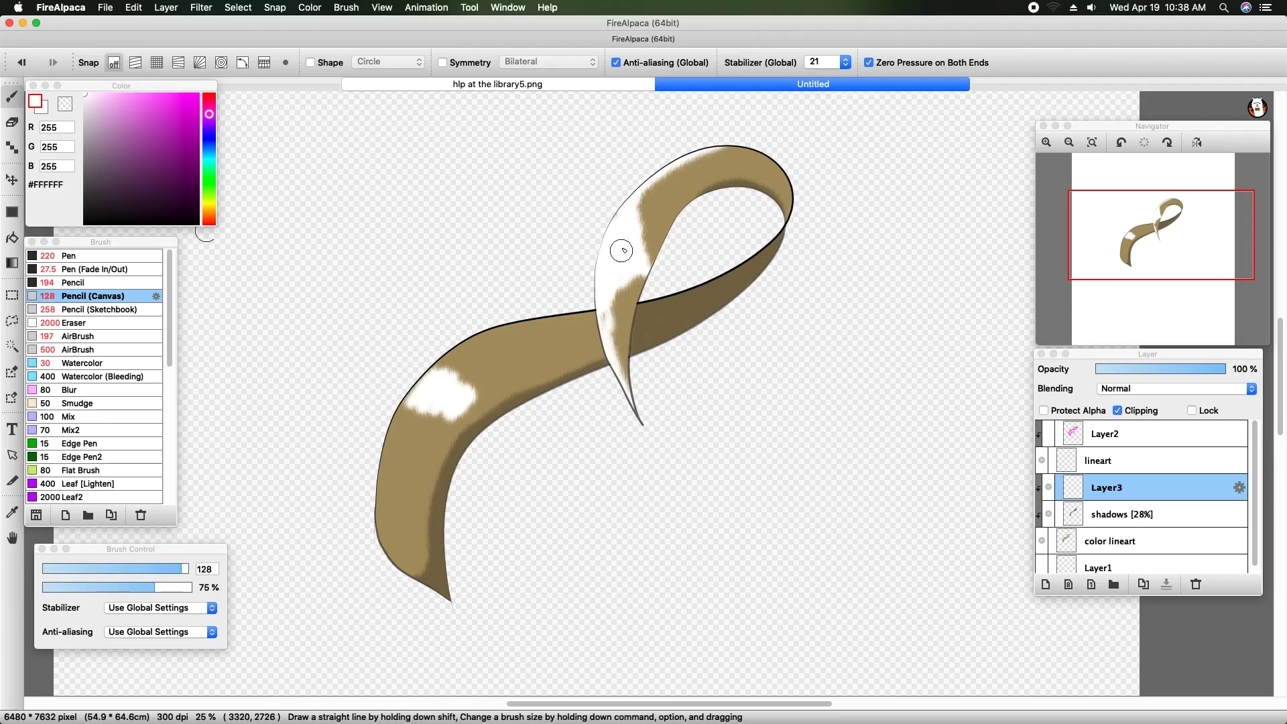
drag(573, 316, 398, 536)
drag(1139, 365, 1164, 368)
Step: Trim the highlight edges on the loop and along the tail's outer side using Eraser (Canvas) at size 137
click(12, 122)
click(114, 336)
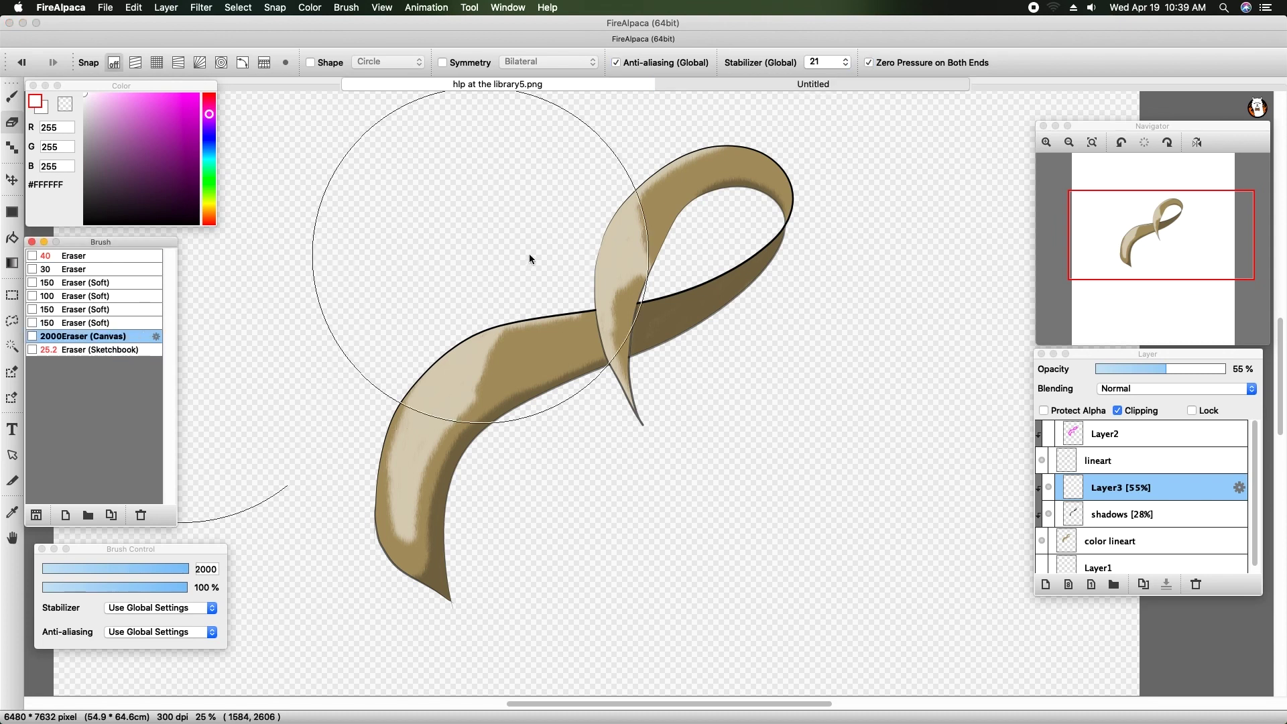
drag(141, 570, 131, 575)
click(129, 569)
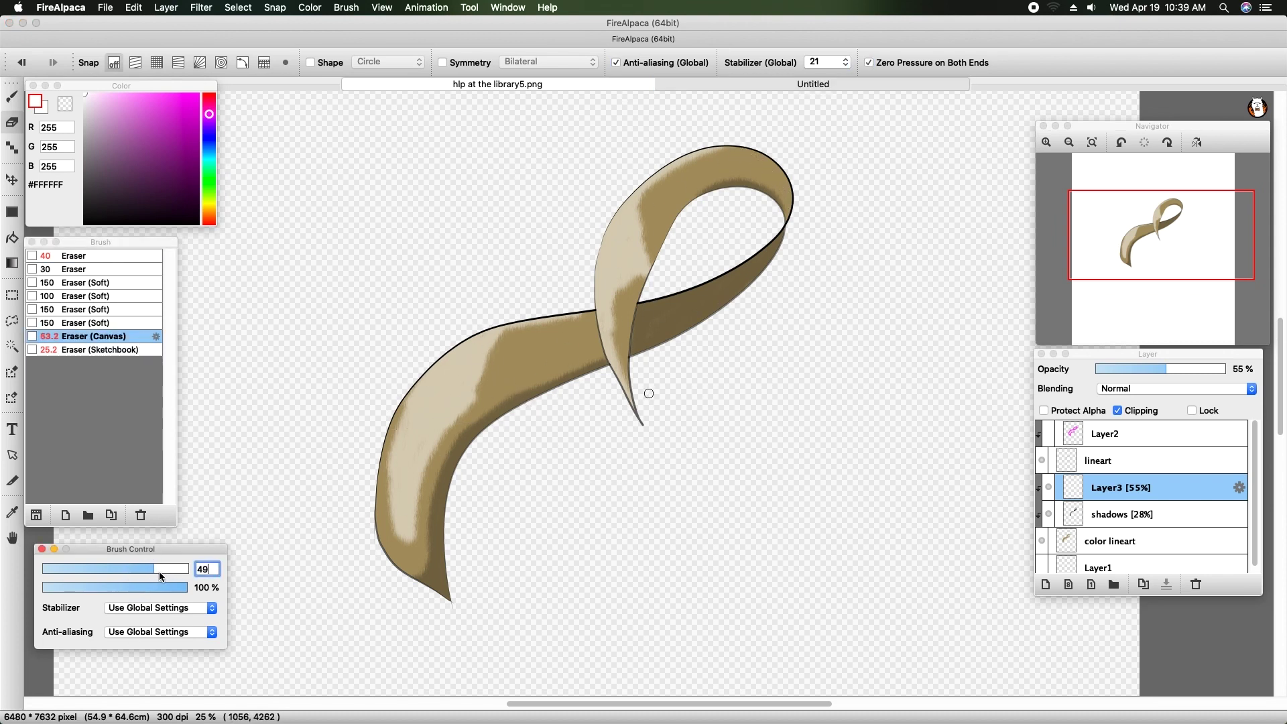
drag(174, 575, 182, 571)
click(647, 265)
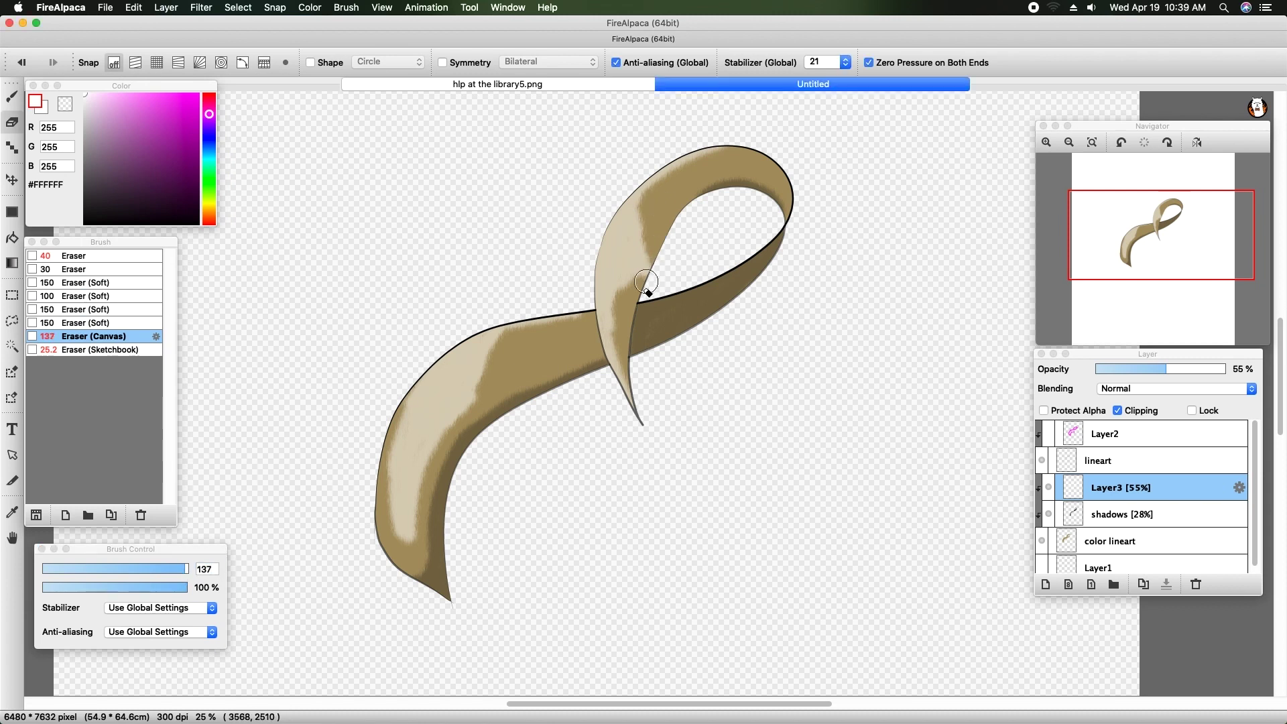
mouse_move(640, 288)
mouse_down()
mouse_move(633, 302)
mouse_move(646, 230)
mouse_move(646, 322)
mouse_move(667, 259)
mouse_move(665, 370)
mouse_up()
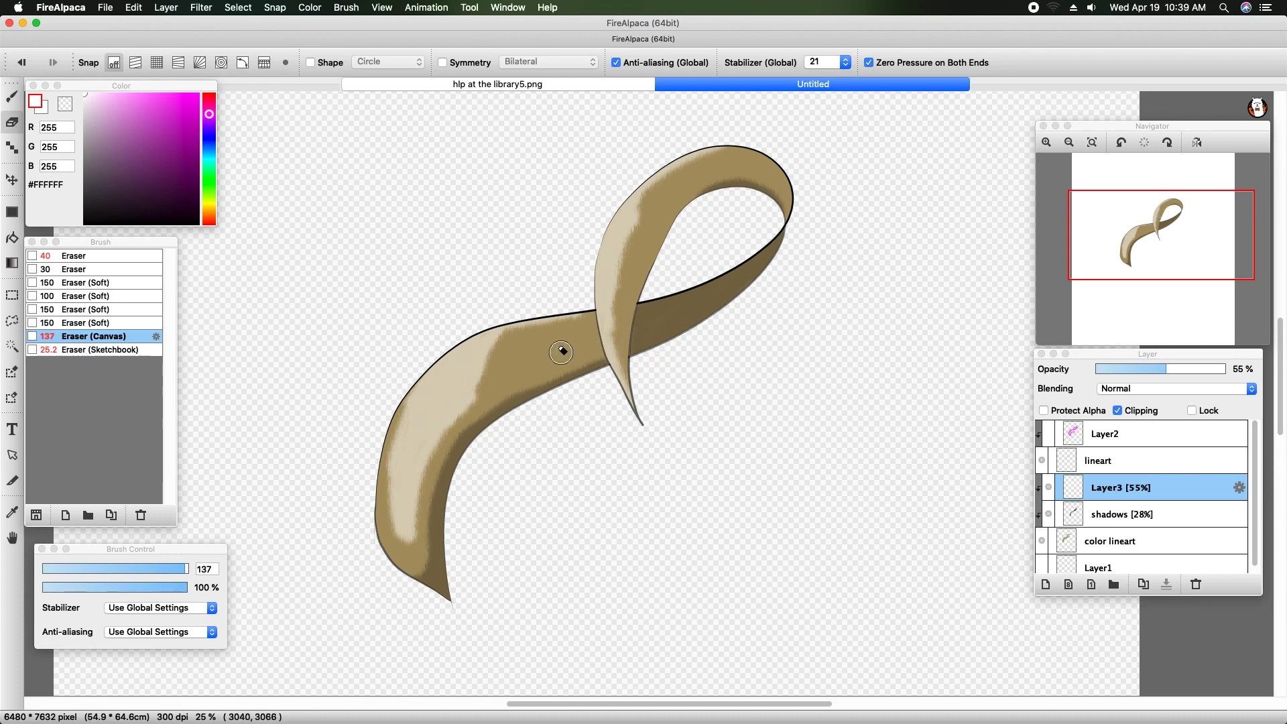
mouse_move(374, 477)
mouse_down()
mouse_move(488, 367)
mouse_move(376, 440)
mouse_move(411, 380)
mouse_move(522, 314)
mouse_move(549, 322)
mouse_move(445, 359)
mouse_move(386, 429)
mouse_up()
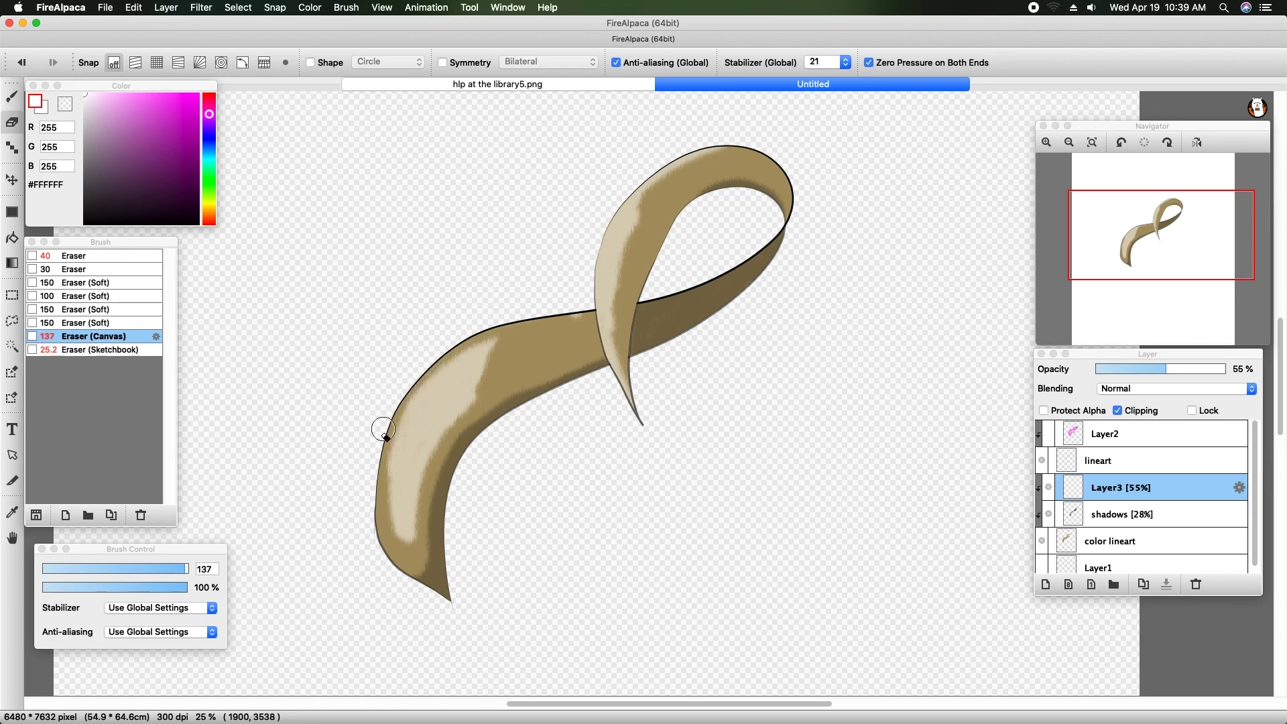
mouse_move(575, 314)
mouse_down()
mouse_move(431, 445)
mouse_move(496, 382)
mouse_move(445, 460)
mouse_move(376, 469)
mouse_up()
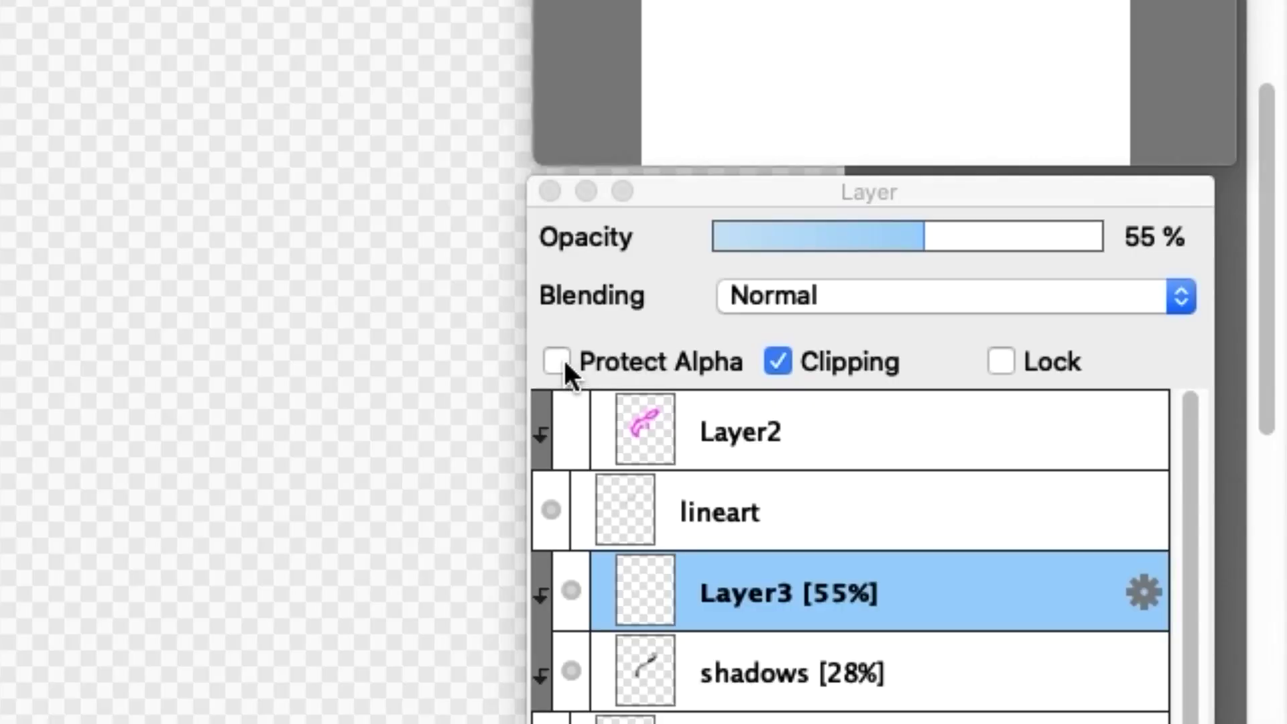
Step: Enable Protect Alpha on Layer3 and set up the Pencil (Canvas) brush with magenta #FF00F7, undoing the accidental eraser mark
click(559, 361)
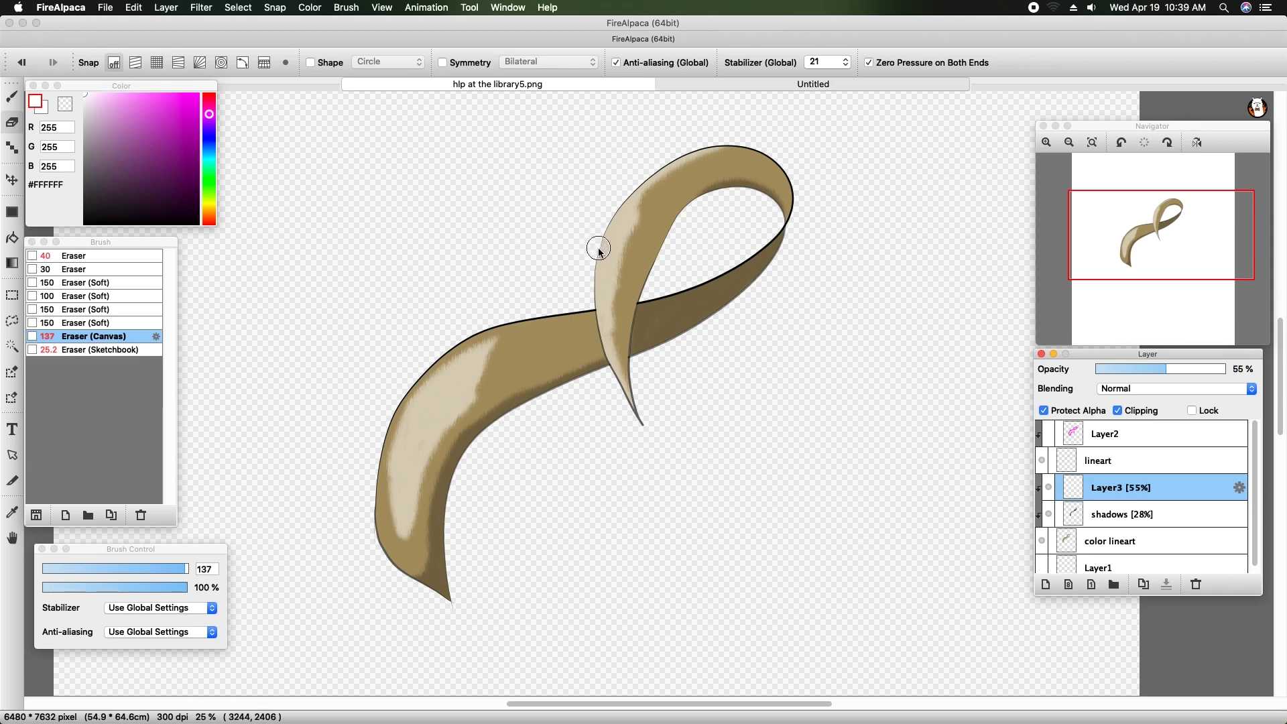
drag(178, 120, 201, 93)
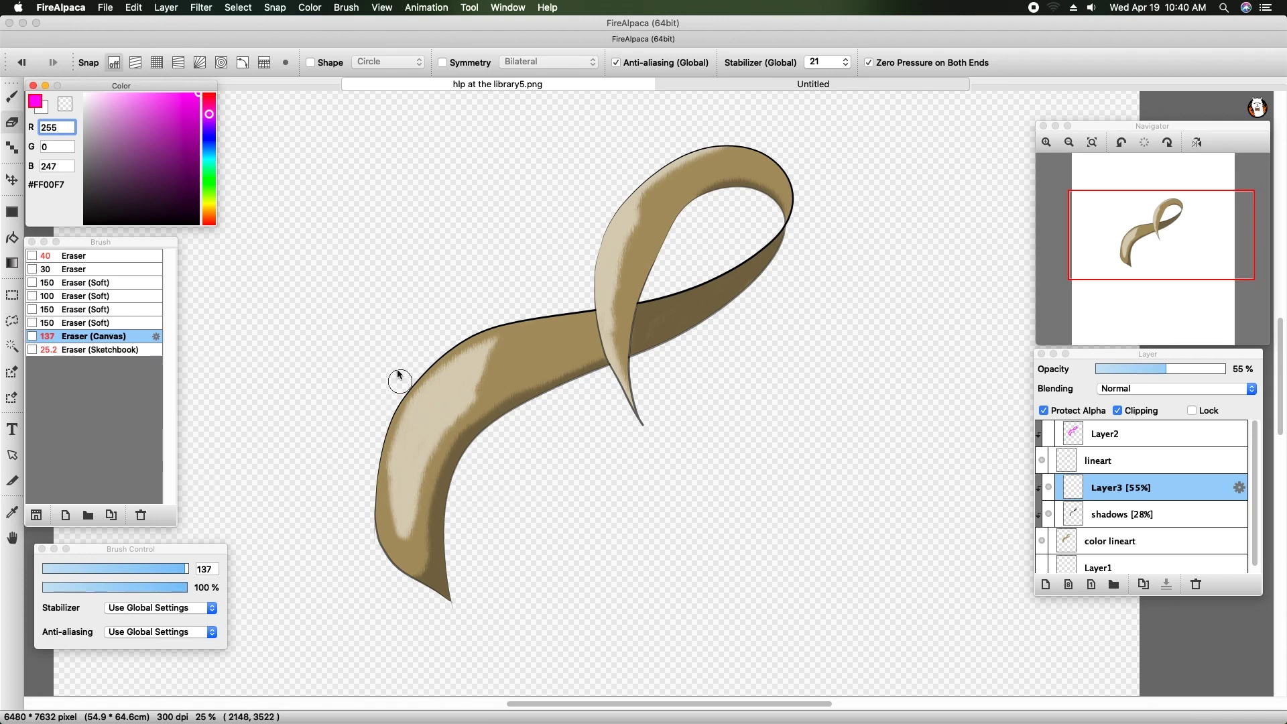
click(405, 429)
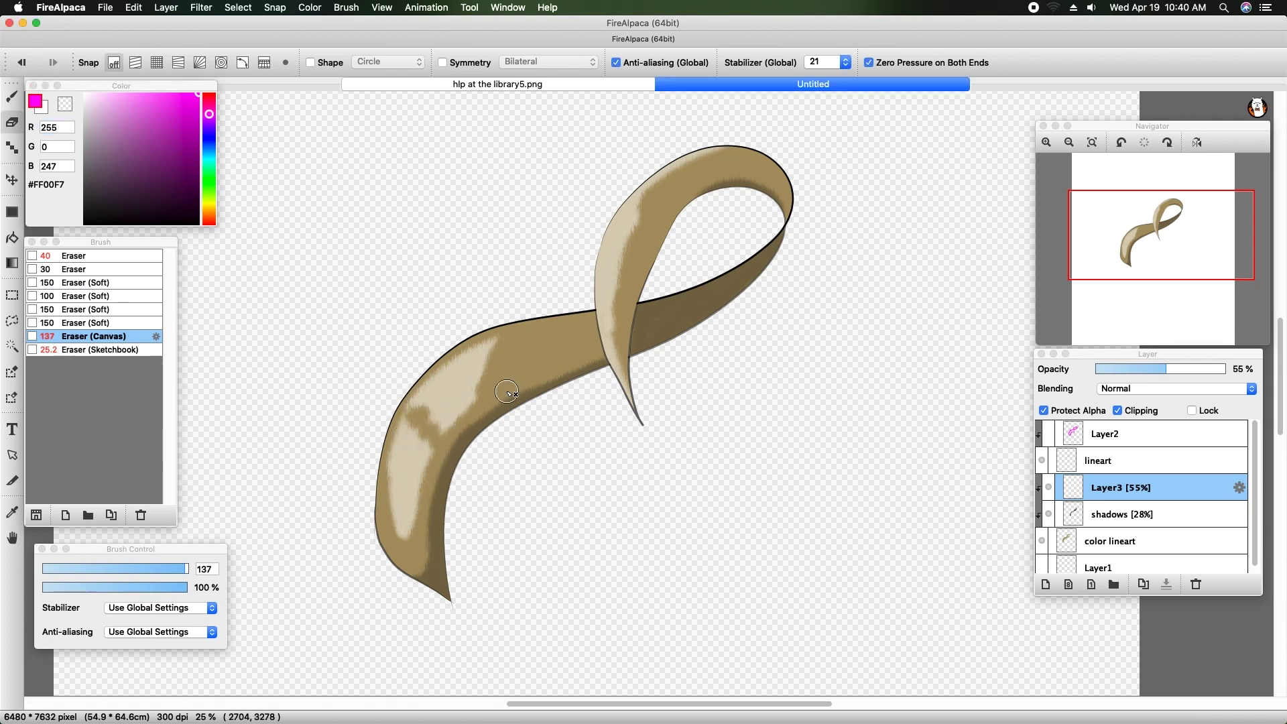
key(ctrl+z)
click(8, 101)
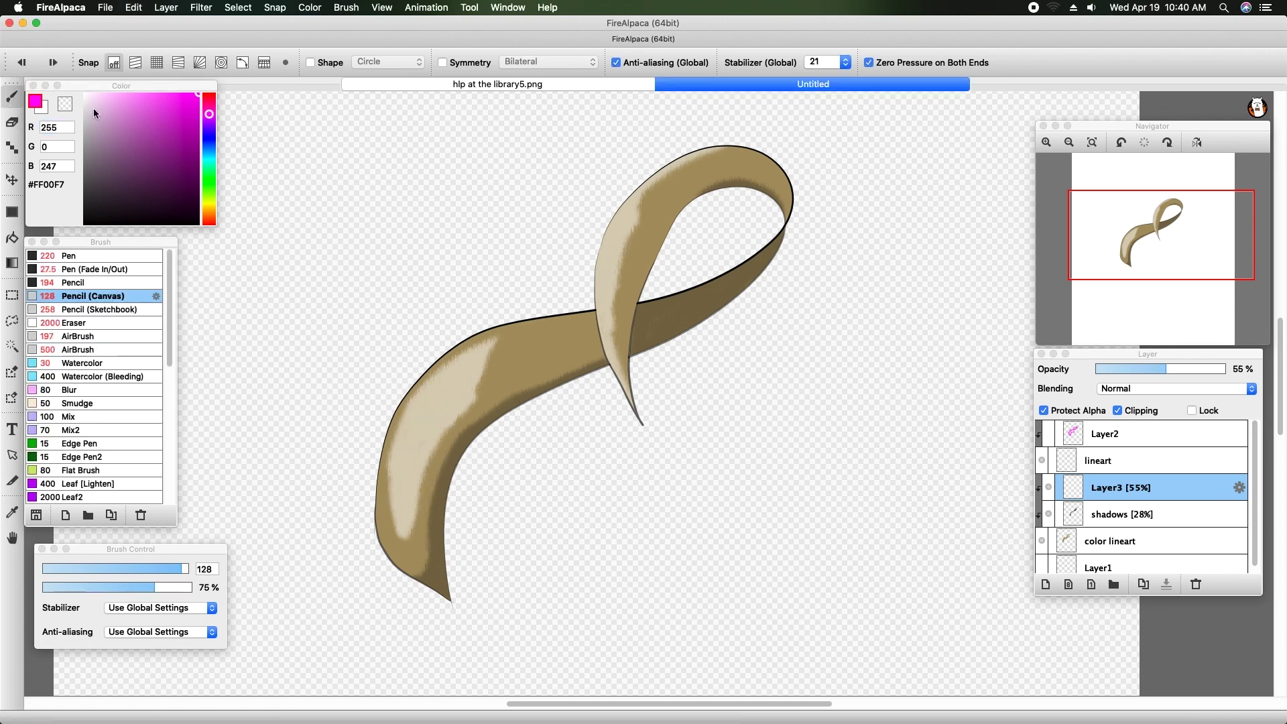
Step: Recolour the highlight on the ribbon's tail magenta, raising the Pencil (Canvas) size to 201 to fill in the remaining white
mouse_move(406, 405)
mouse_down()
mouse_move(446, 407)
mouse_move(450, 426)
mouse_move(501, 326)
mouse_move(376, 483)
mouse_move(387, 559)
mouse_move(415, 404)
mouse_move(394, 471)
mouse_move(409, 529)
mouse_up()
drag(182, 571, 189, 569)
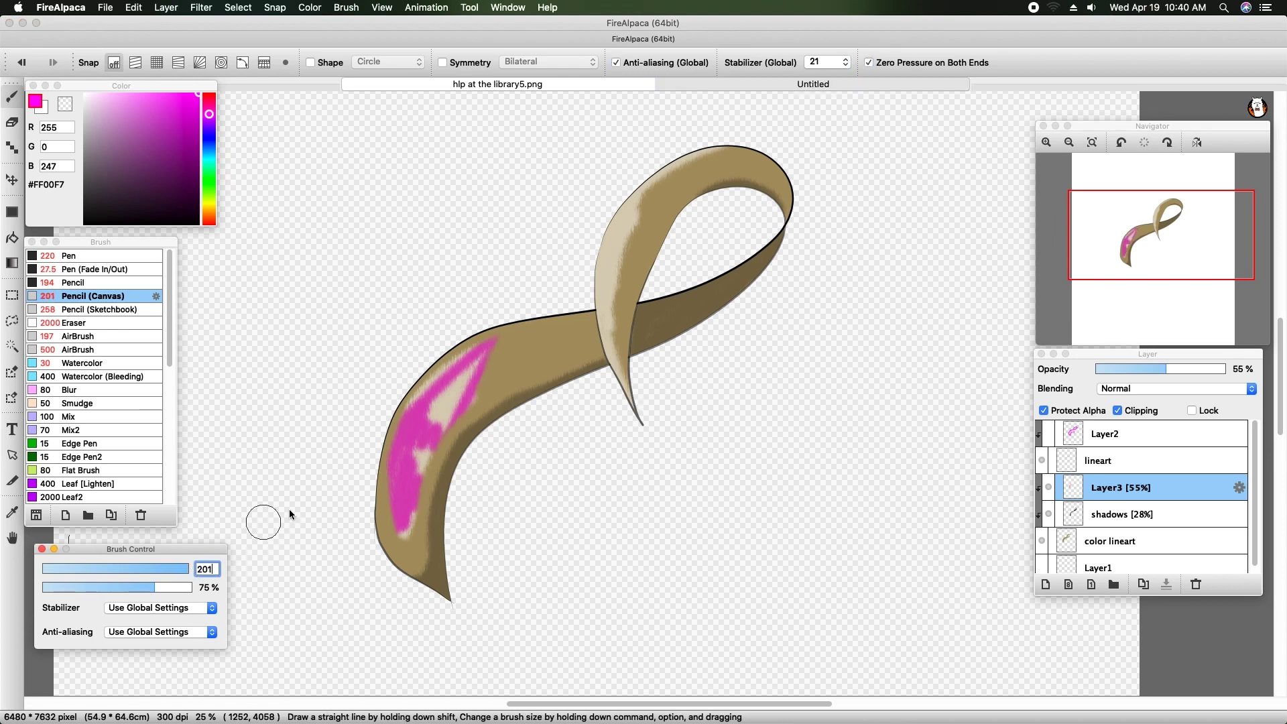
mouse_move(412, 536)
mouse_down()
mouse_move(438, 439)
mouse_move(492, 356)
mouse_move(402, 428)
mouse_move(487, 342)
mouse_move(397, 458)
mouse_move(409, 496)
mouse_up()
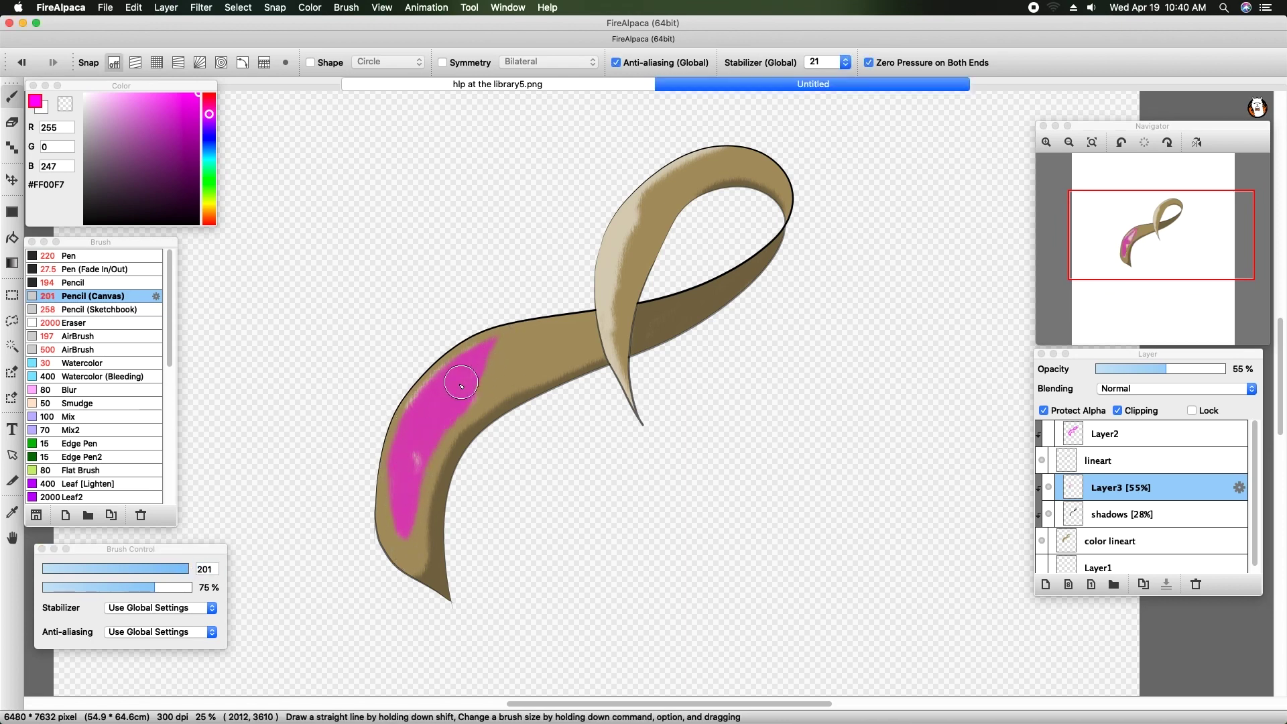
mouse_move(415, 397)
mouse_down()
mouse_move(392, 426)
mouse_move(392, 484)
mouse_up()
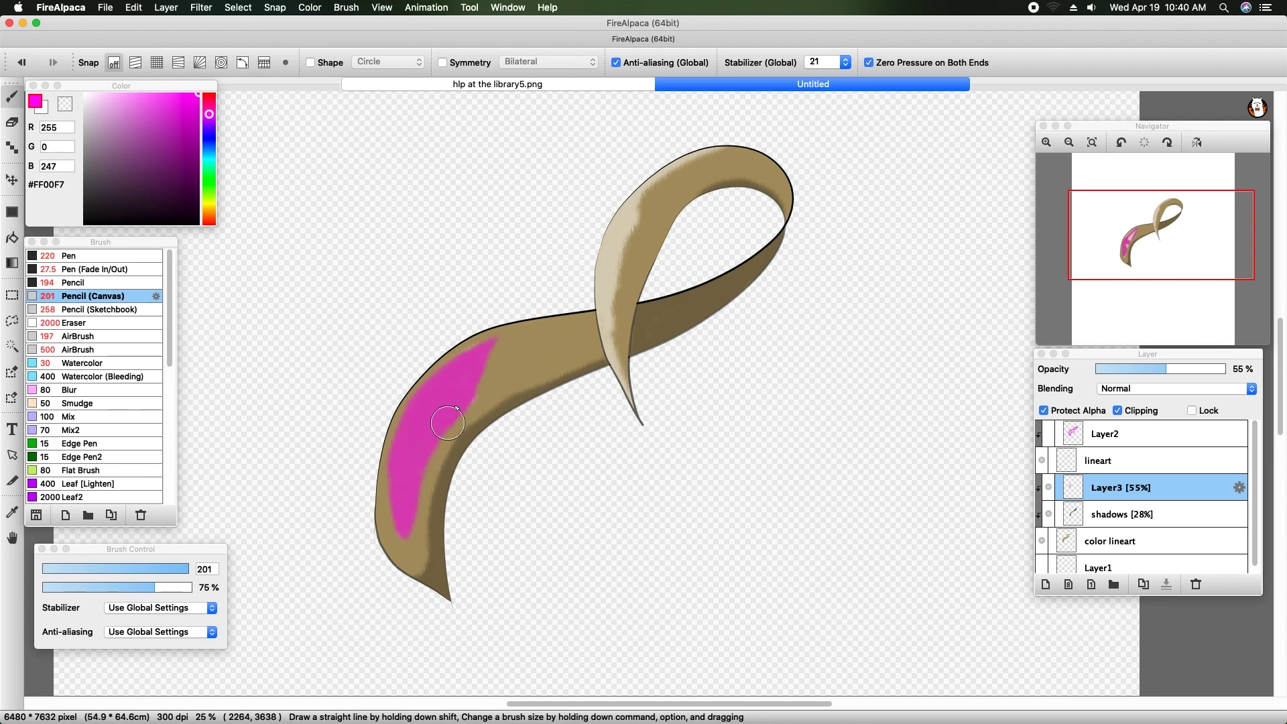
Step: Lower Layer3's opacity to 38% and rename the layer "highlights"
mouse_move(1138, 288)
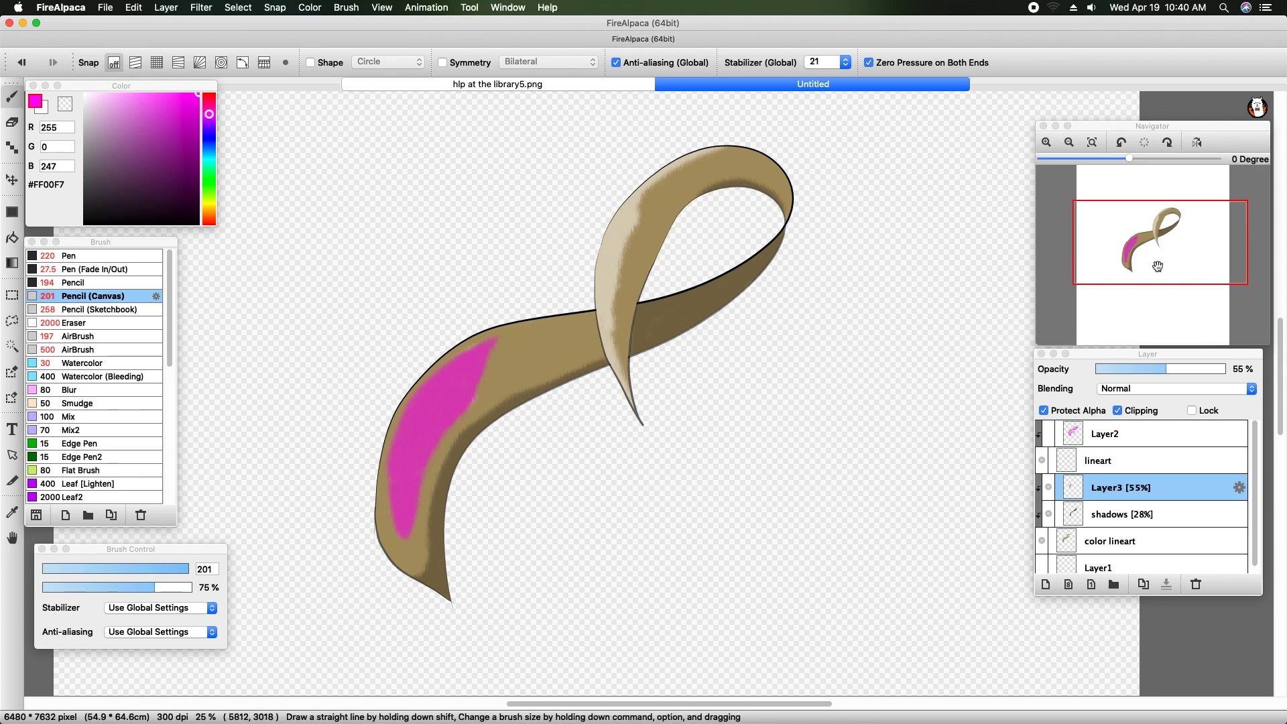
click(1160, 370)
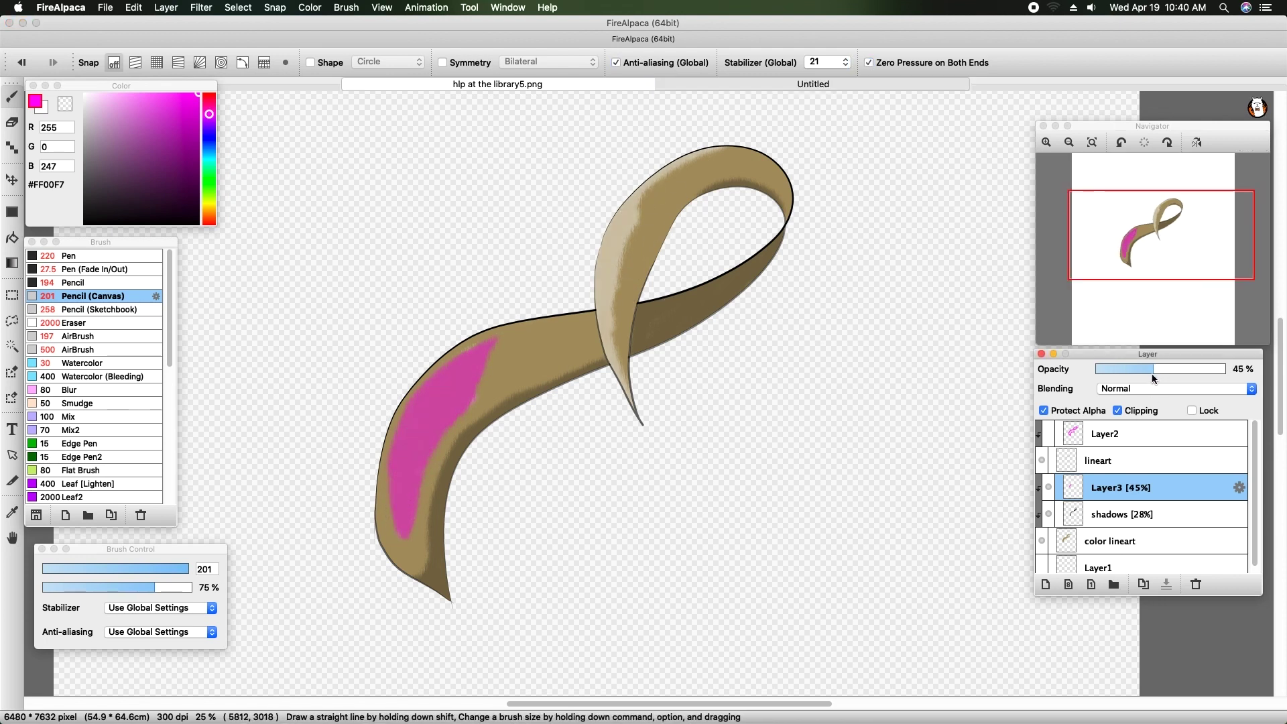
mouse_move(1158, 370)
mouse_down()
mouse_move(1106, 369)
mouse_move(1192, 370)
mouse_move(1129, 367)
mouse_move(1157, 367)
mouse_move(1139, 372)
mouse_up()
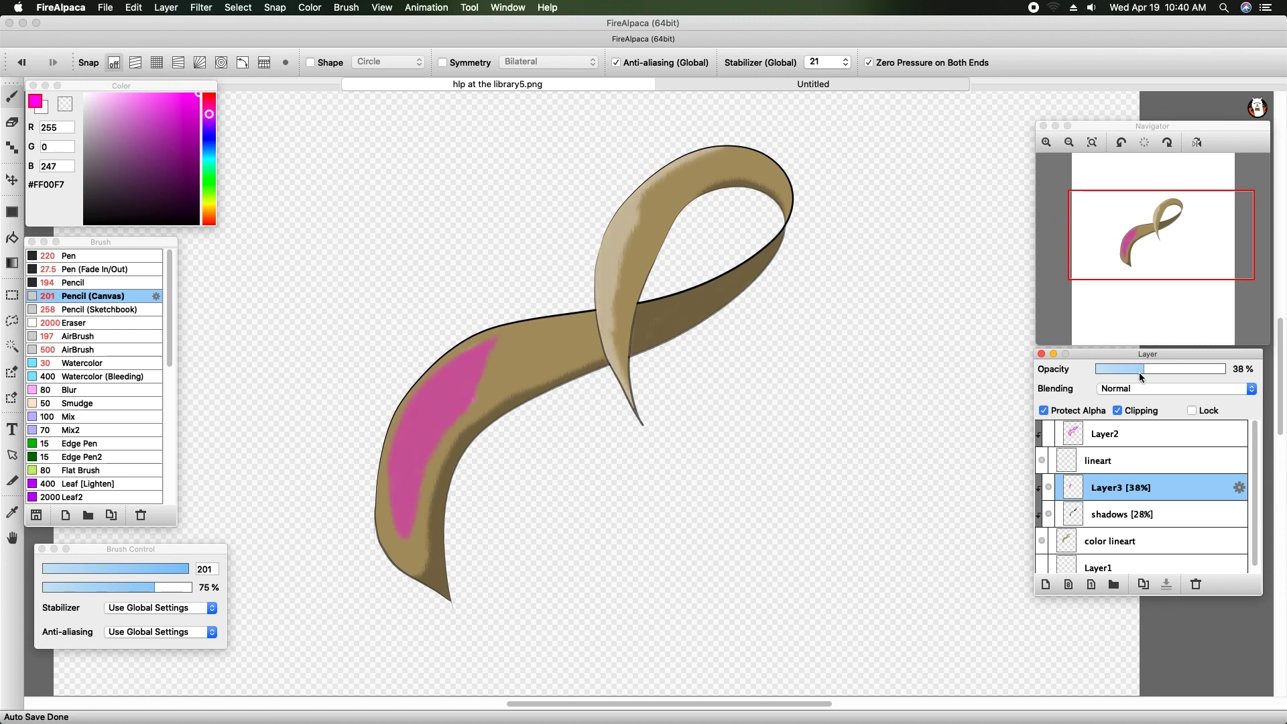
double_click(1114, 490)
text(highlights)
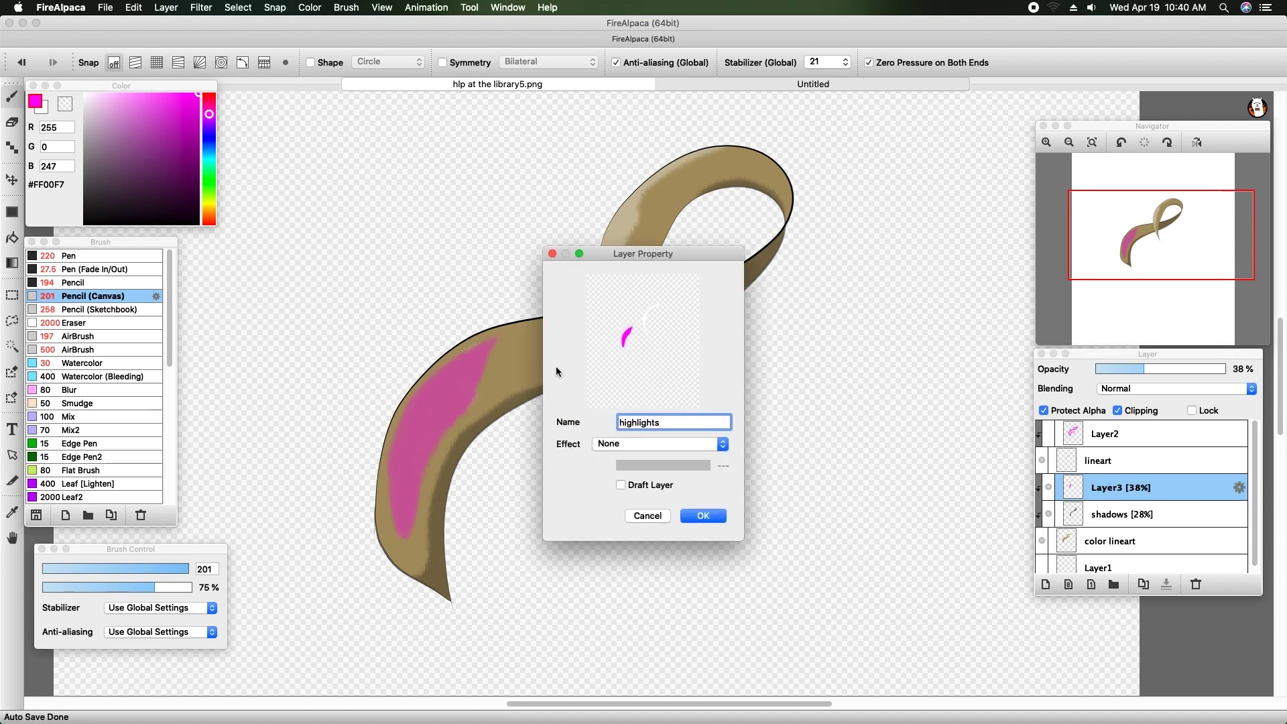
click(705, 516)
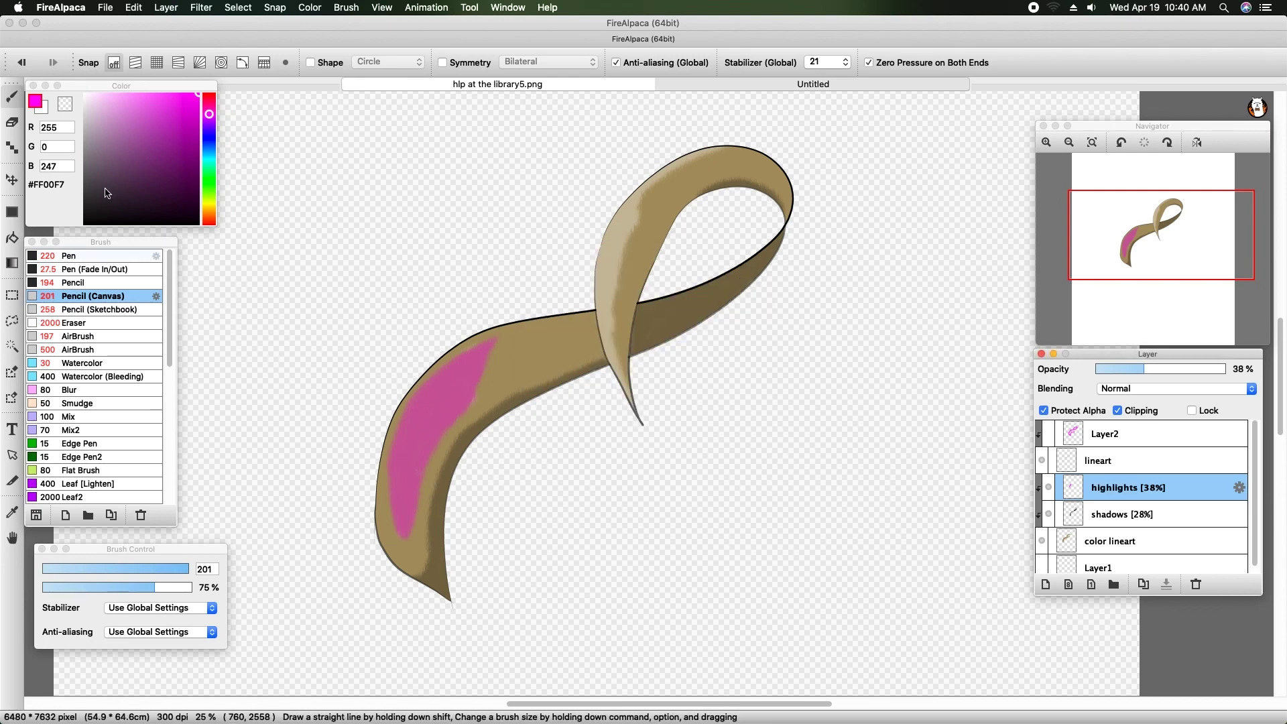
Step: Repaint the magenta highlight on the ribbon's tail in white #FFFFFF
drag(94, 102, 84, 93)
mouse_move(384, 534)
mouse_down()
mouse_move(386, 420)
mouse_move(423, 519)
mouse_move(426, 470)
mouse_move(495, 334)
mouse_move(421, 400)
mouse_move(388, 456)
mouse_move(394, 533)
mouse_up()
mouse_move(420, 484)
mouse_down()
mouse_move(478, 348)
mouse_move(417, 447)
mouse_move(438, 407)
mouse_move(501, 334)
mouse_move(446, 399)
mouse_move(487, 359)
mouse_move(477, 374)
mouse_move(478, 347)
mouse_move(407, 417)
mouse_move(407, 475)
mouse_move(457, 380)
mouse_up()
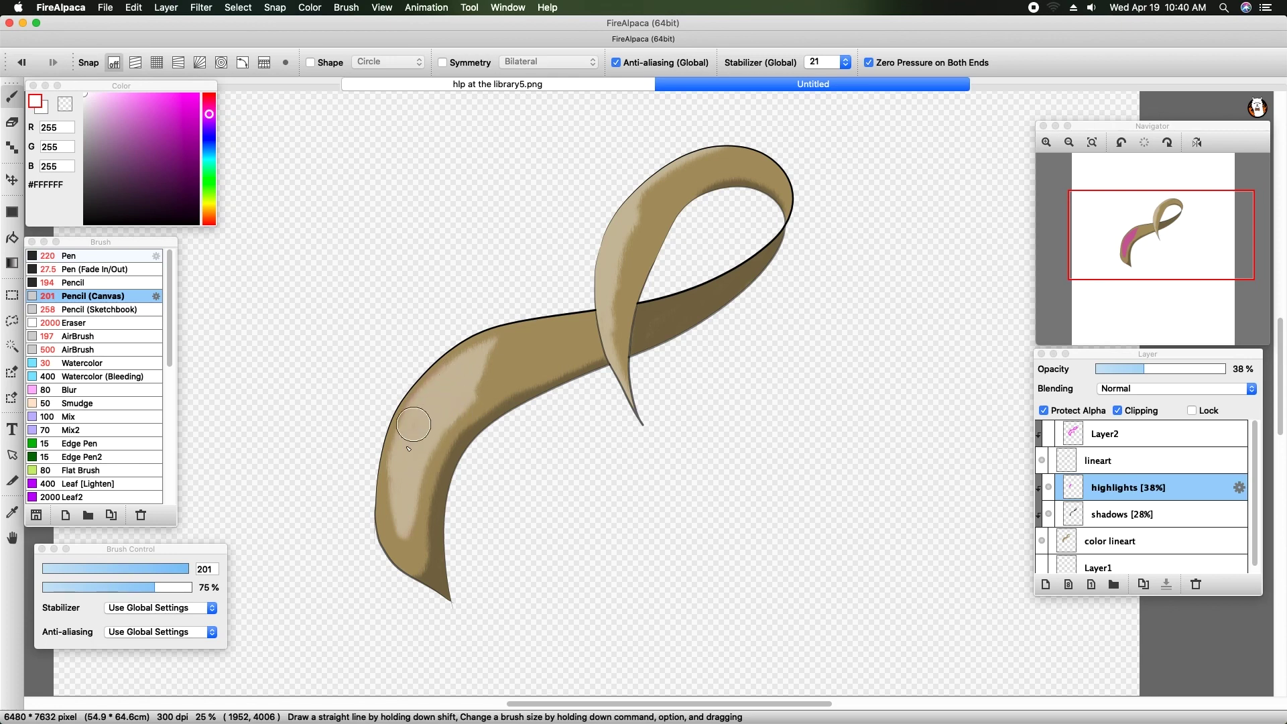
Step: Recolour the whole ribbon fill on the color lineart layer in blue #6F97E9 using the Pen brush at size 220
click(1255, 468)
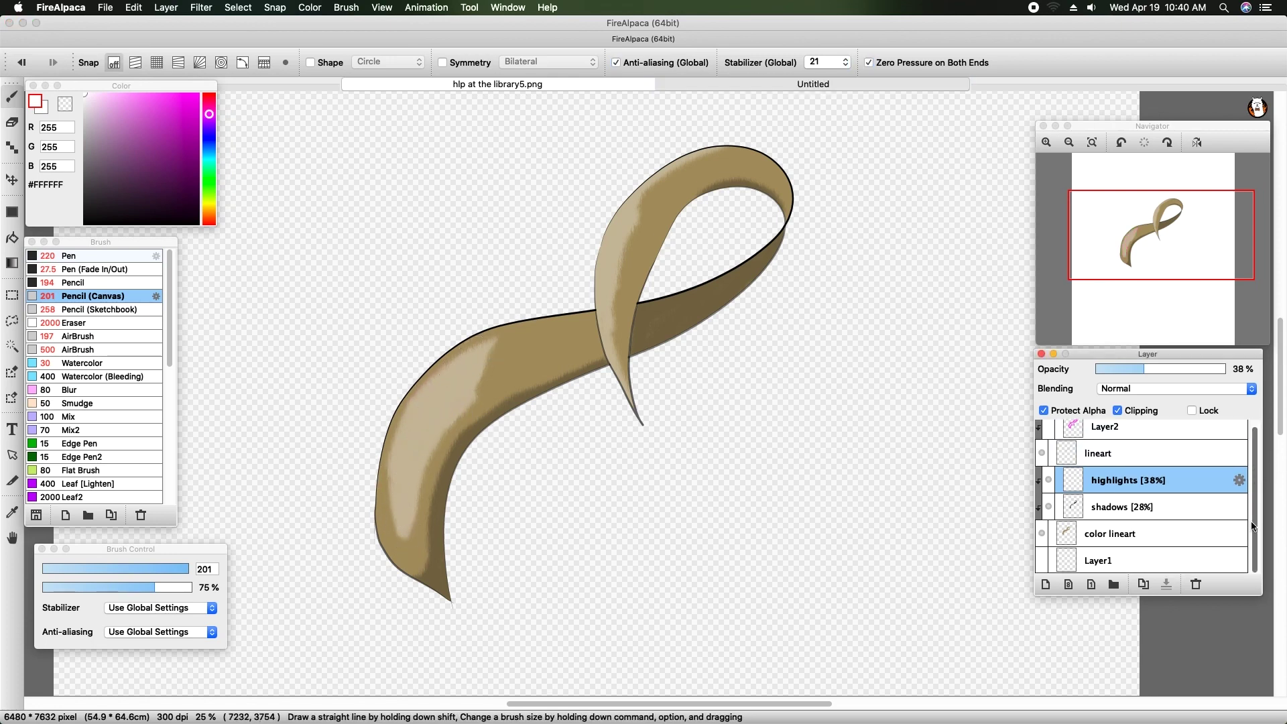
click(1105, 533)
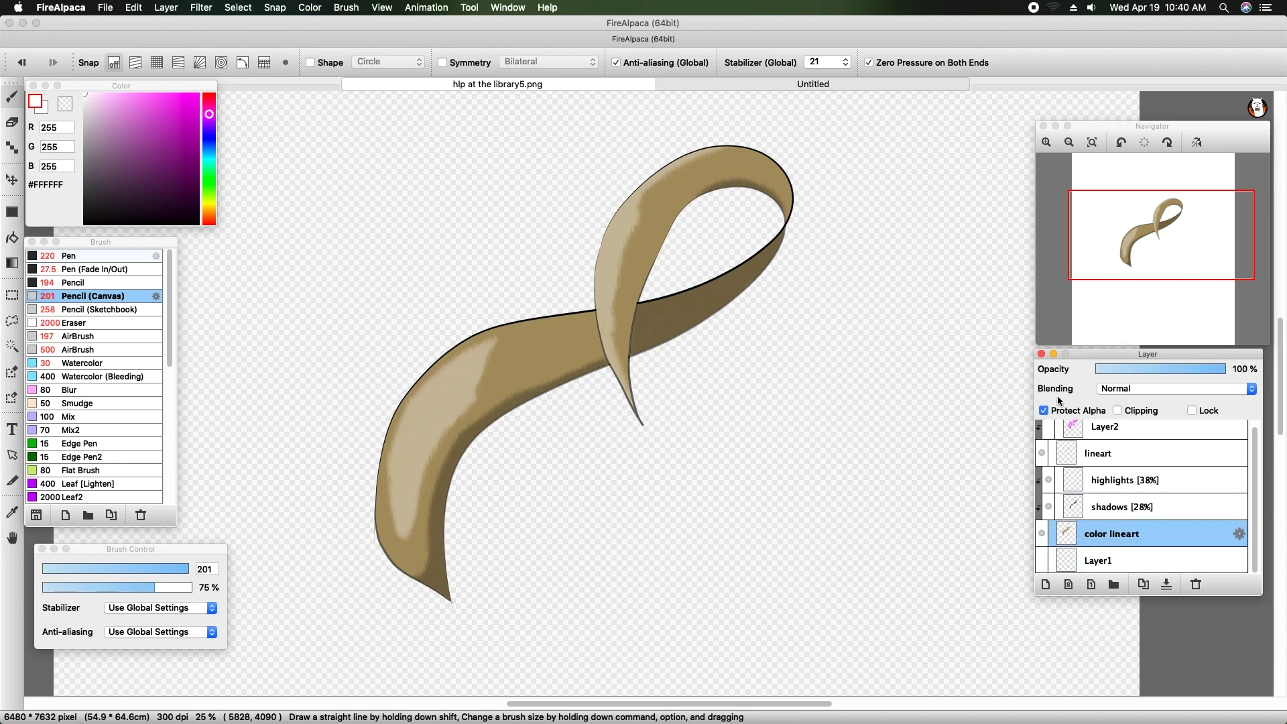
click(209, 144)
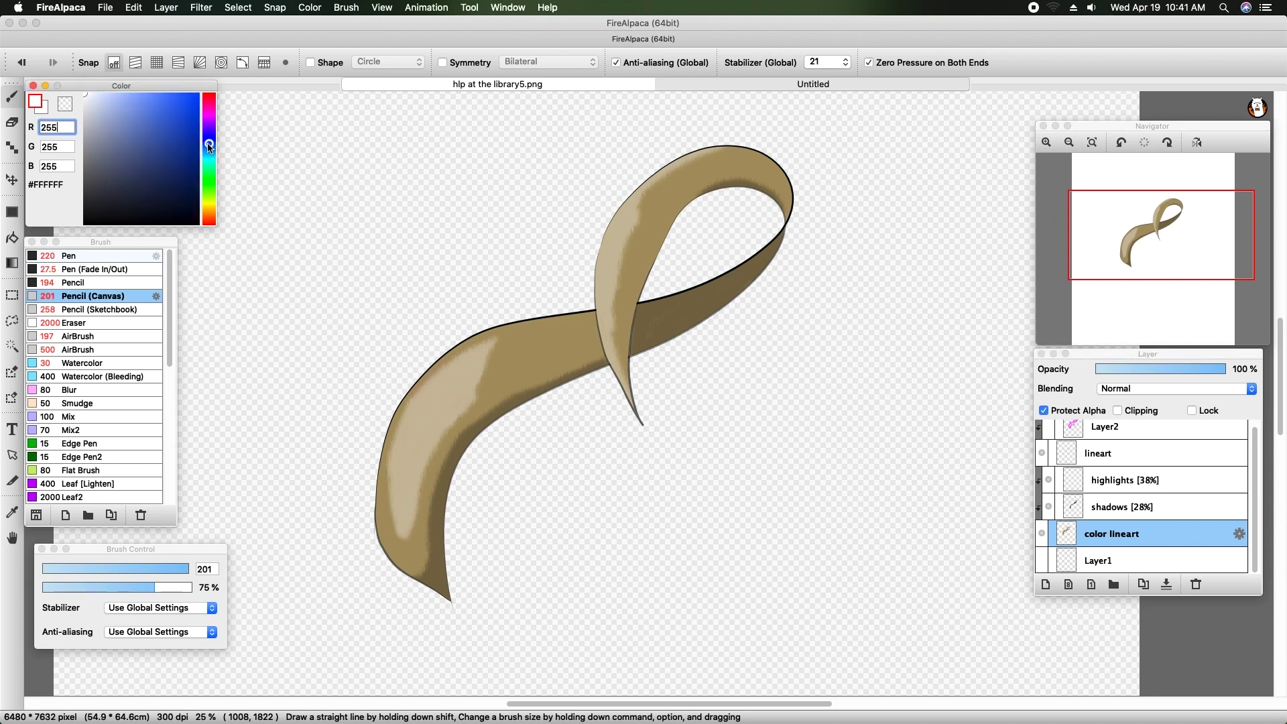
drag(160, 127, 145, 104)
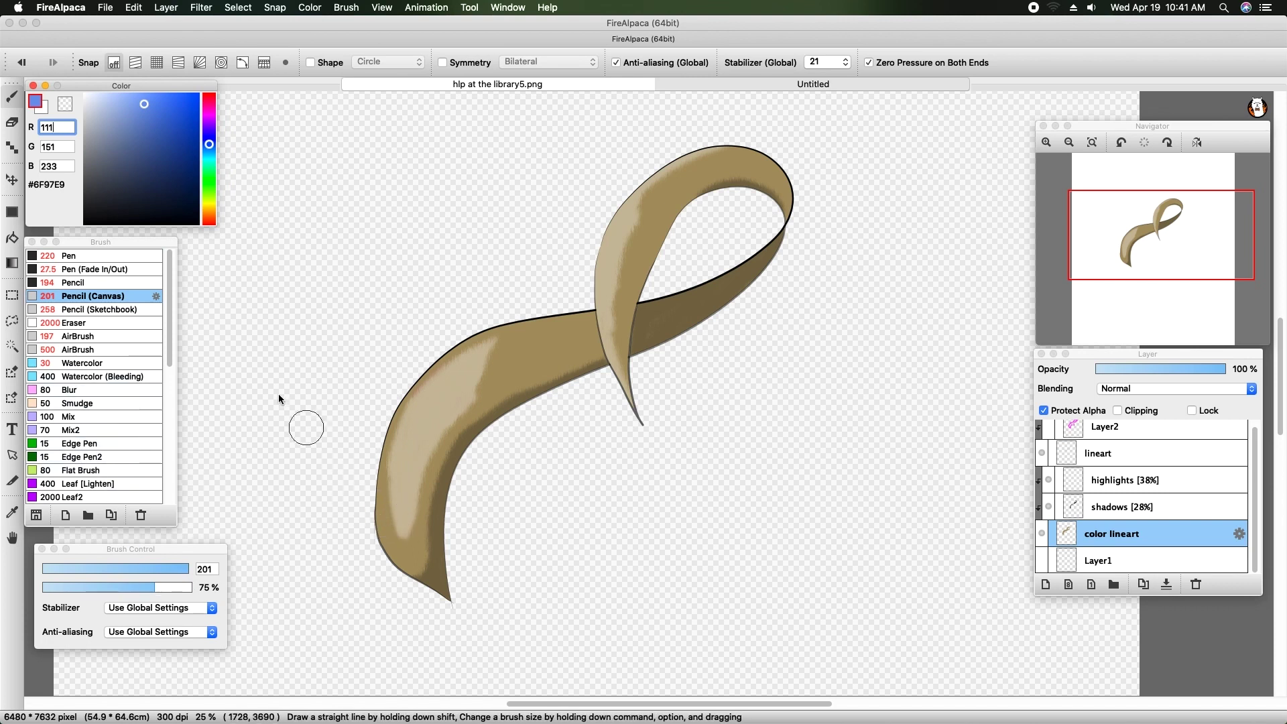
click(102, 255)
mouse_move(377, 508)
mouse_down()
mouse_move(452, 611)
mouse_move(373, 481)
mouse_move(423, 569)
mouse_move(390, 493)
mouse_up()
mouse_move(430, 543)
mouse_down()
mouse_move(394, 400)
mouse_move(449, 553)
mouse_move(404, 371)
mouse_move(445, 527)
mouse_move(427, 357)
mouse_move(452, 510)
mouse_move(462, 443)
mouse_up()
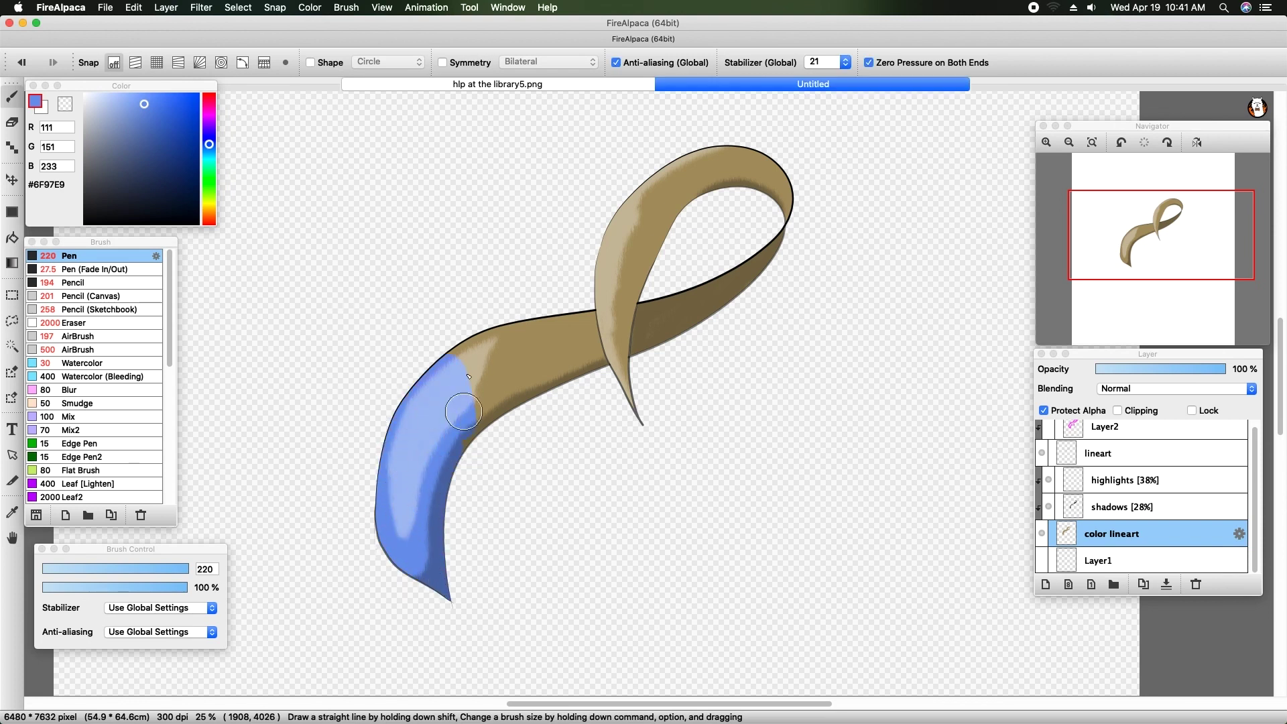
mouse_move(496, 338)
mouse_down()
mouse_move(486, 332)
mouse_move(738, 302)
mouse_up()
mouse_move(529, 410)
mouse_down()
mouse_move(722, 303)
mouse_move(782, 243)
mouse_move(785, 224)
mouse_move(658, 331)
mouse_move(628, 377)
mouse_move(642, 432)
mouse_move(618, 382)
mouse_move(615, 228)
mouse_move(667, 169)
mouse_up()
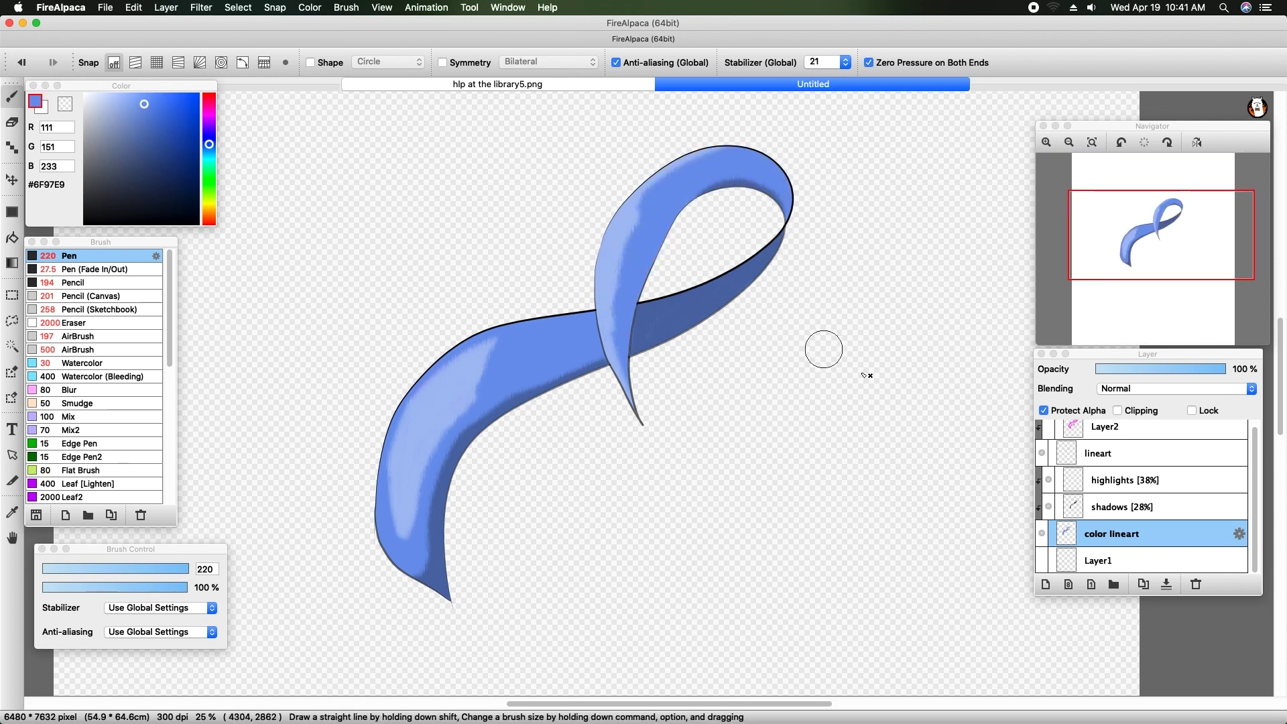
Step: Recolour the ribbon's outlines on the lineart layer in darker blue #5476BB
click(1100, 454)
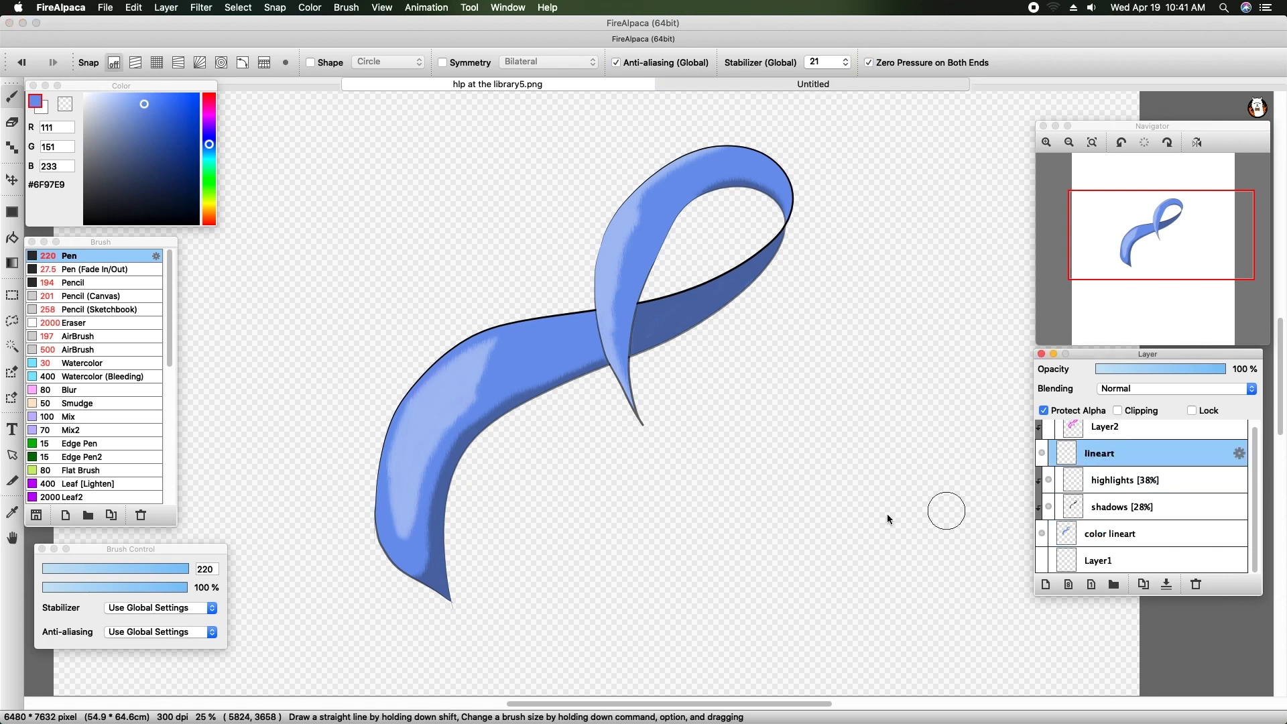
click(148, 129)
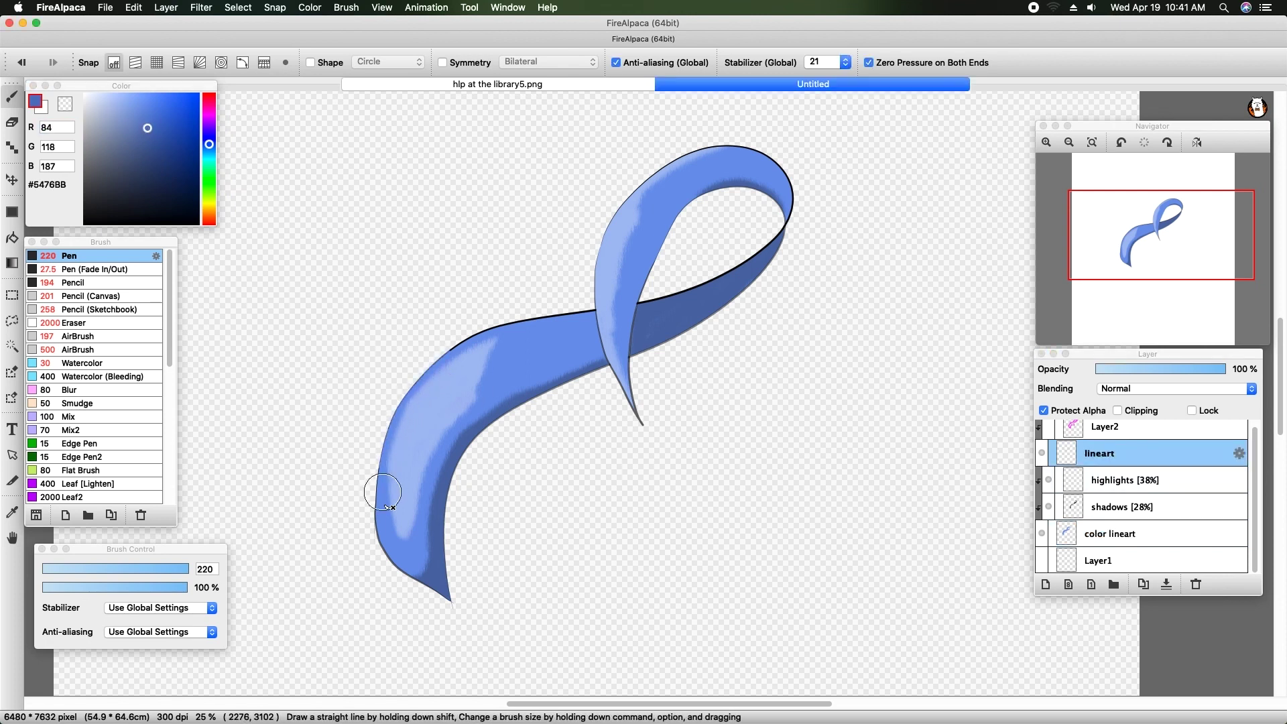
mouse_move(510, 329)
mouse_down()
mouse_move(662, 304)
mouse_move(729, 272)
mouse_move(773, 225)
mouse_move(784, 177)
mouse_move(738, 146)
mouse_move(670, 167)
mouse_move(618, 238)
mouse_move(596, 299)
mouse_move(615, 383)
mouse_move(645, 432)
mouse_move(632, 360)
mouse_move(670, 234)
mouse_move(704, 195)
mouse_move(764, 192)
mouse_move(771, 255)
mouse_move(732, 306)
mouse_move(683, 335)
mouse_move(488, 426)
mouse_move(446, 519)
mouse_move(453, 613)
mouse_move(383, 537)
mouse_up()
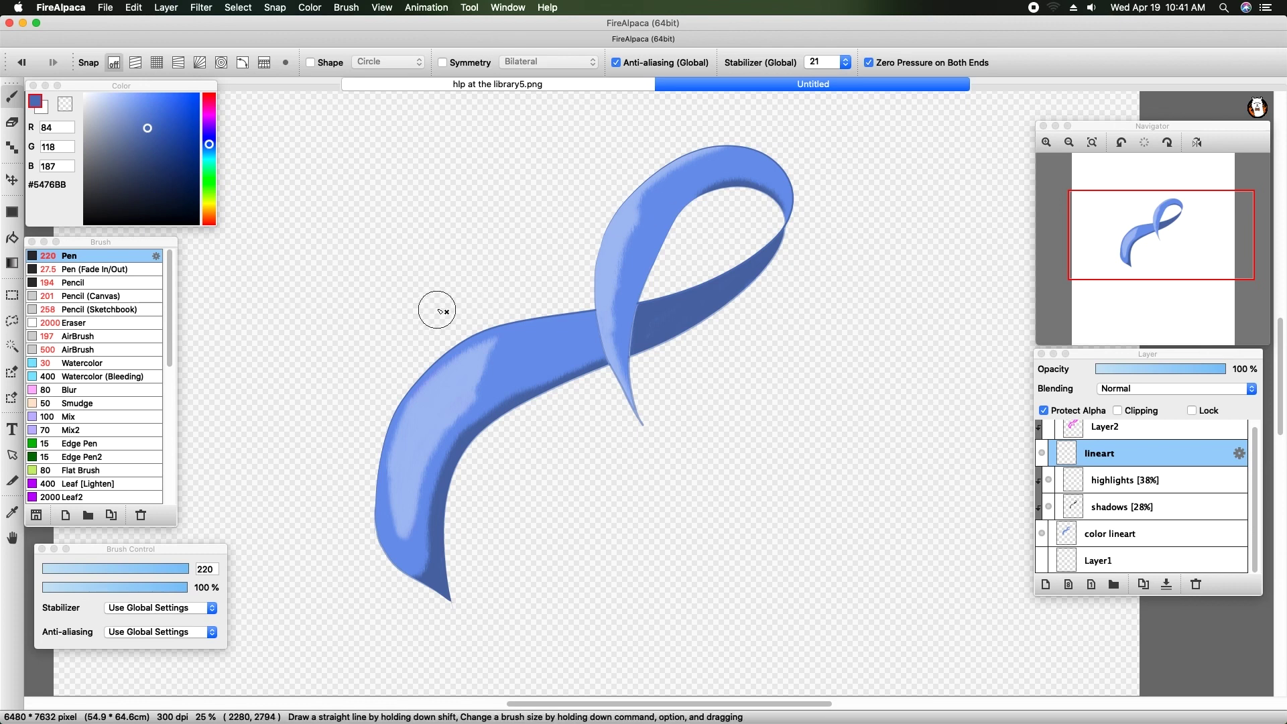
Step: Turn off Protect Alpha on the lineart layer, lock the layer, and try to paint on it
click(1043, 410)
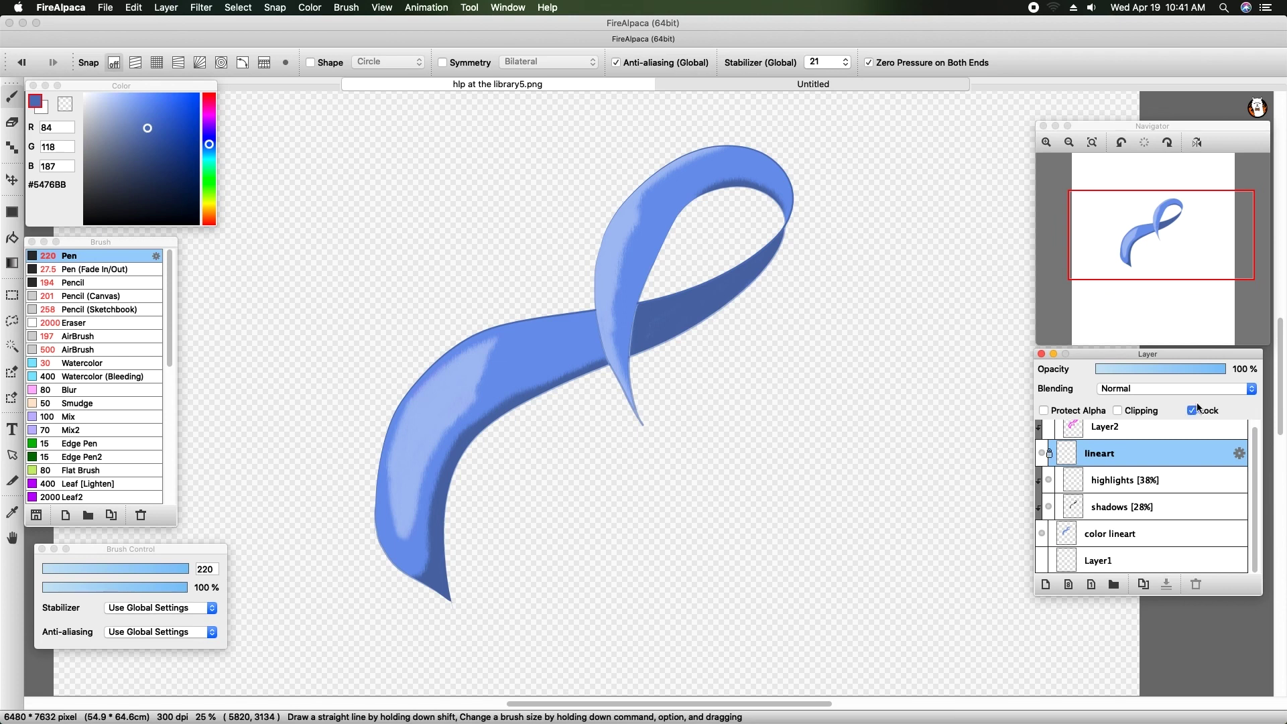
click(540, 428)
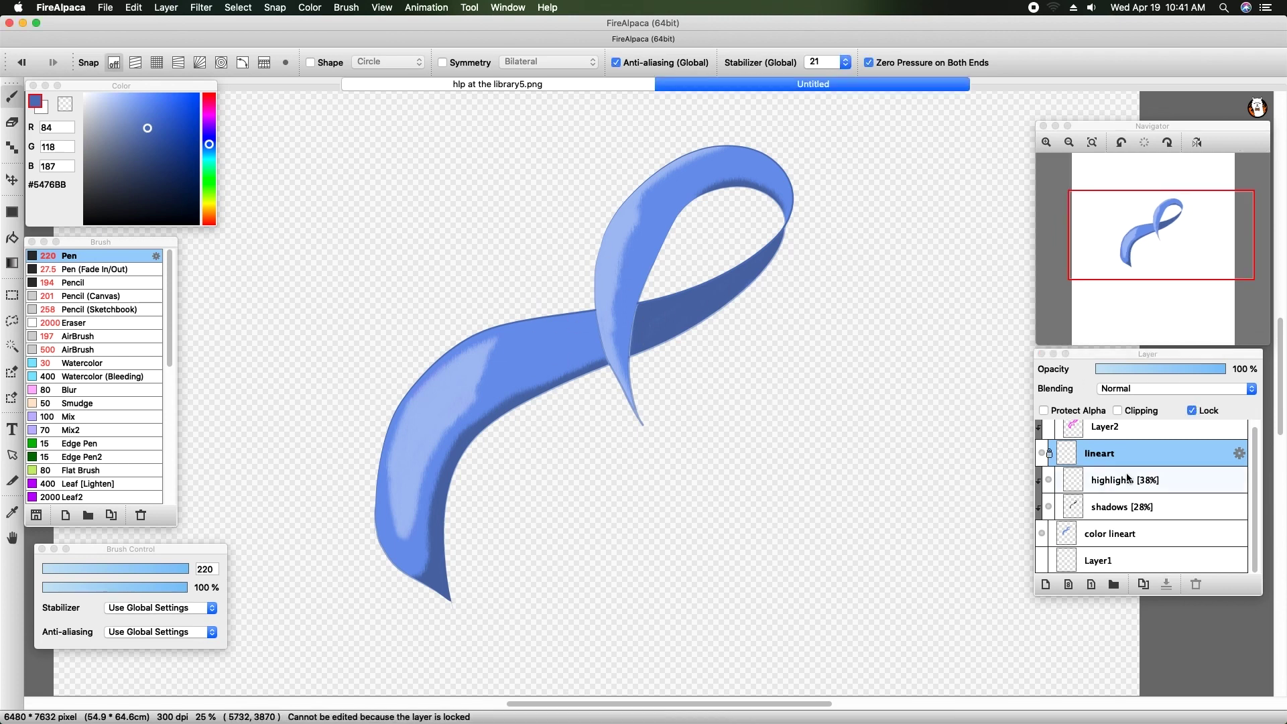
Step: Move lineart below highlights and back, and reorder Layer2 to below shadows and back up between lineart and highlights
drag(1124, 453, 1125, 487)
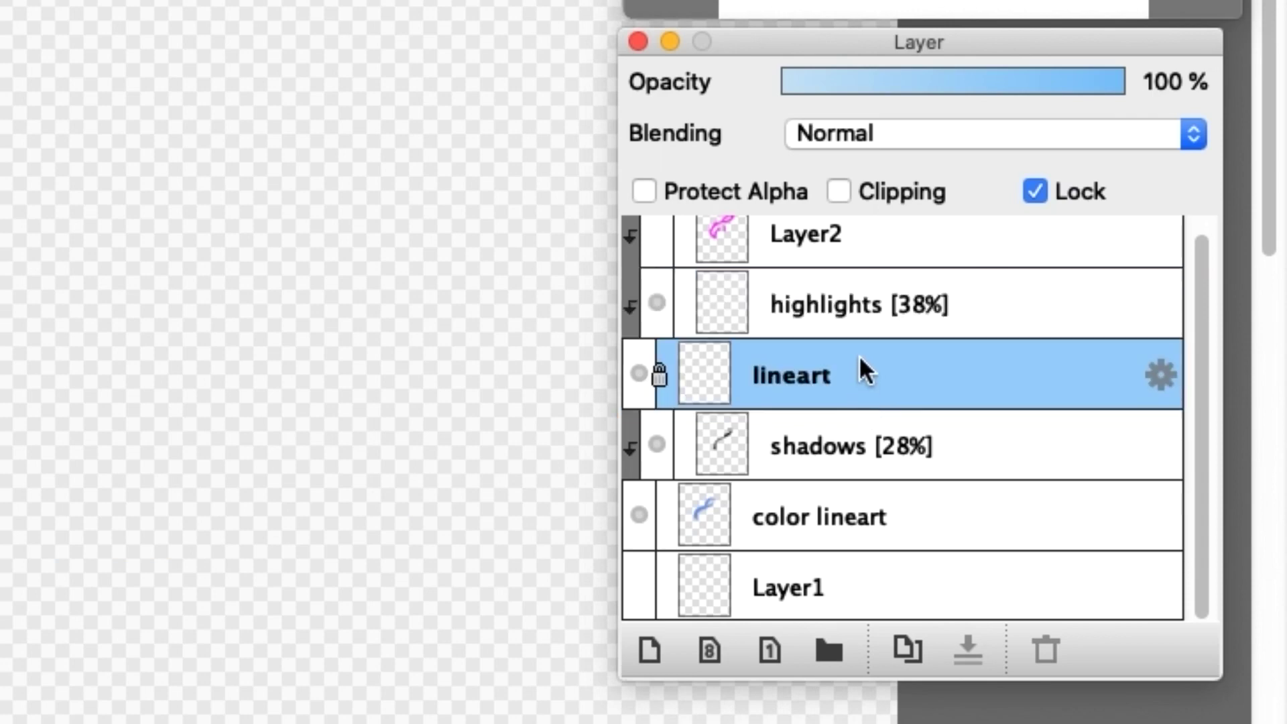
drag(861, 347, 853, 271)
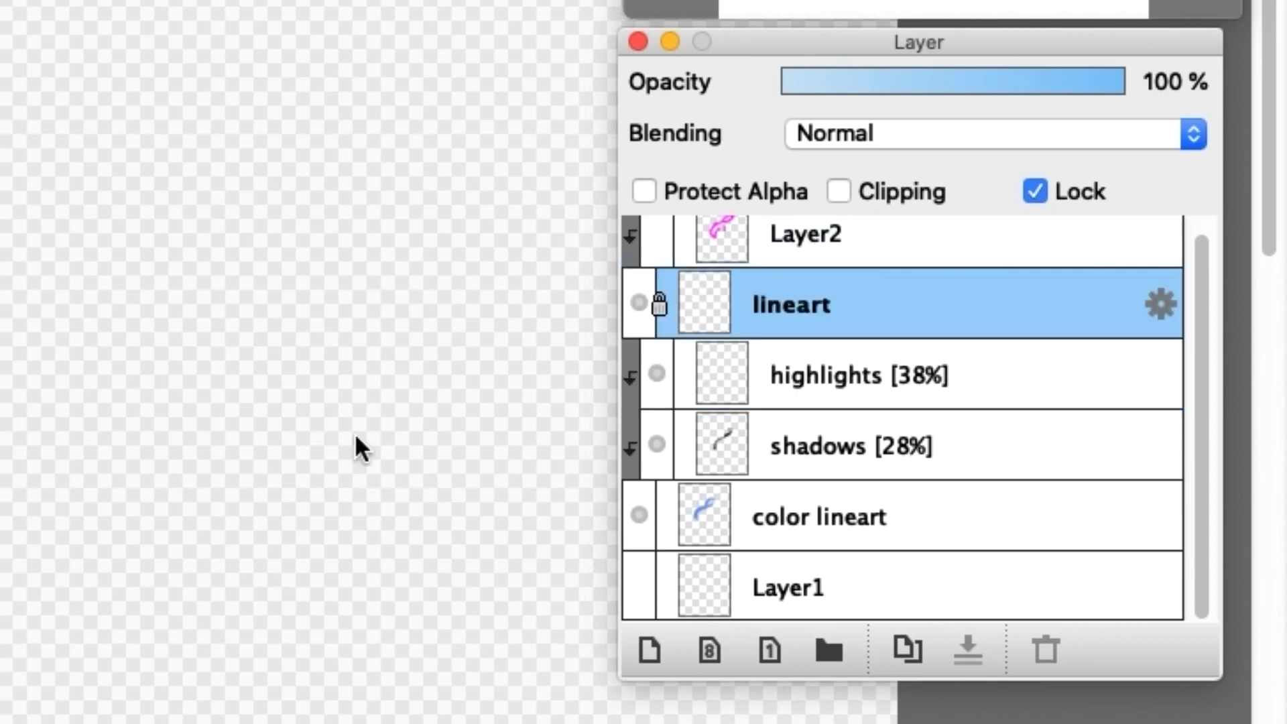
click(824, 256)
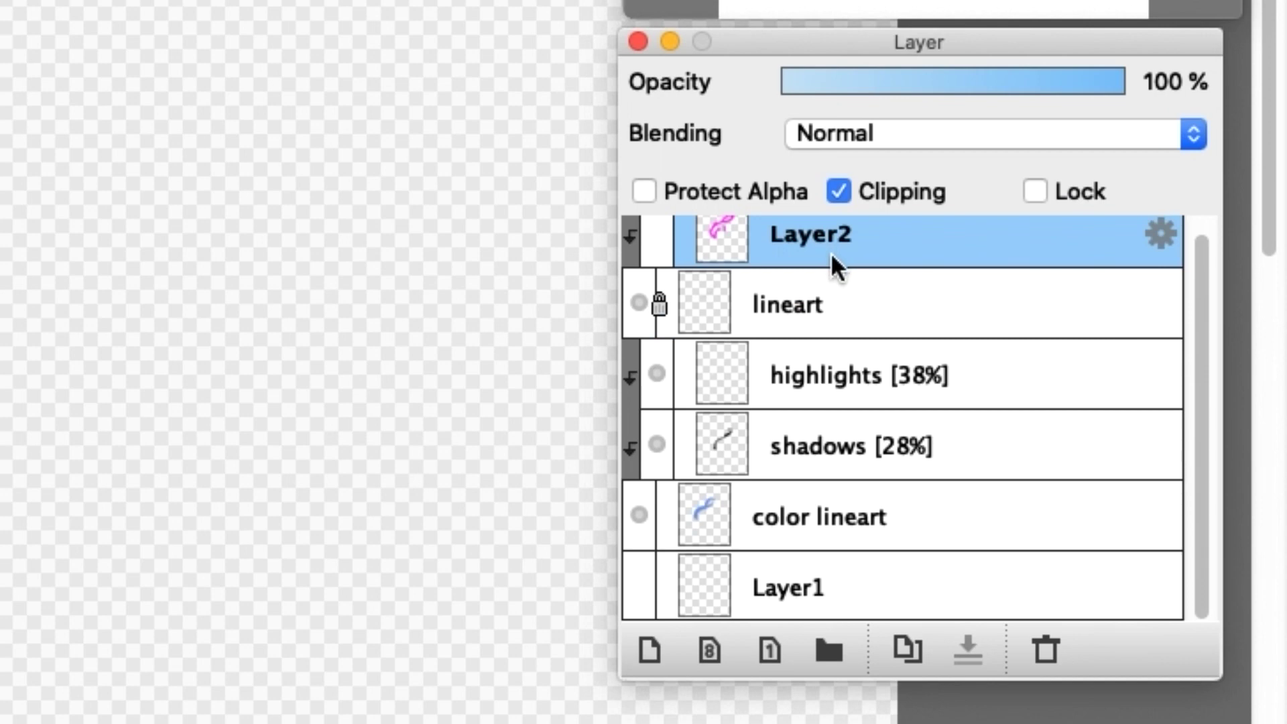
drag(830, 251, 850, 469)
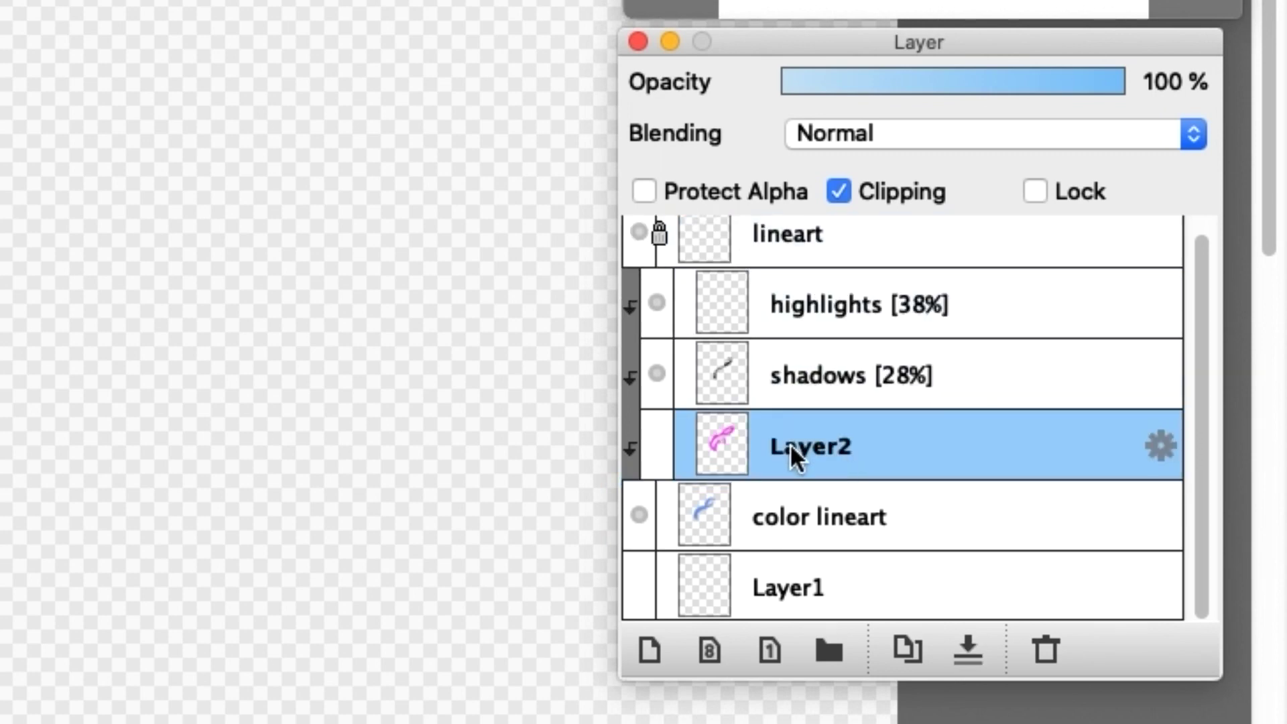
drag(783, 379, 782, 276)
Step: Unlock the lineart layer and merge it down into Layer2
click(749, 248)
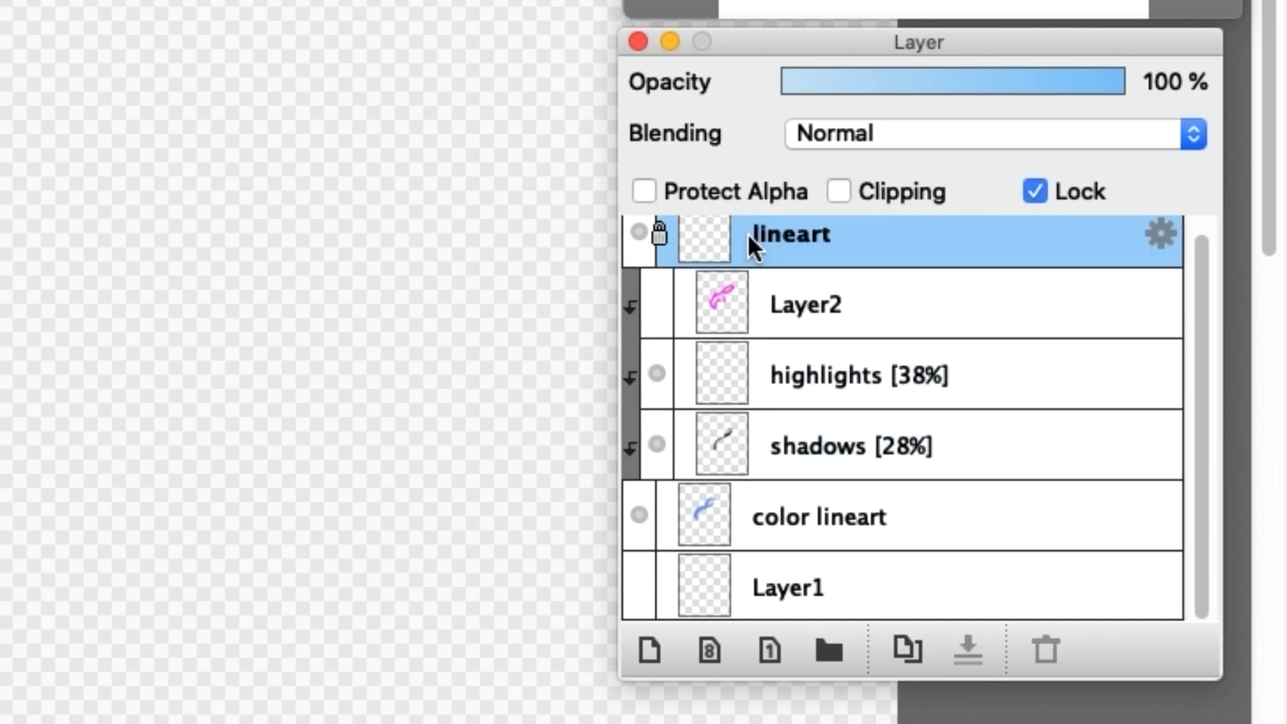
click(1049, 184)
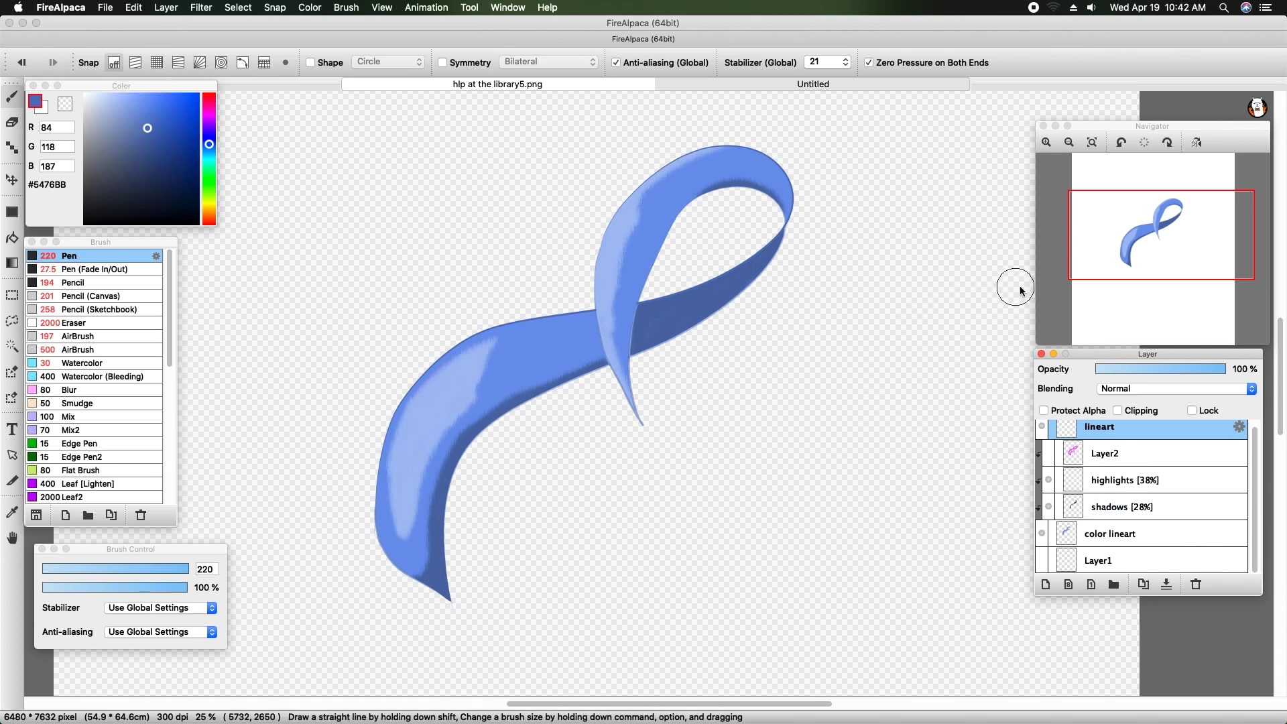
click(1151, 462)
click(1139, 460)
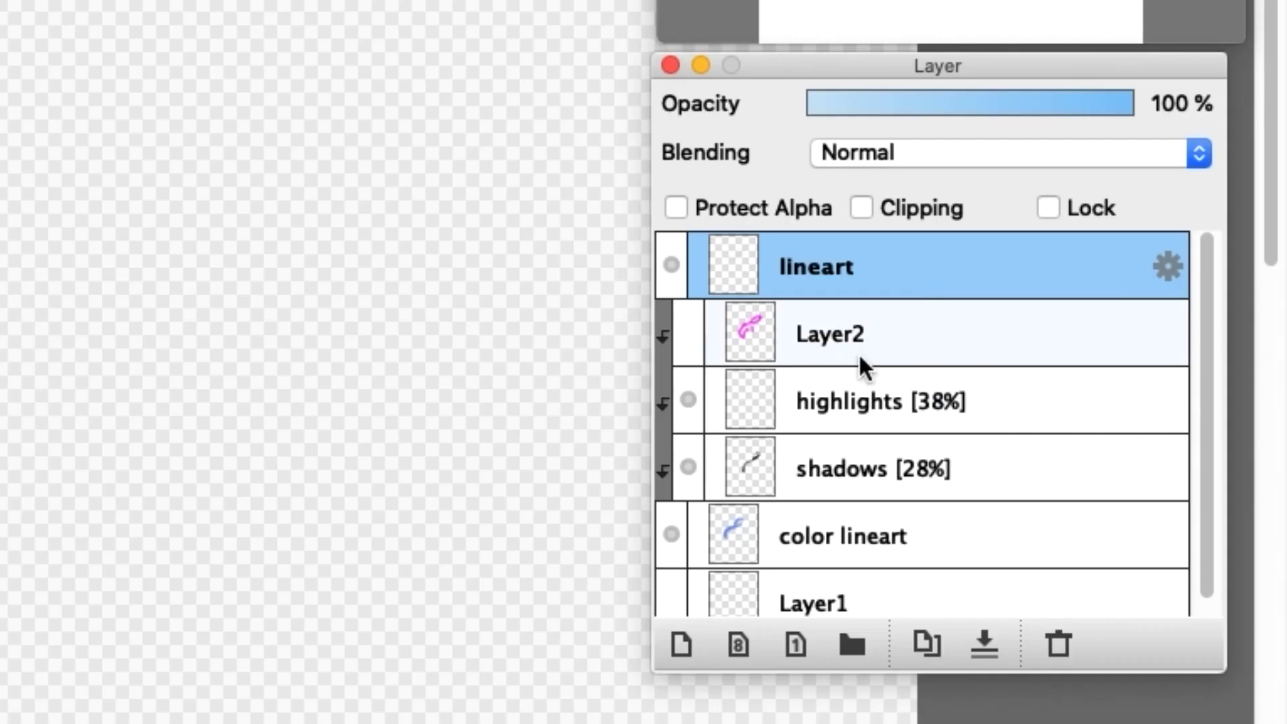
click(985, 642)
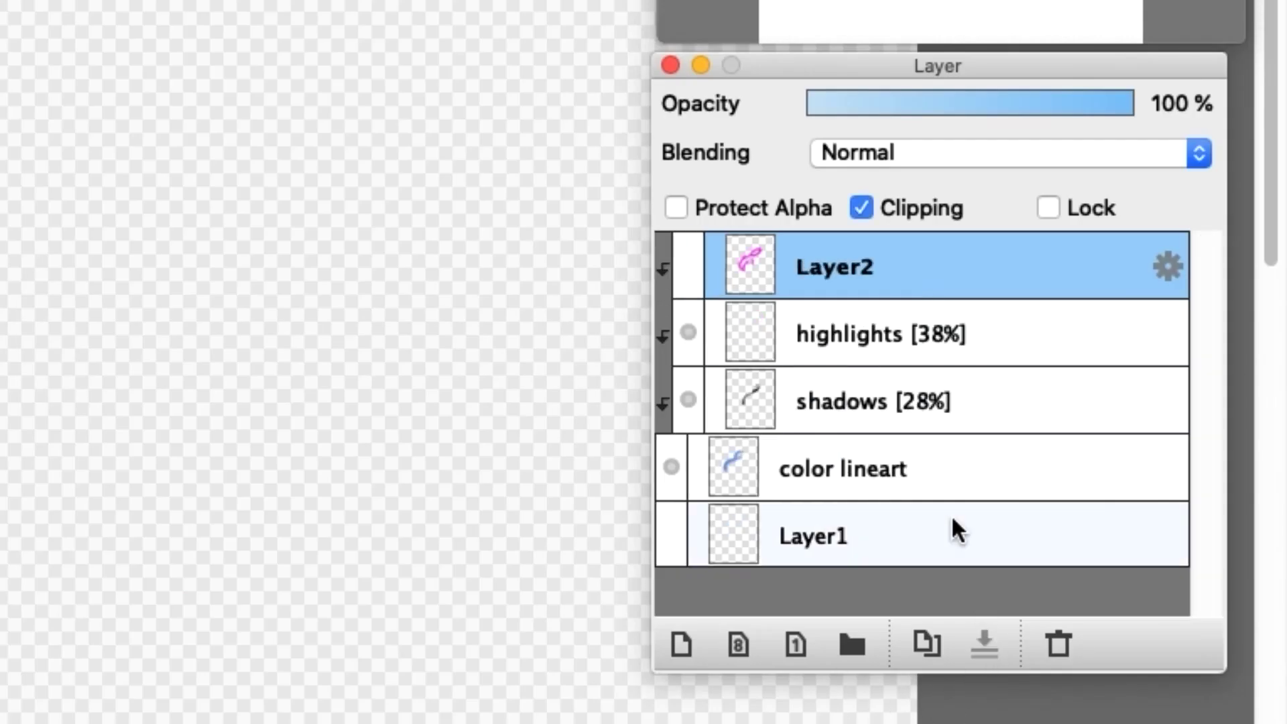
Step: Merge the shadows layer and the highlights layer down into the color lineart layer
click(829, 362)
click(841, 399)
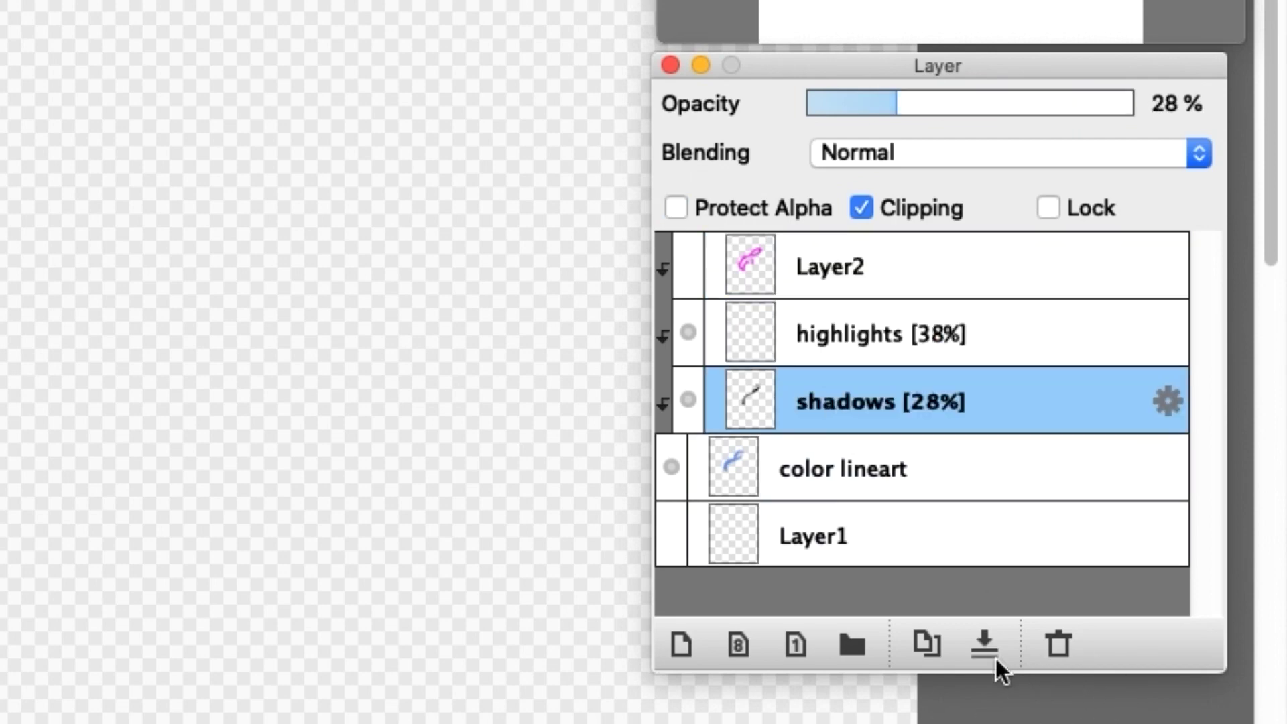
click(985, 640)
click(819, 331)
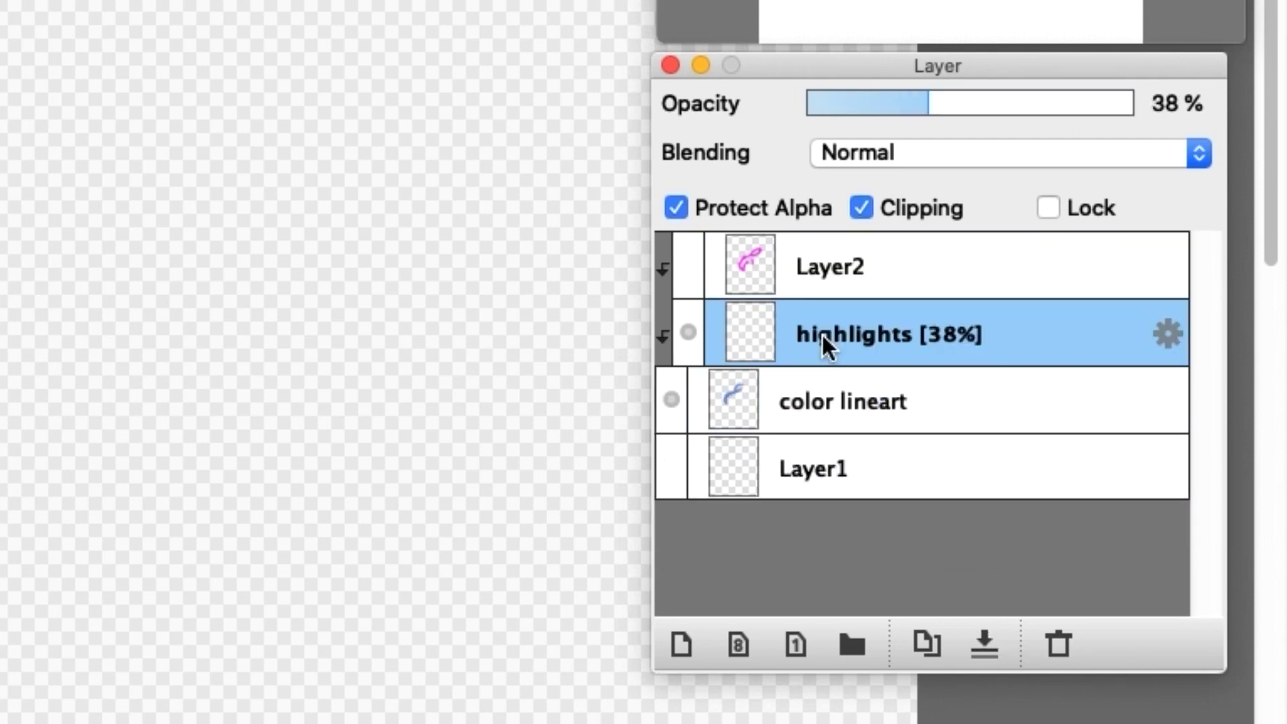
click(984, 642)
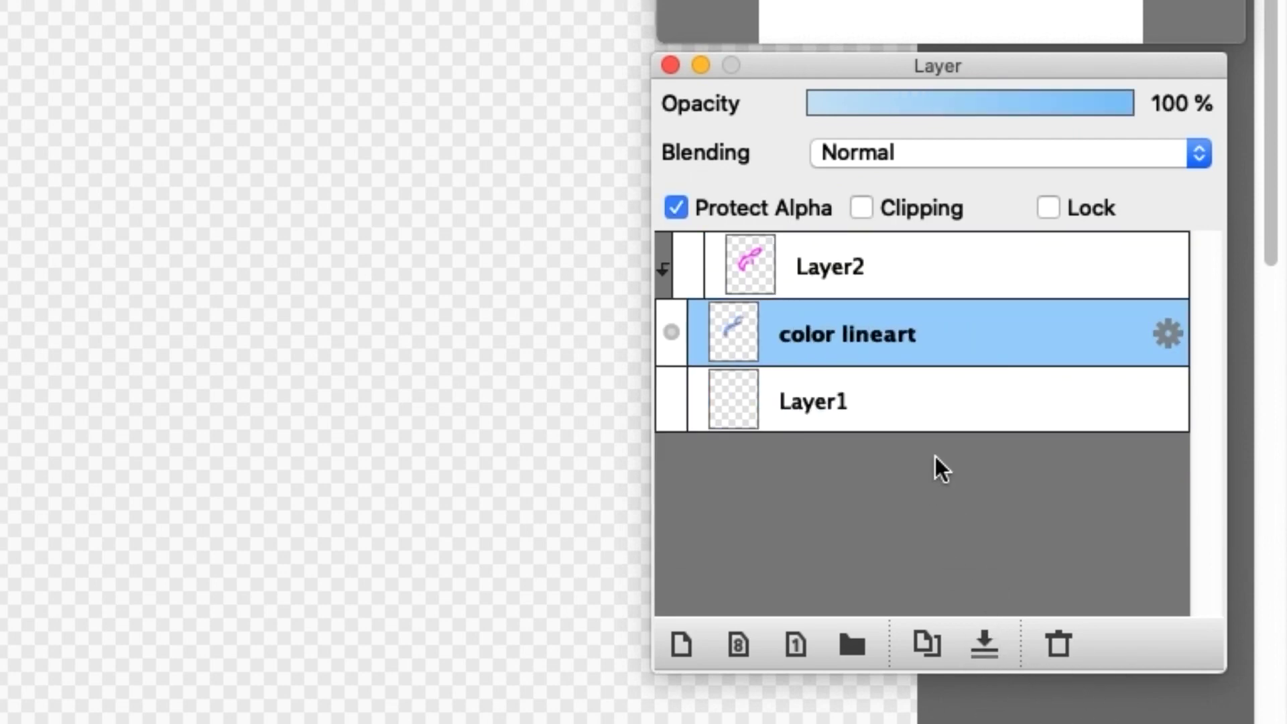
Step: Delete the clipped Layer2 with the pink strokes, and move the color lineart ribbon slightly down the canvas
click(816, 275)
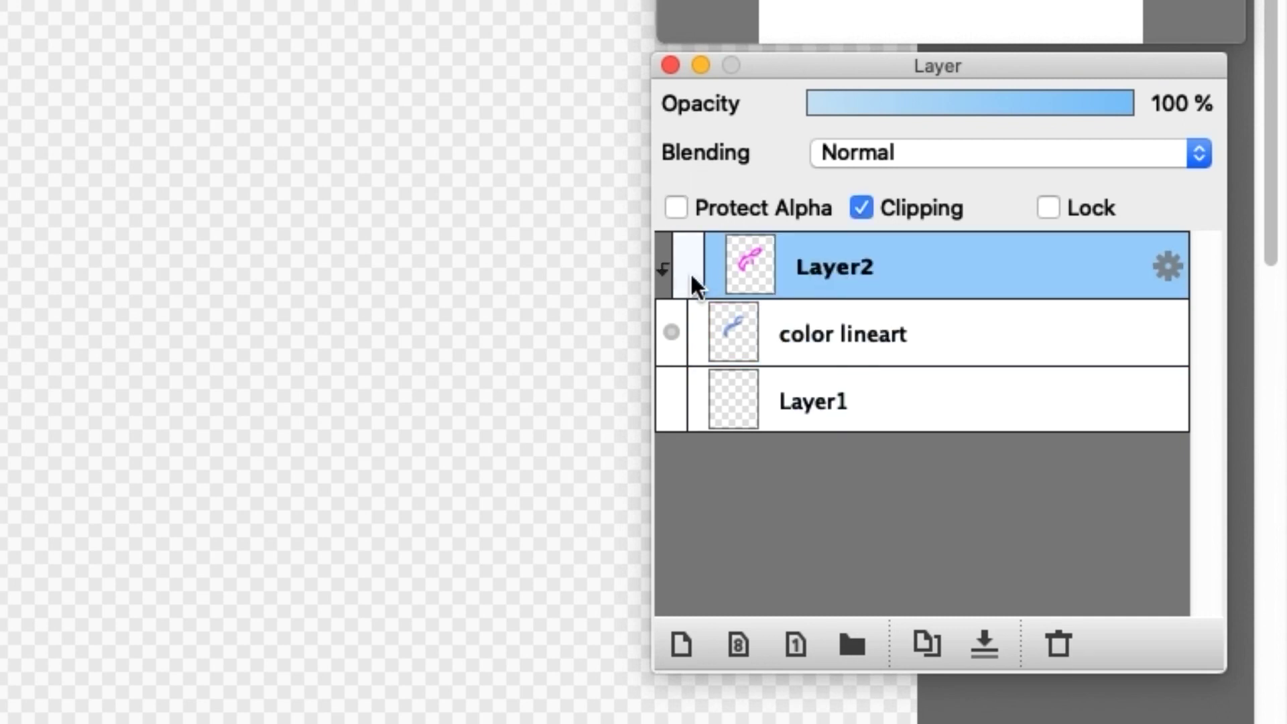
click(1056, 643)
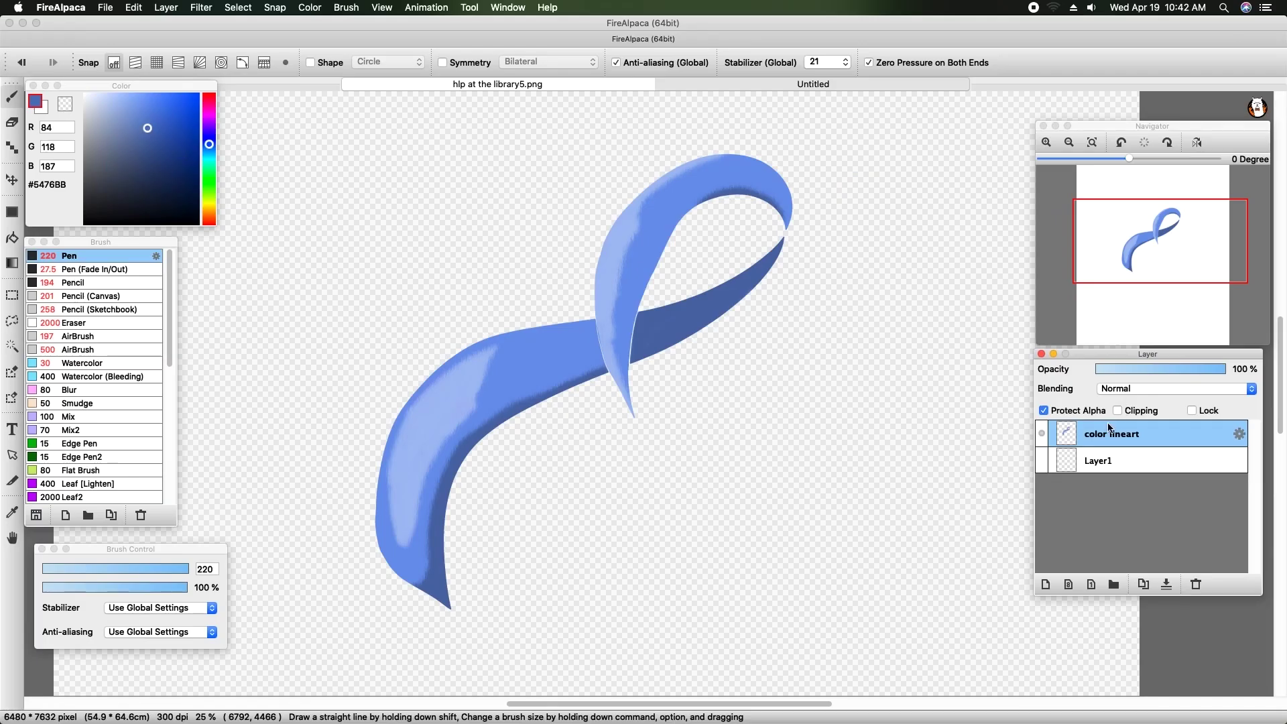
click(12, 180)
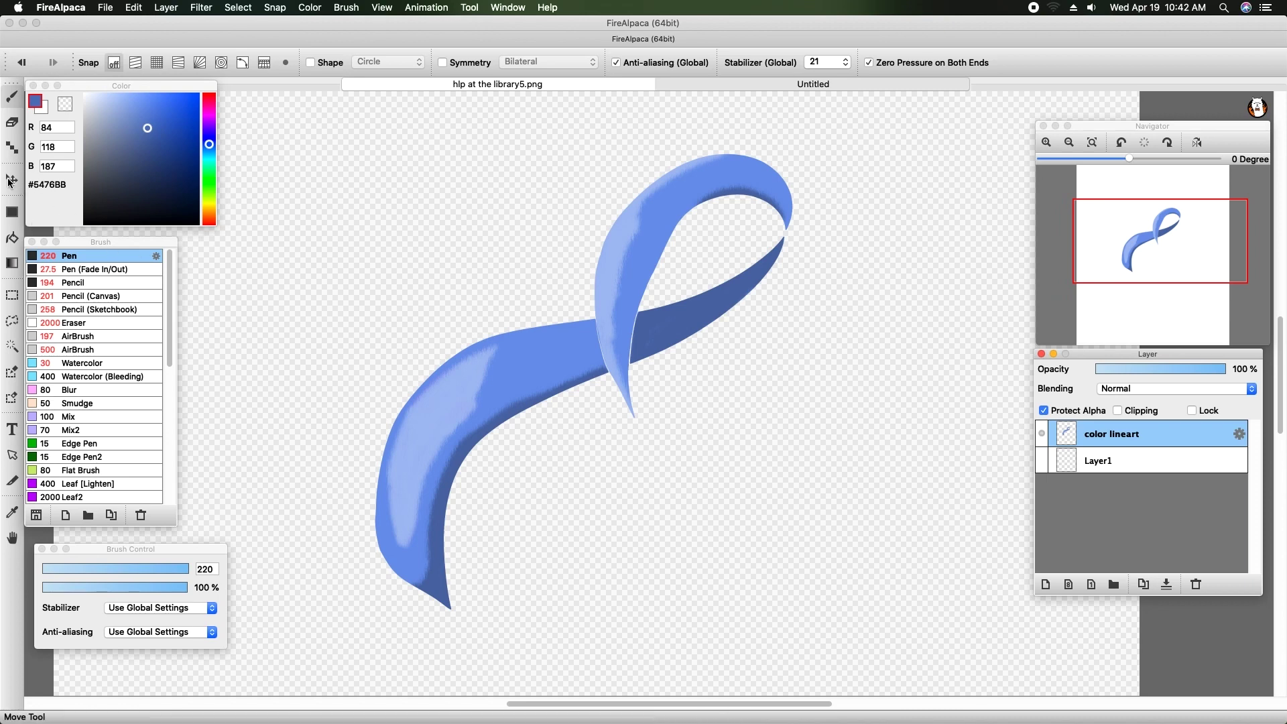
drag(552, 353, 555, 392)
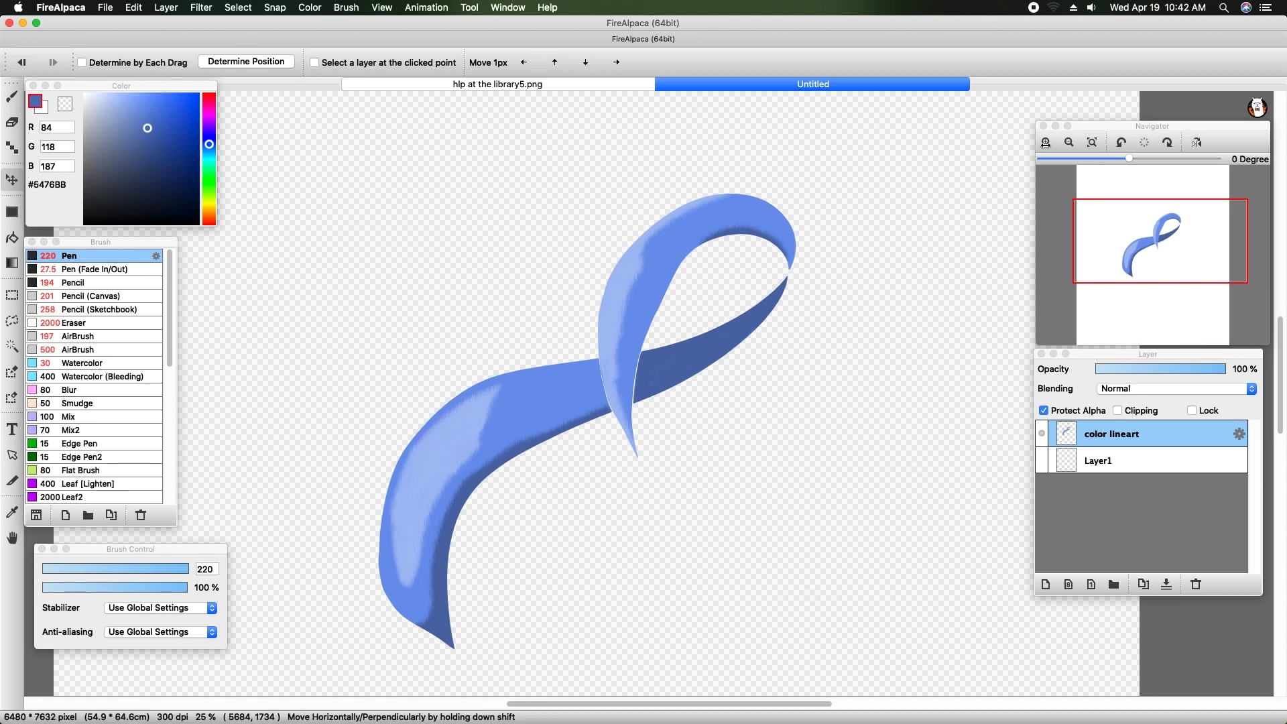
Step: Transform the ribbon on the color lineart layer, rotating it about 80.8 degrees to lie across the canvas
click(1069, 142)
click(1069, 142)
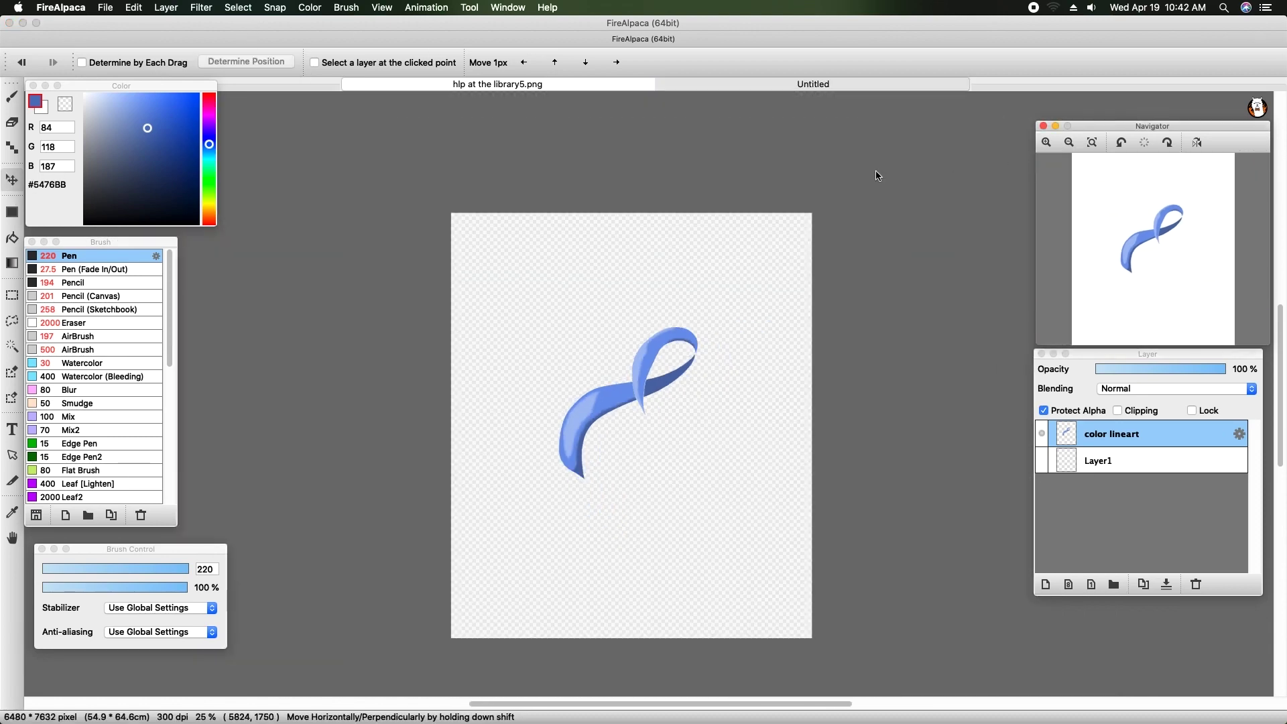
click(238, 7)
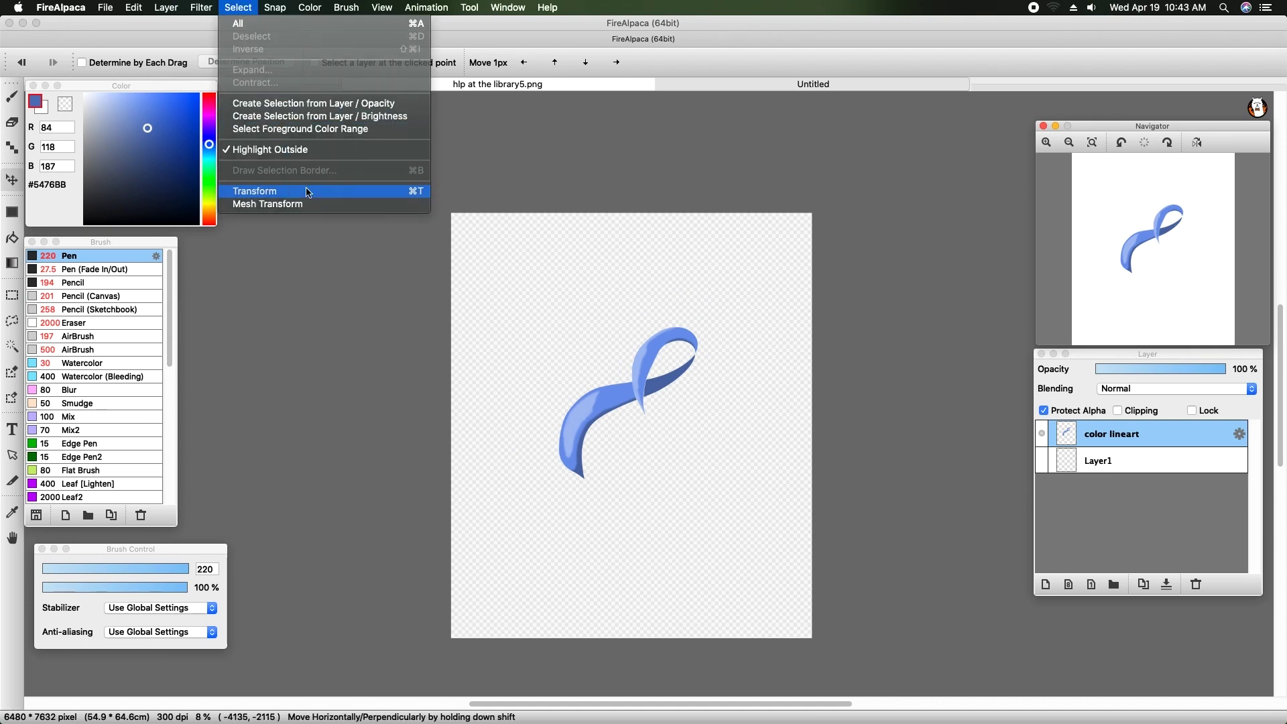
click(295, 191)
mouse_move(697, 268)
mouse_down()
mouse_move(741, 339)
mouse_move(726, 445)
mouse_move(713, 421)
mouse_move(658, 393)
mouse_move(697, 352)
mouse_move(770, 354)
mouse_up()
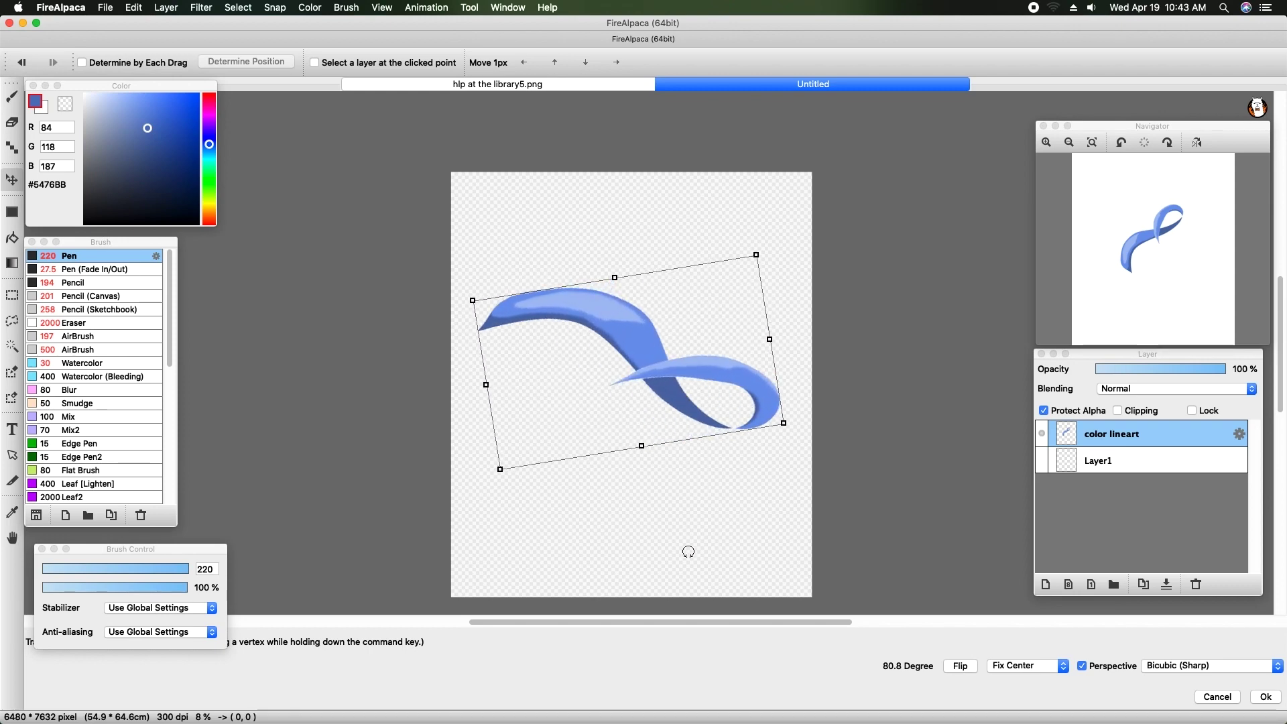
click(1266, 698)
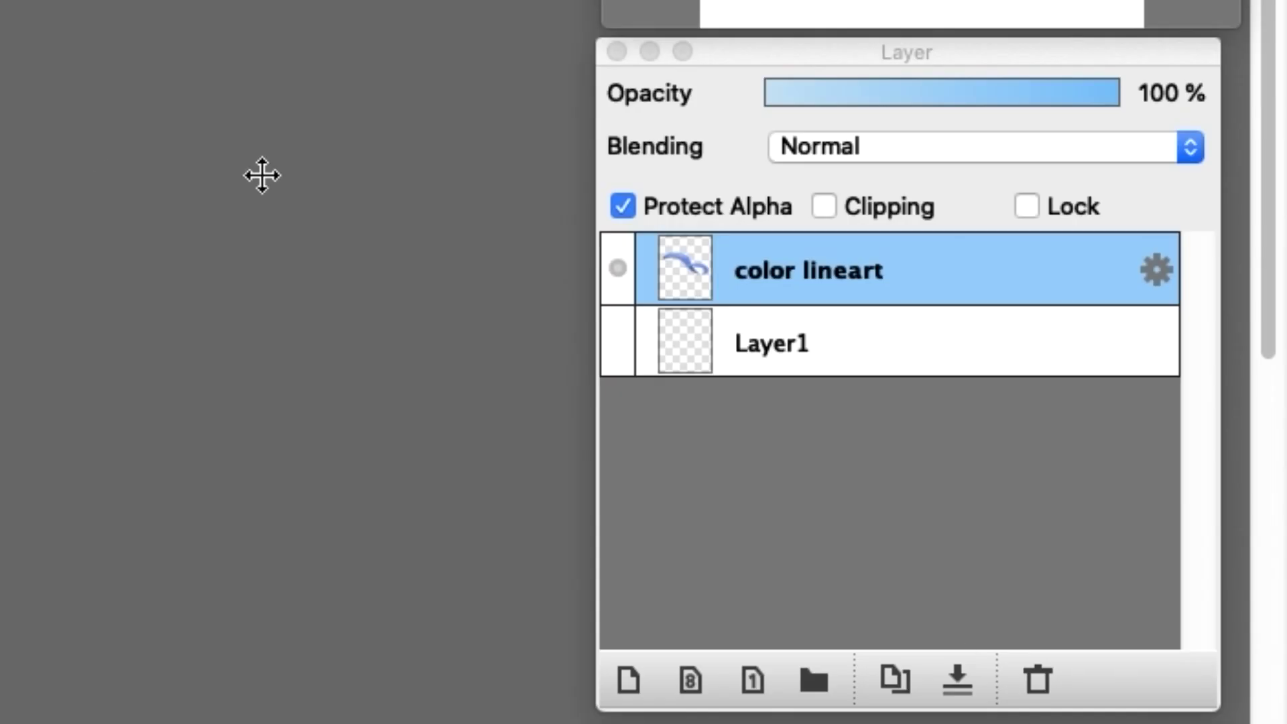
Step: Duplicate the color lineart layer and move the copied ribbon down below the original
click(901, 684)
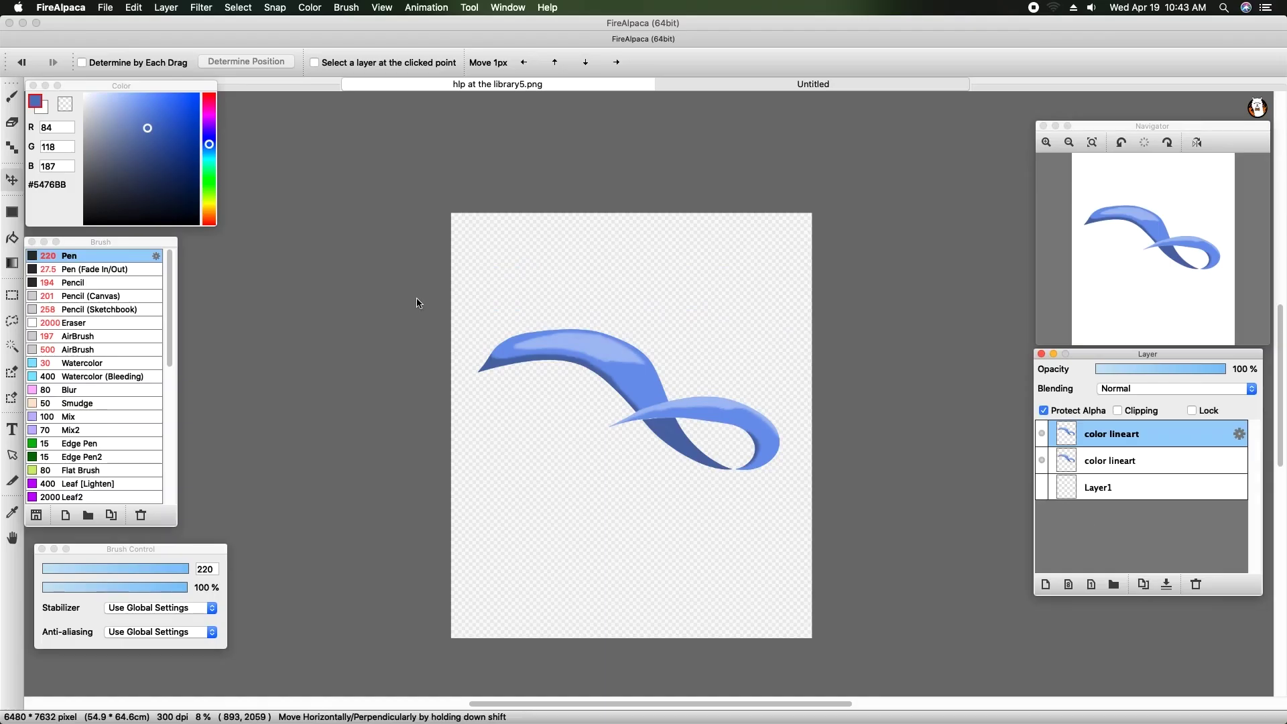
click(213, 239)
drag(601, 373, 589, 444)
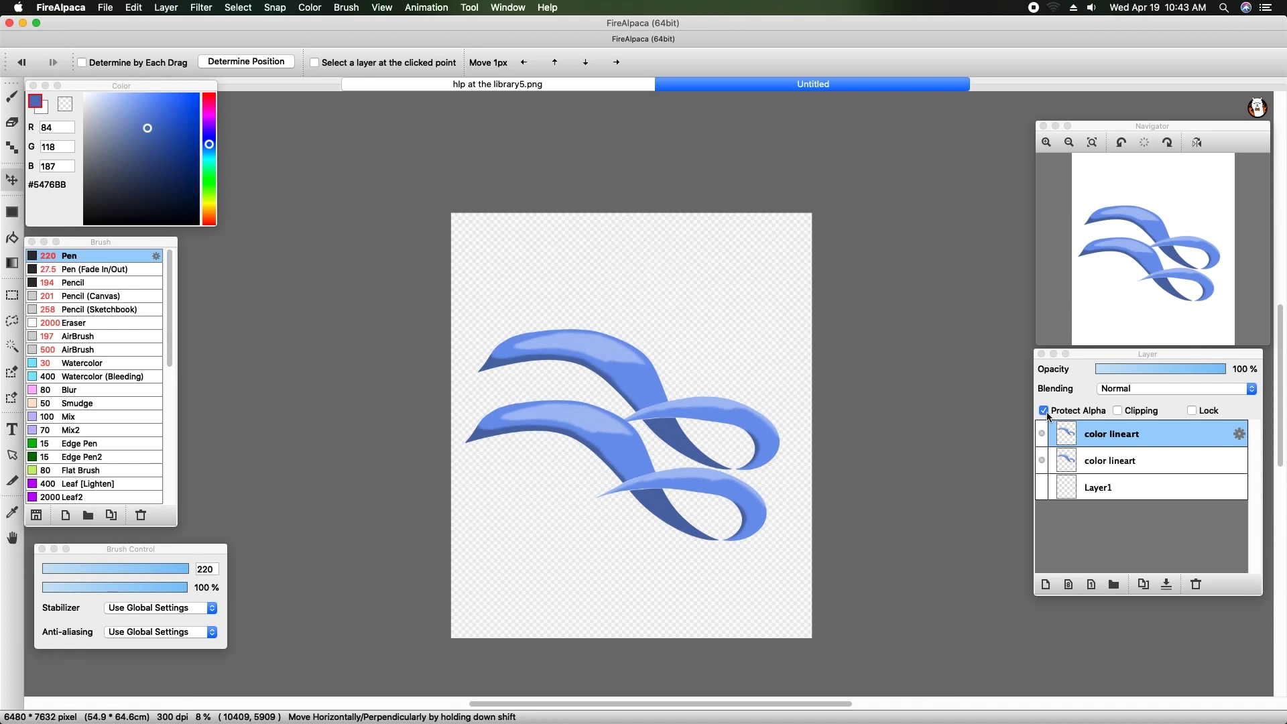
Step: Bucket-fill the main colour areas of the copied ribbon with black (#000000), keeping Protect Alpha on
click(84, 223)
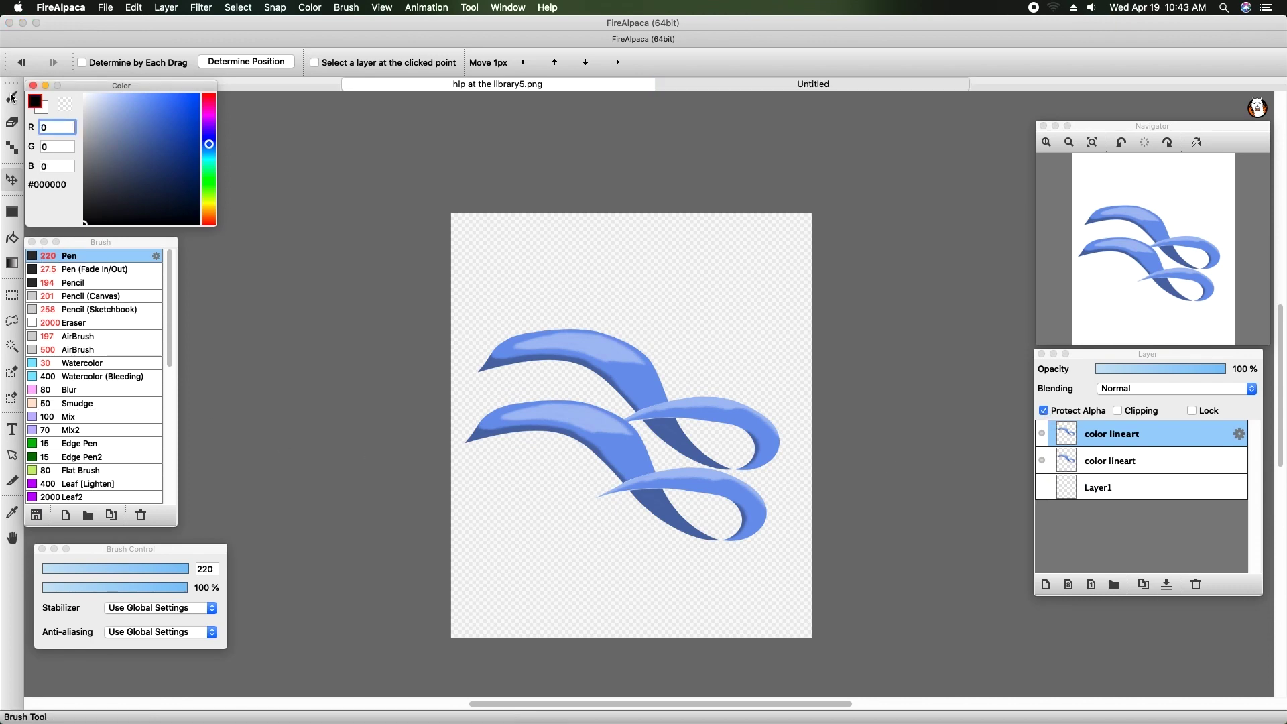
click(11, 237)
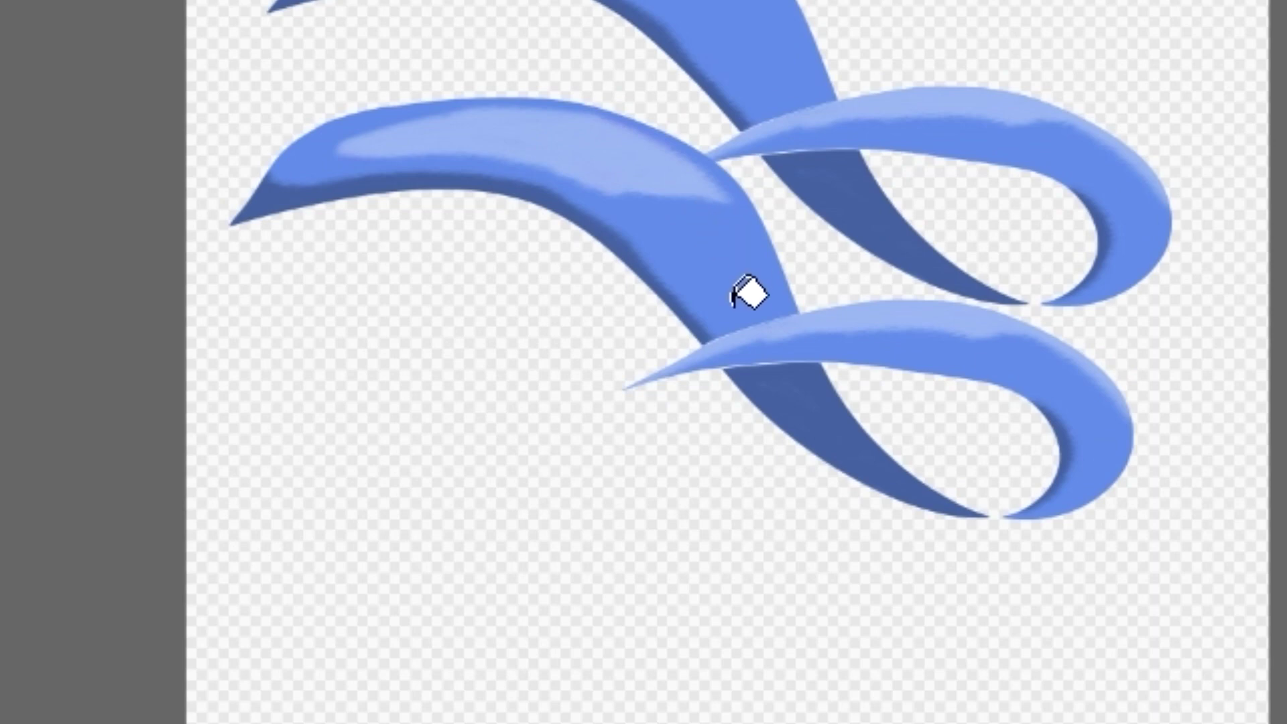
click(737, 295)
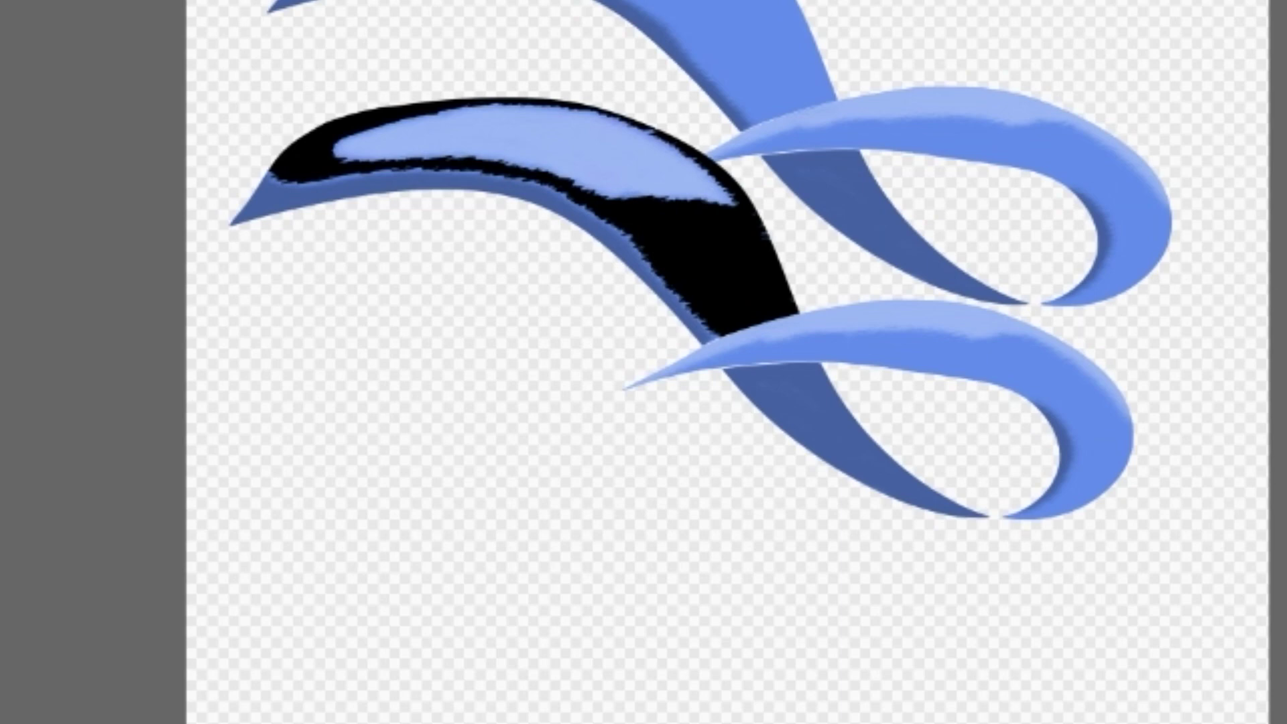
click(850, 441)
click(798, 385)
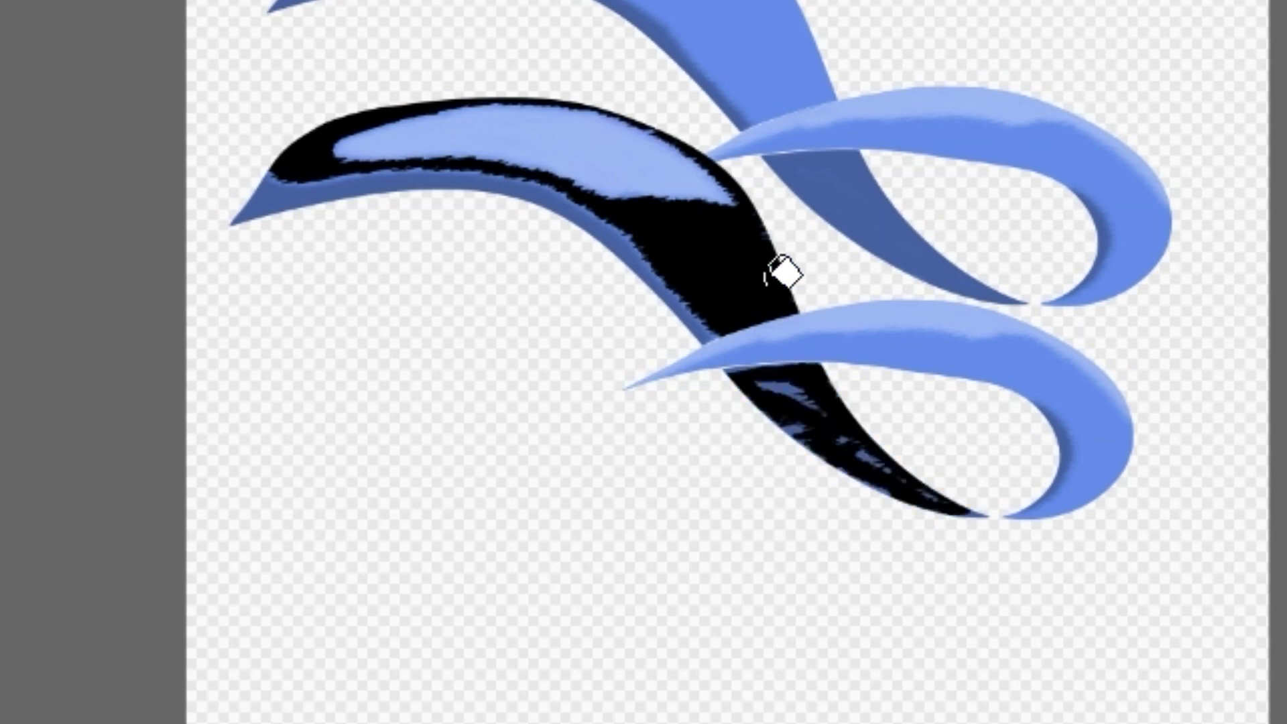
click(277, 194)
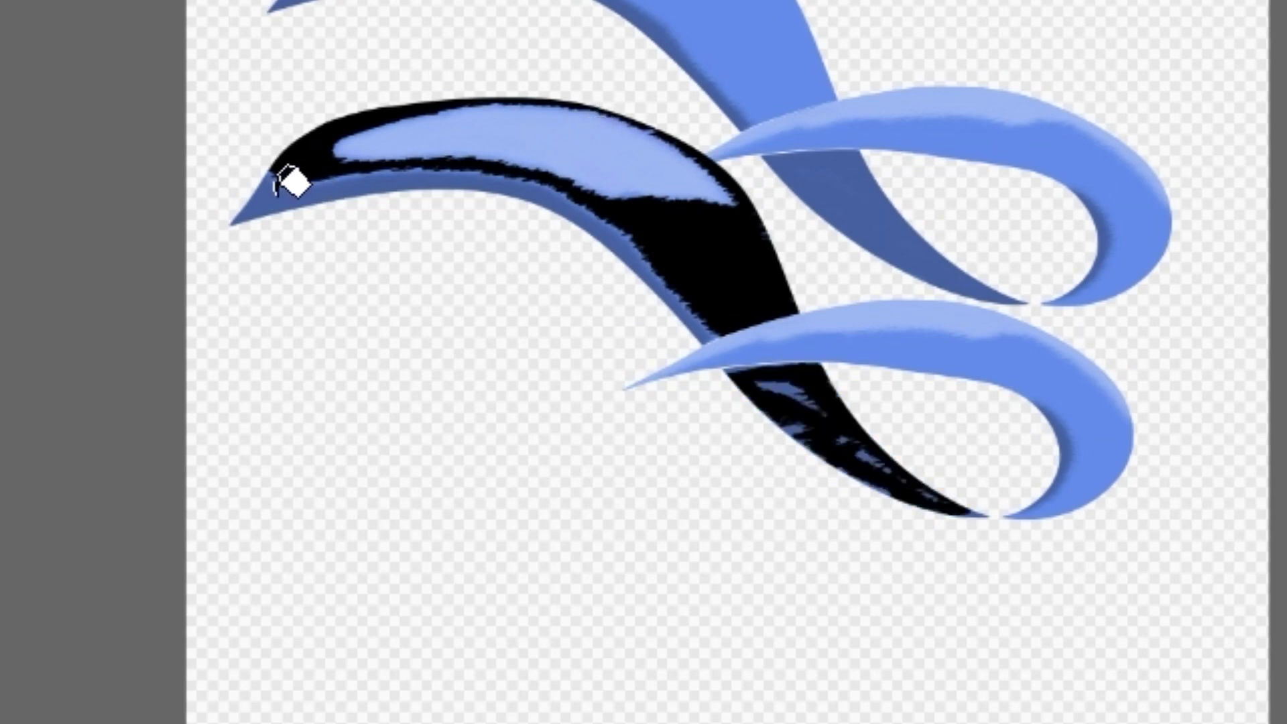
click(516, 122)
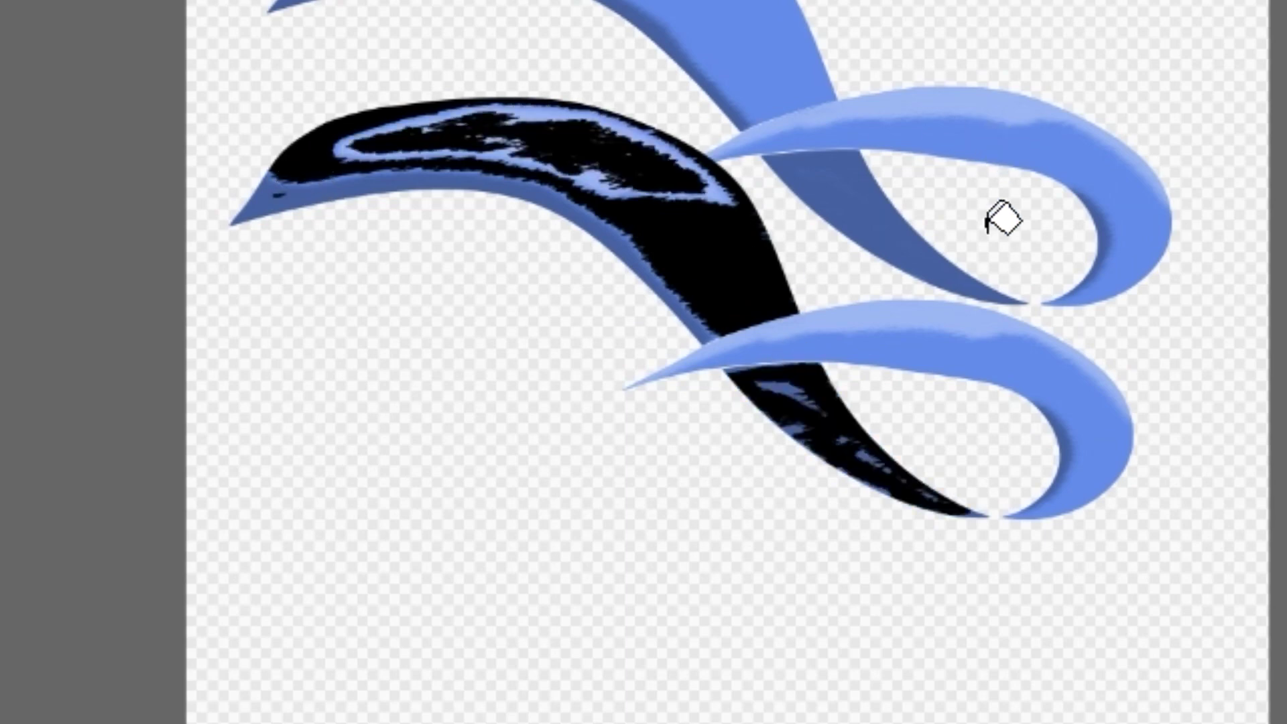
click(1079, 367)
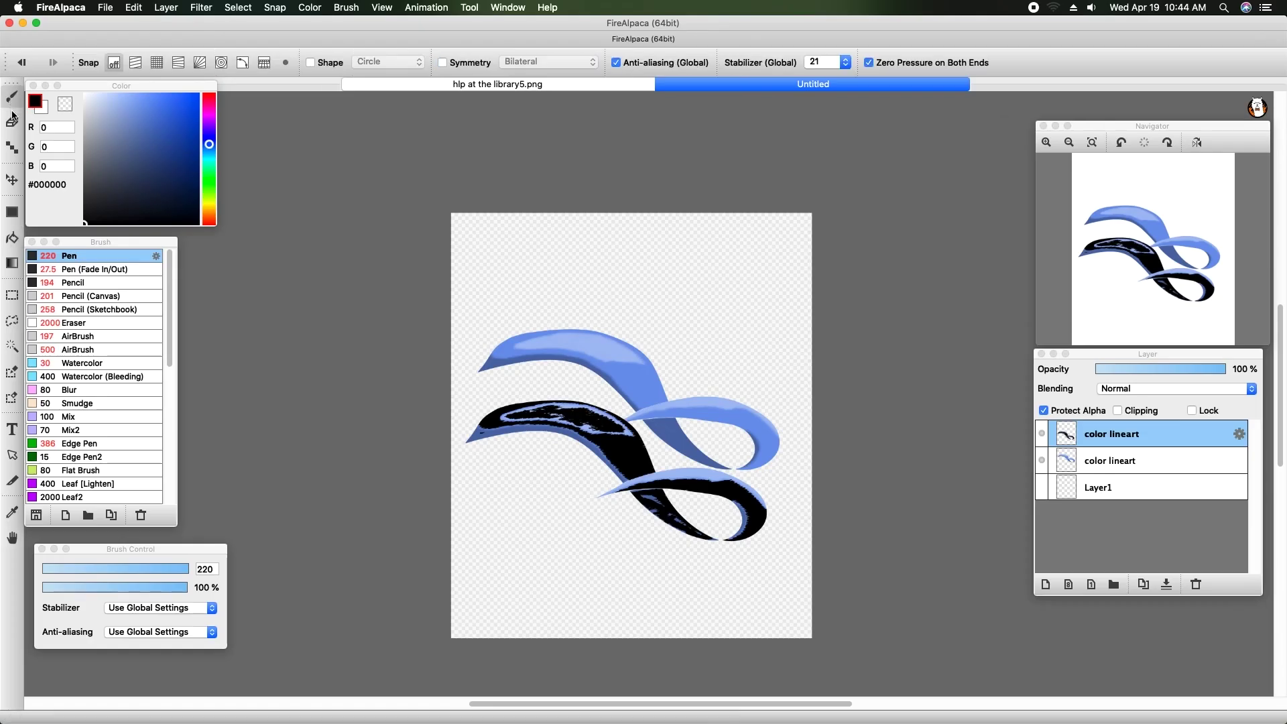
Step: Paint the tail end of the copied ribbon black with the 220 Pen brush
click(115, 253)
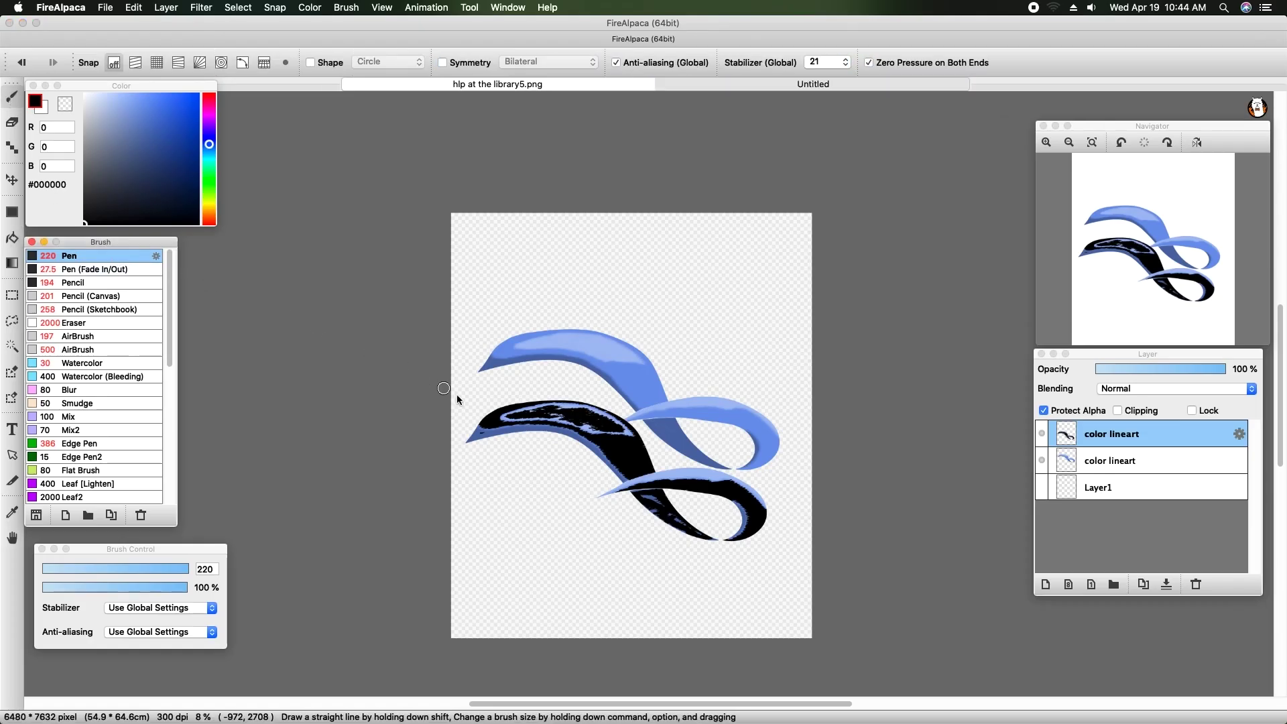
click(470, 436)
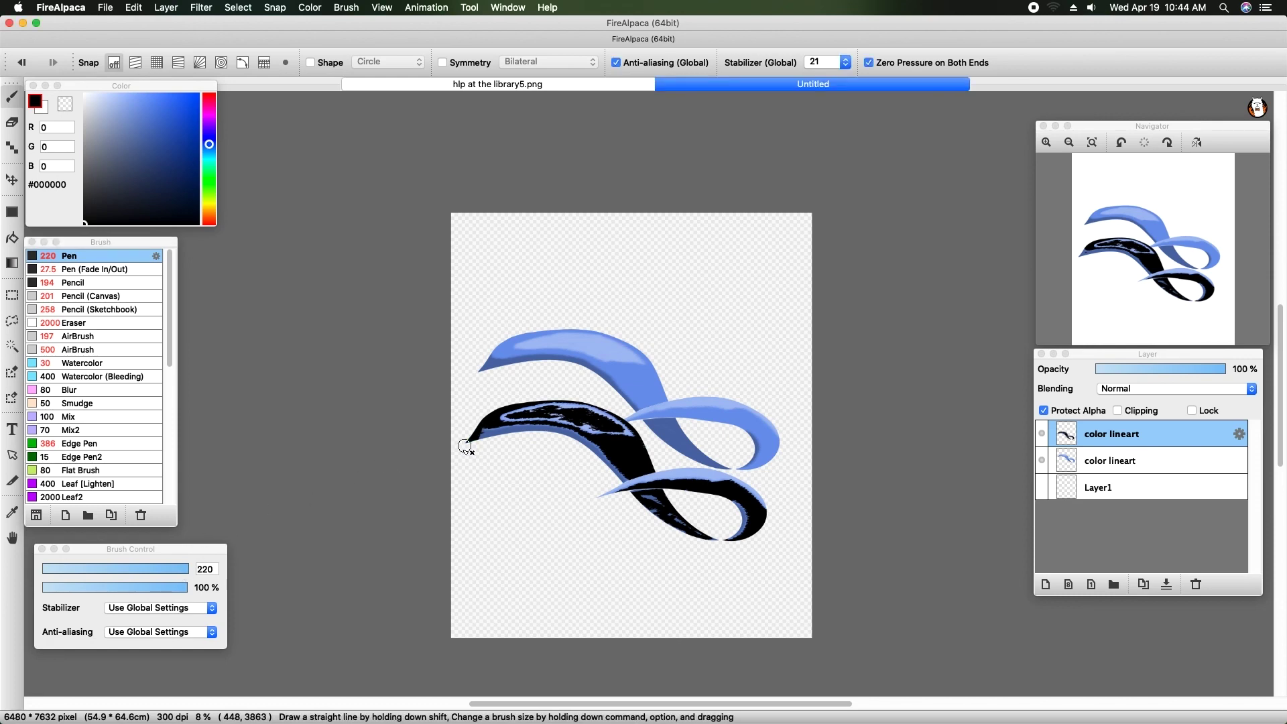
mouse_move(498, 400)
mouse_down()
mouse_move(515, 398)
mouse_move(529, 433)
mouse_up()
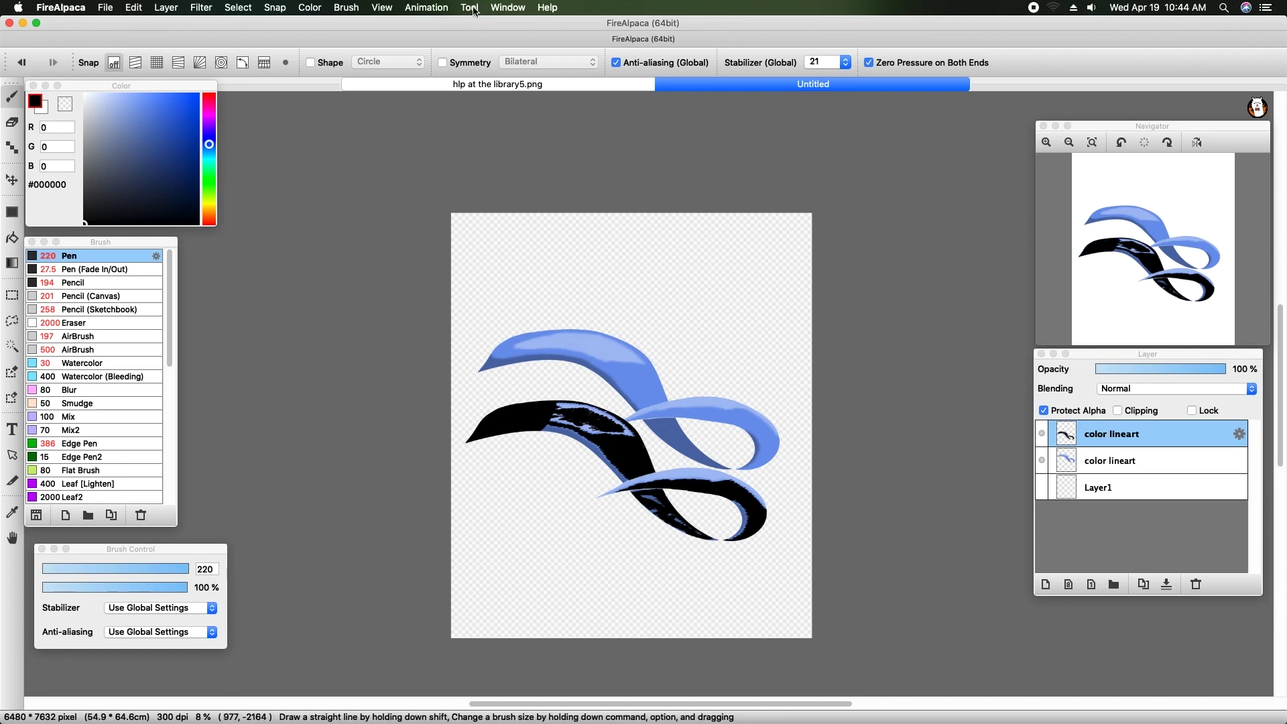
Step: Show the Brush Size window, set the Pen to 2000, and paint the rest of the copied ribbon black
click(508, 8)
click(508, 8)
click(508, 8)
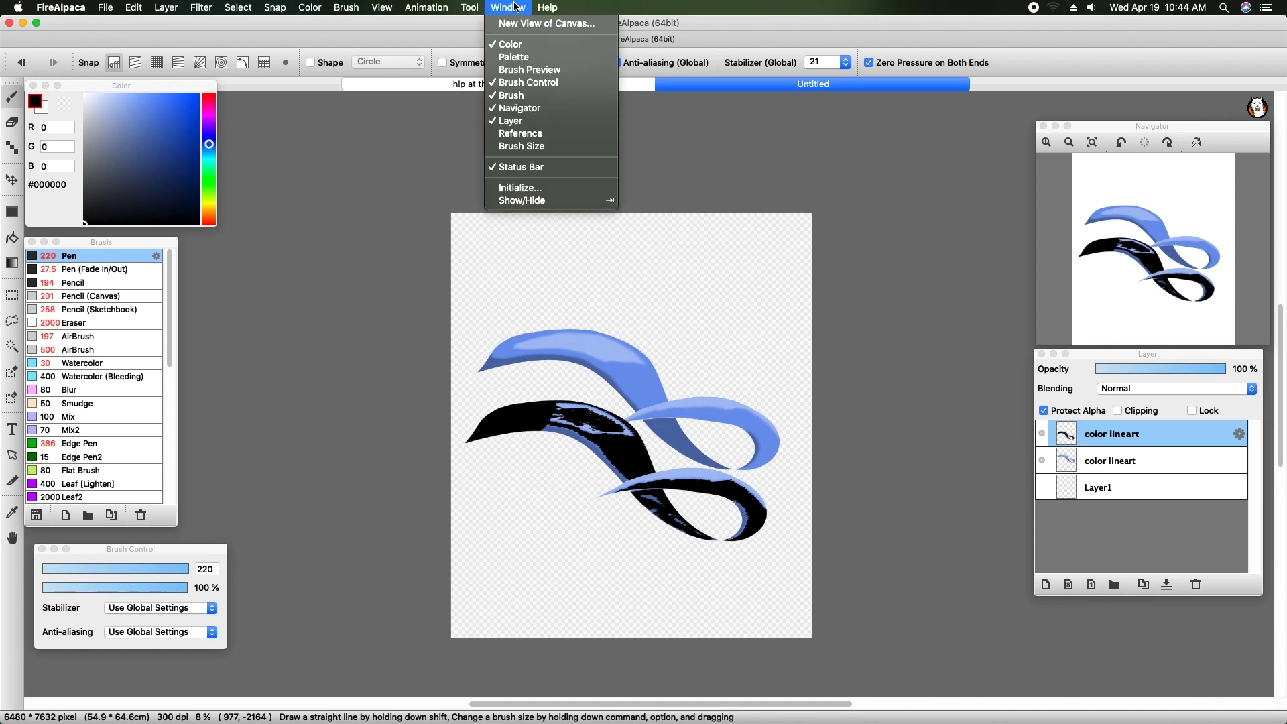
click(521, 69)
click(521, 146)
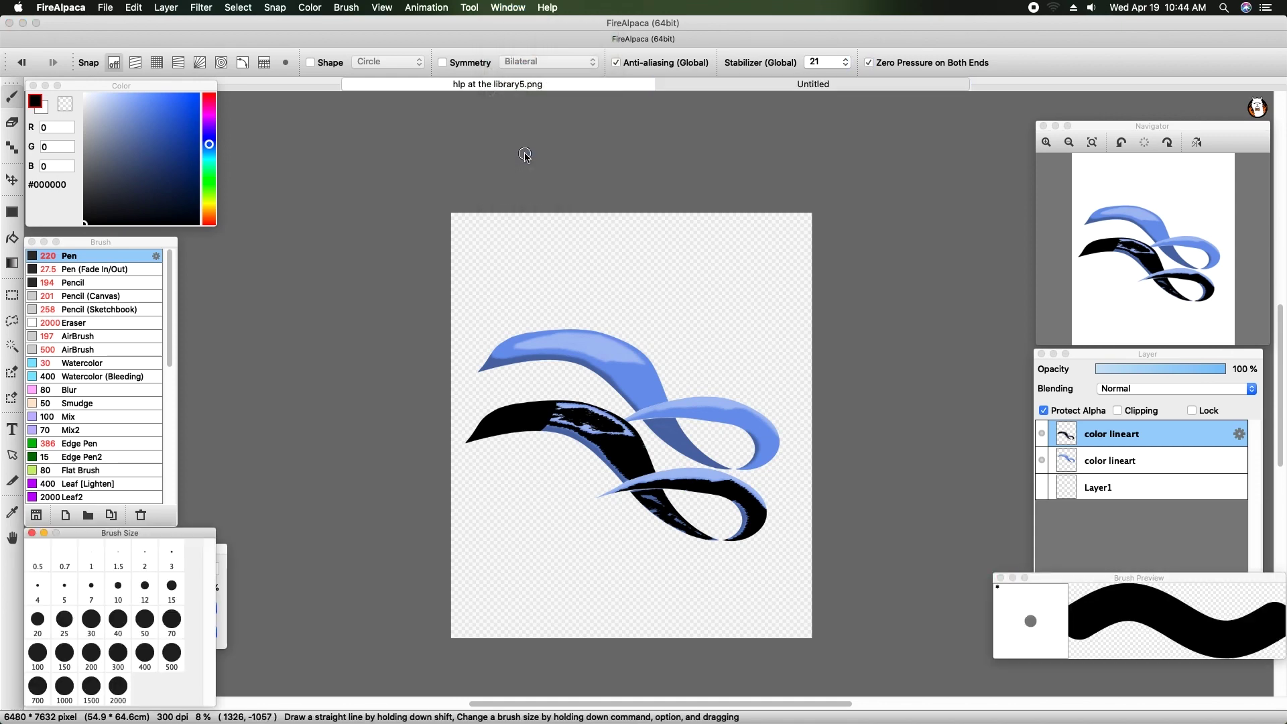
click(118, 687)
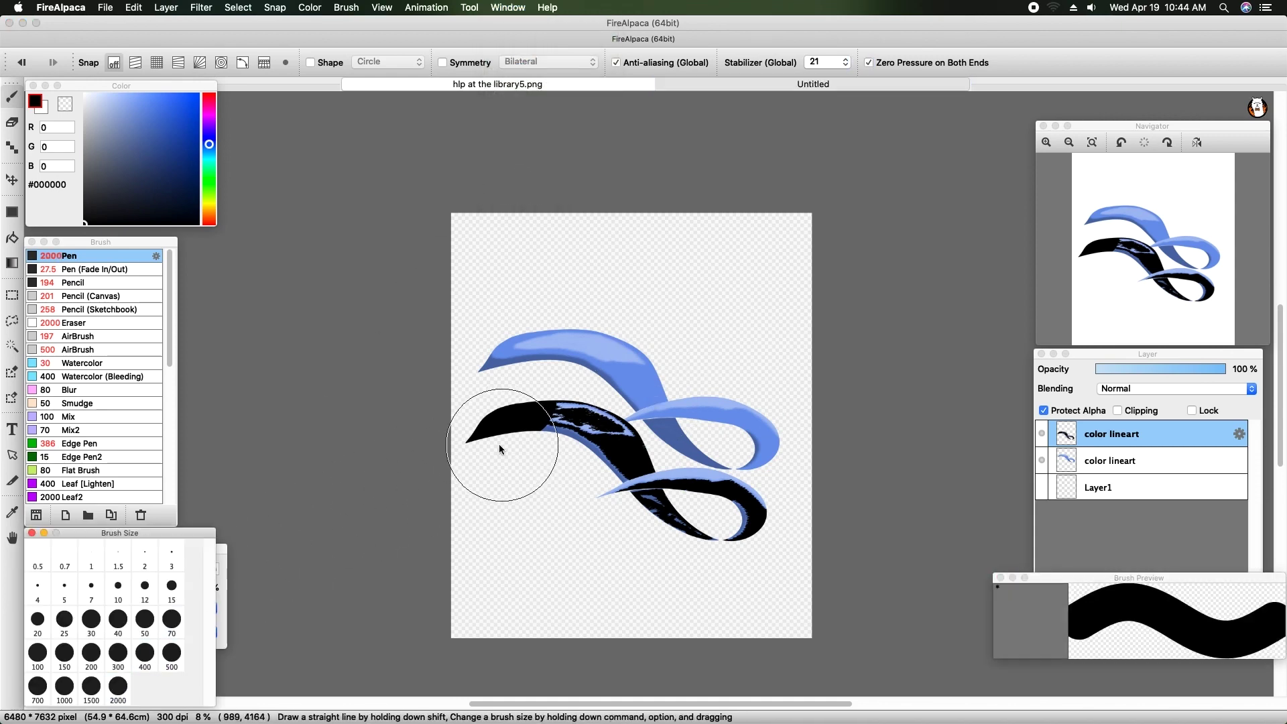
mouse_move(666, 518)
mouse_down()
mouse_move(759, 512)
mouse_move(644, 441)
mouse_move(594, 578)
mouse_move(779, 478)
mouse_up()
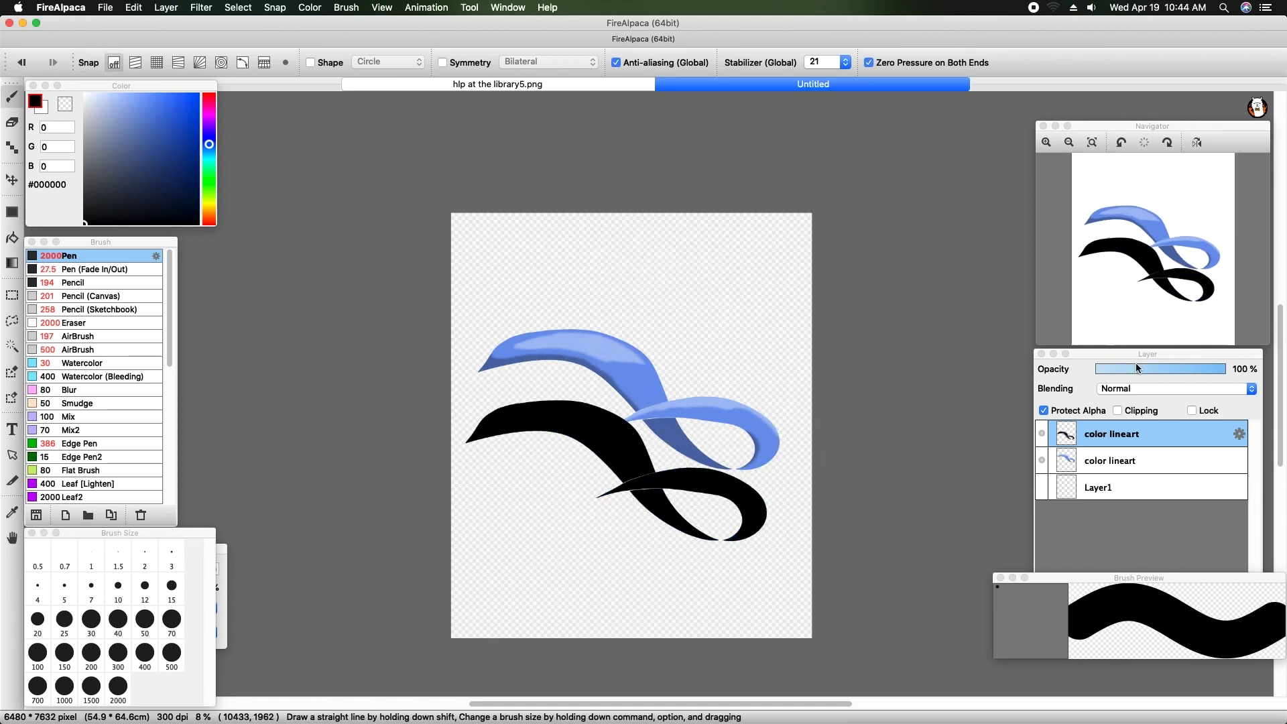
click(1000, 578)
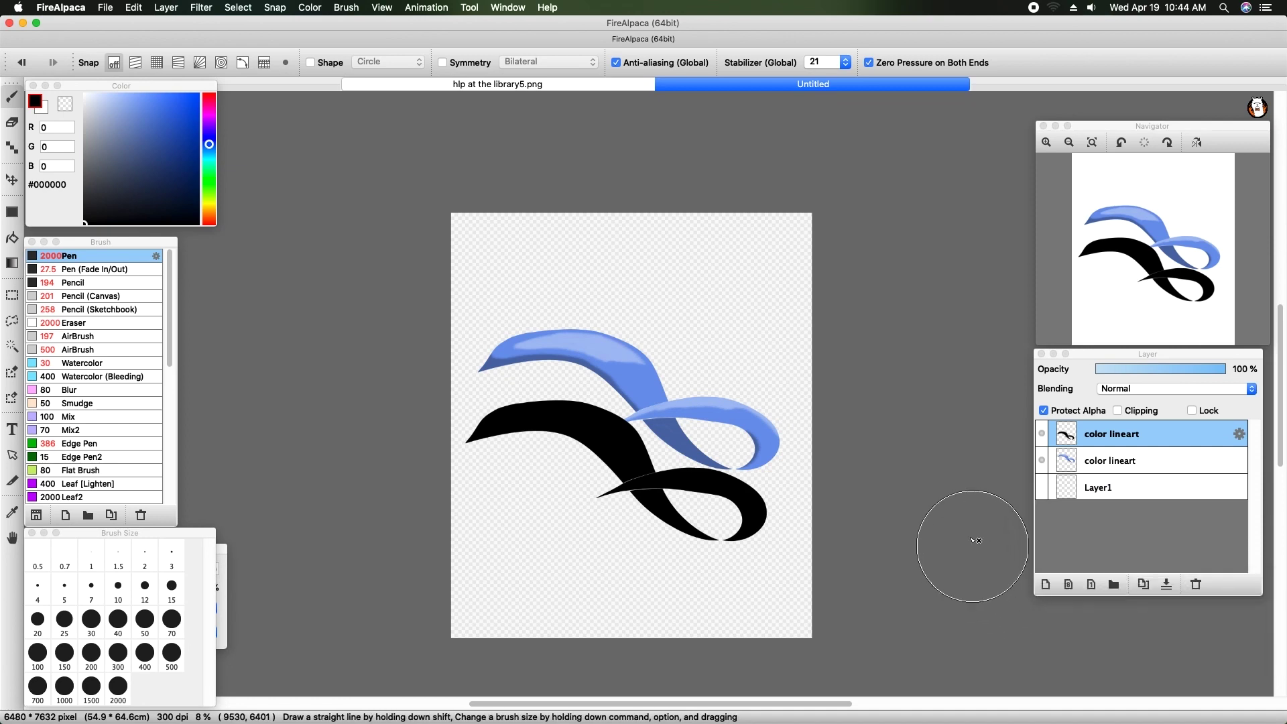
Step: Lower the black ribbon layer's opacity to 28%, and rotate it about -12.7 degrees and reposition it as a cast shadow under the blue ribbon
drag(1200, 370, 1132, 387)
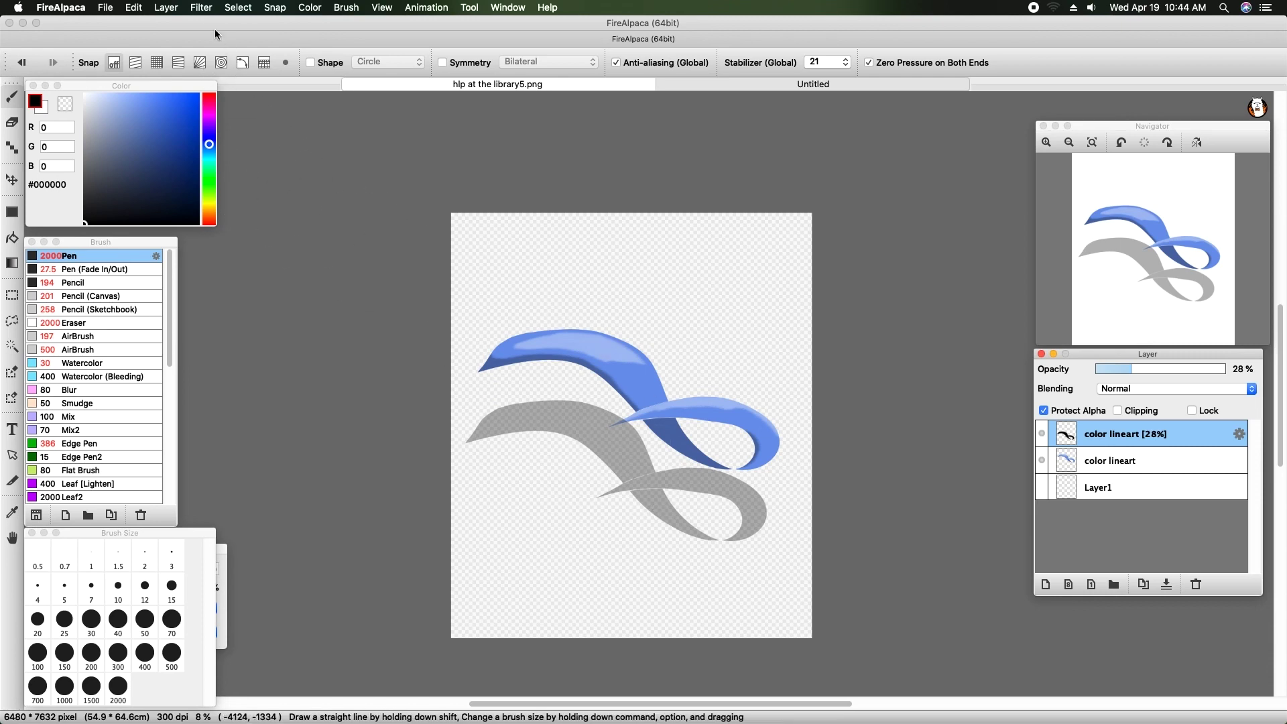
click(238, 8)
click(287, 192)
click(780, 343)
drag(770, 328, 755, 324)
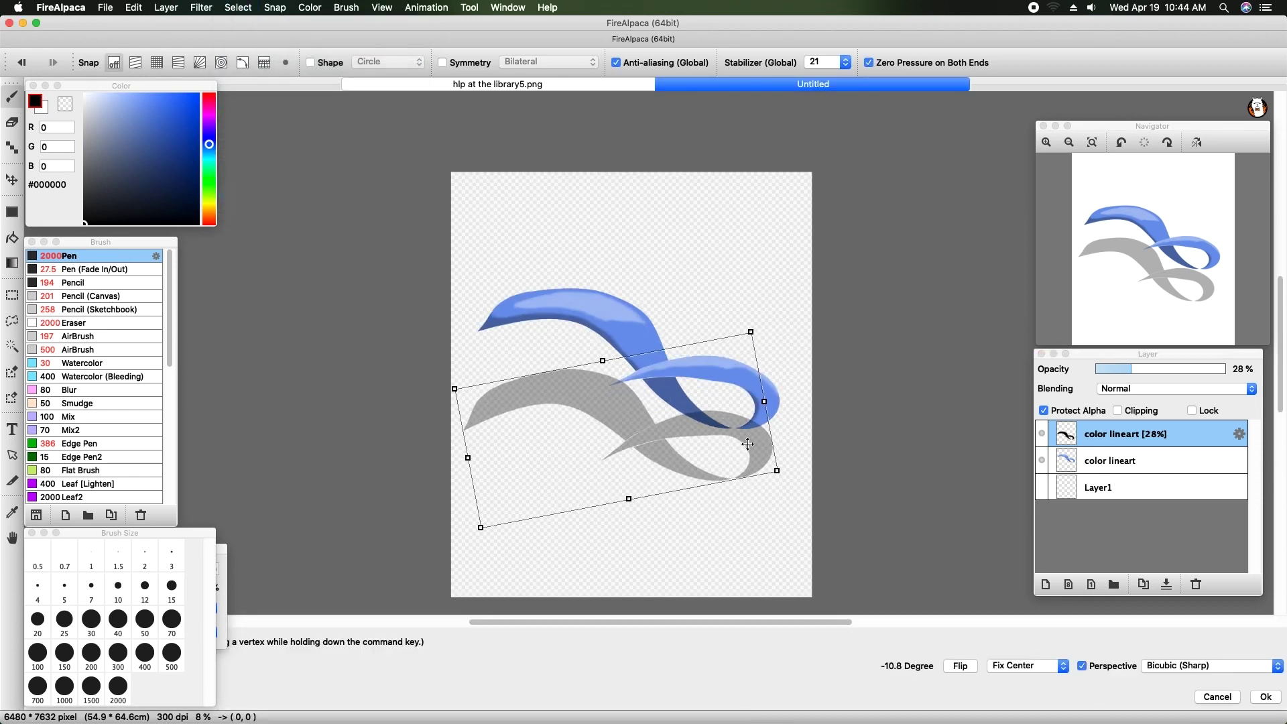
drag(699, 483, 692, 503)
drag(778, 359, 779, 370)
drag(725, 468, 735, 491)
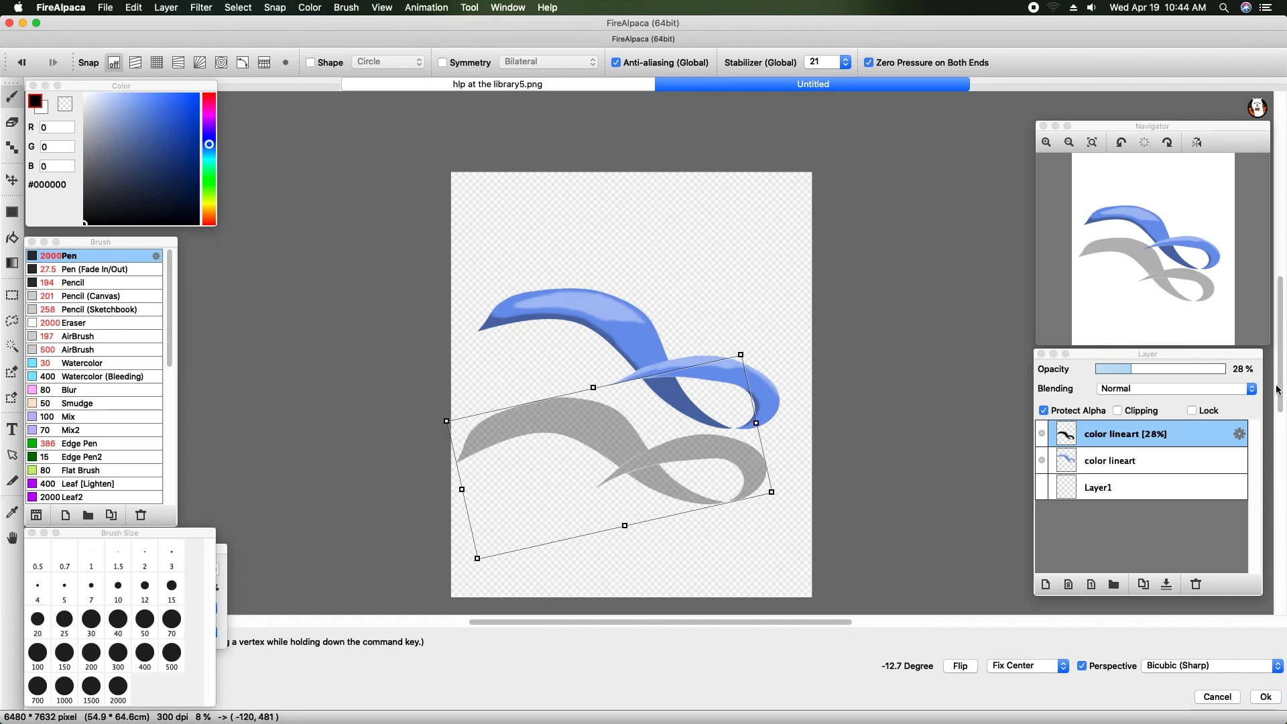
key(Return)
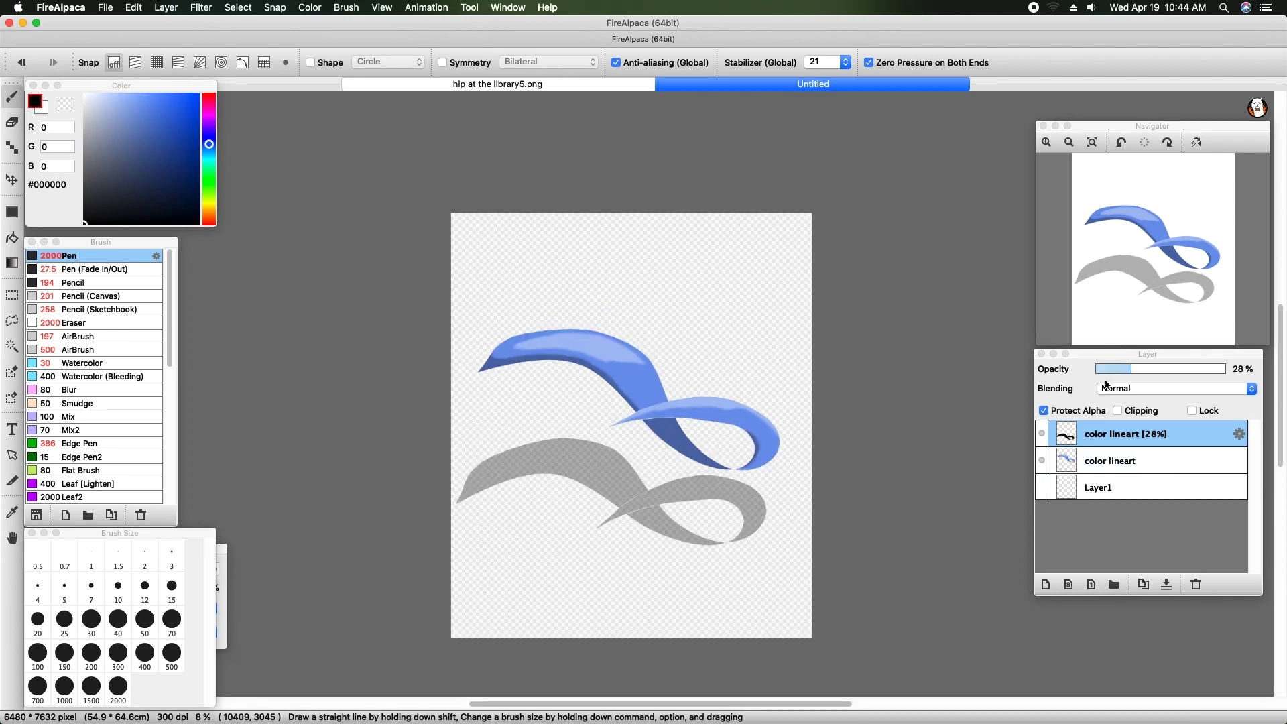
Step: Add a new layer above Layer1 and bucket-fill it with light mint green (#B8F1E3) as a background
click(1109, 494)
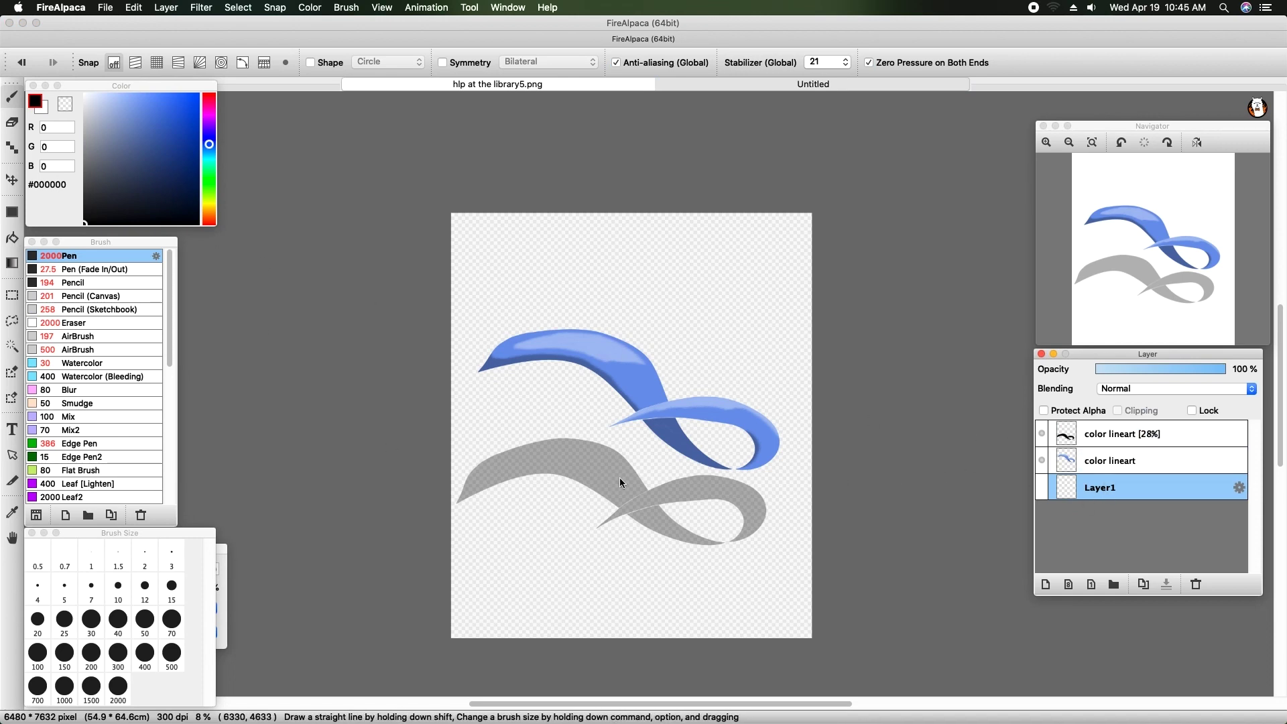
click(111, 100)
drag(208, 144, 208, 161)
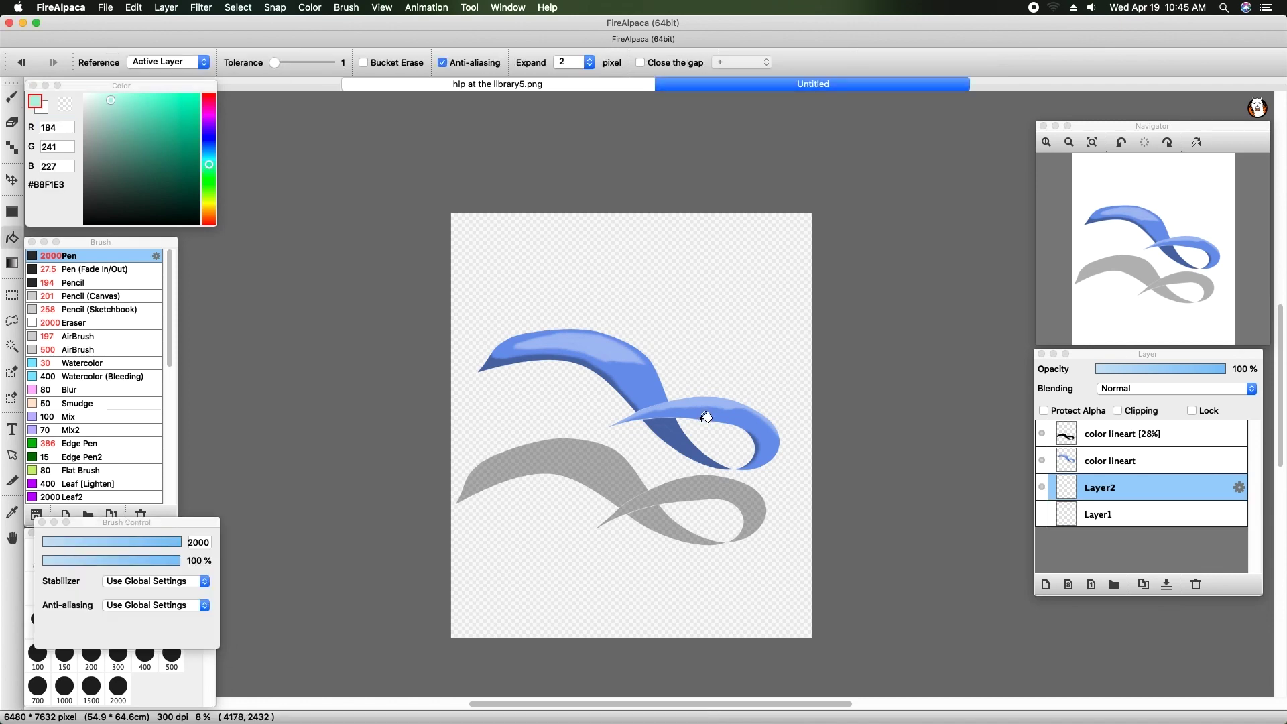
click(707, 417)
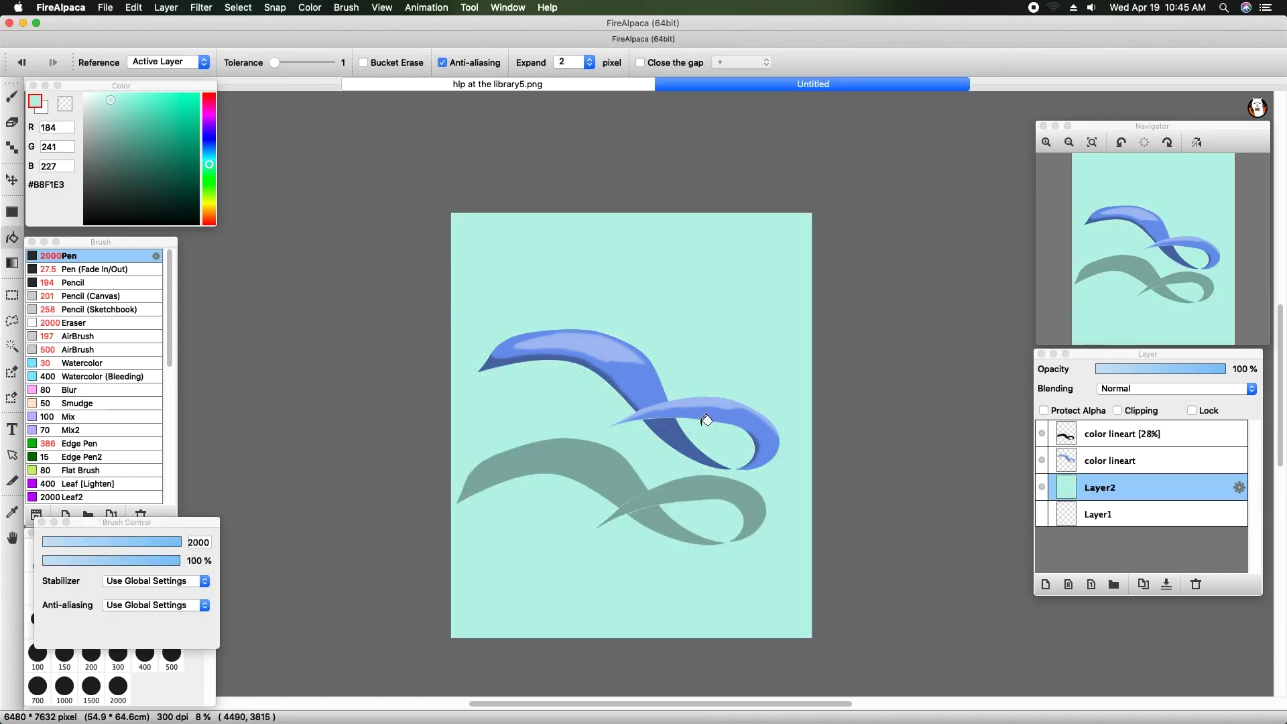
Step: Try to fill the hidden Layer1 with the mint colour, and reselect Layer2
click(1071, 510)
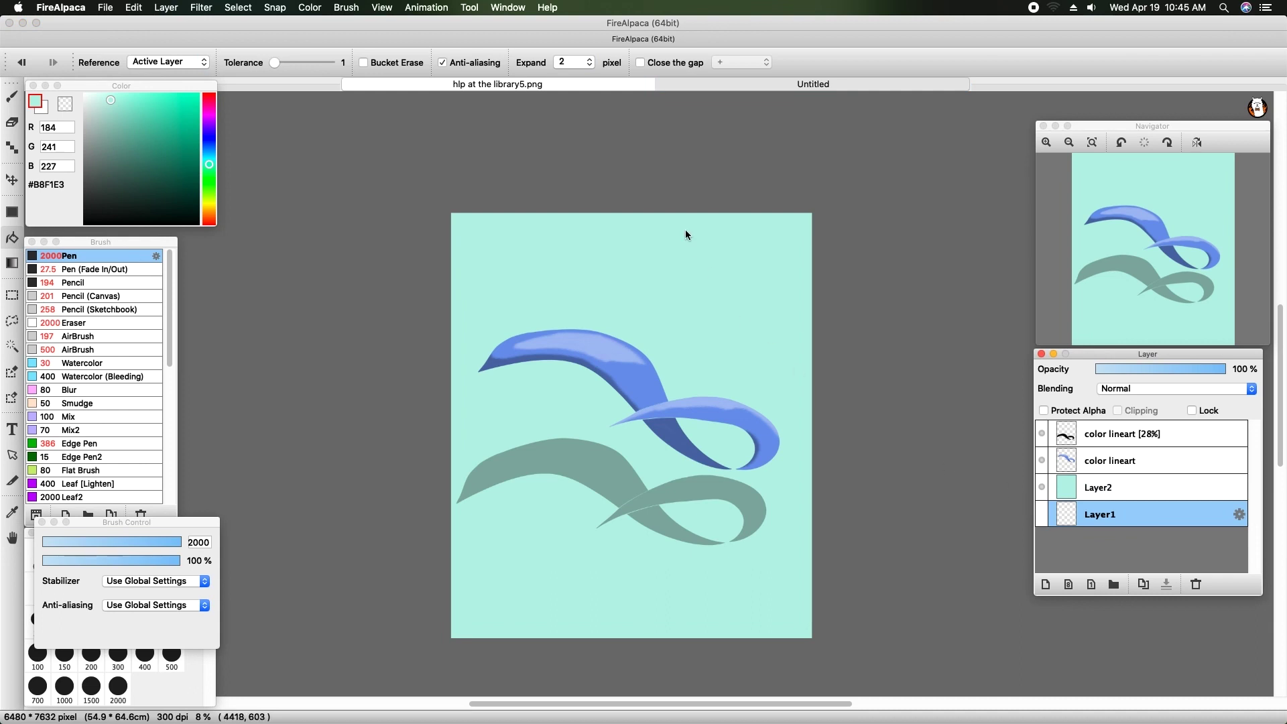
click(693, 256)
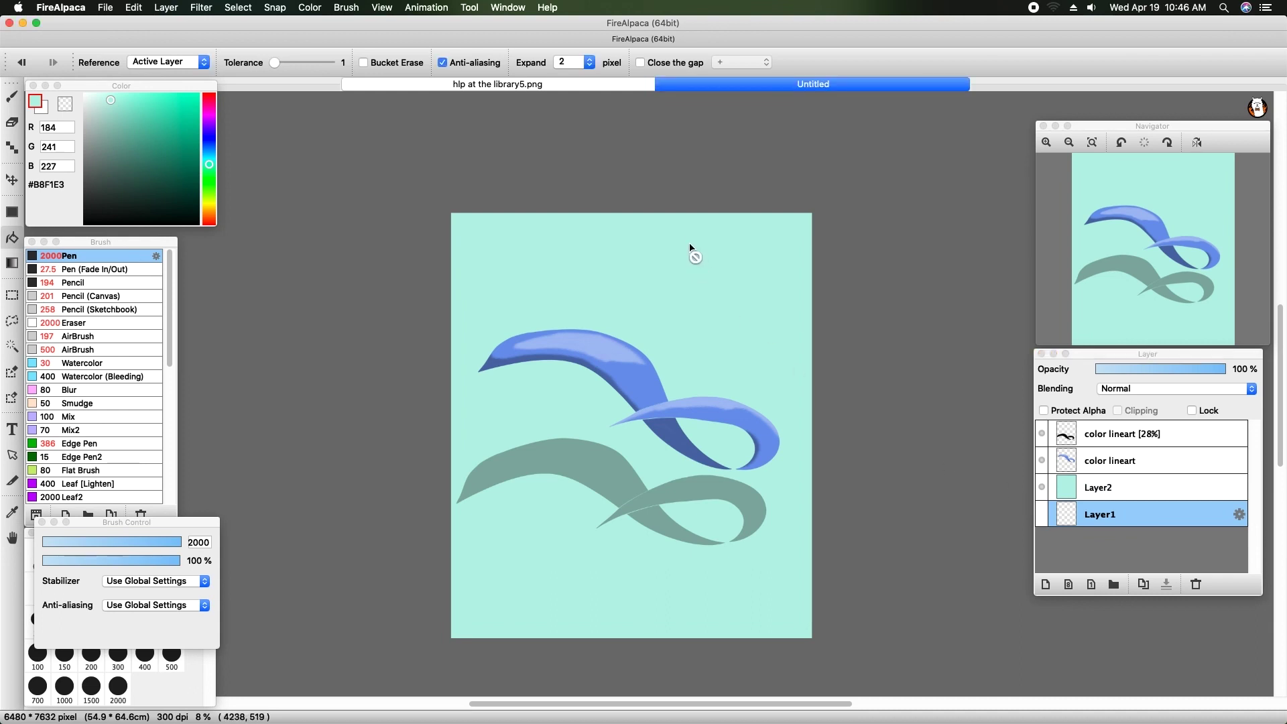
click(1094, 495)
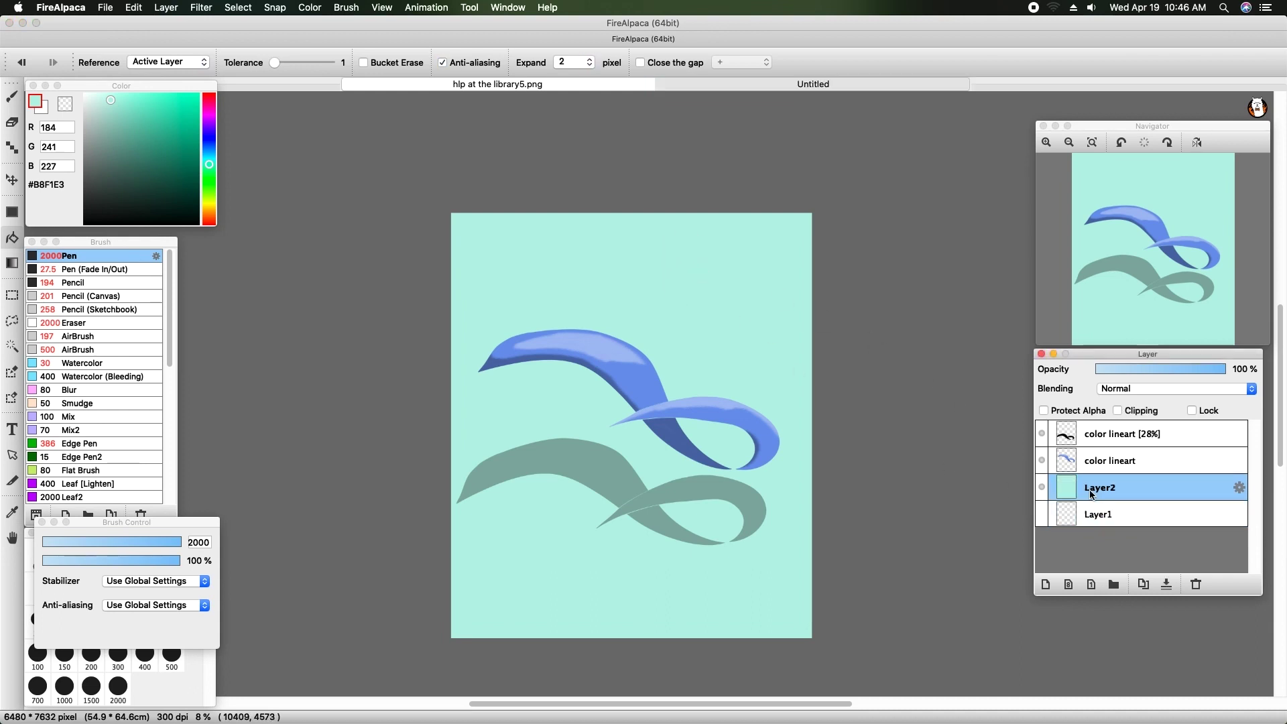
Step: Delete the empty Layer1 beneath the mint background layer
click(1095, 521)
click(1196, 585)
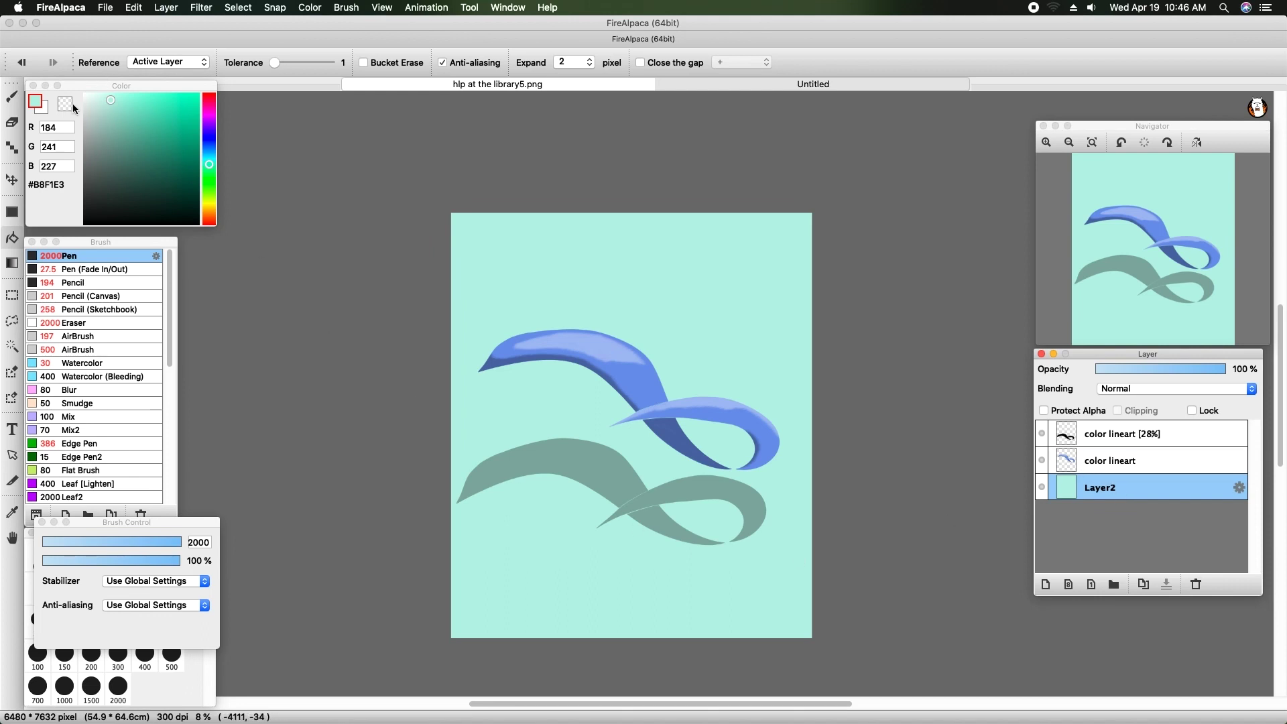
Step: Switch to the Brush tool, enable its Shape option, and set the shape to Rectangle
click(12, 96)
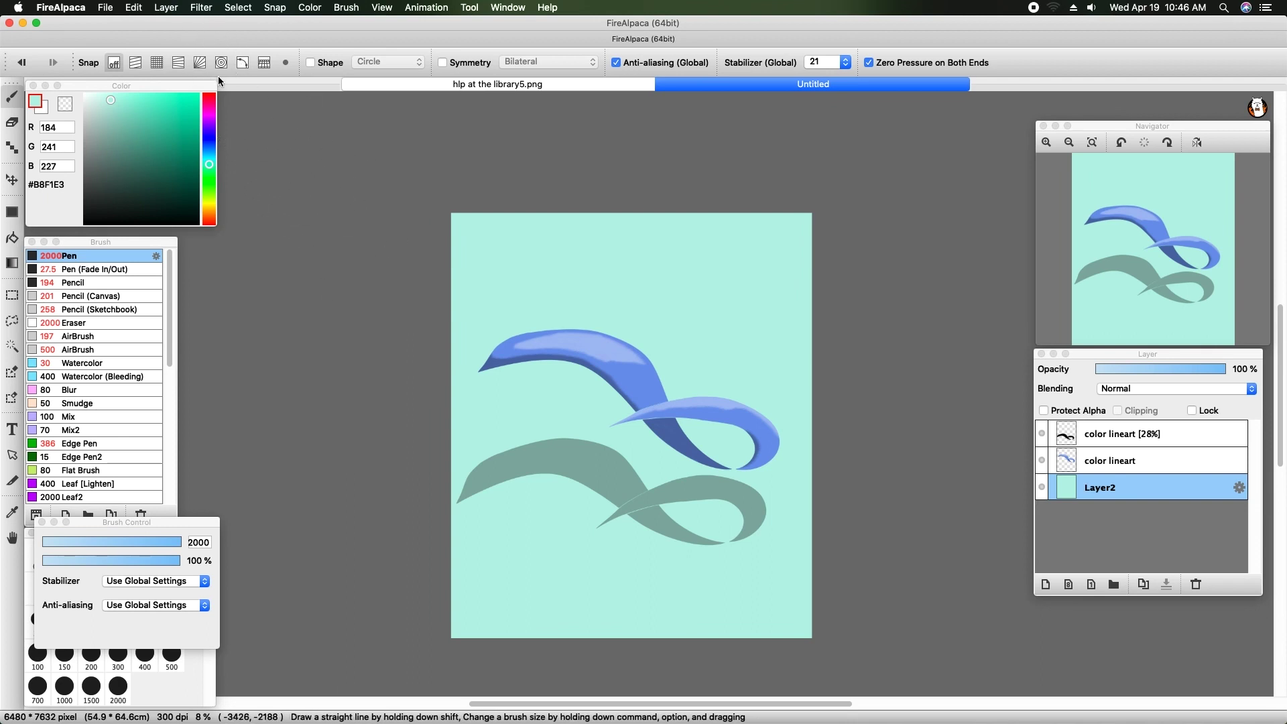
click(12, 122)
click(13, 97)
click(311, 63)
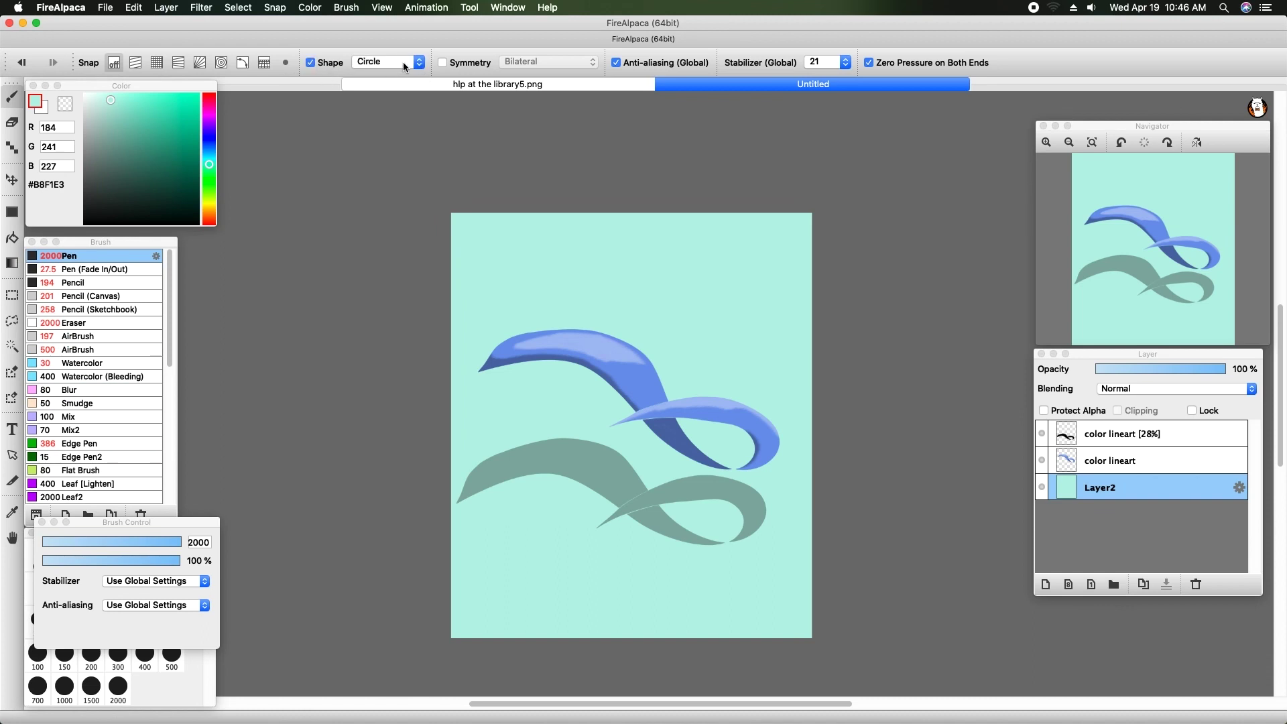
click(409, 63)
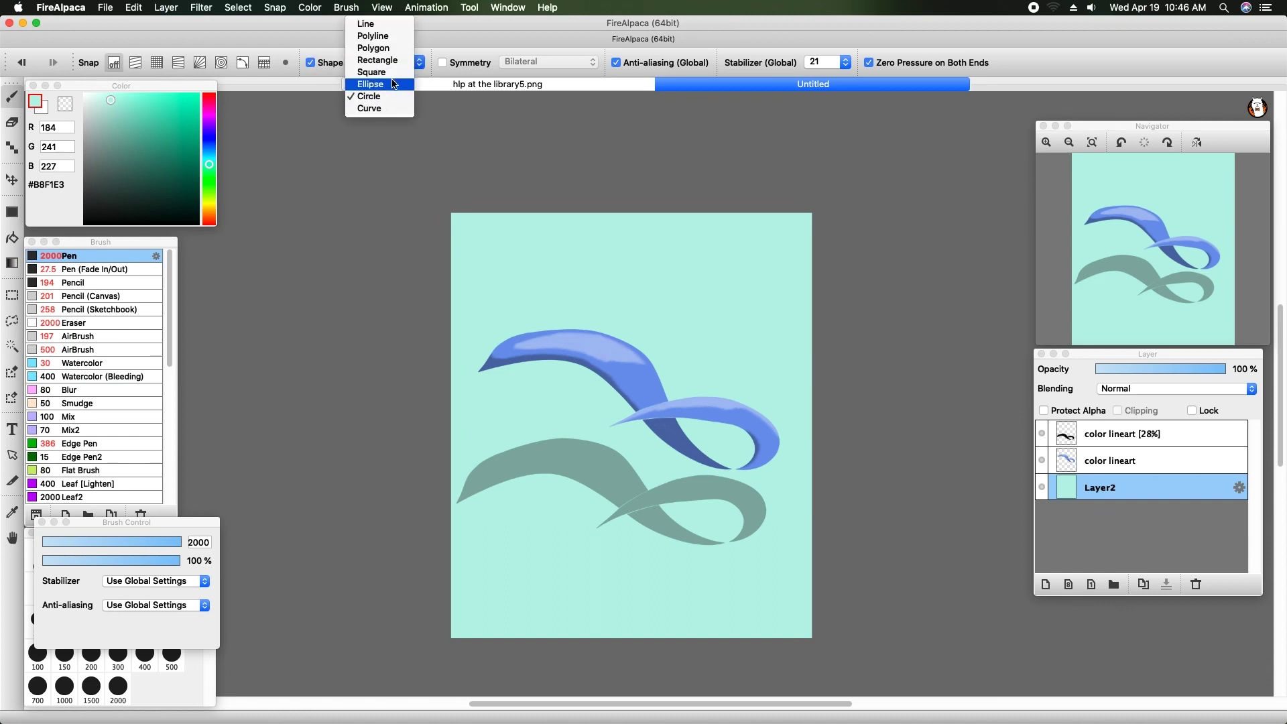
click(392, 61)
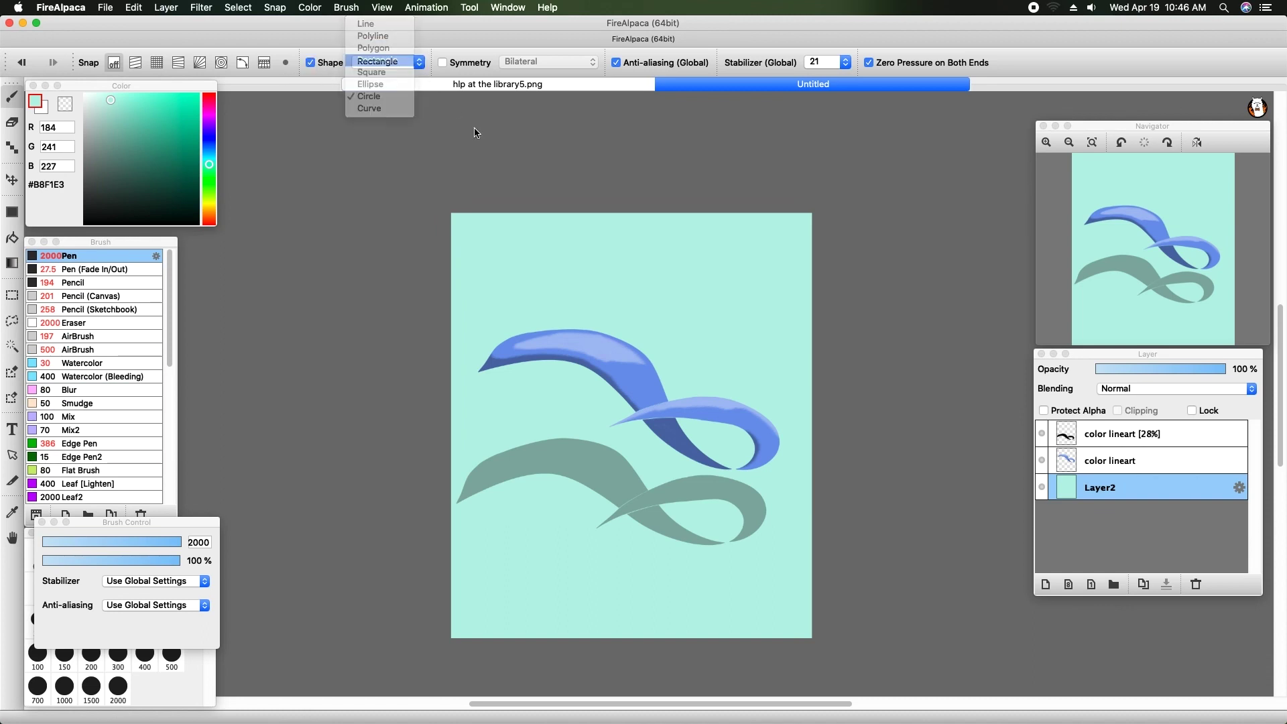
Step: Set the Pen size to about 31 and draw a white (#FFFFFF) rectangle outline around the canvas centre on a new layer above Layer2
drag(81, 540, 110, 549)
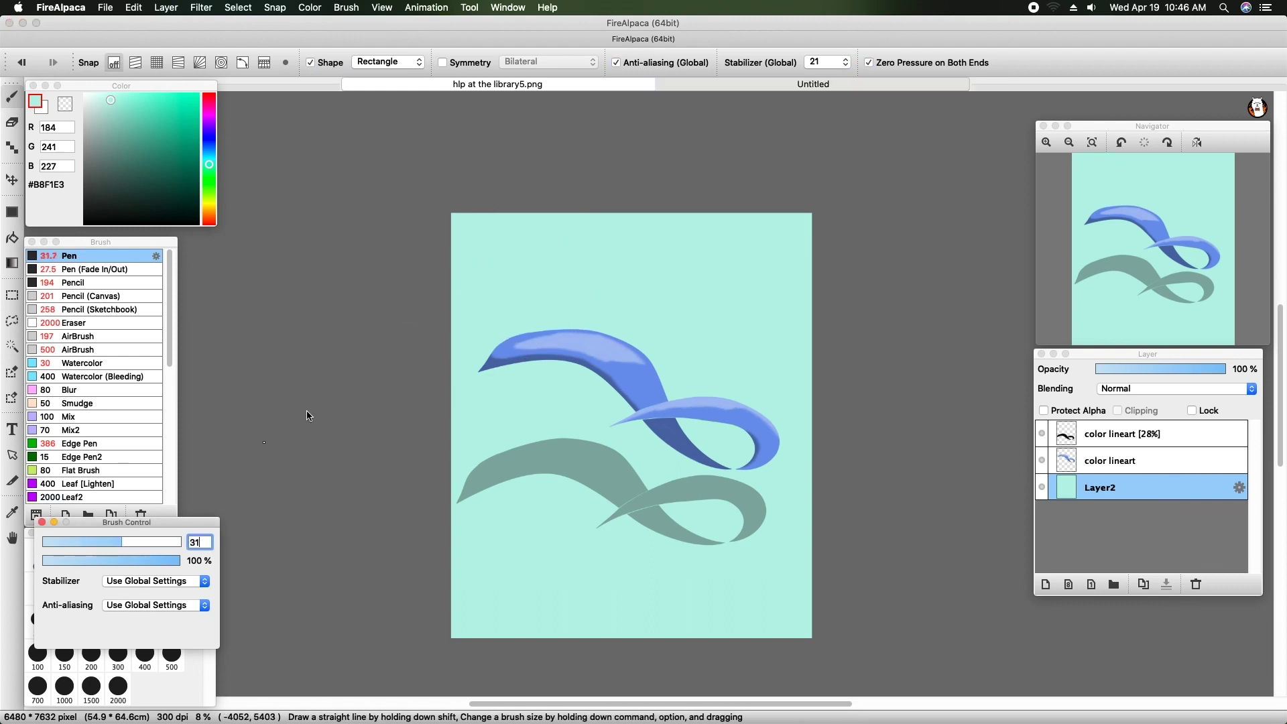
drag(510, 268, 582, 472)
drag(765, 554, 765, 558)
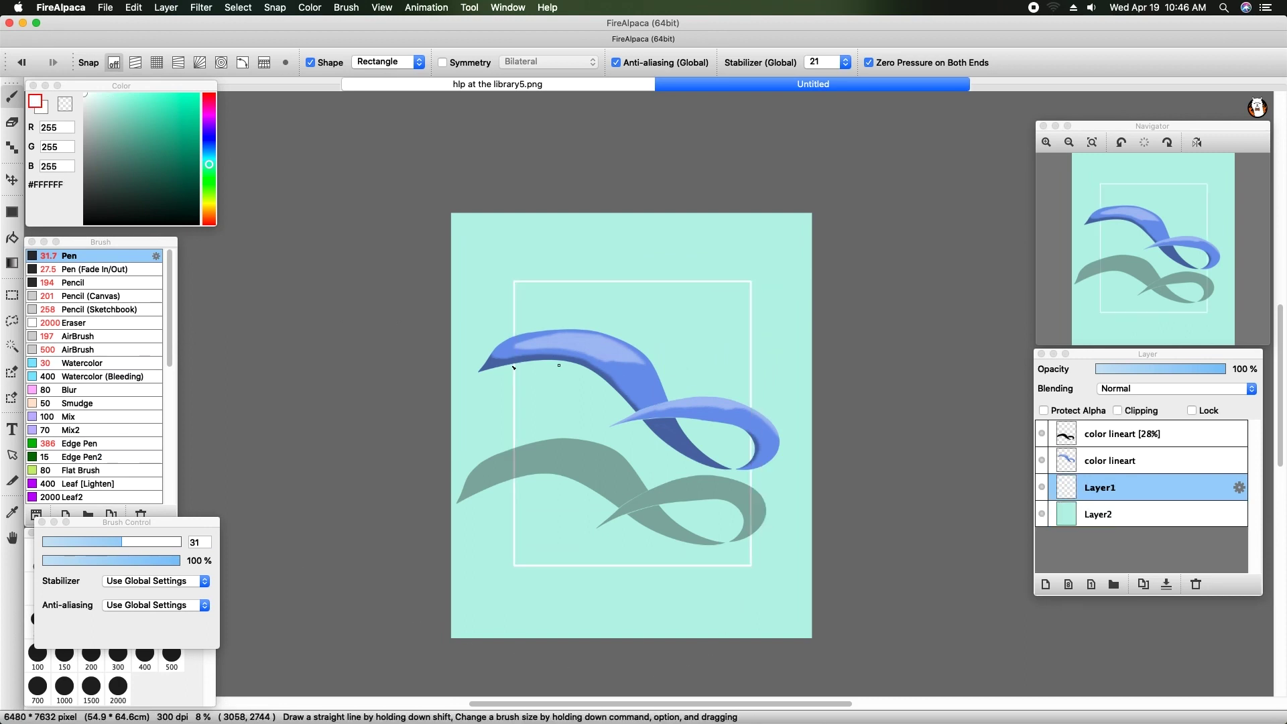
Step: Bucket-fill the inside of the rectangle outline with white, and undo the fill
key(g)
click(598, 360)
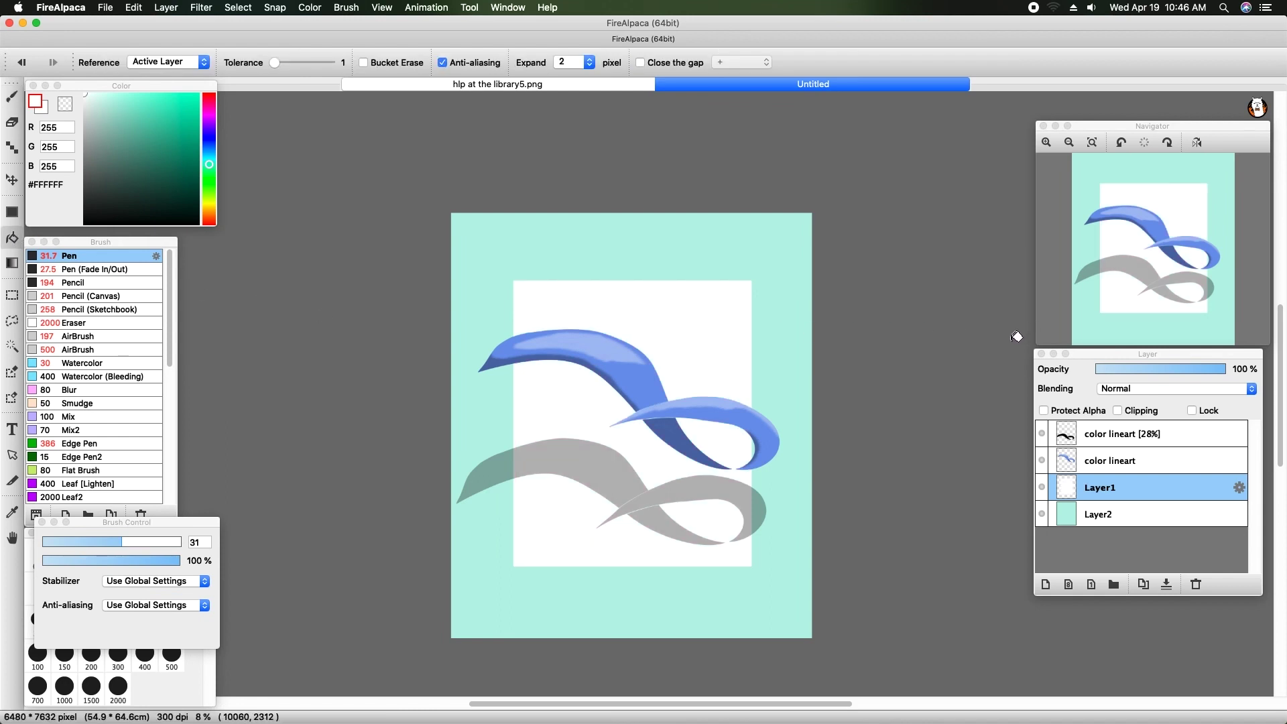
key(super+z)
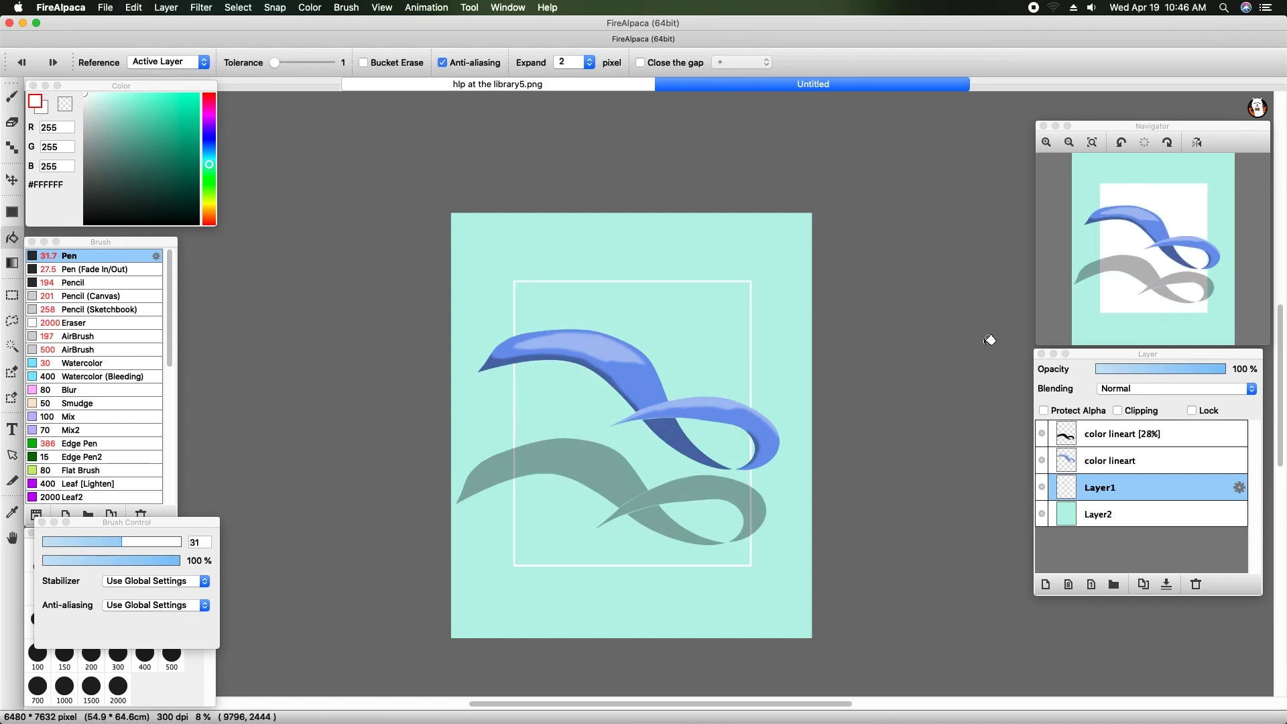